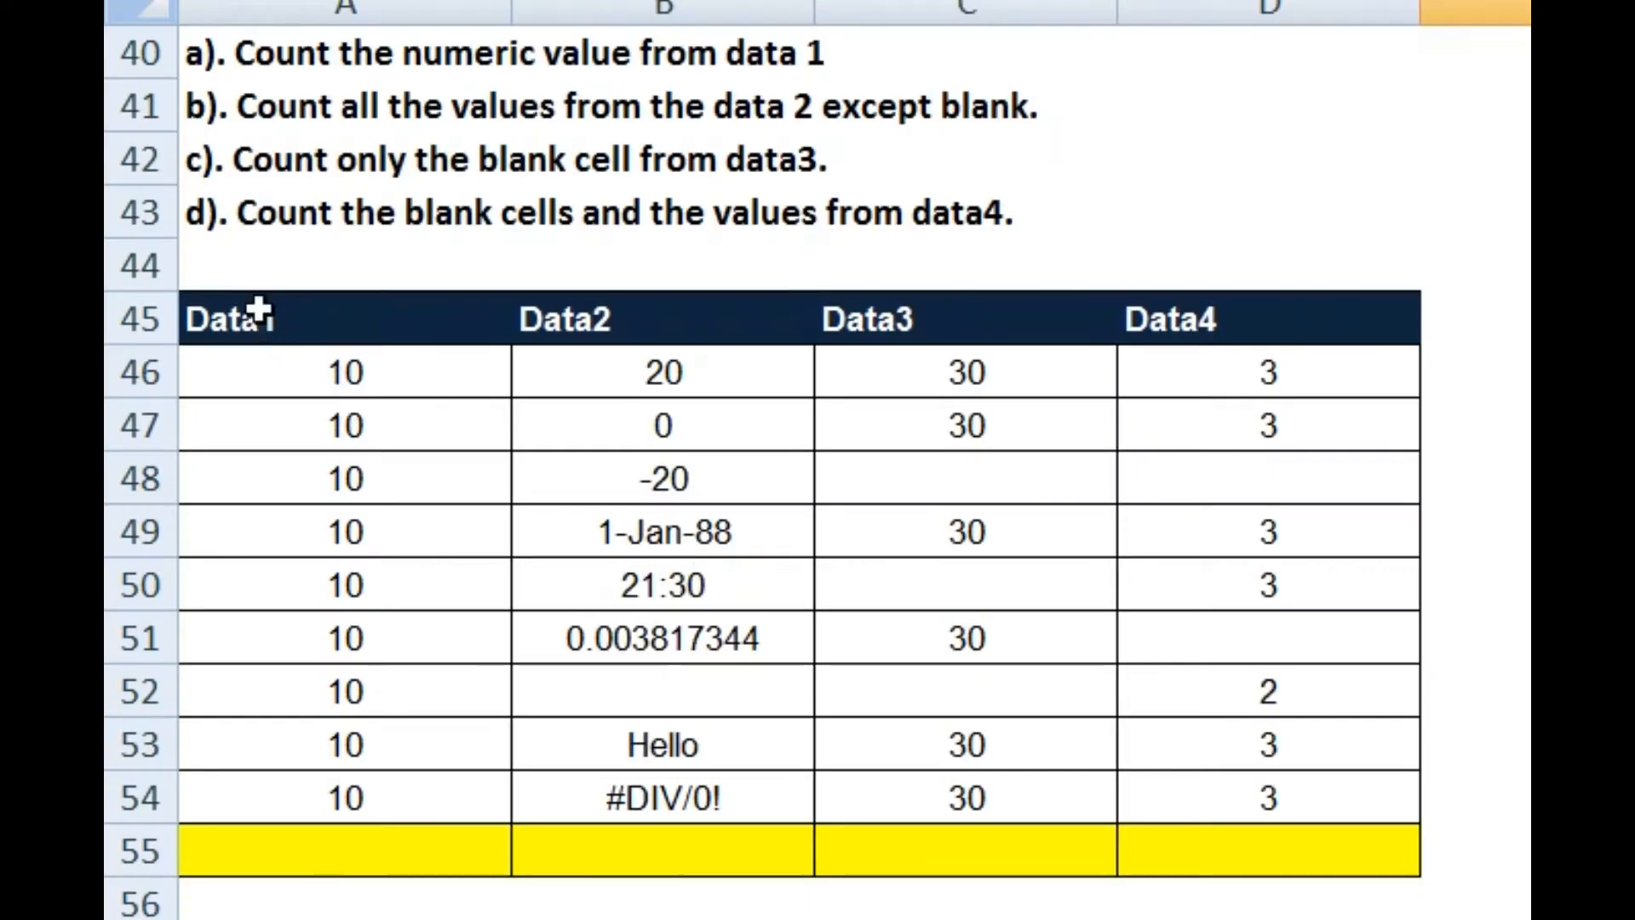
Step: Review the Data1, Data2 and Data4 columns and select the yellow answer cell A55
left_click_drag(328, 322, 320, 777)
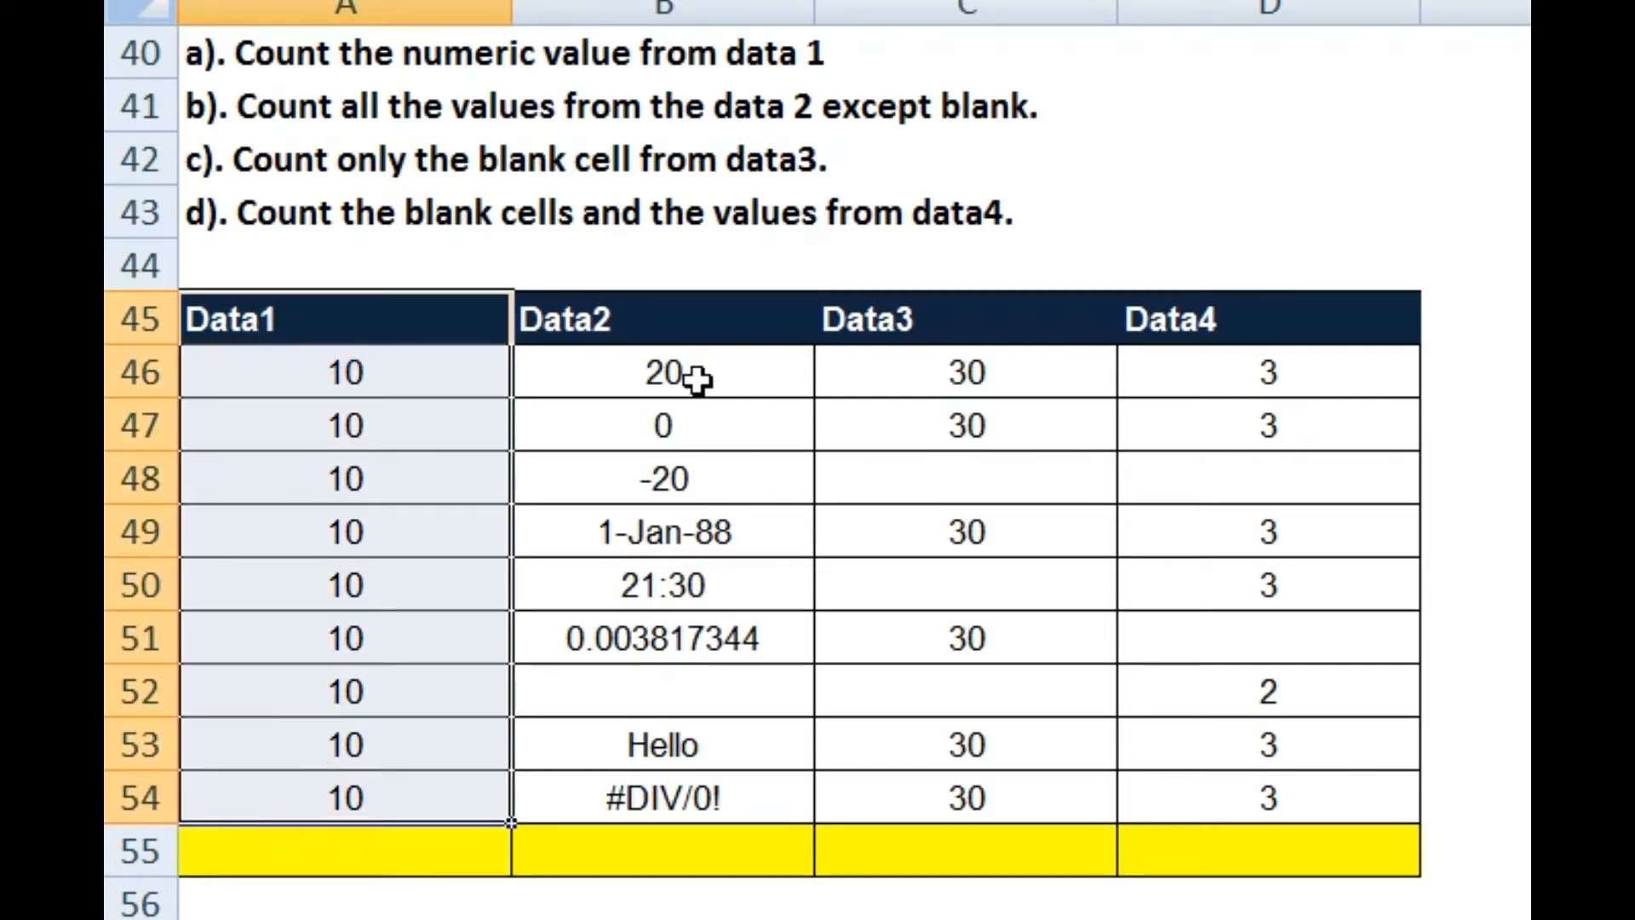
left_click_drag(686, 326, 683, 778)
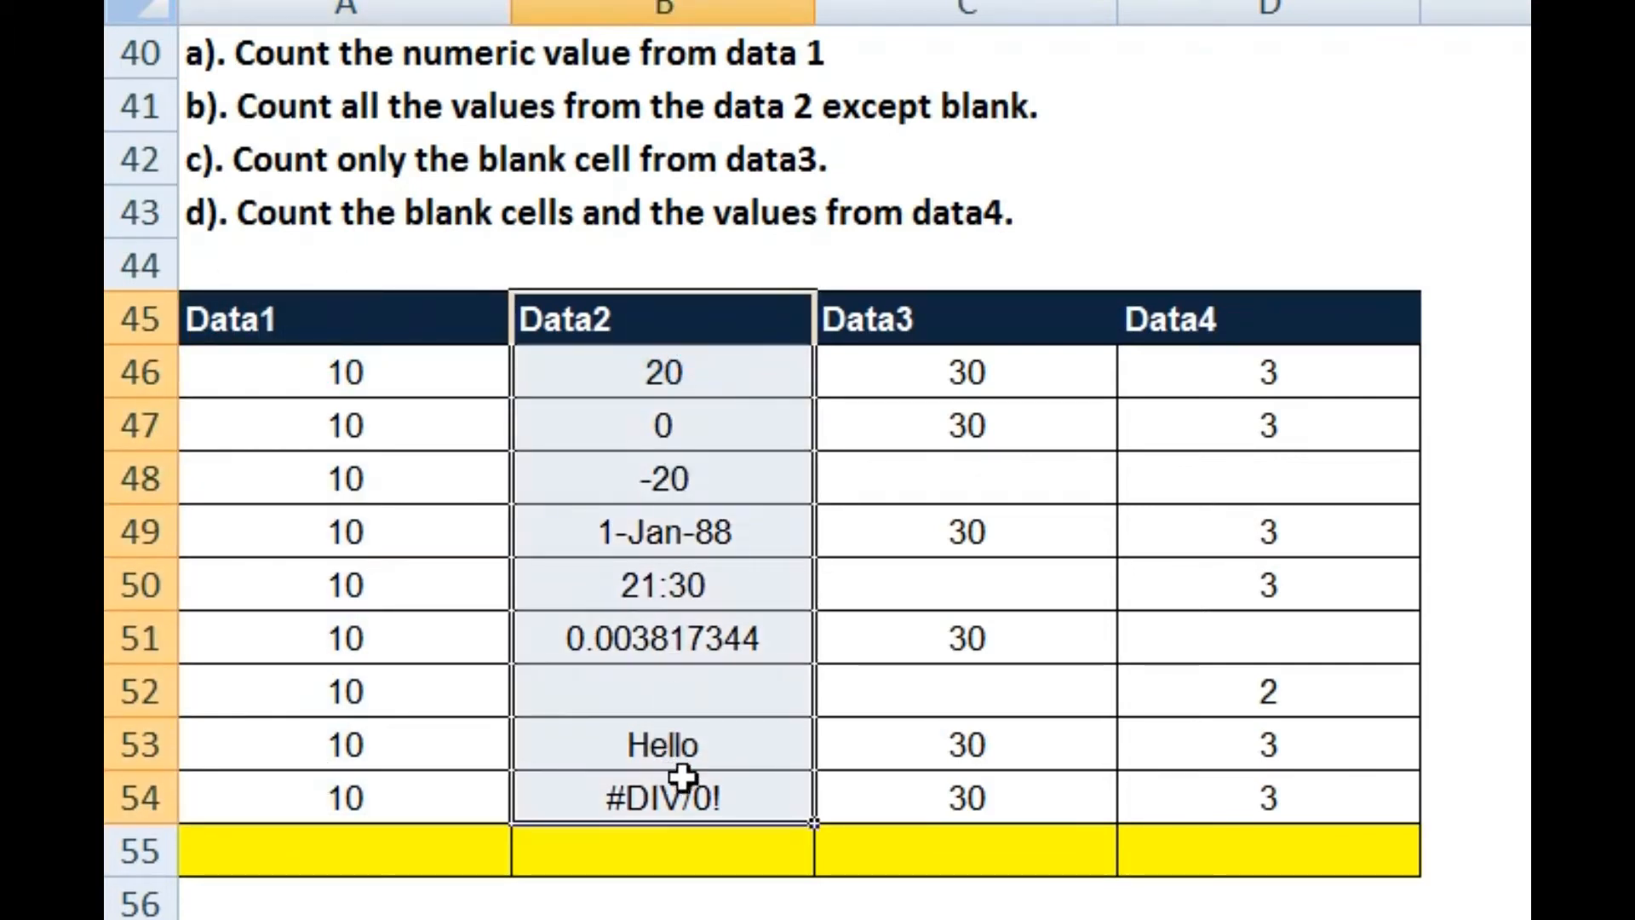
left_click(1263, 319)
left_click(376, 852)
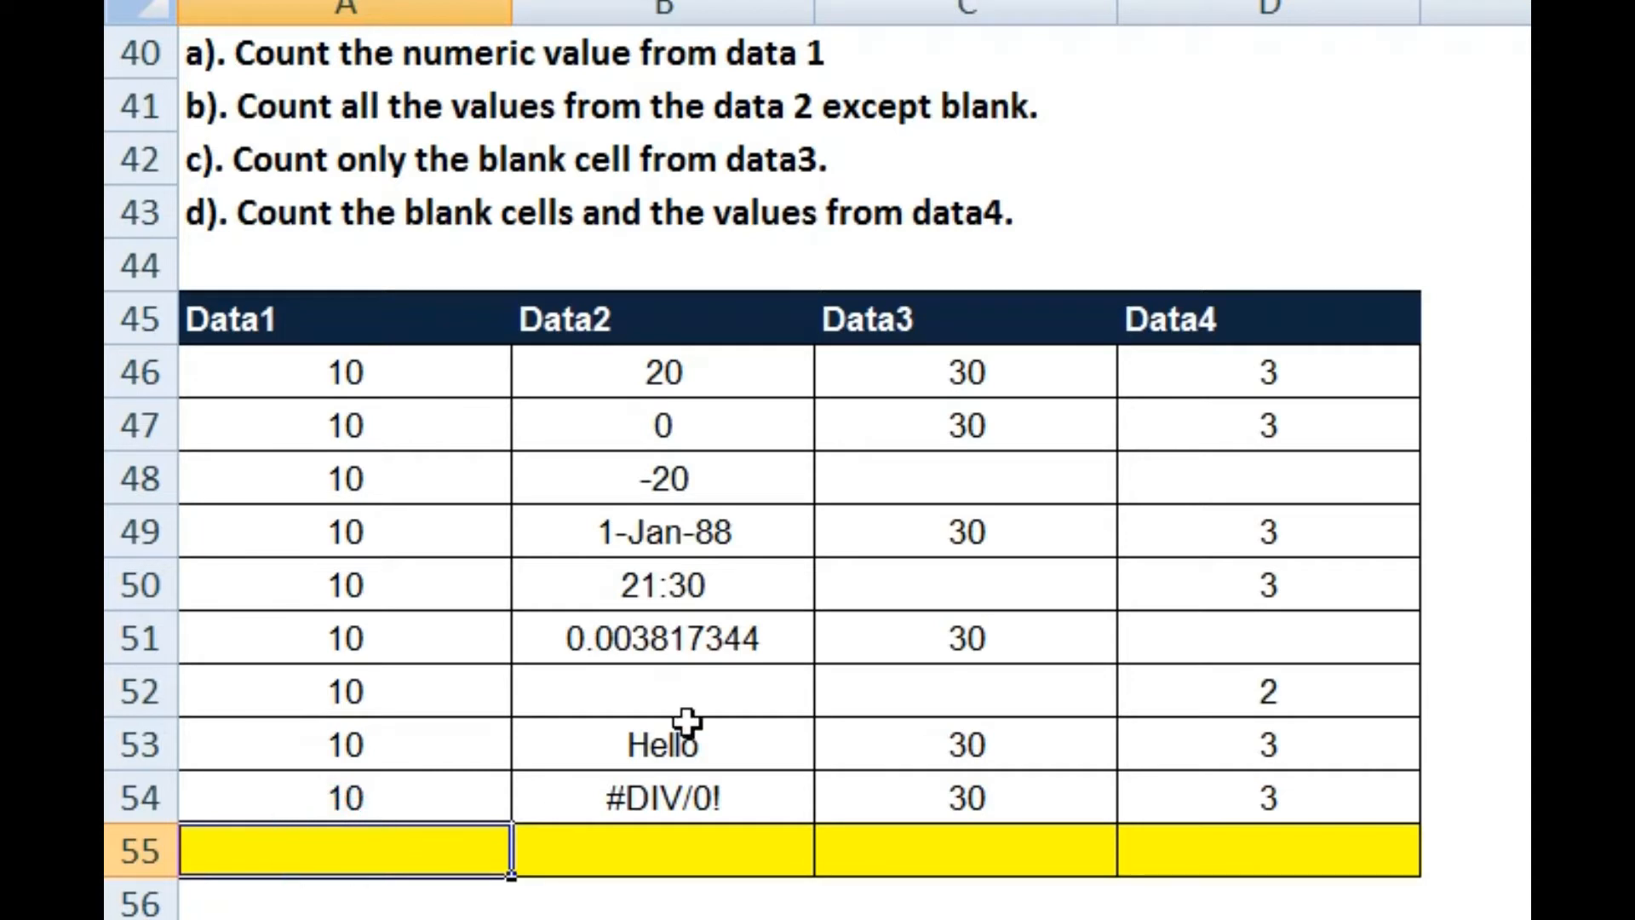
Step: Enter =COUNT(A46:A54) in A55, returning 9 numeric Data1 values
type("=")
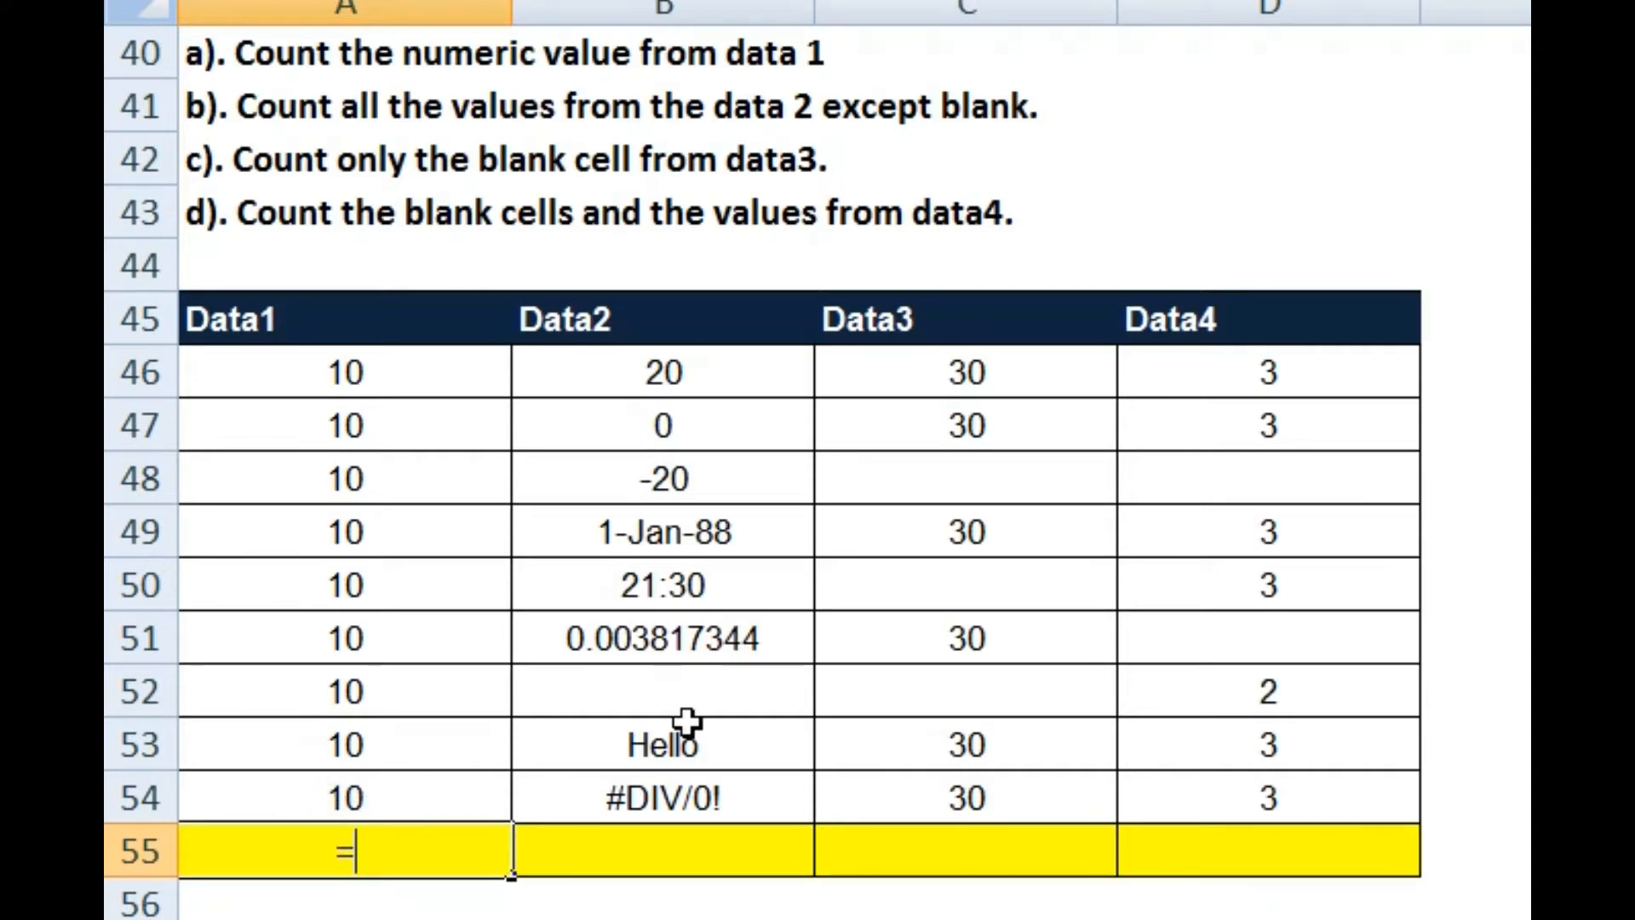
type("coun")
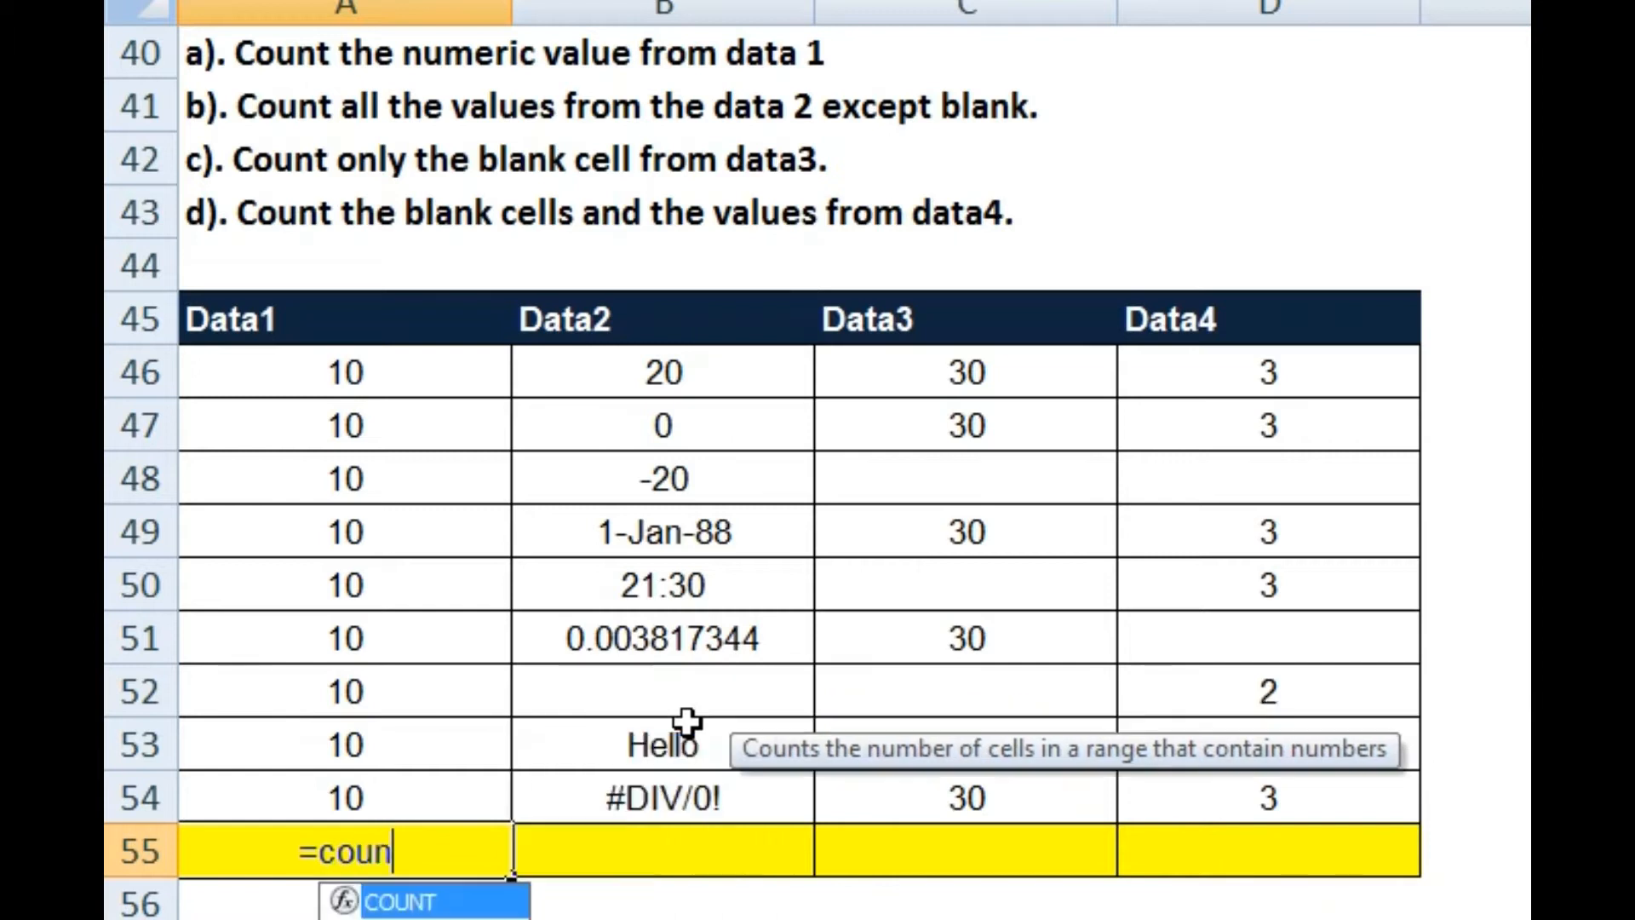
key("Tab")
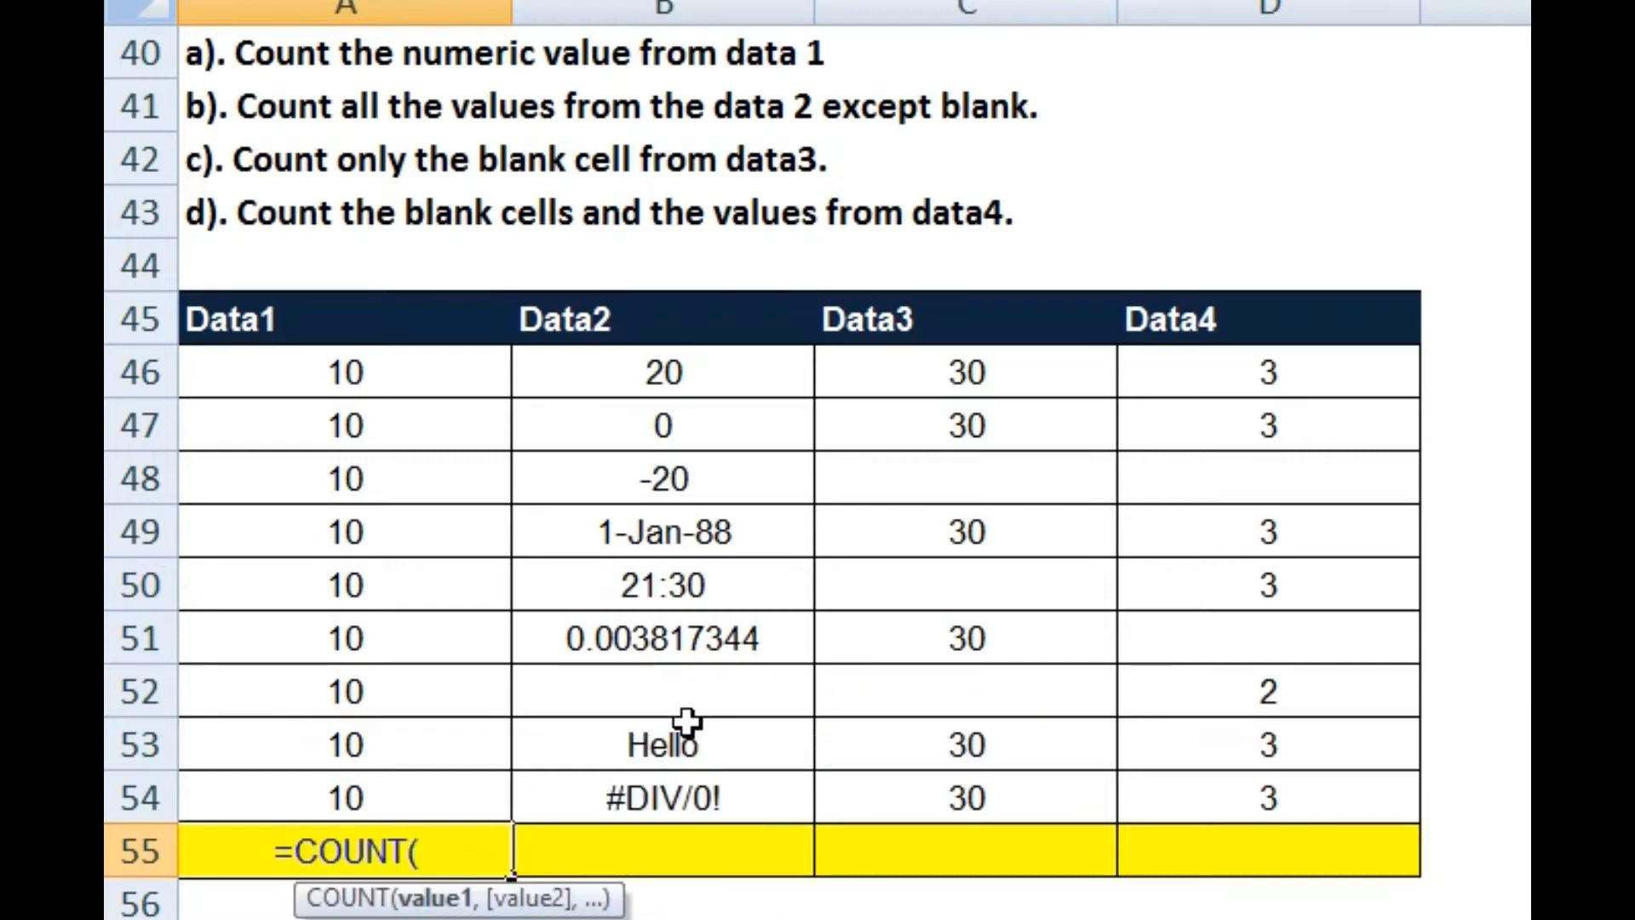
key("Up")
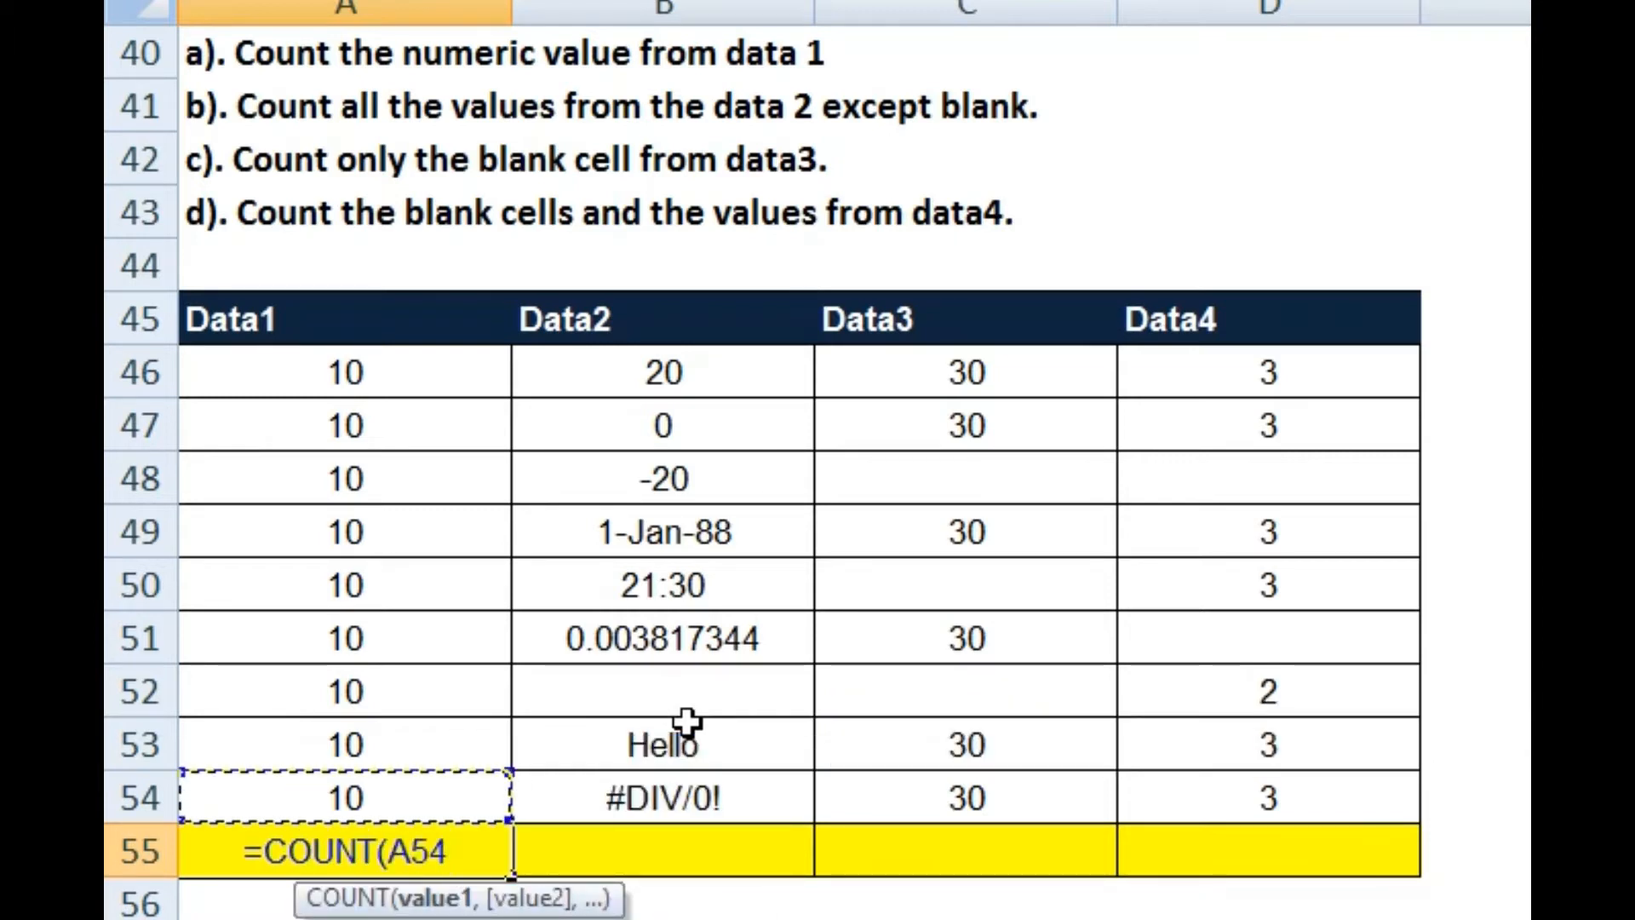
key("shift+Up")
key("shift+Up")
key("shift+Up")
key("shift+Up")
key("shift+Up")
key("shift+Up")
key("shift+Up")
key("shift+Up")
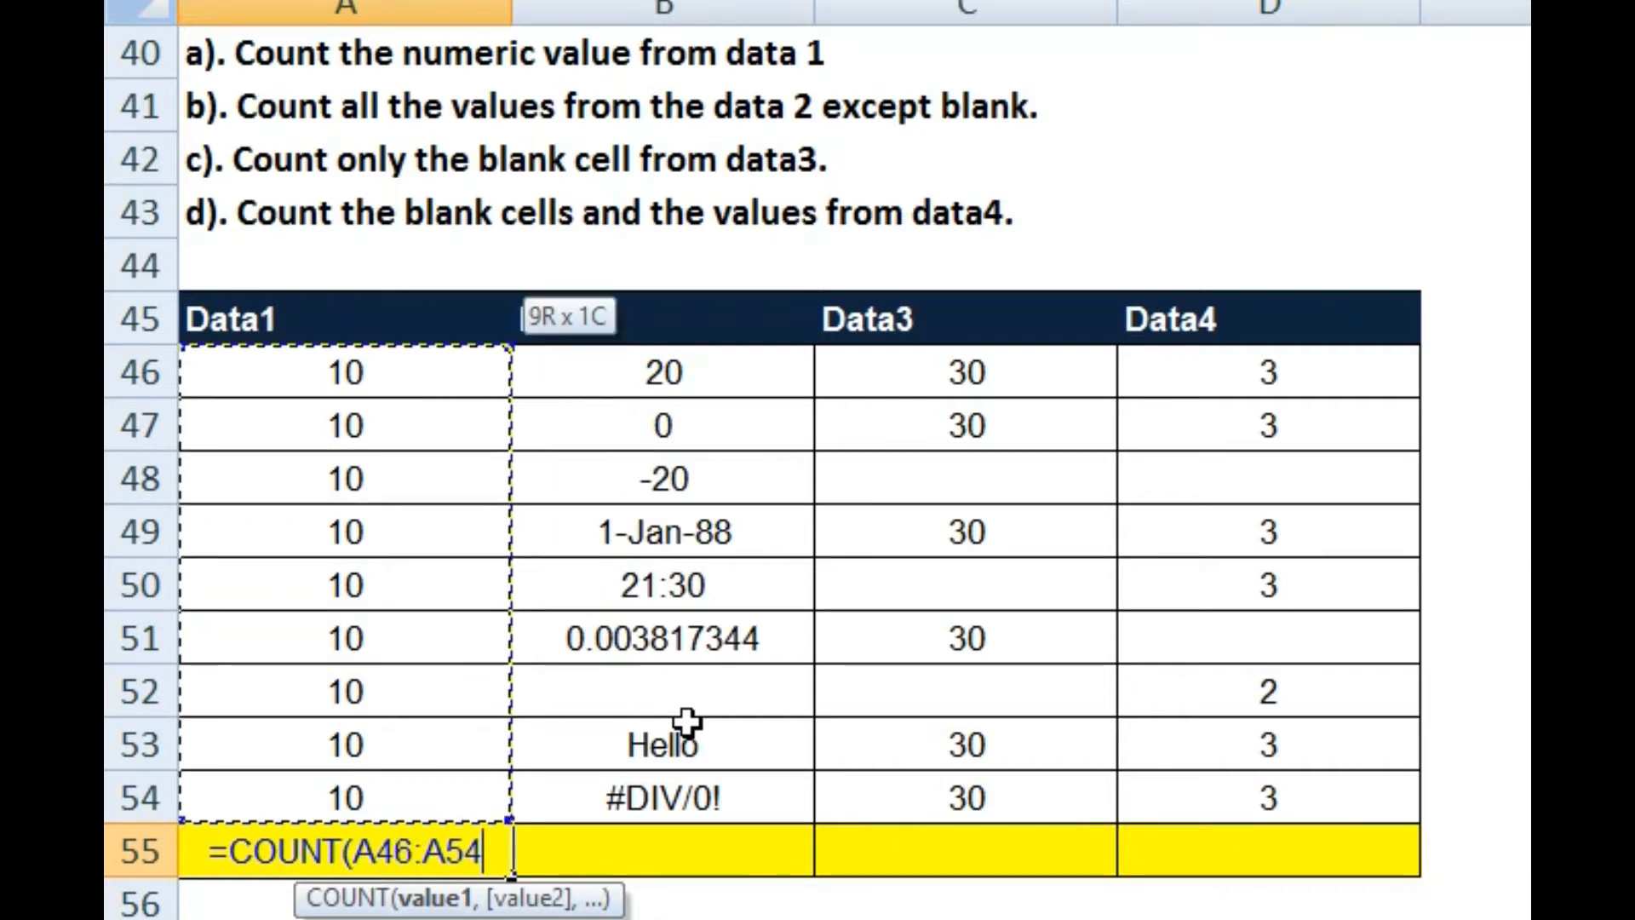
type(")")
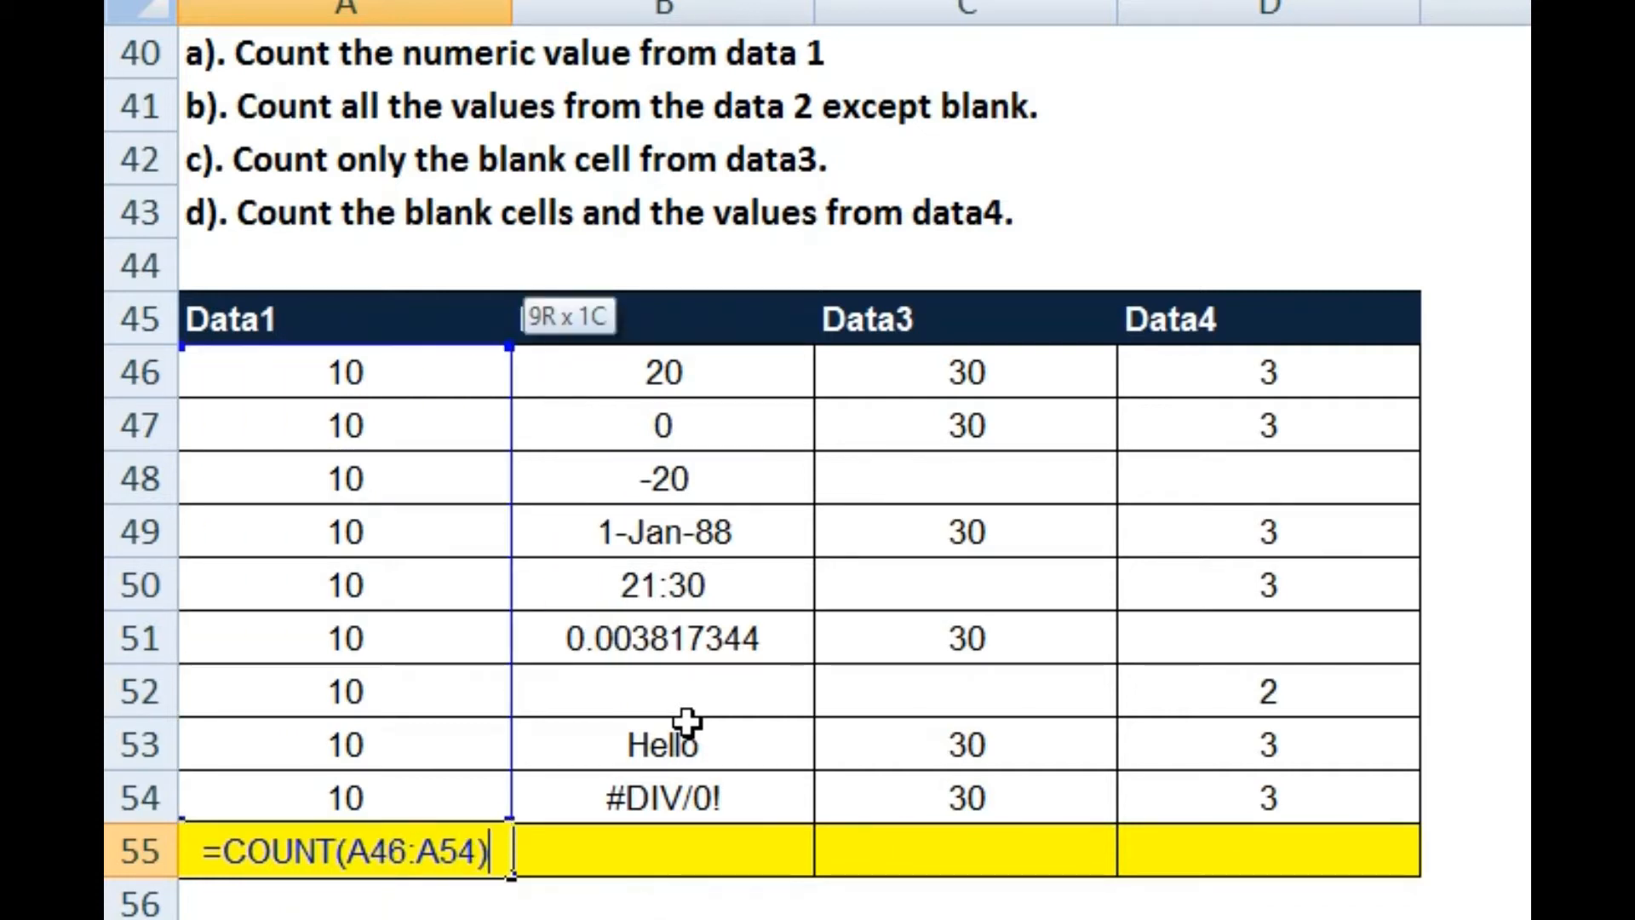
key("Return")
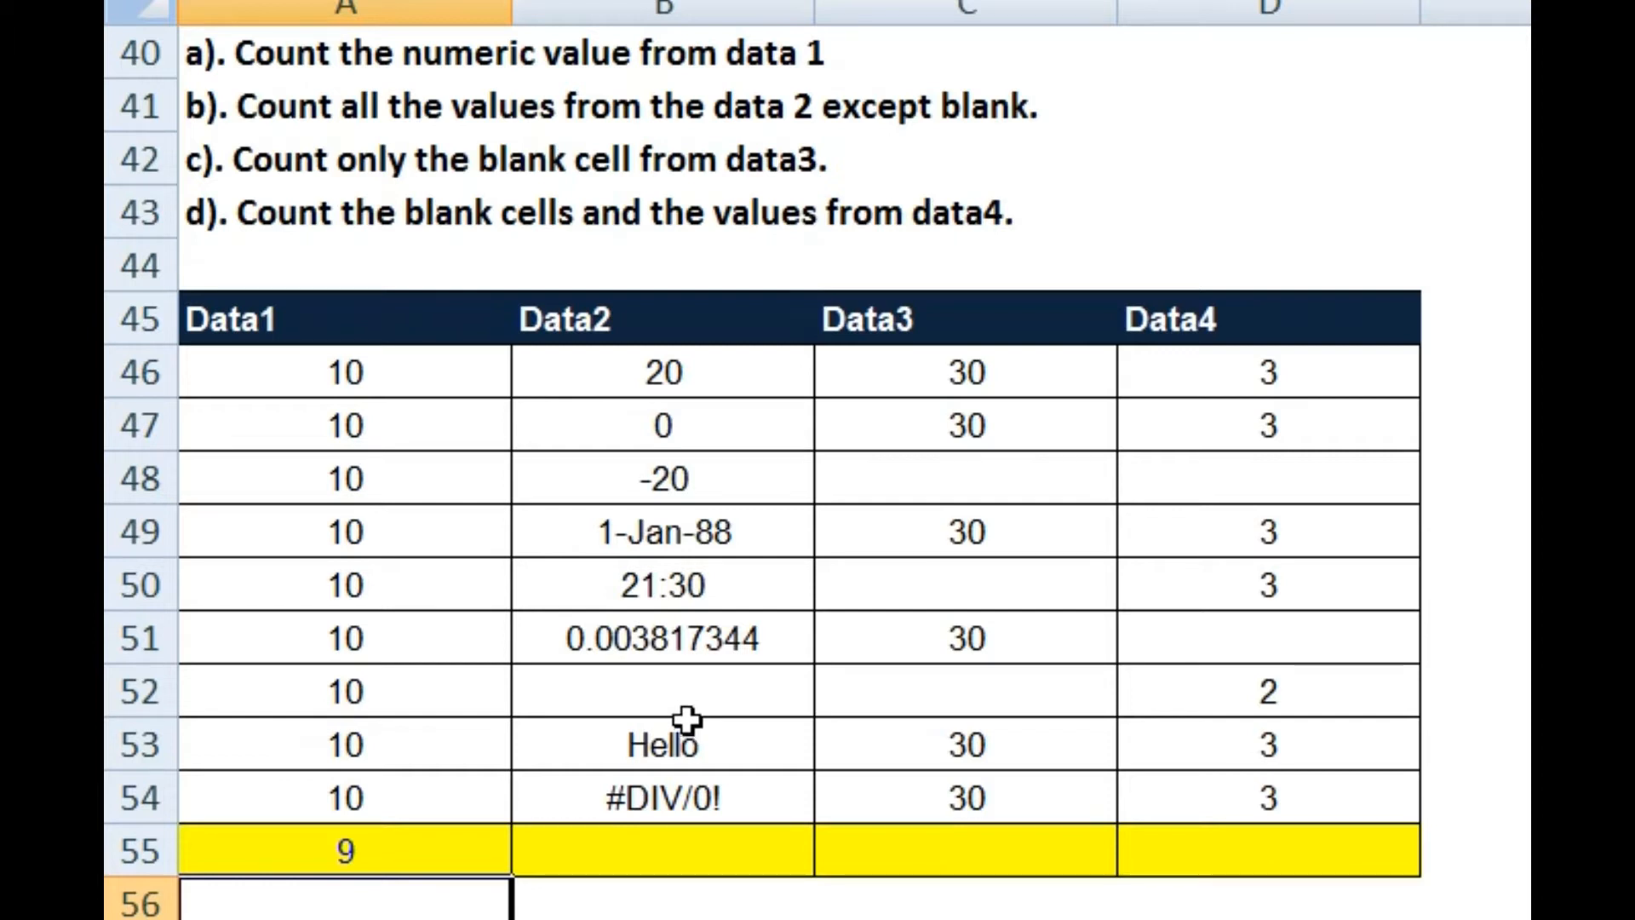
left_click(654, 861)
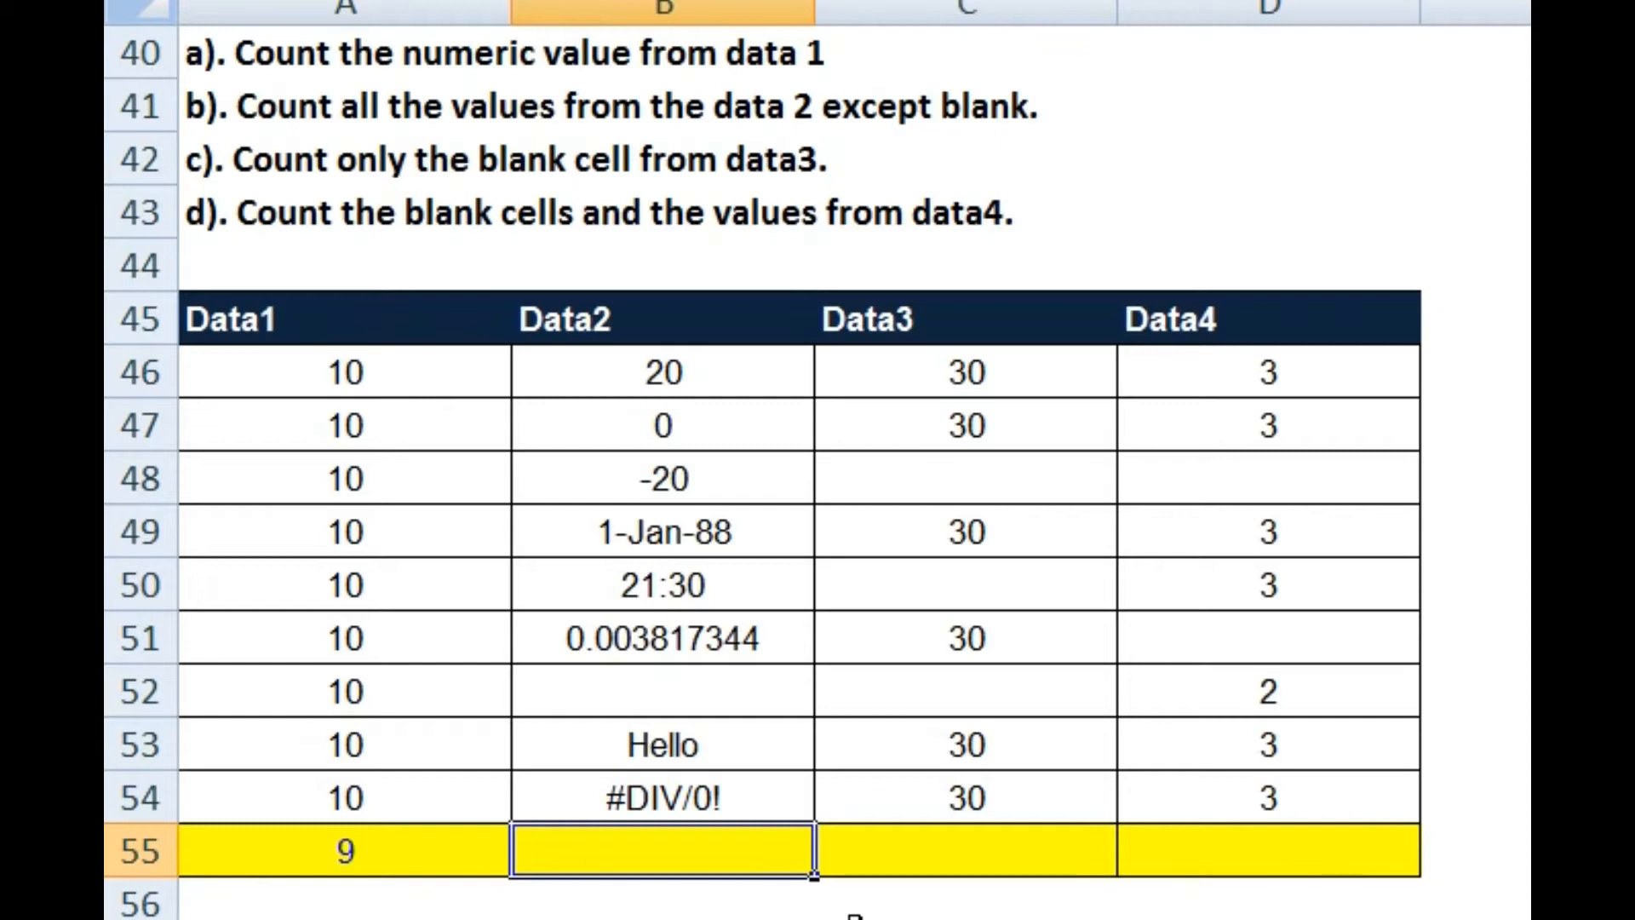
Step: Enter =COUNTA(B46:B54) in B55, giving 8 non-blank Data2 values
type("=coun")
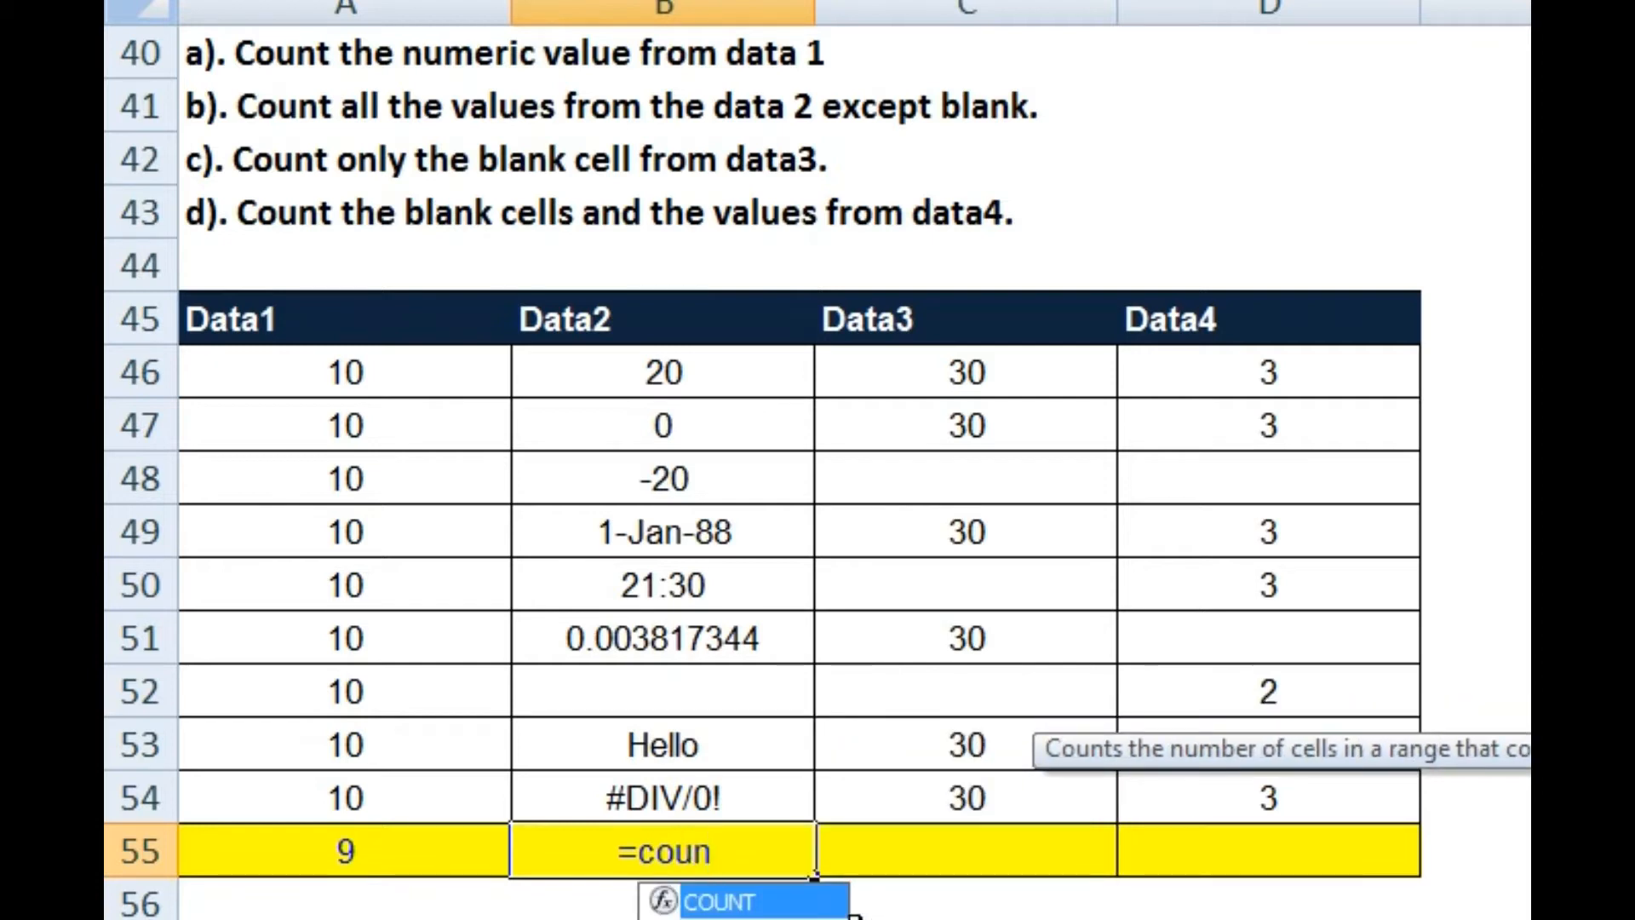
type("ta")
key("Tab")
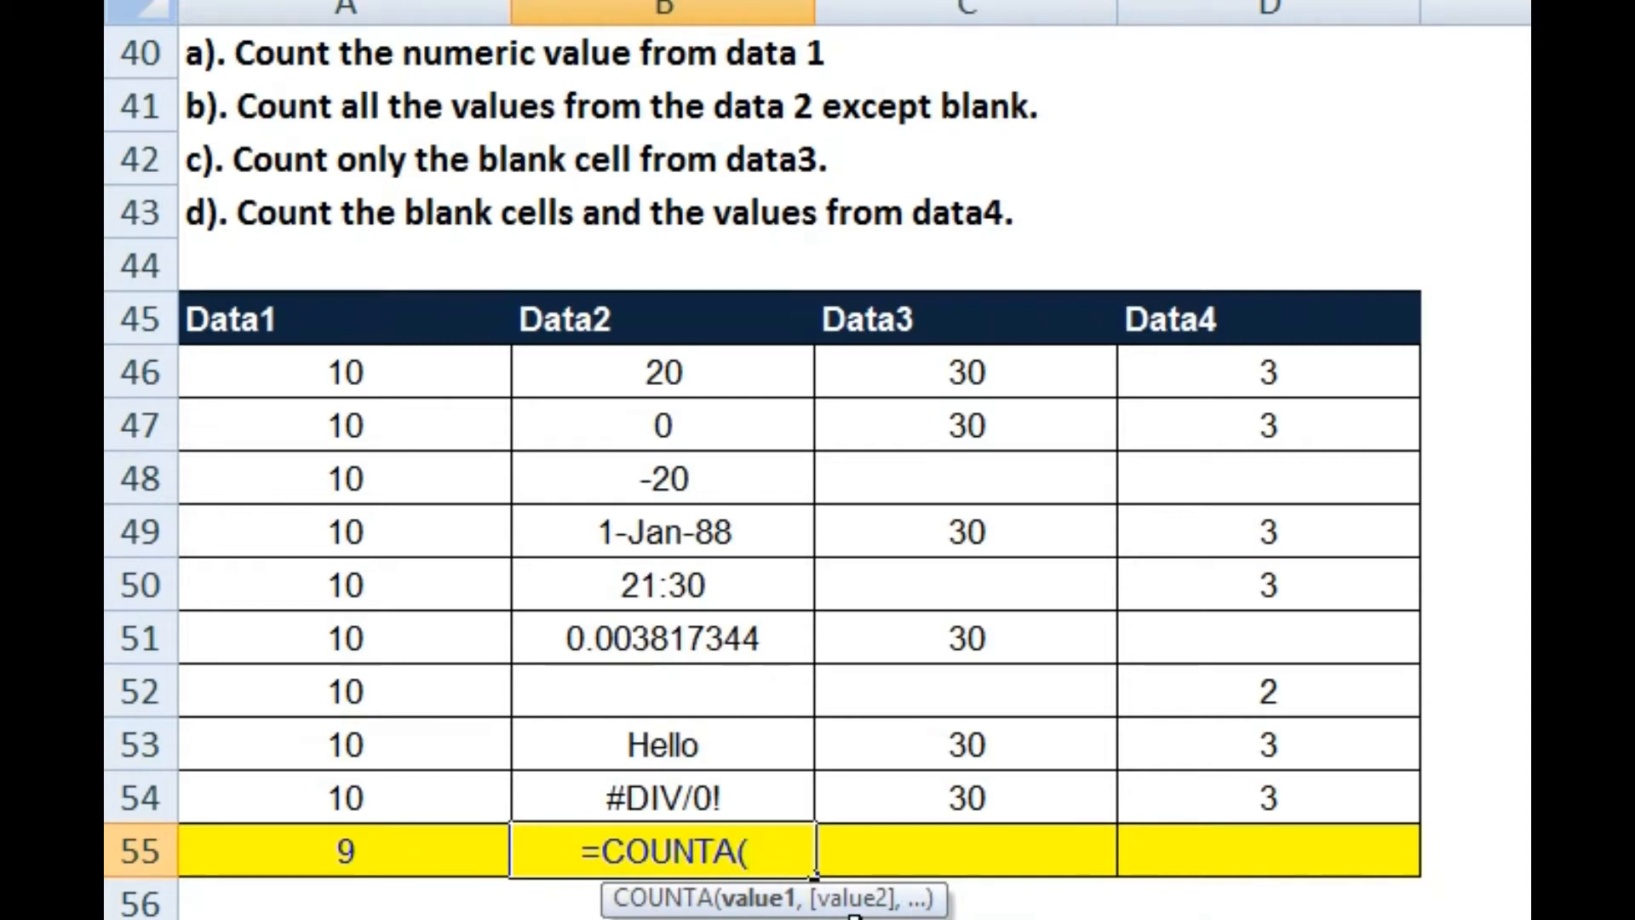
left_click_drag(707, 374, 673, 798)
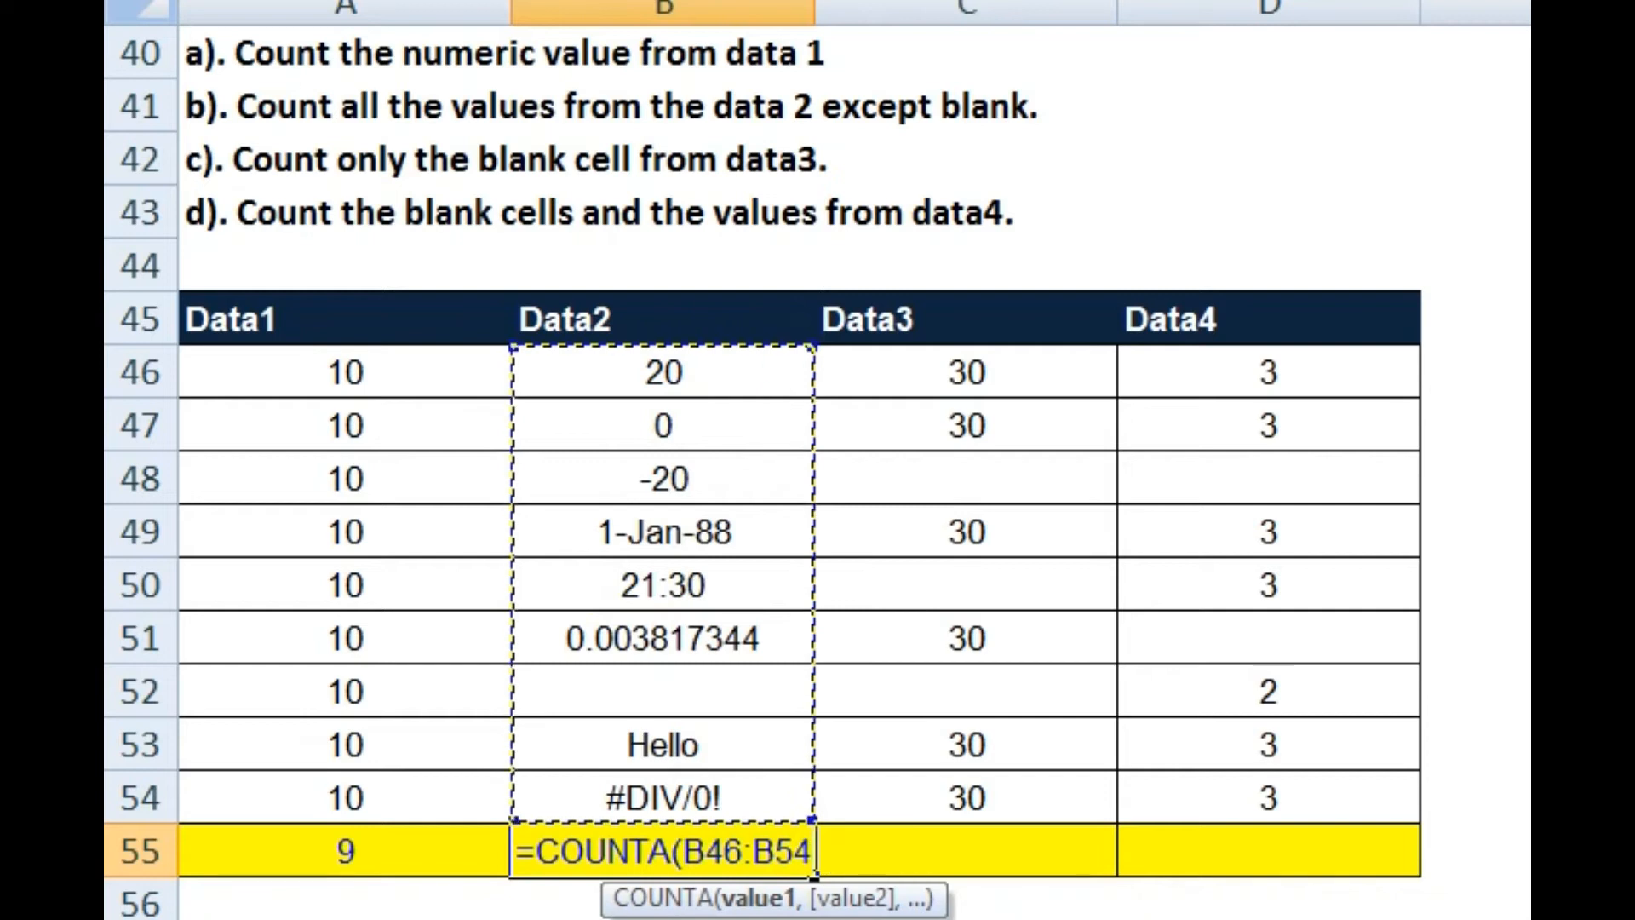
type(")")
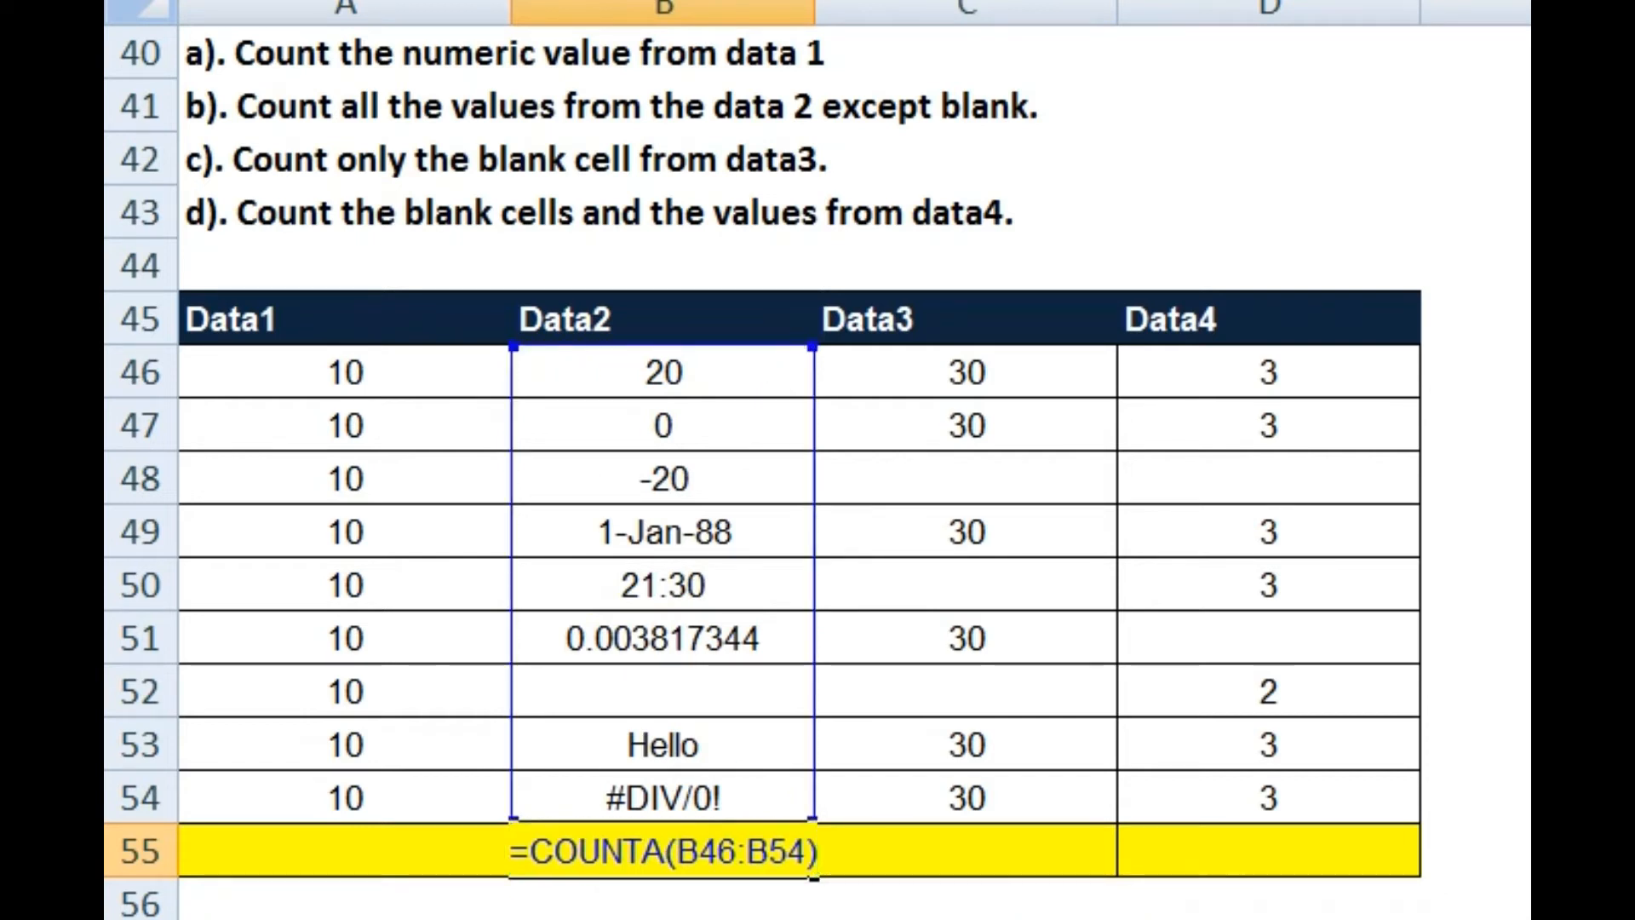
key("Return")
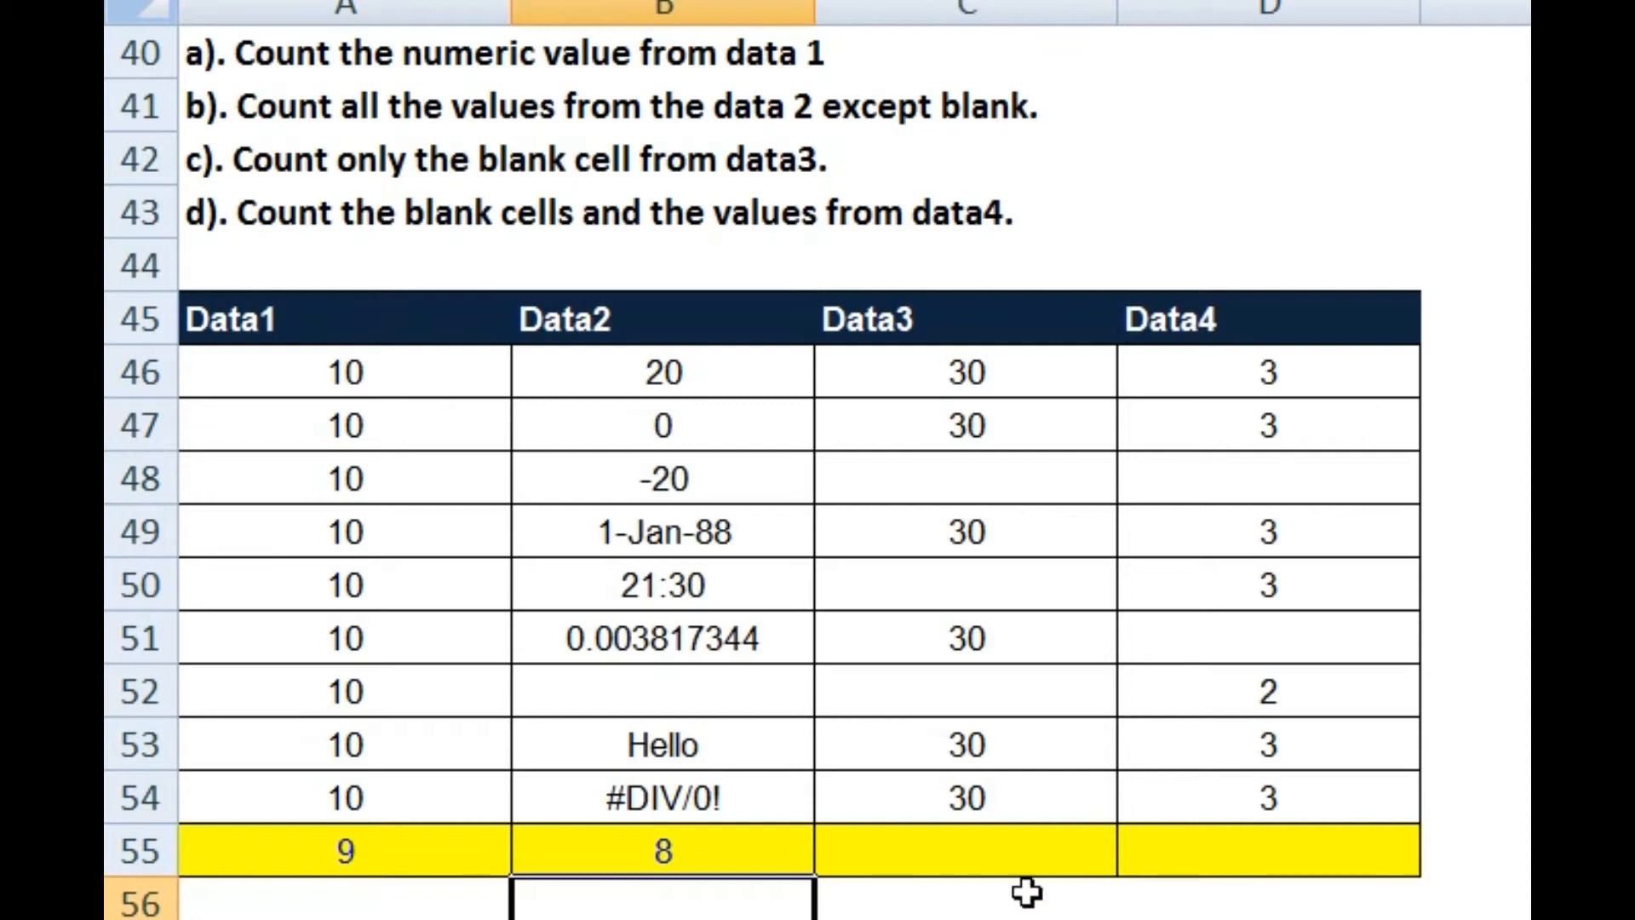
left_click(1010, 854)
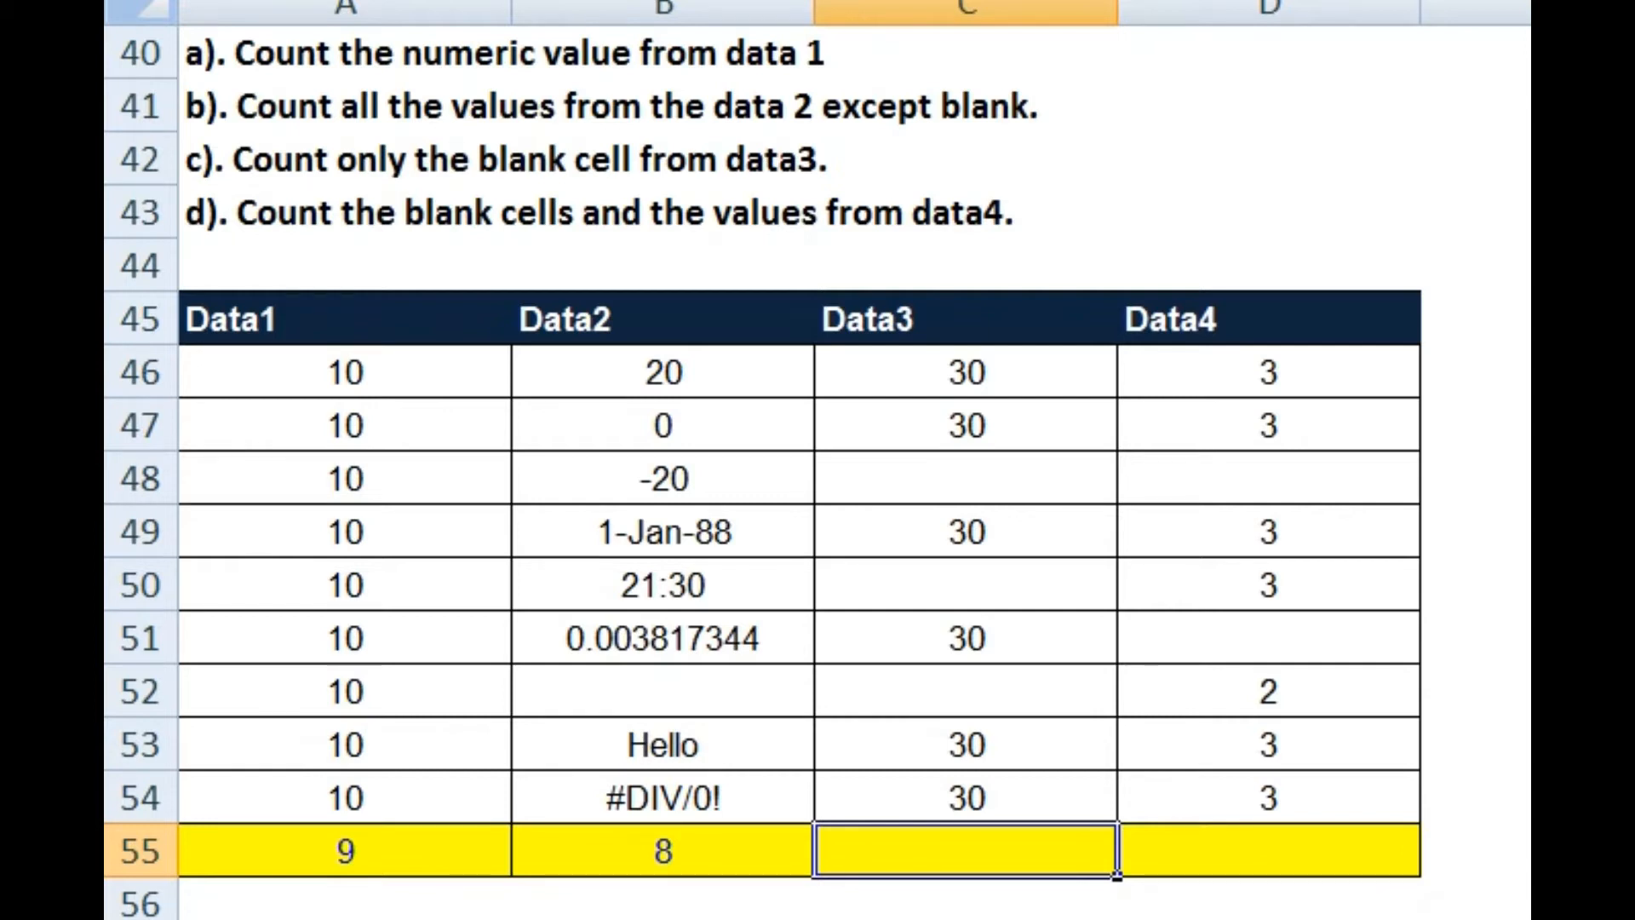
Step: Enter =COUNTBLANK(C46:C54) in C55, returning 2 blank Data3 cells
type("=coun")
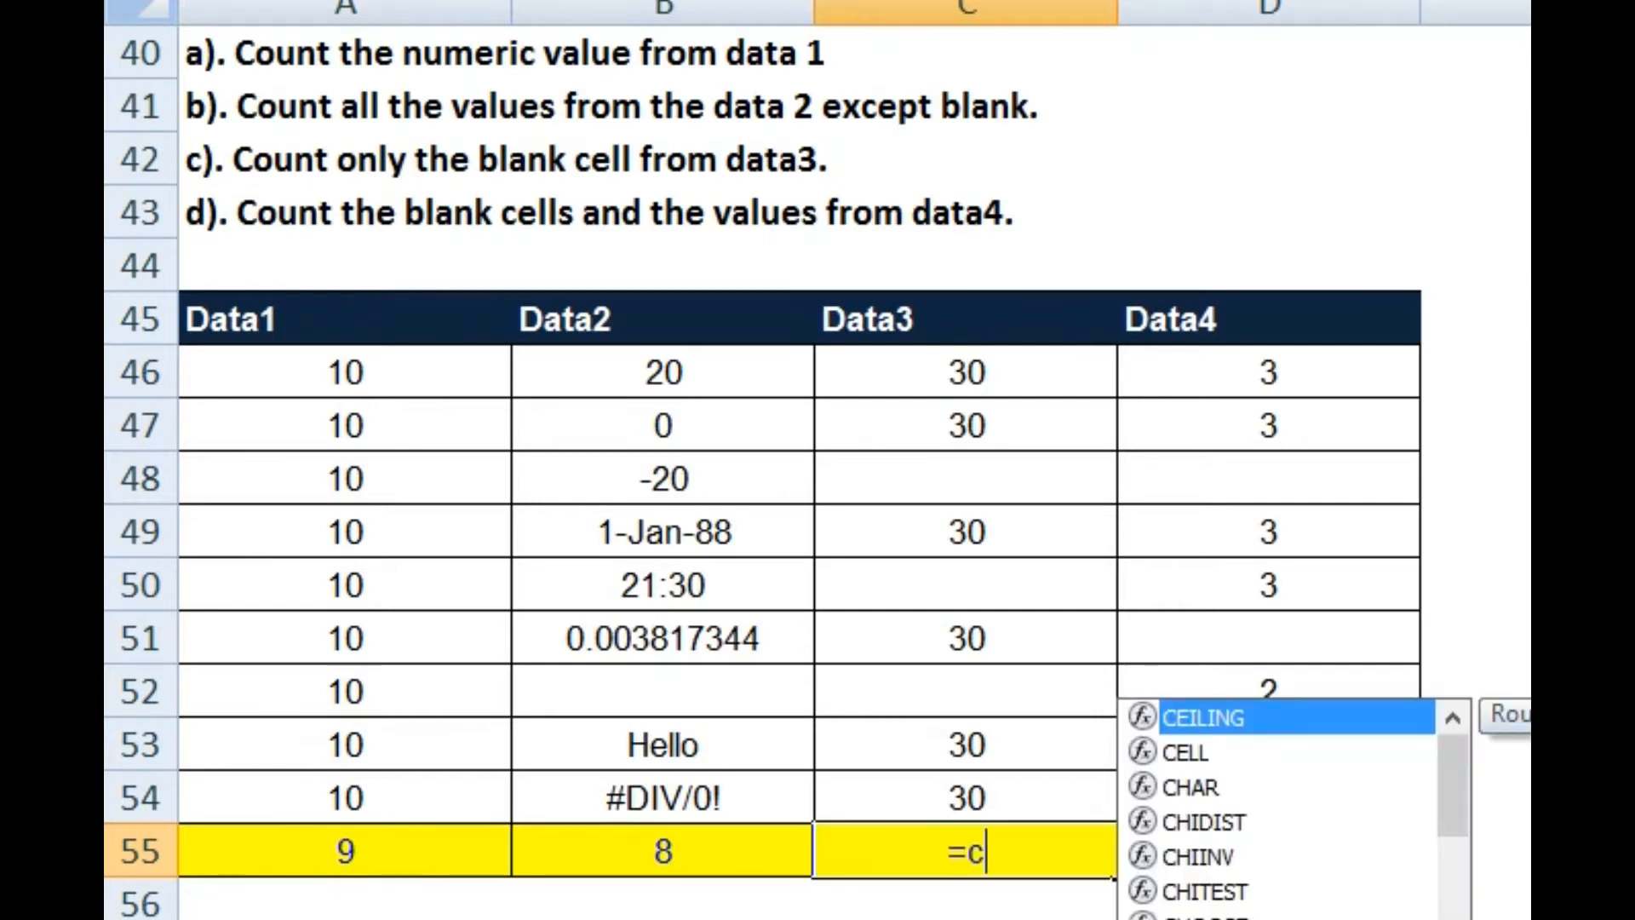
key("Down")
key("Down")
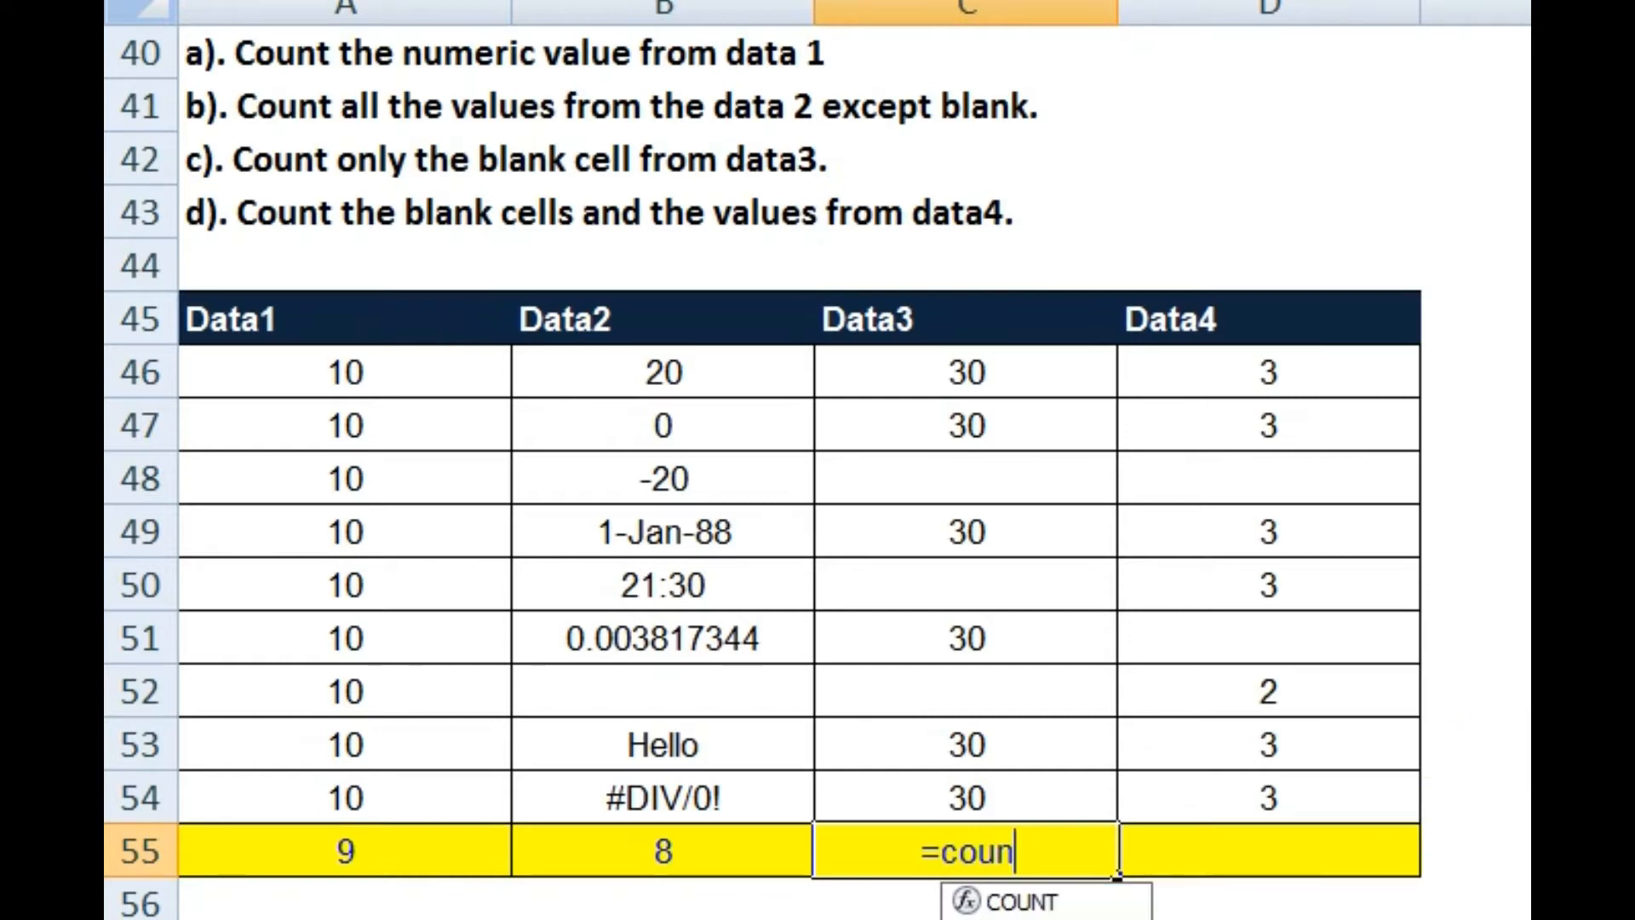
key("Tab")
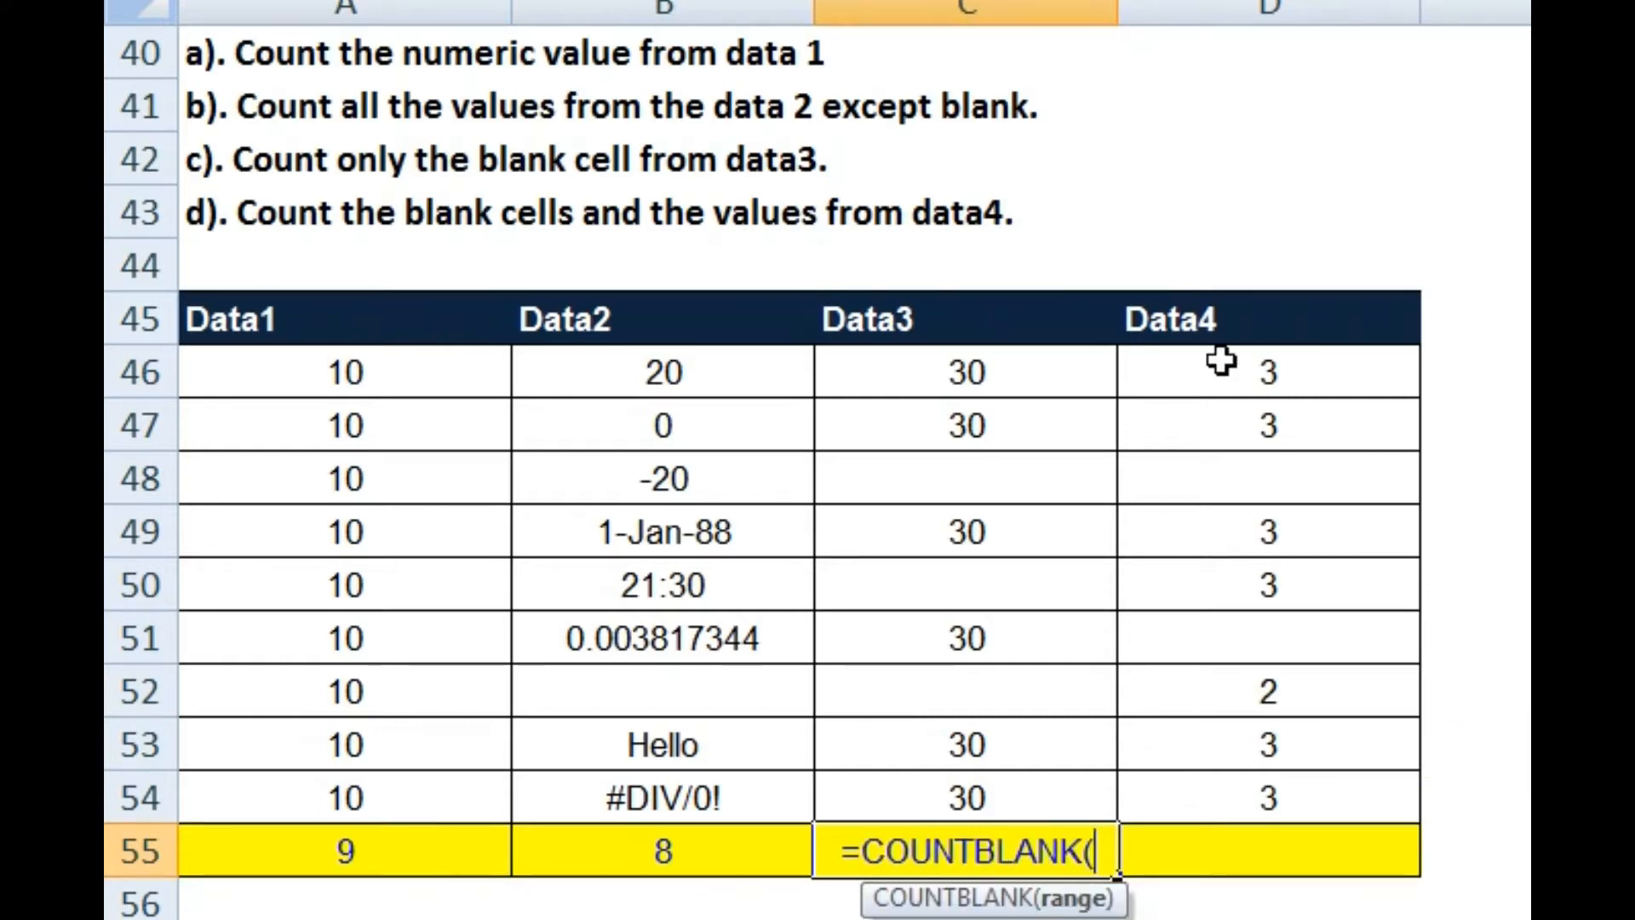
left_click_drag(962, 379, 958, 788)
type(")")
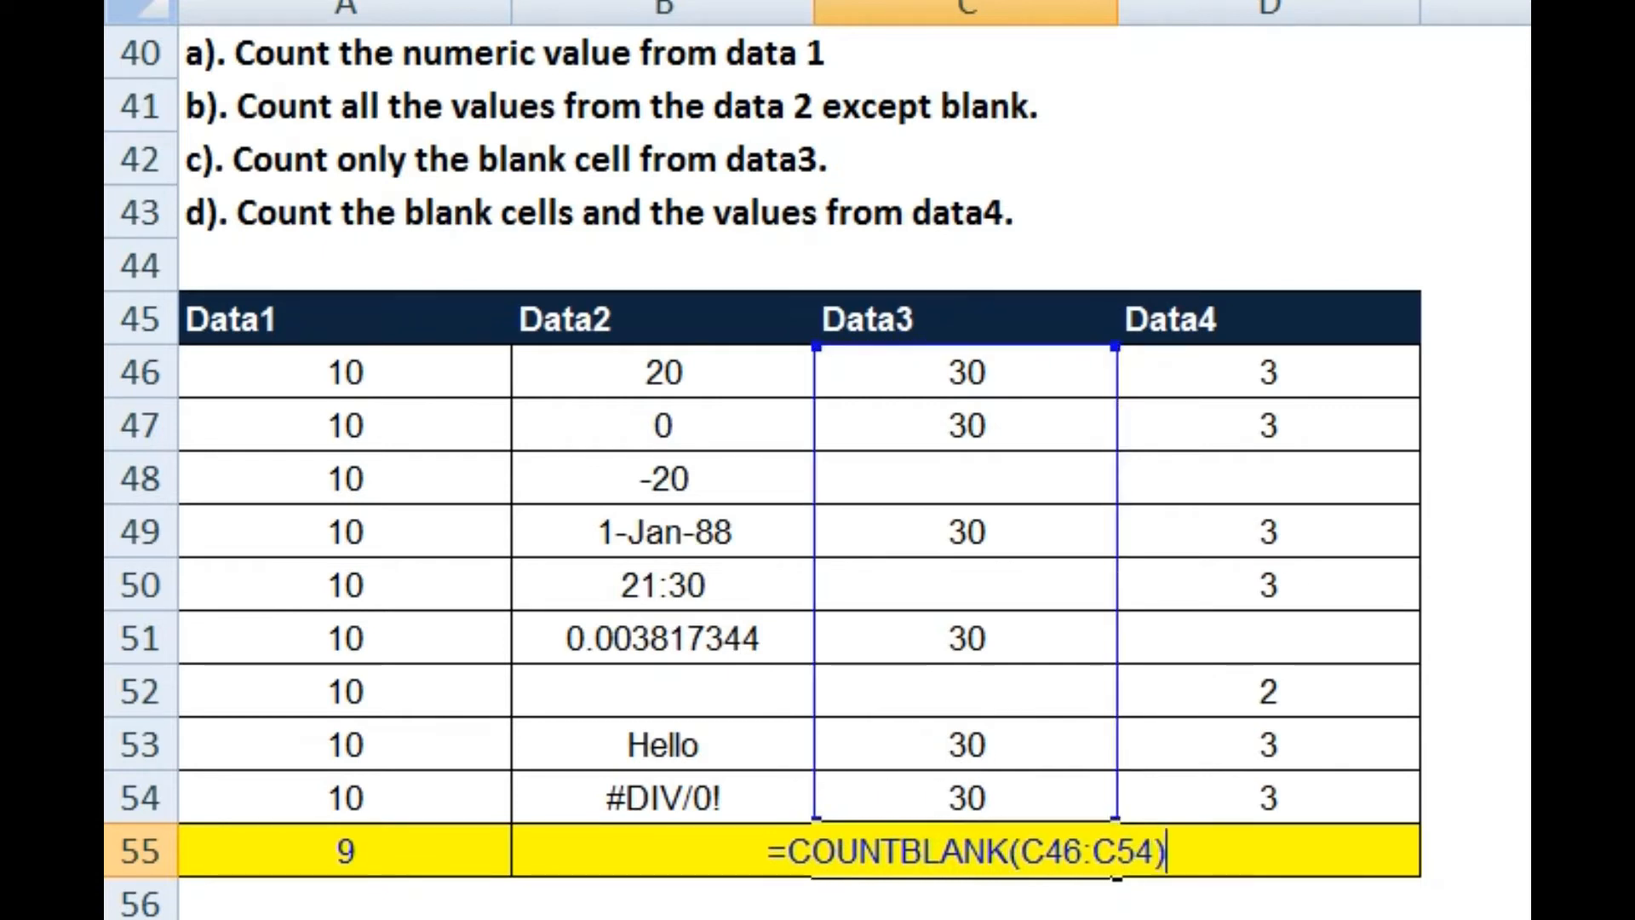
key("Return")
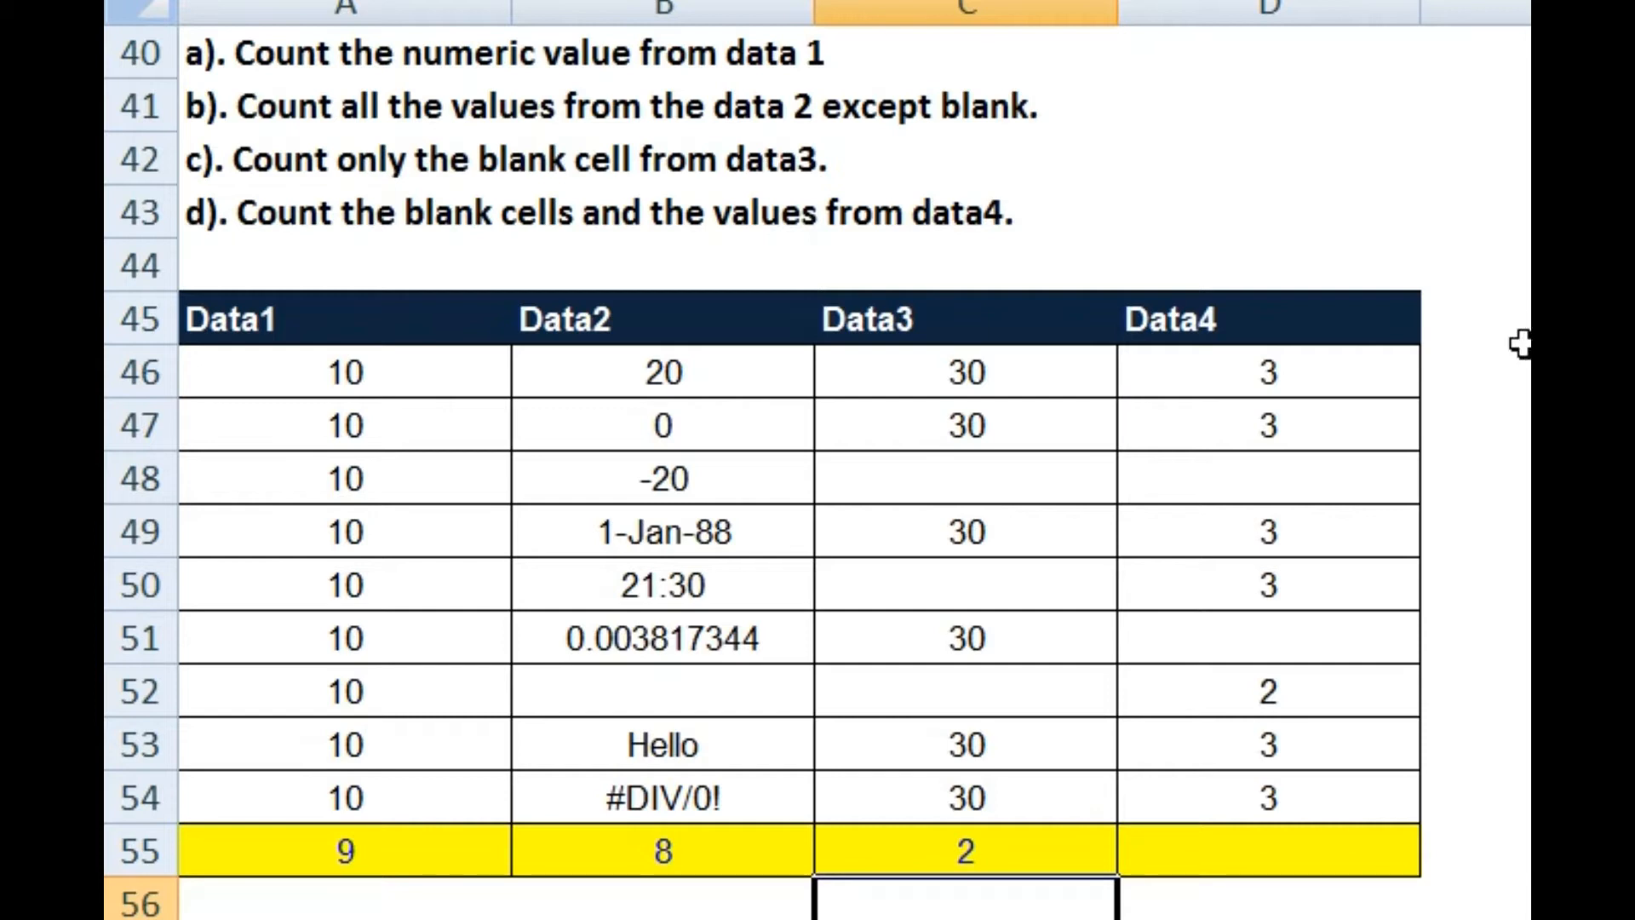
left_click(1285, 860)
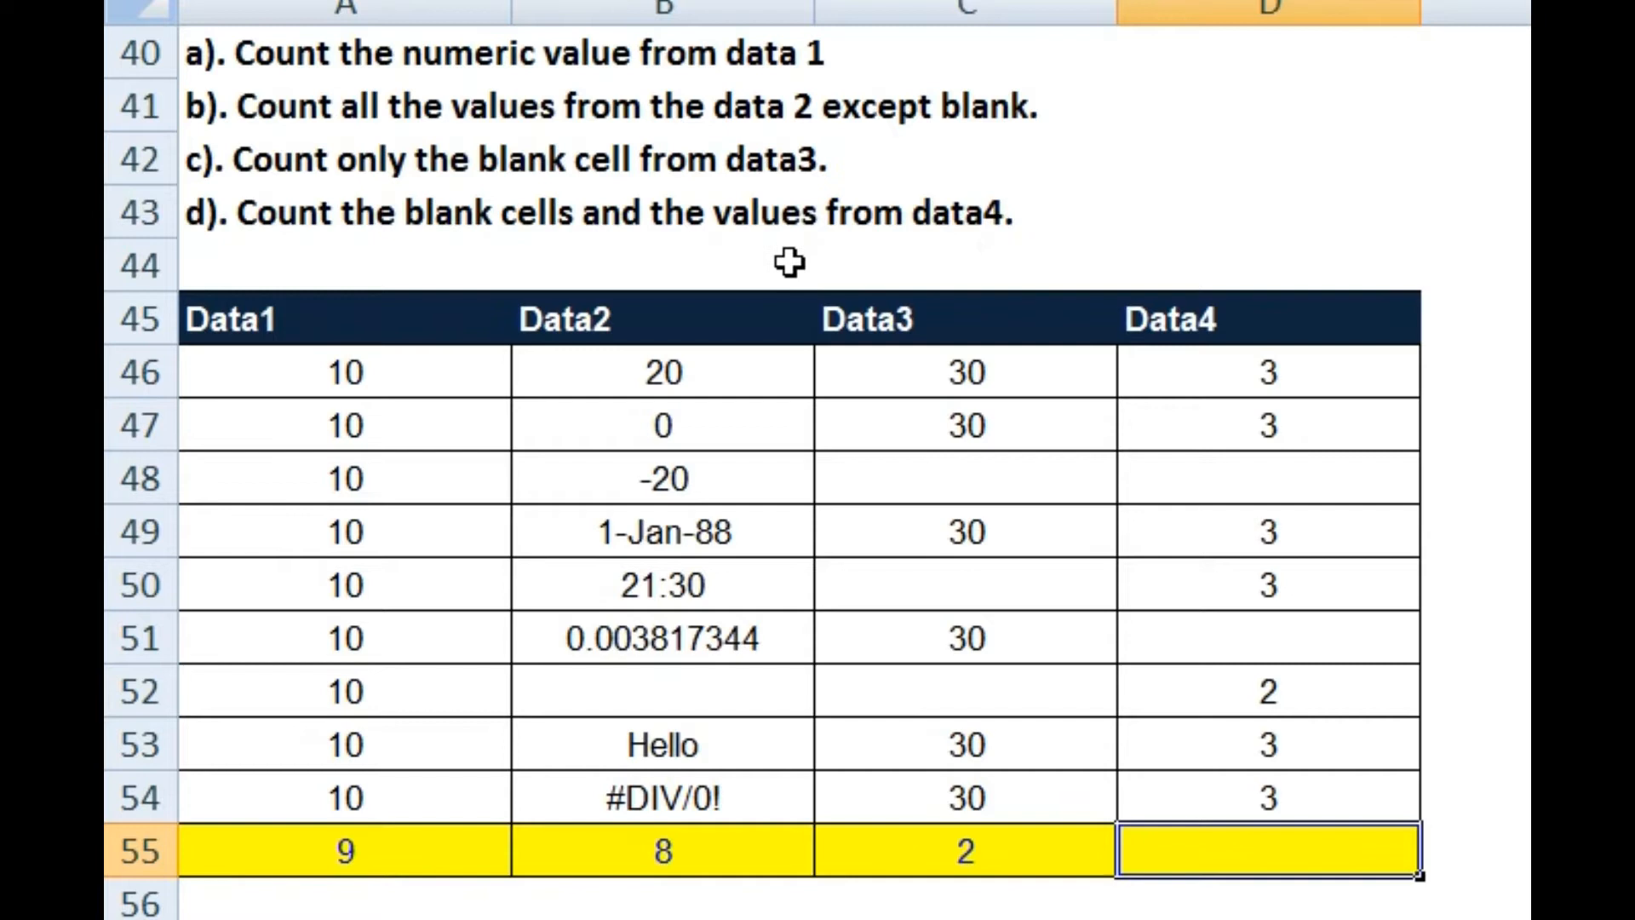
Step: Start D55's formula with =COUNTA(D46:D54) over the Data4 values
left_click(1226, 843)
type("=")
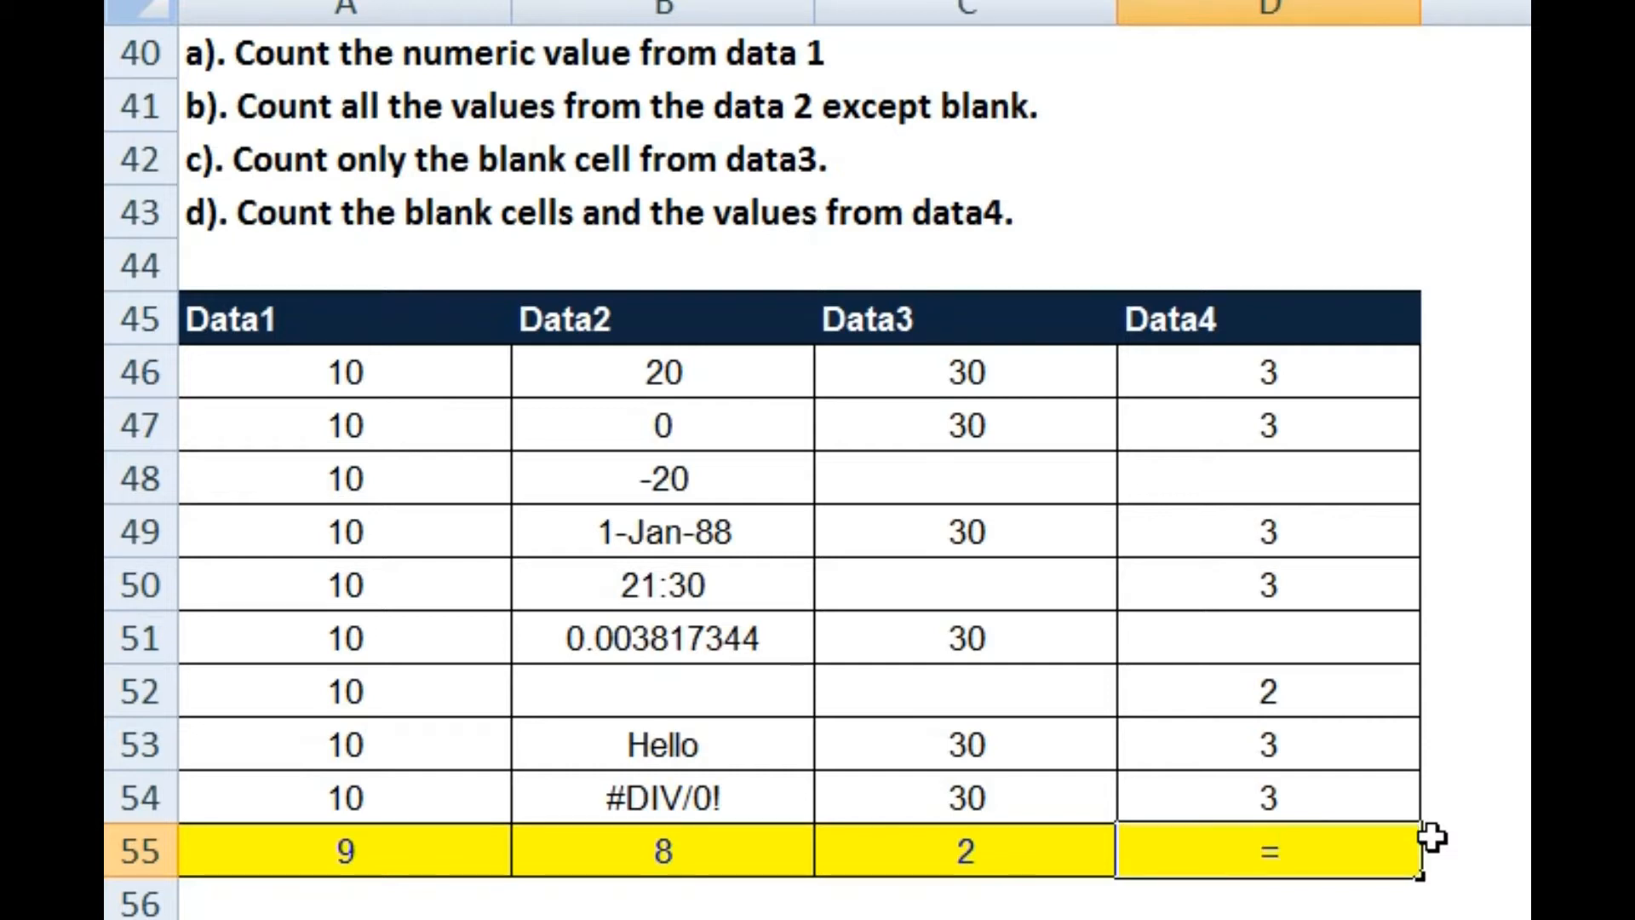
type("coun")
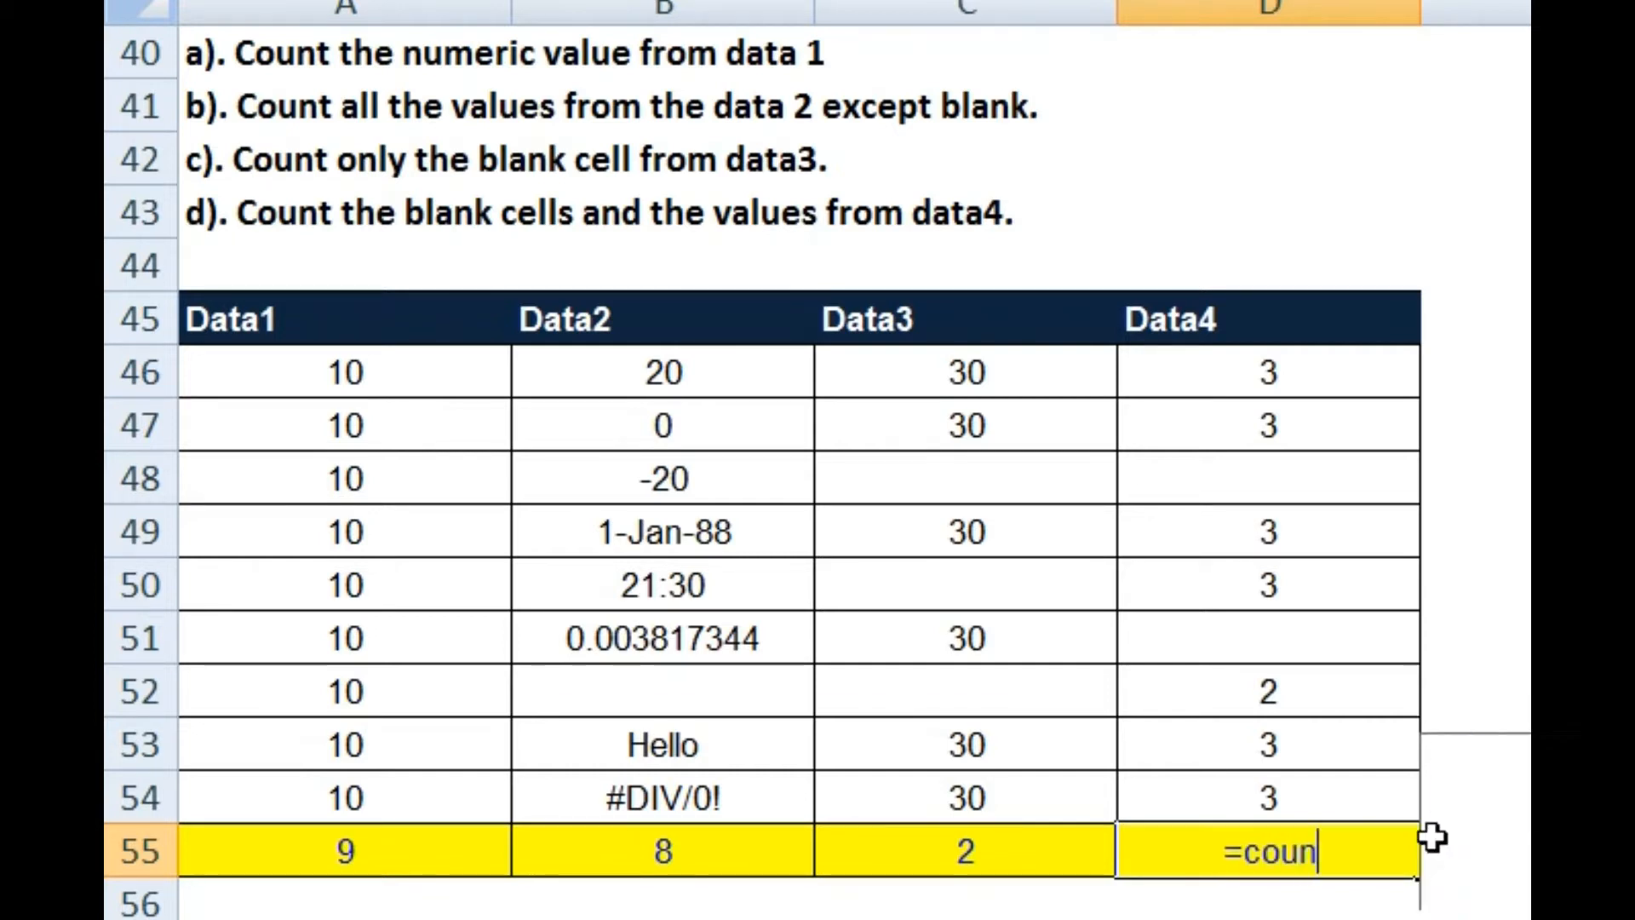
key("Down")
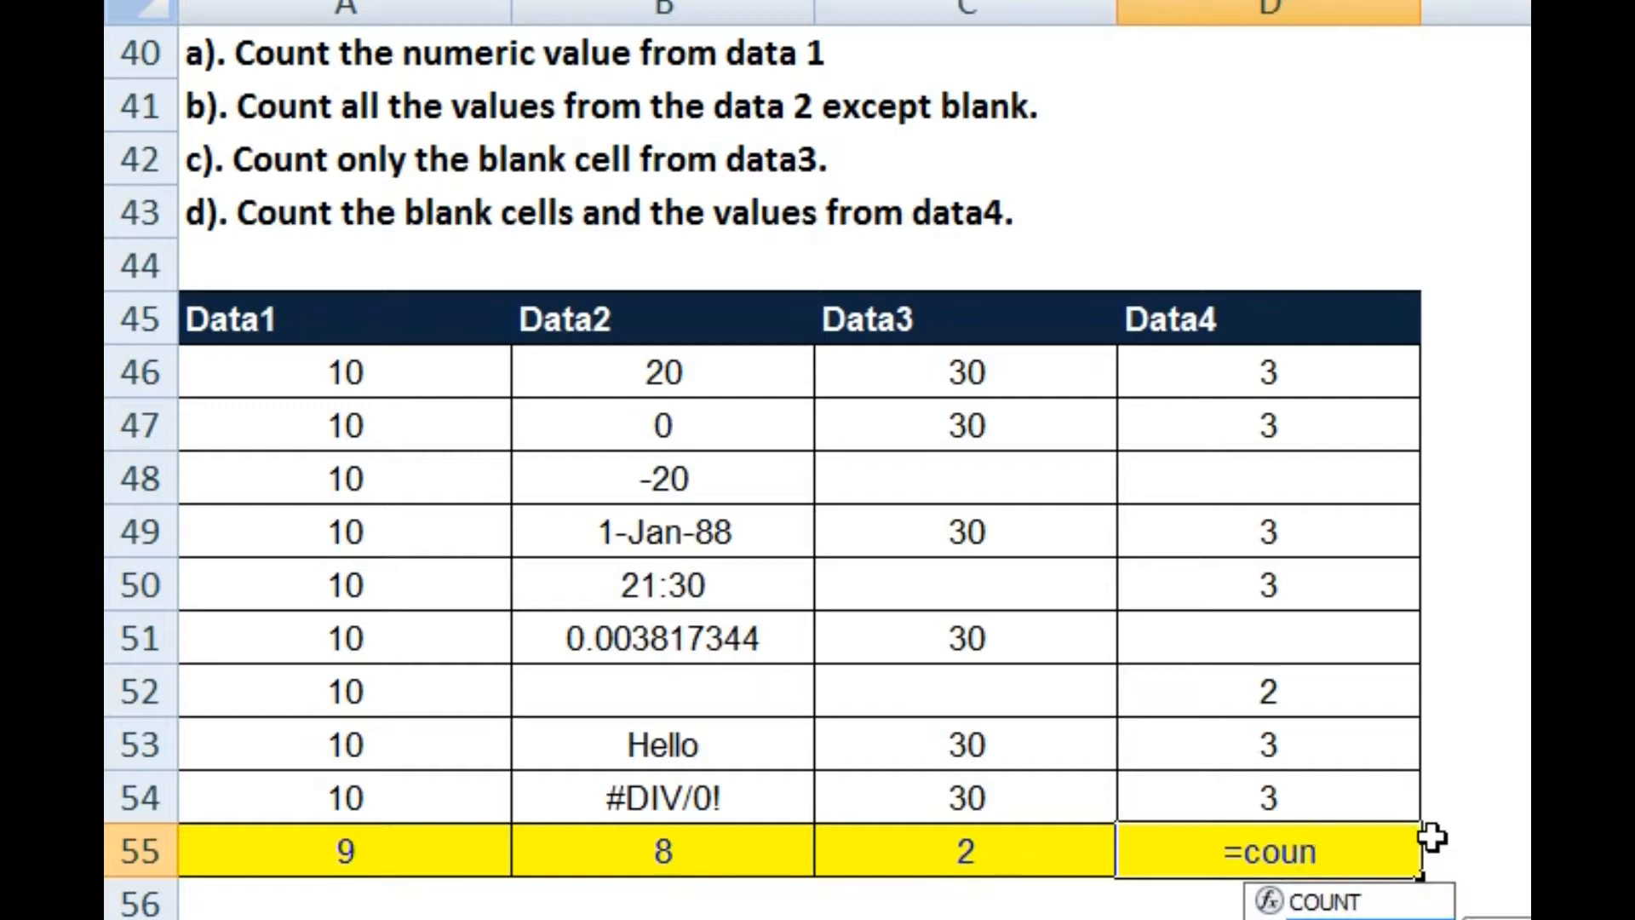
key("Tab")
key("Up")
key("shift+Up")
key("shift+Up")
key("shift+Up")
key("shift+Up")
key("shift+Up")
key("shift+Up")
key("shift+Up")
key("shift+Up")
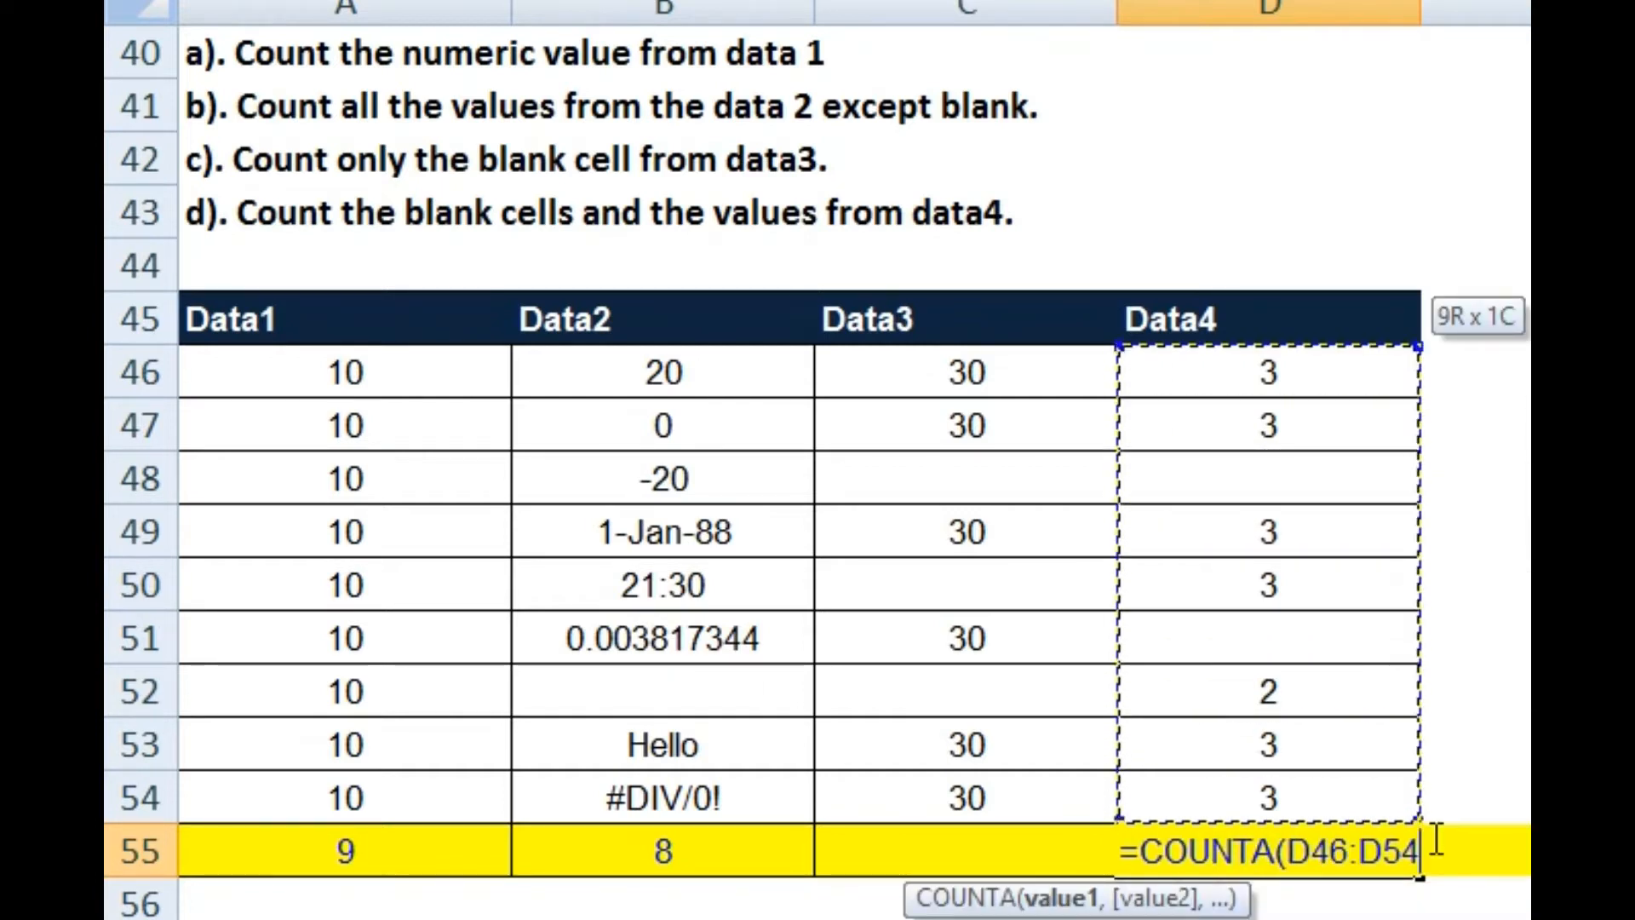
Step: Add +COUNTBLANK(D46:D54) to D55's formula so it returns 9
type(")+")
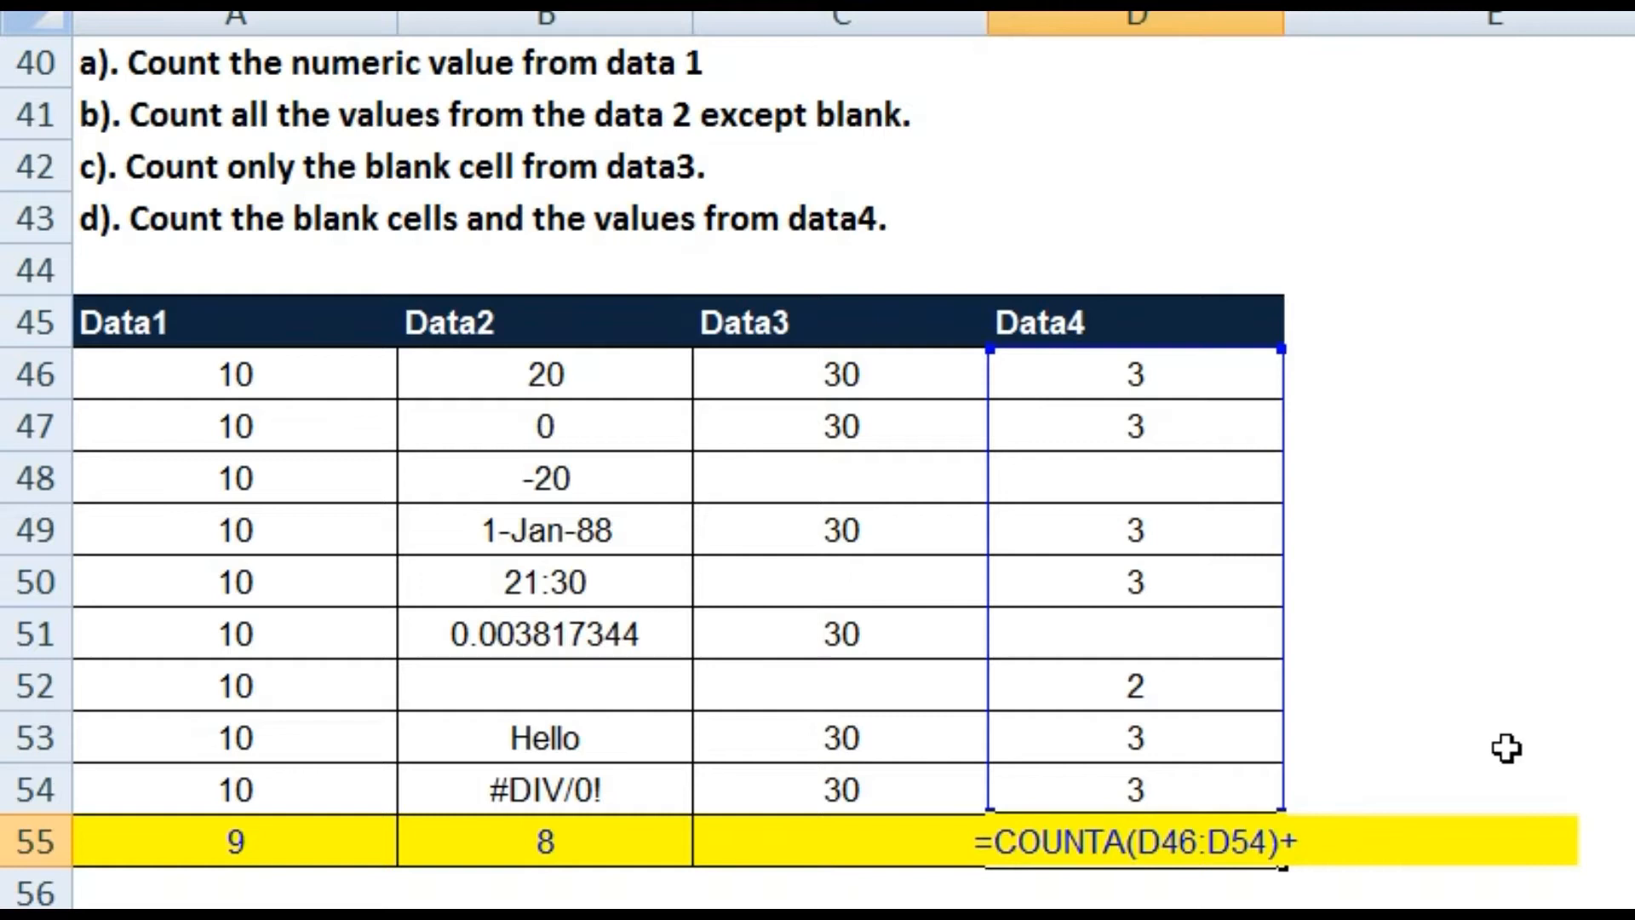
type("co")
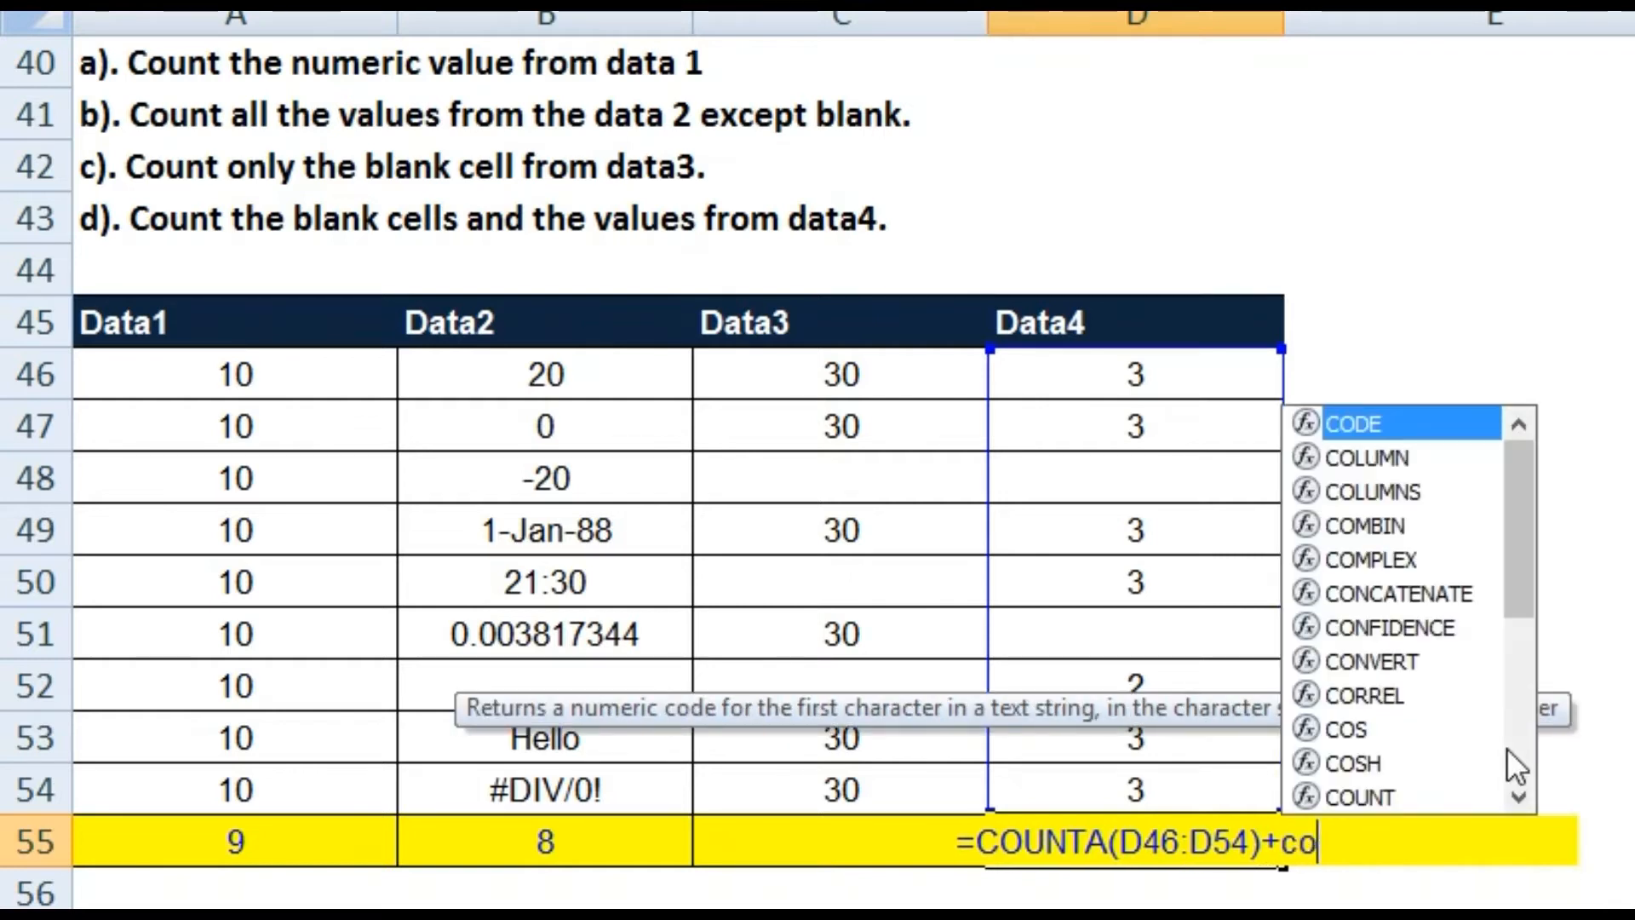
type("um")
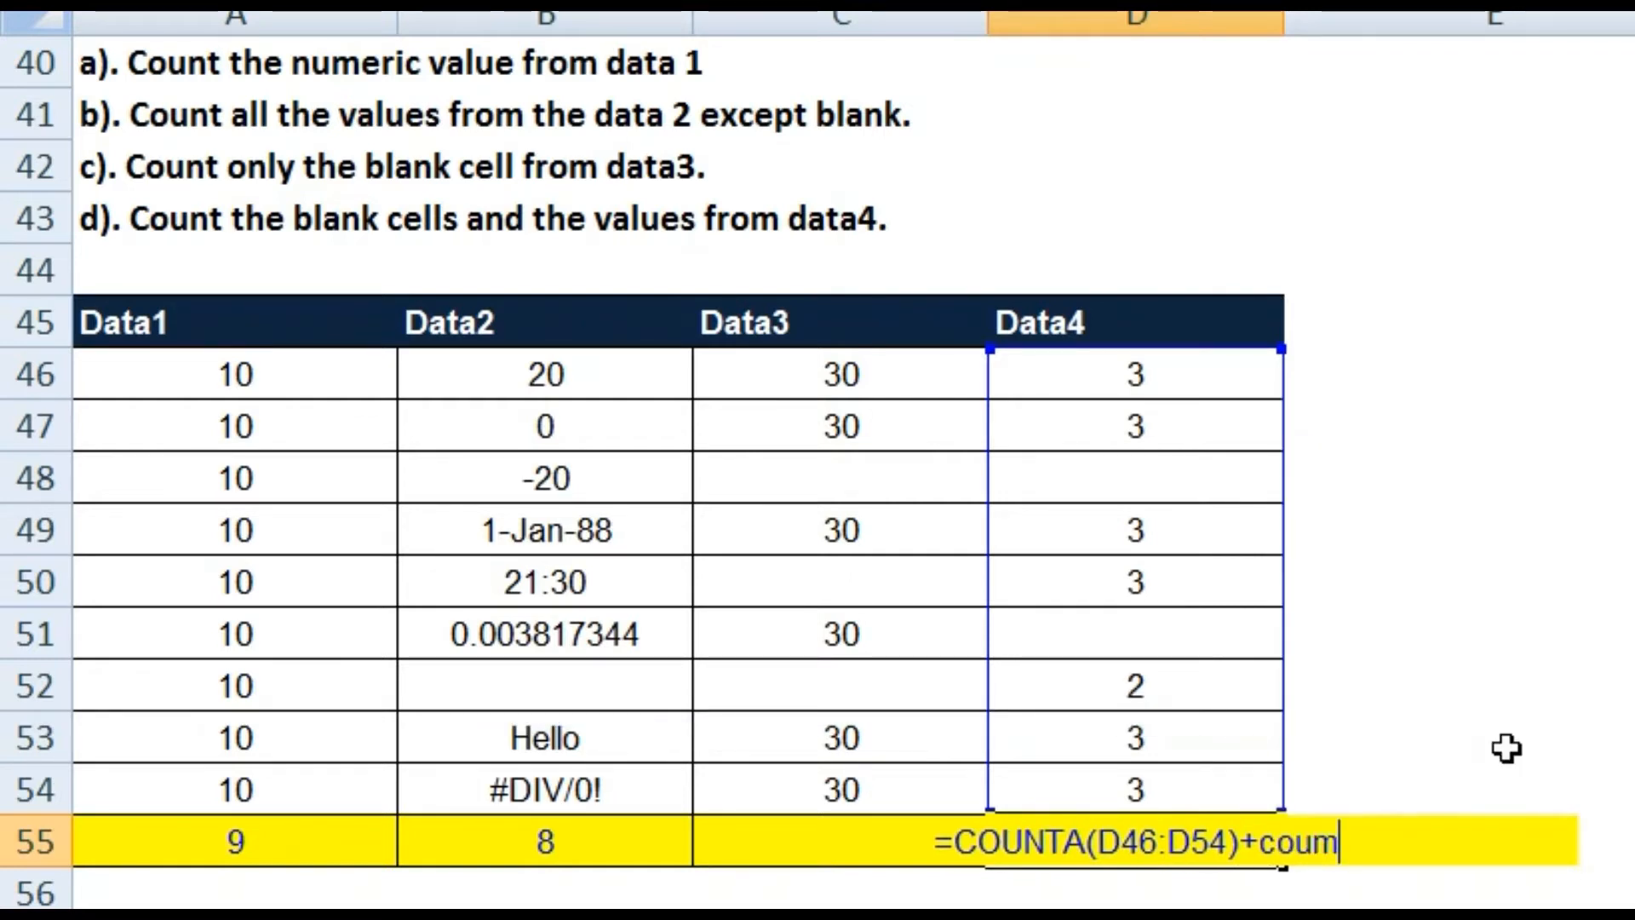
key("BackSpace")
type("ny")
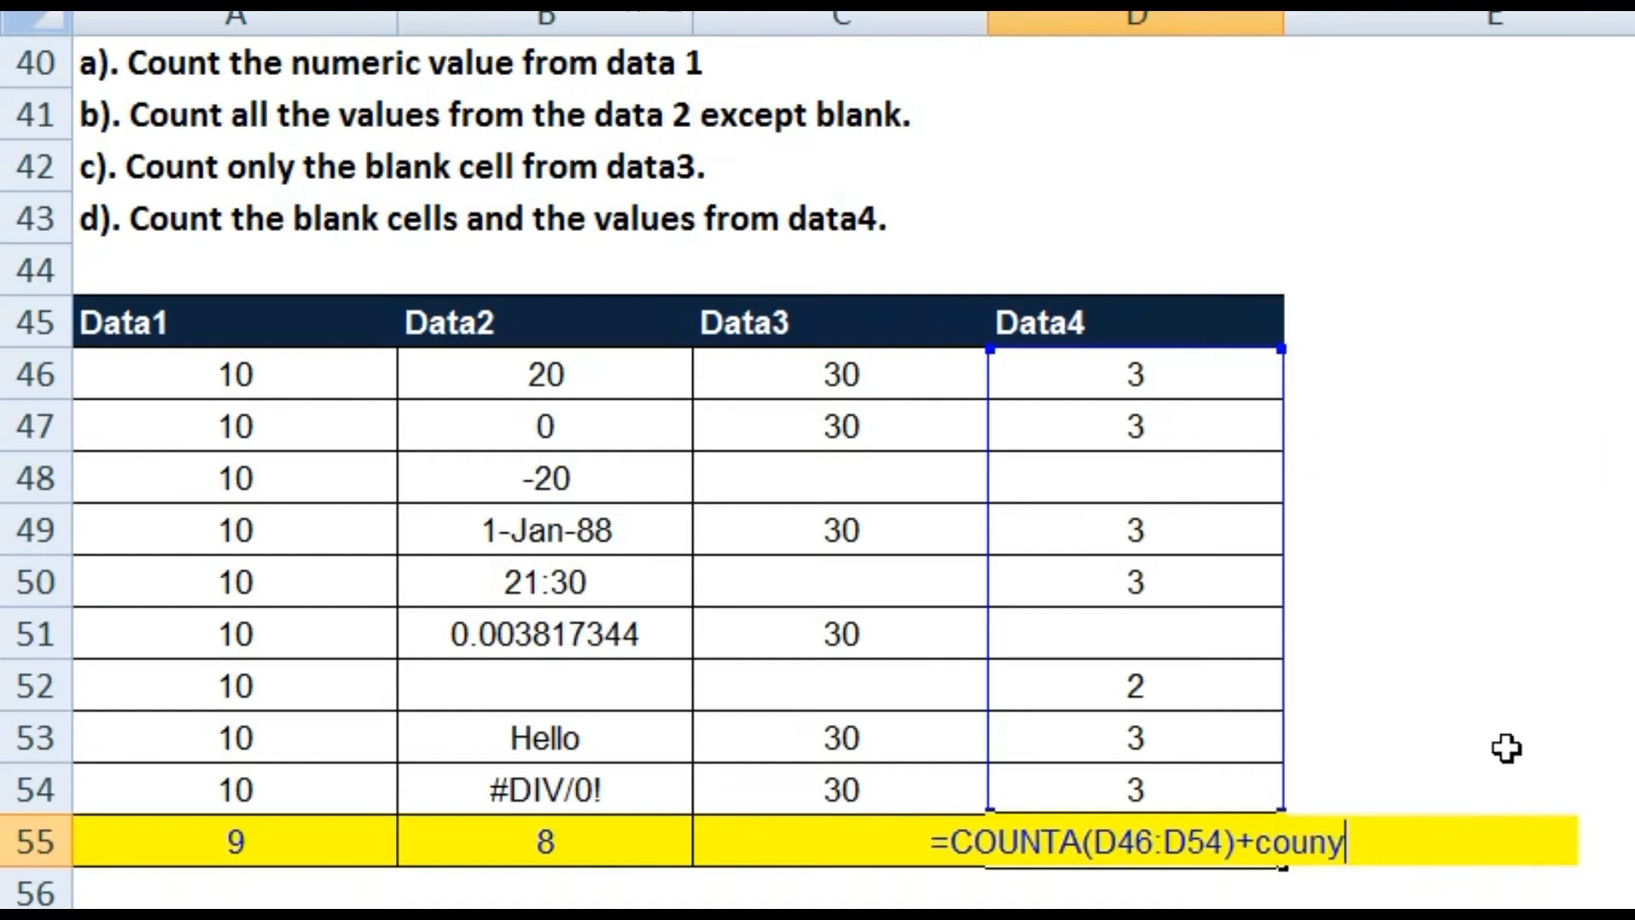
key("BackSpace")
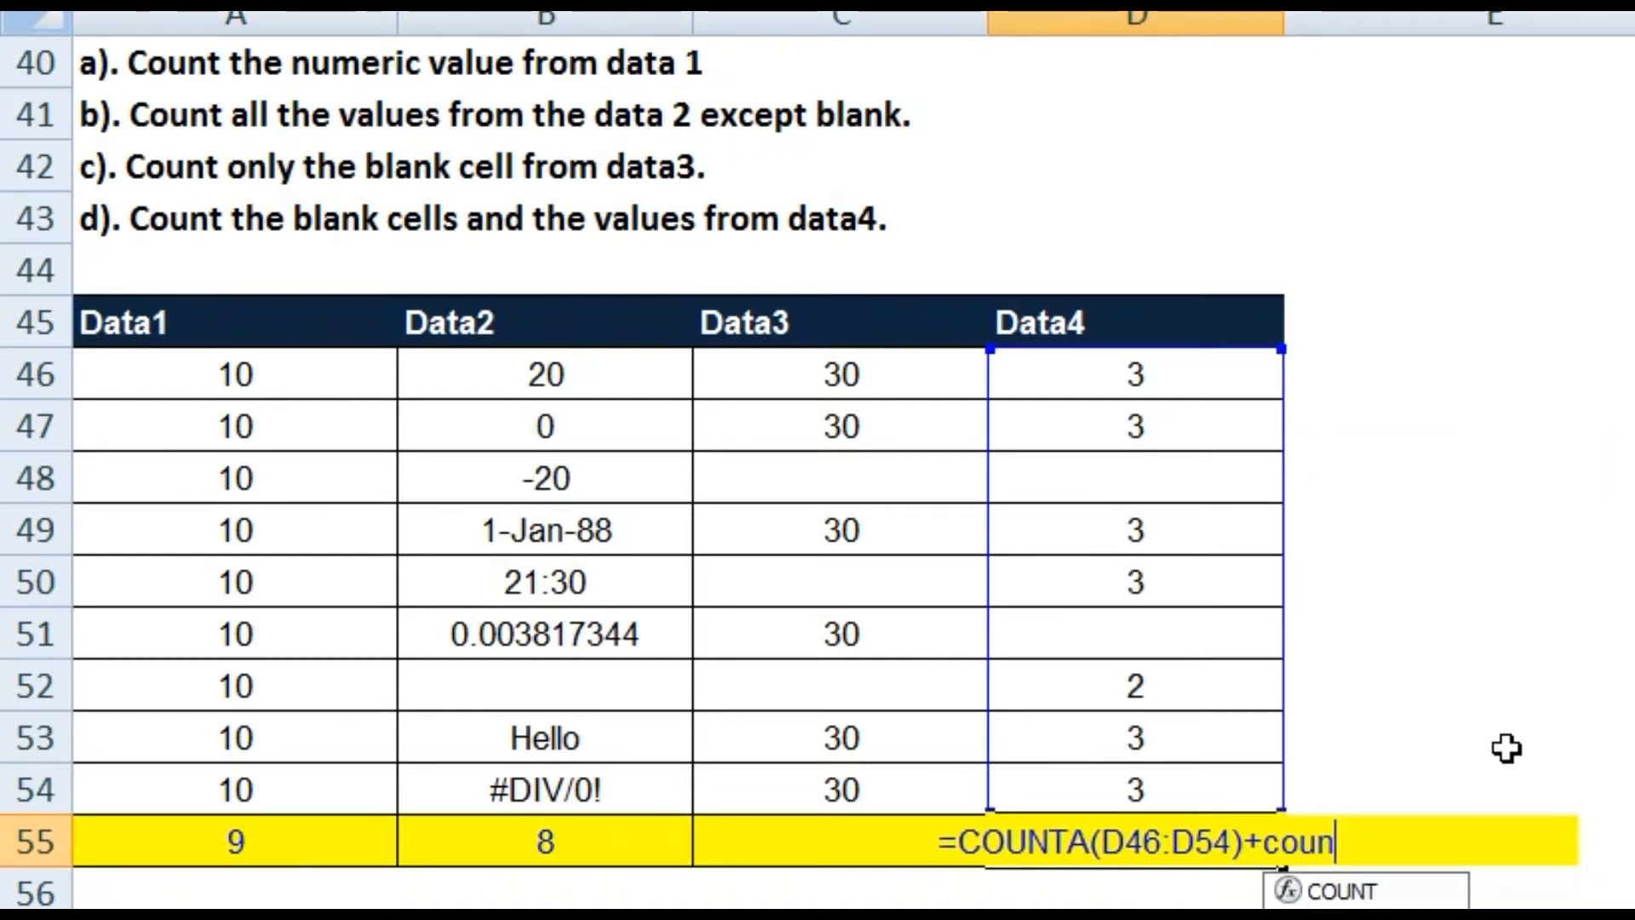
key("Down")
key("Down")
key("Tab")
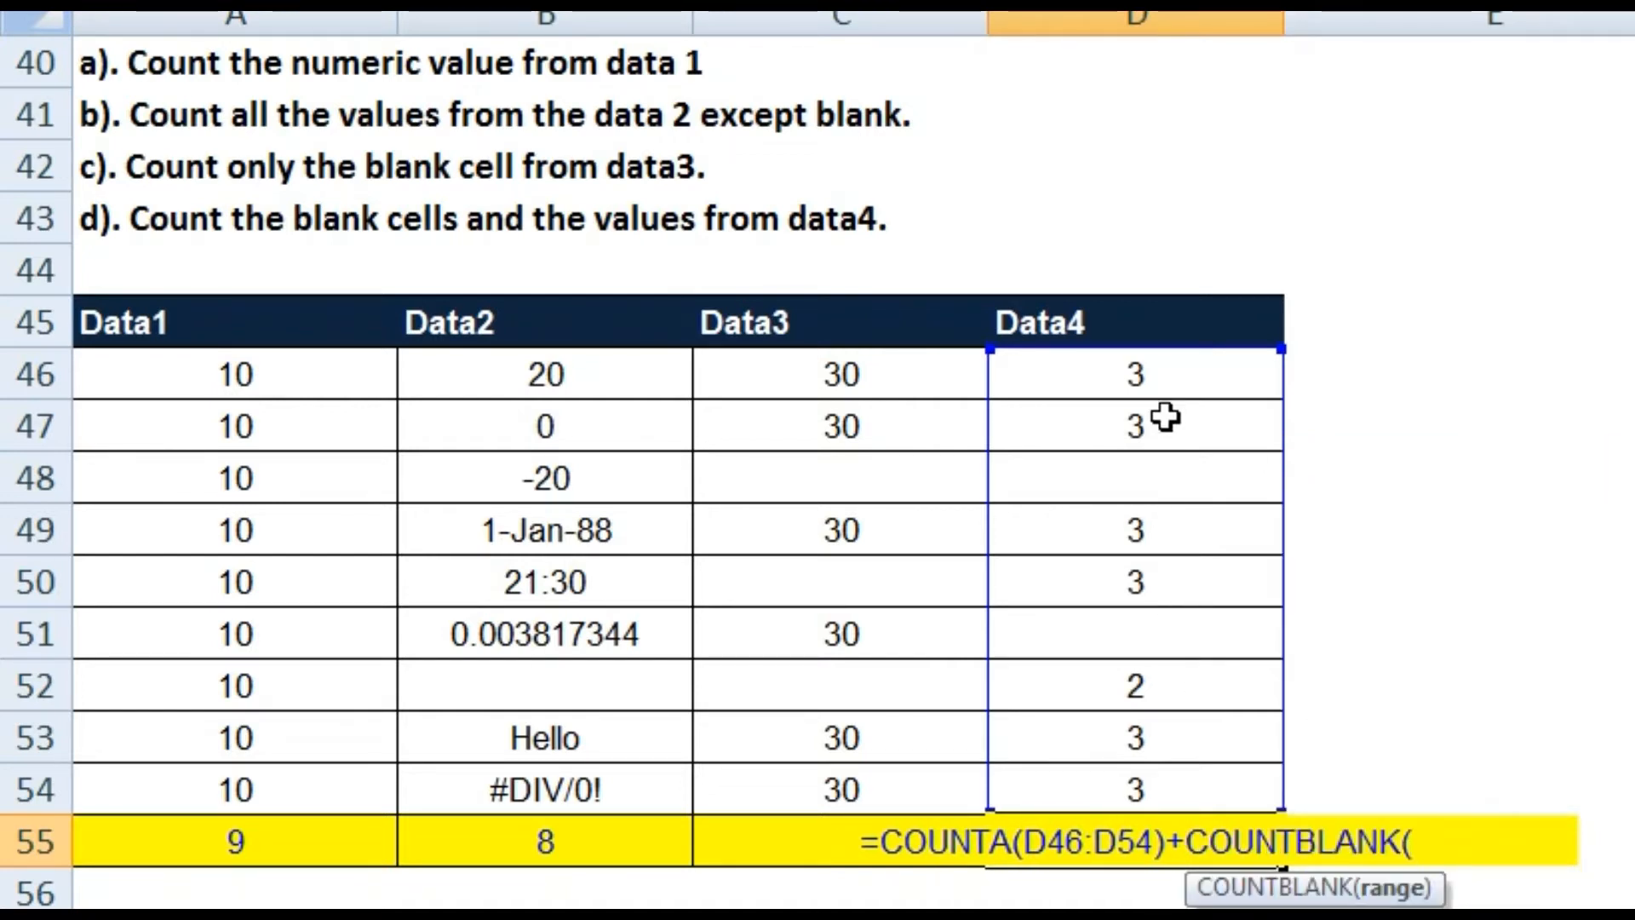
left_click_drag(1175, 373, 1142, 787)
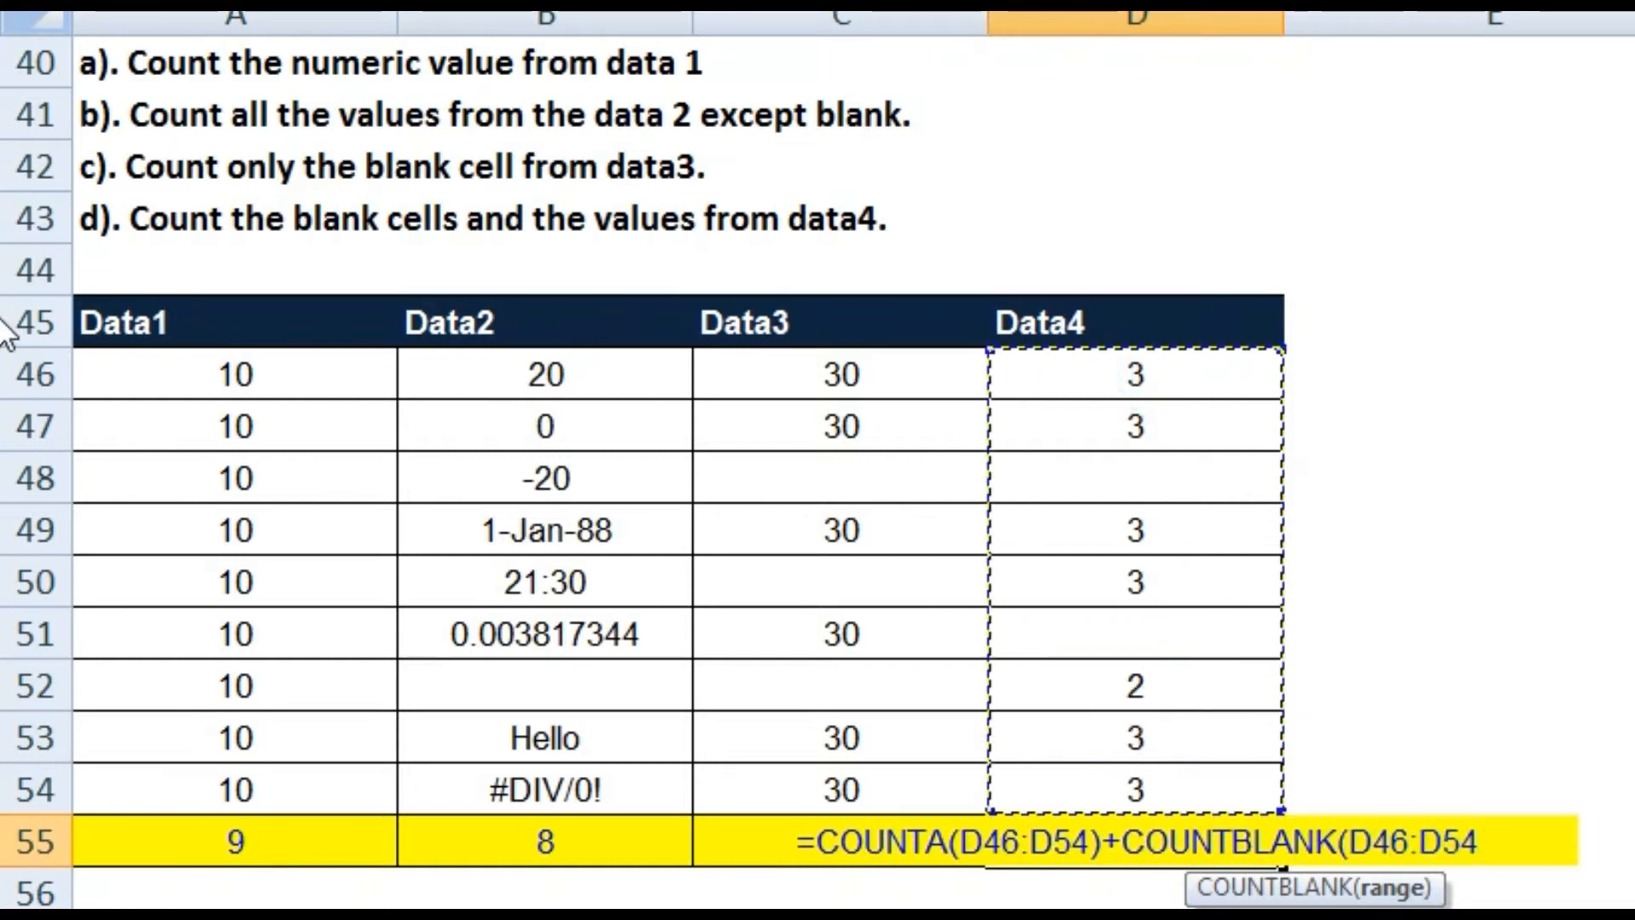
type(")")
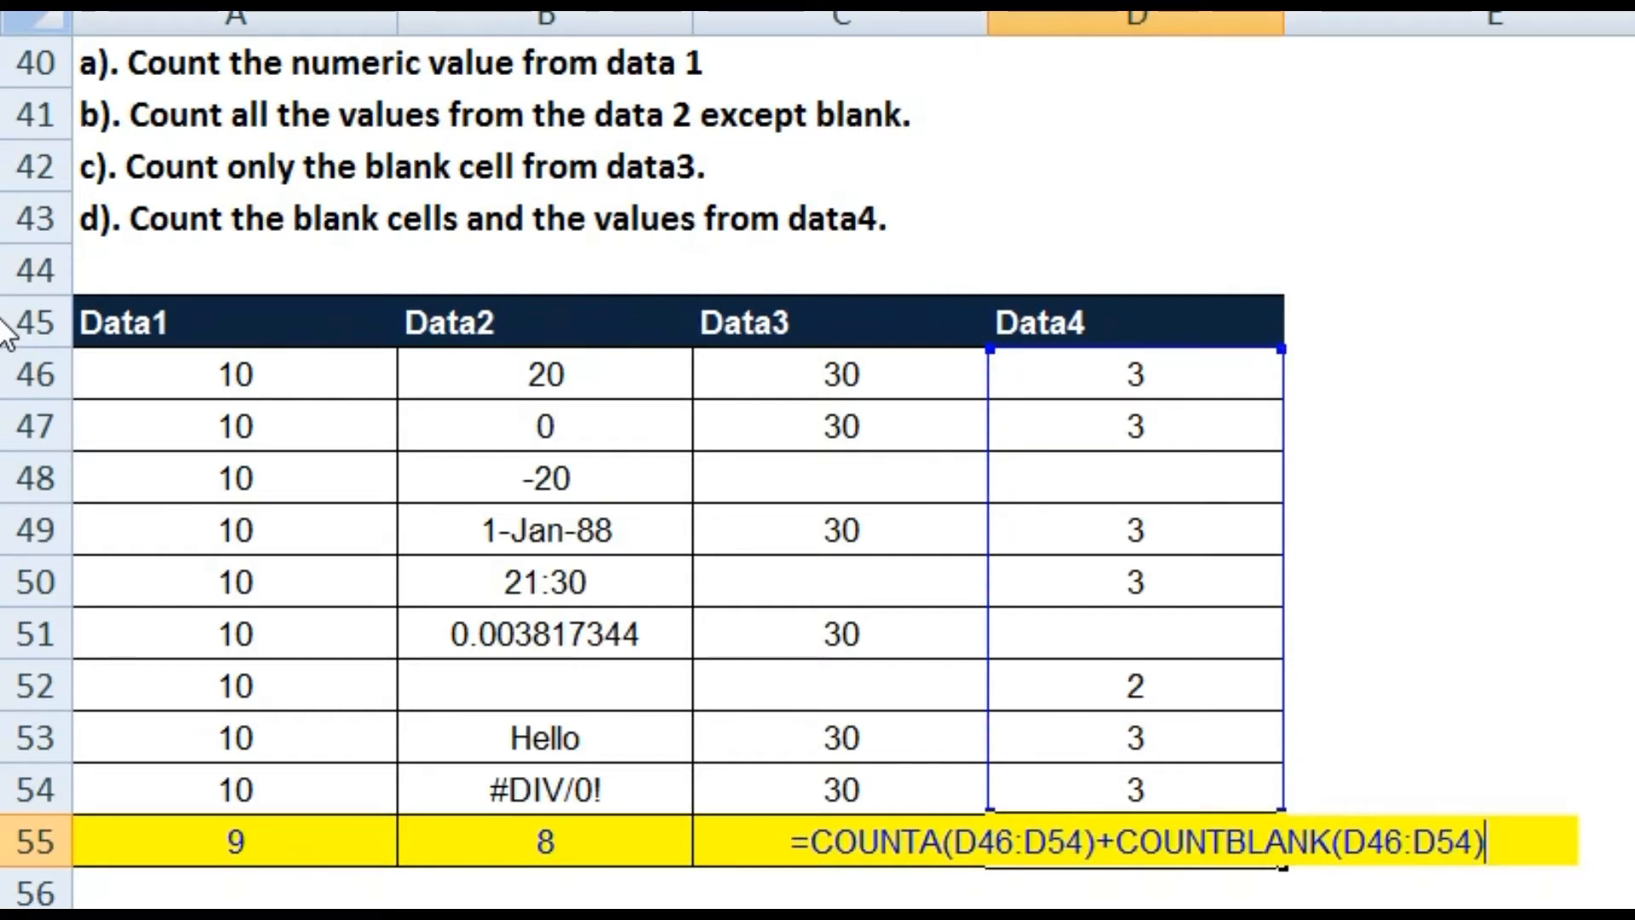
key("Return")
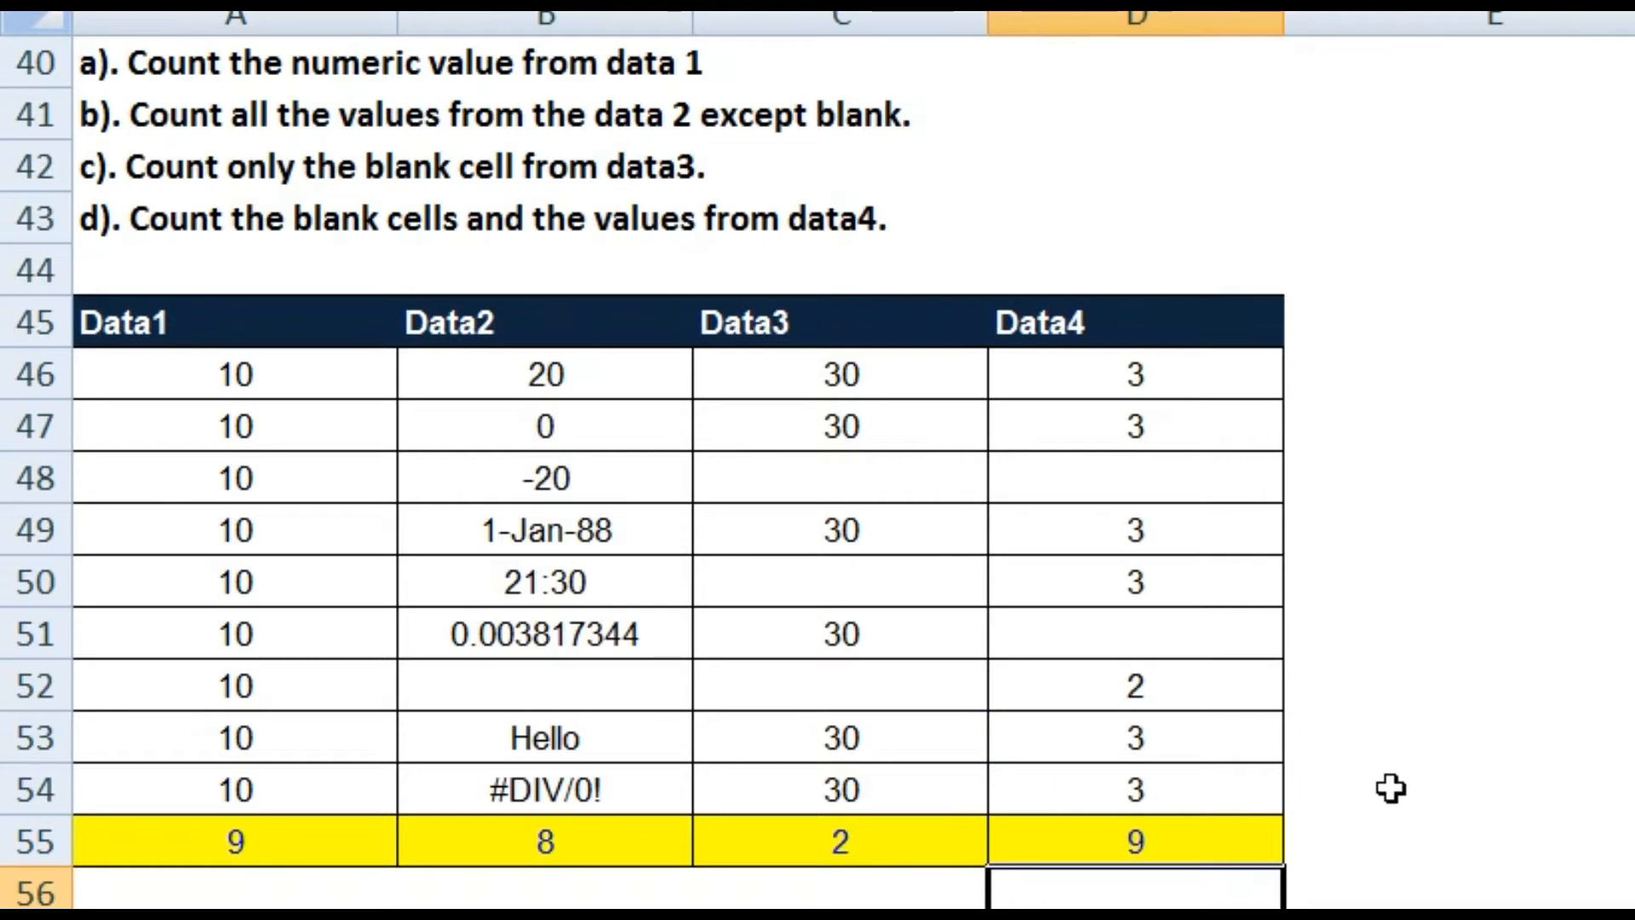
left_click(1180, 838)
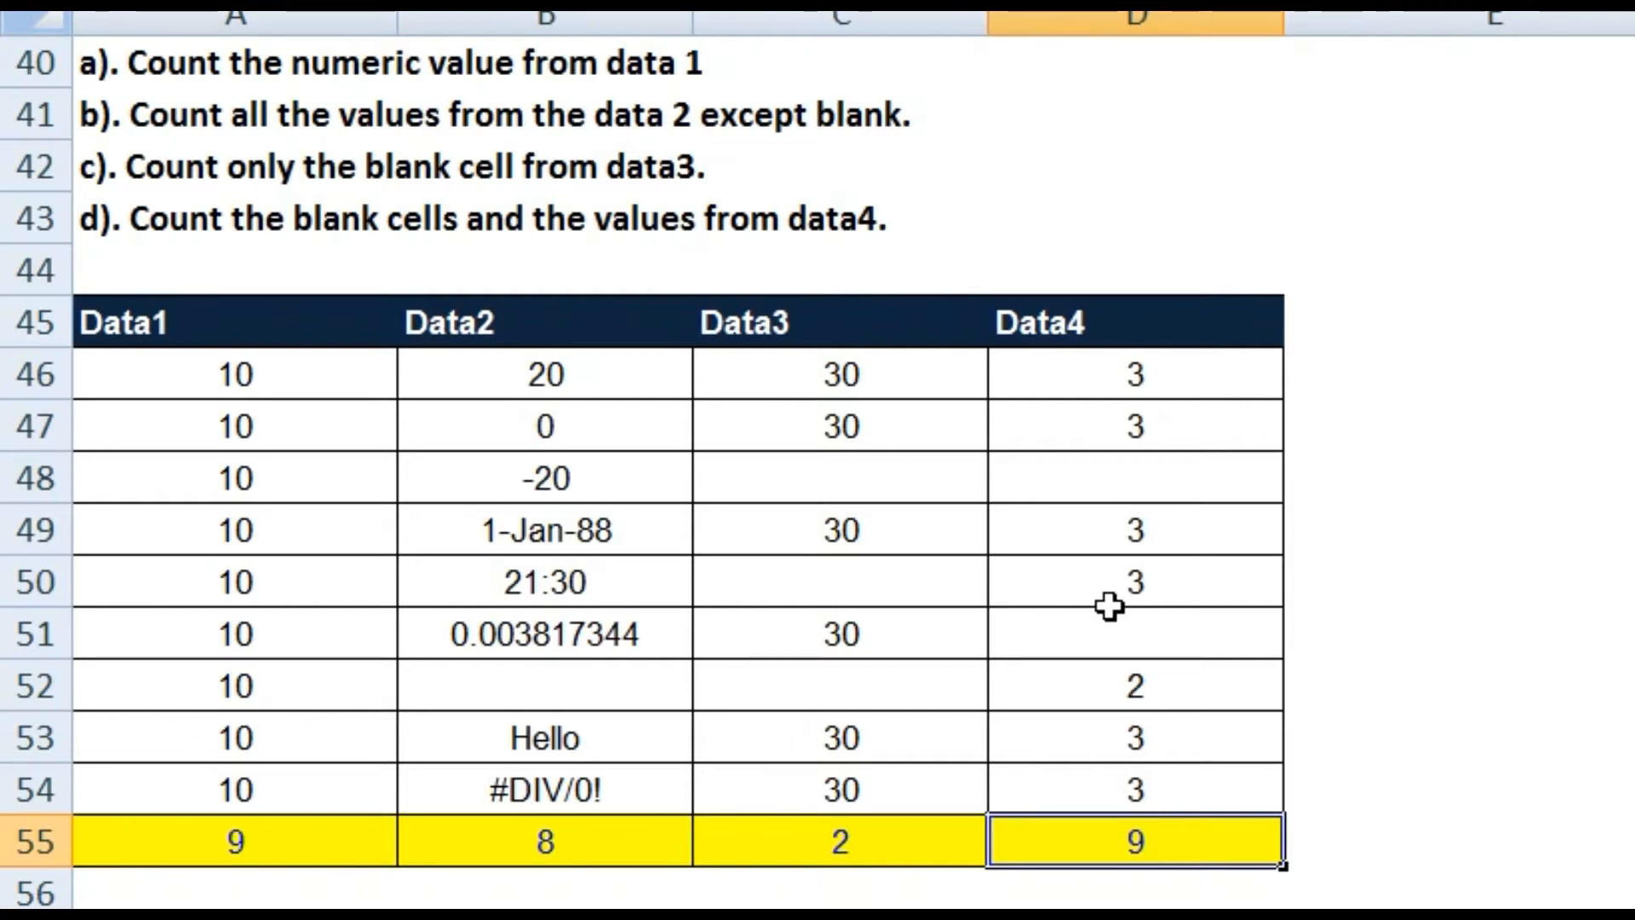
Step: Scroll down to the names table and select the First, Middle and Last Name columns
scroll(1109, 607, "down", 4)
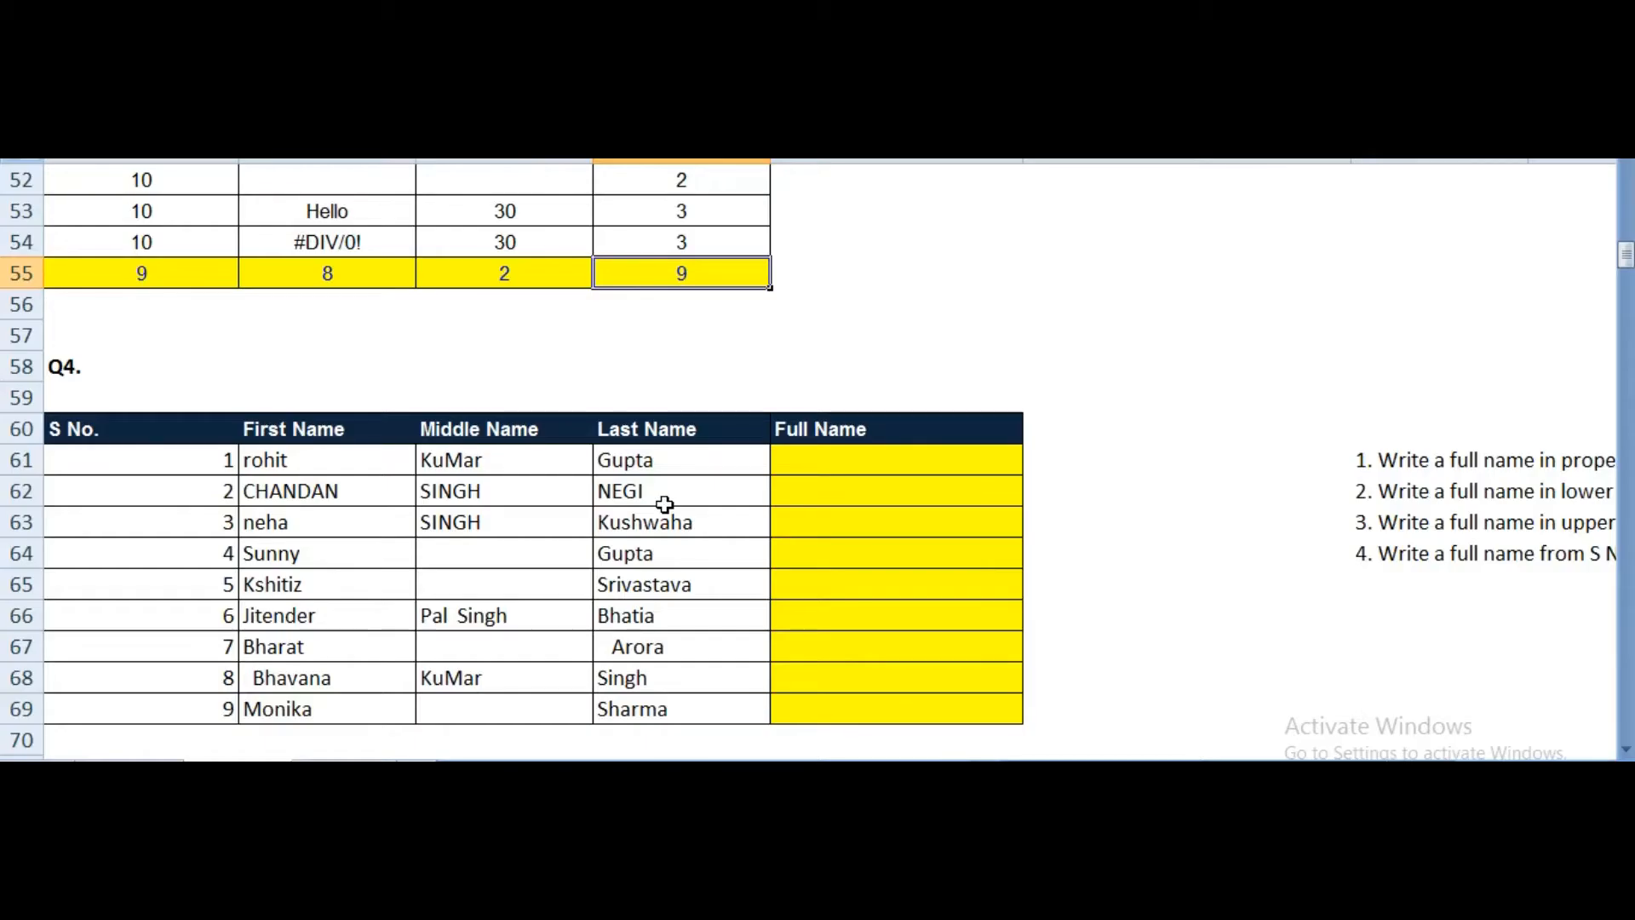
scroll(665, 504, "down", 1)
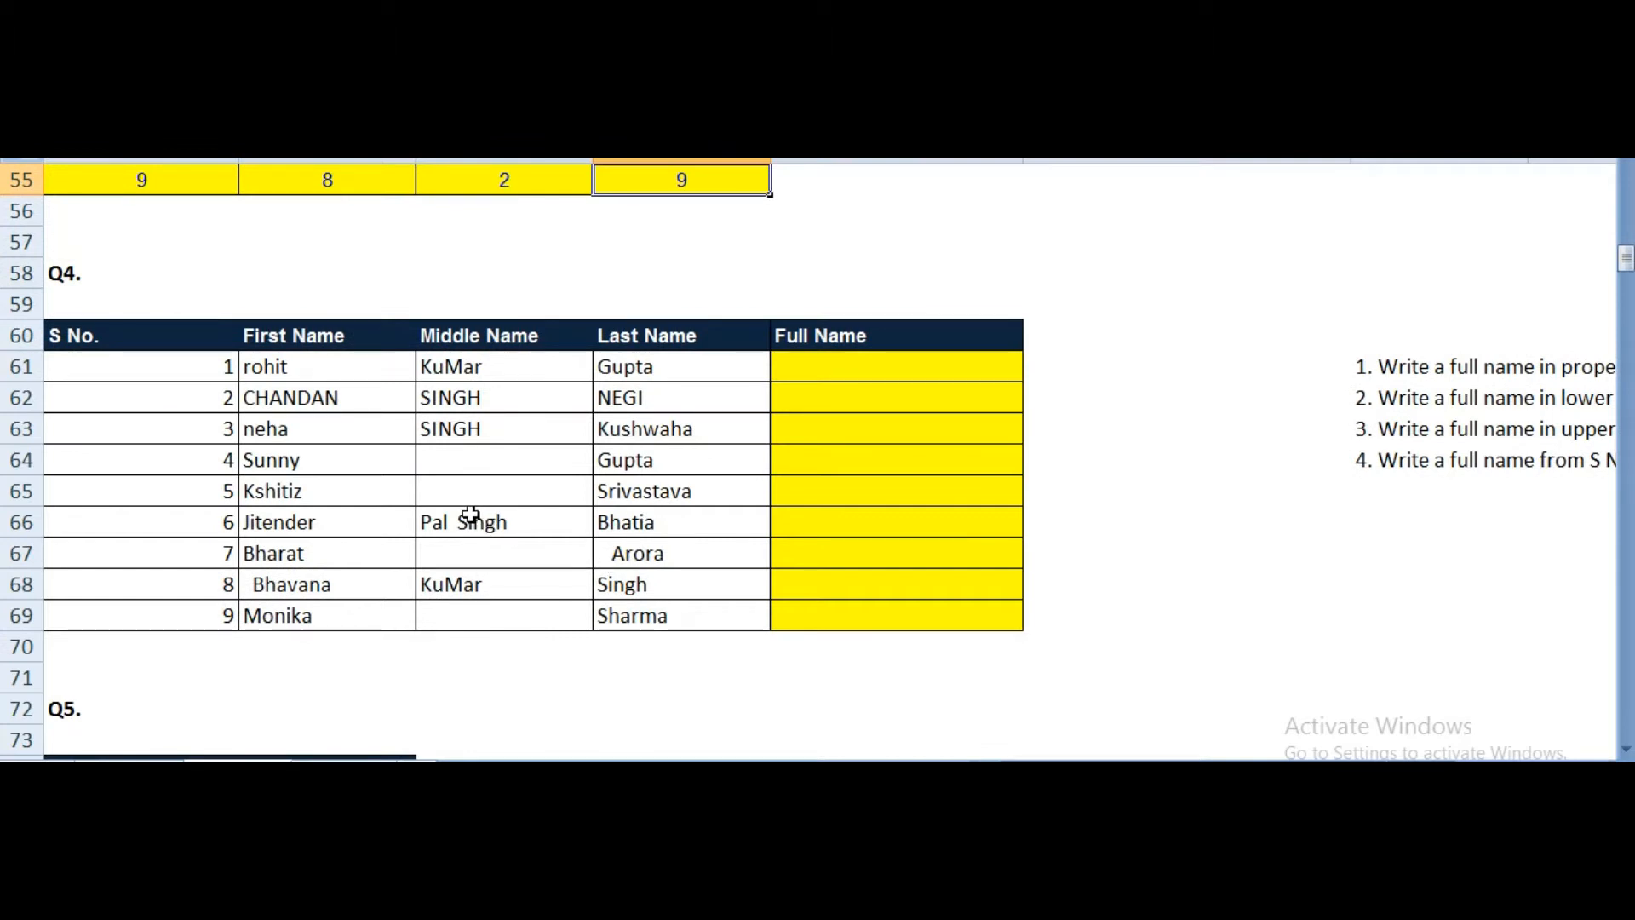
scroll(473, 514, "down", 1)
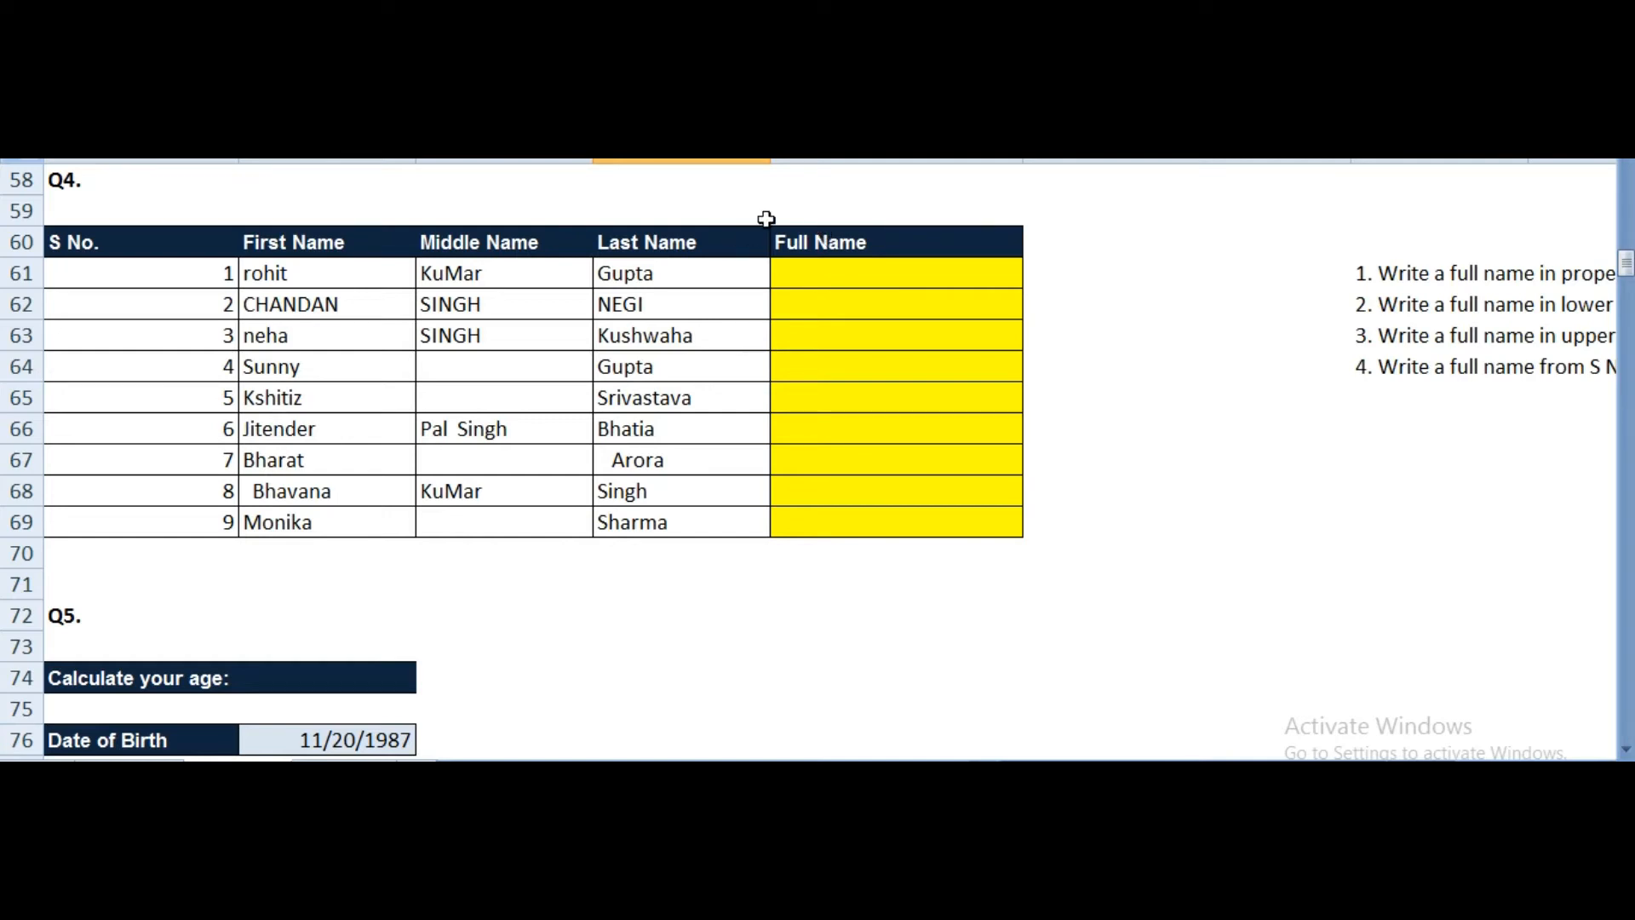
left_click_drag(308, 243, 308, 521)
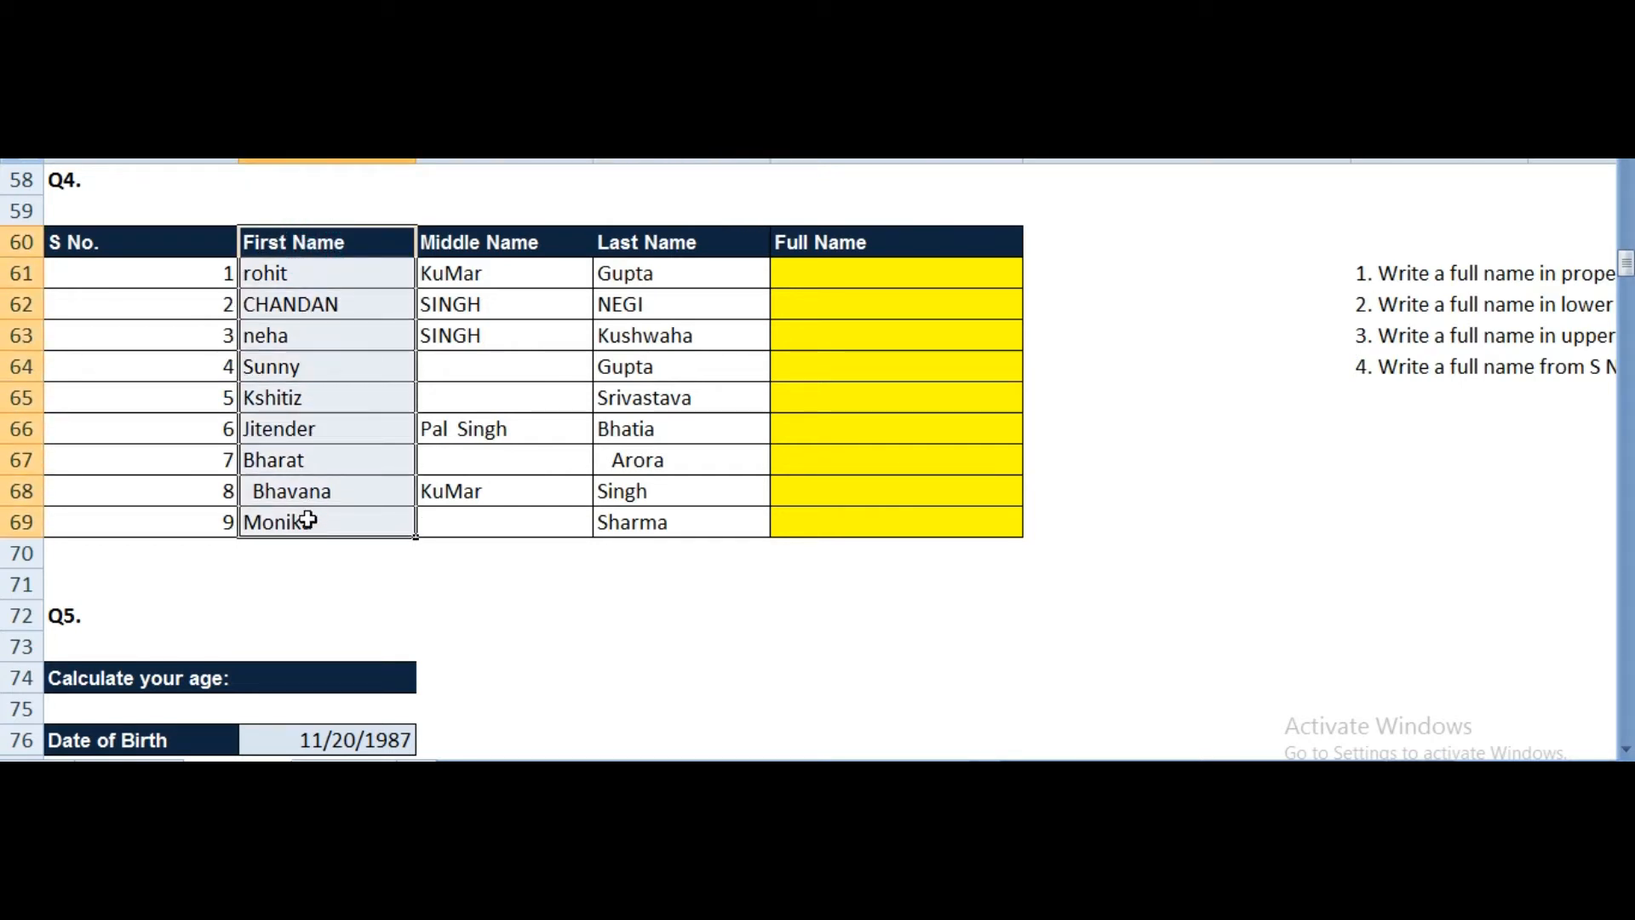
left_click_drag(461, 246, 465, 511)
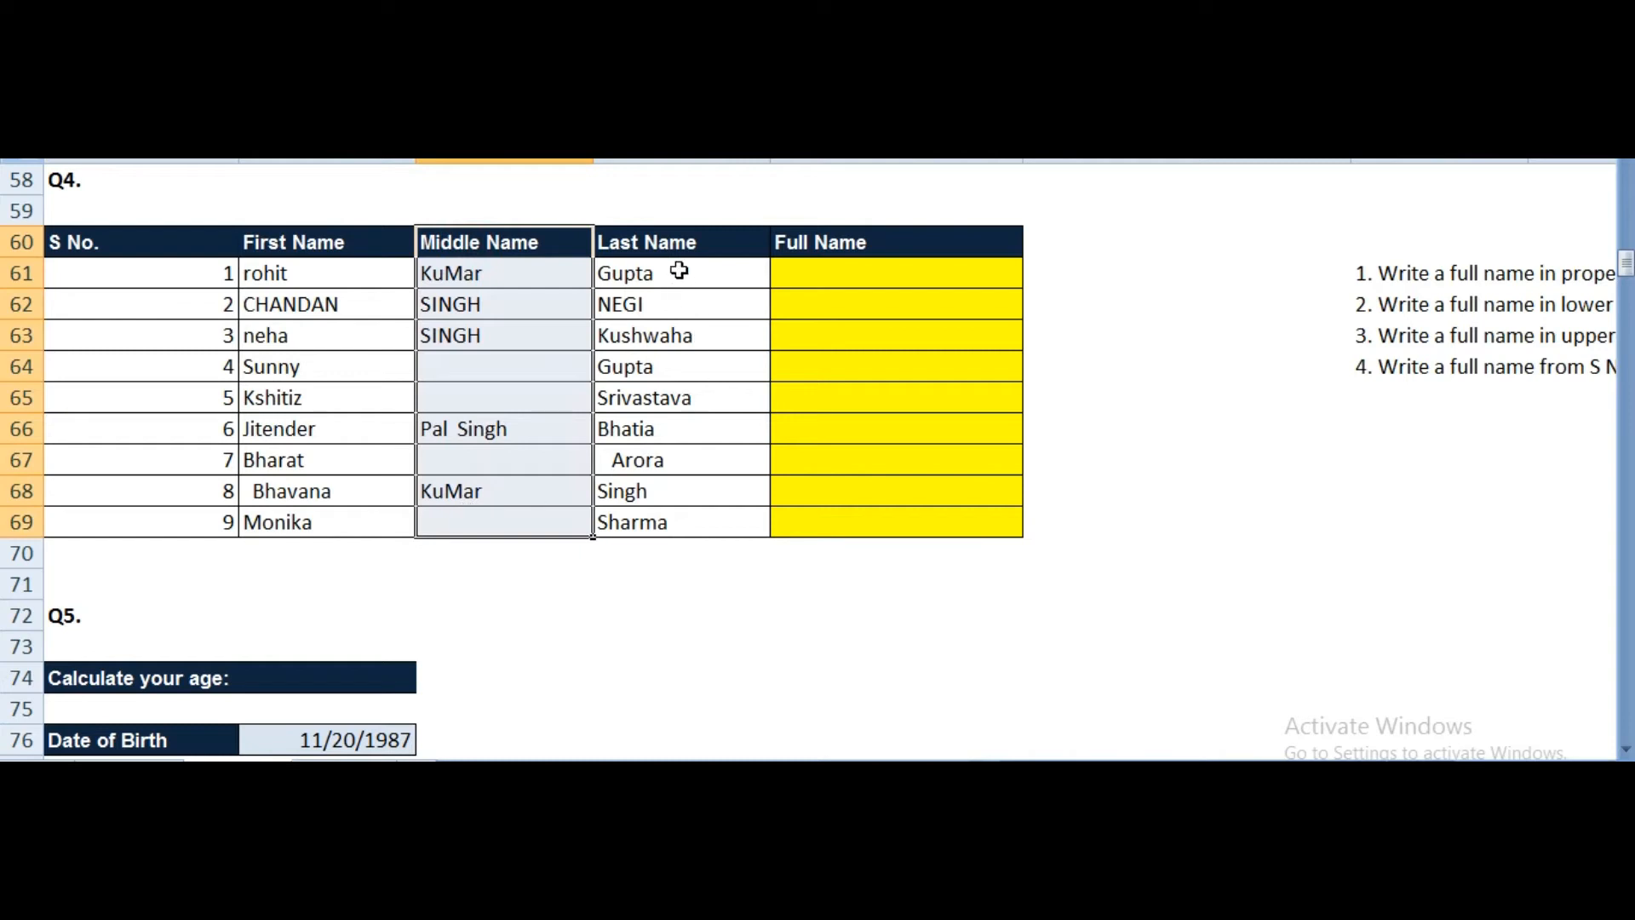
left_click_drag(673, 247, 647, 526)
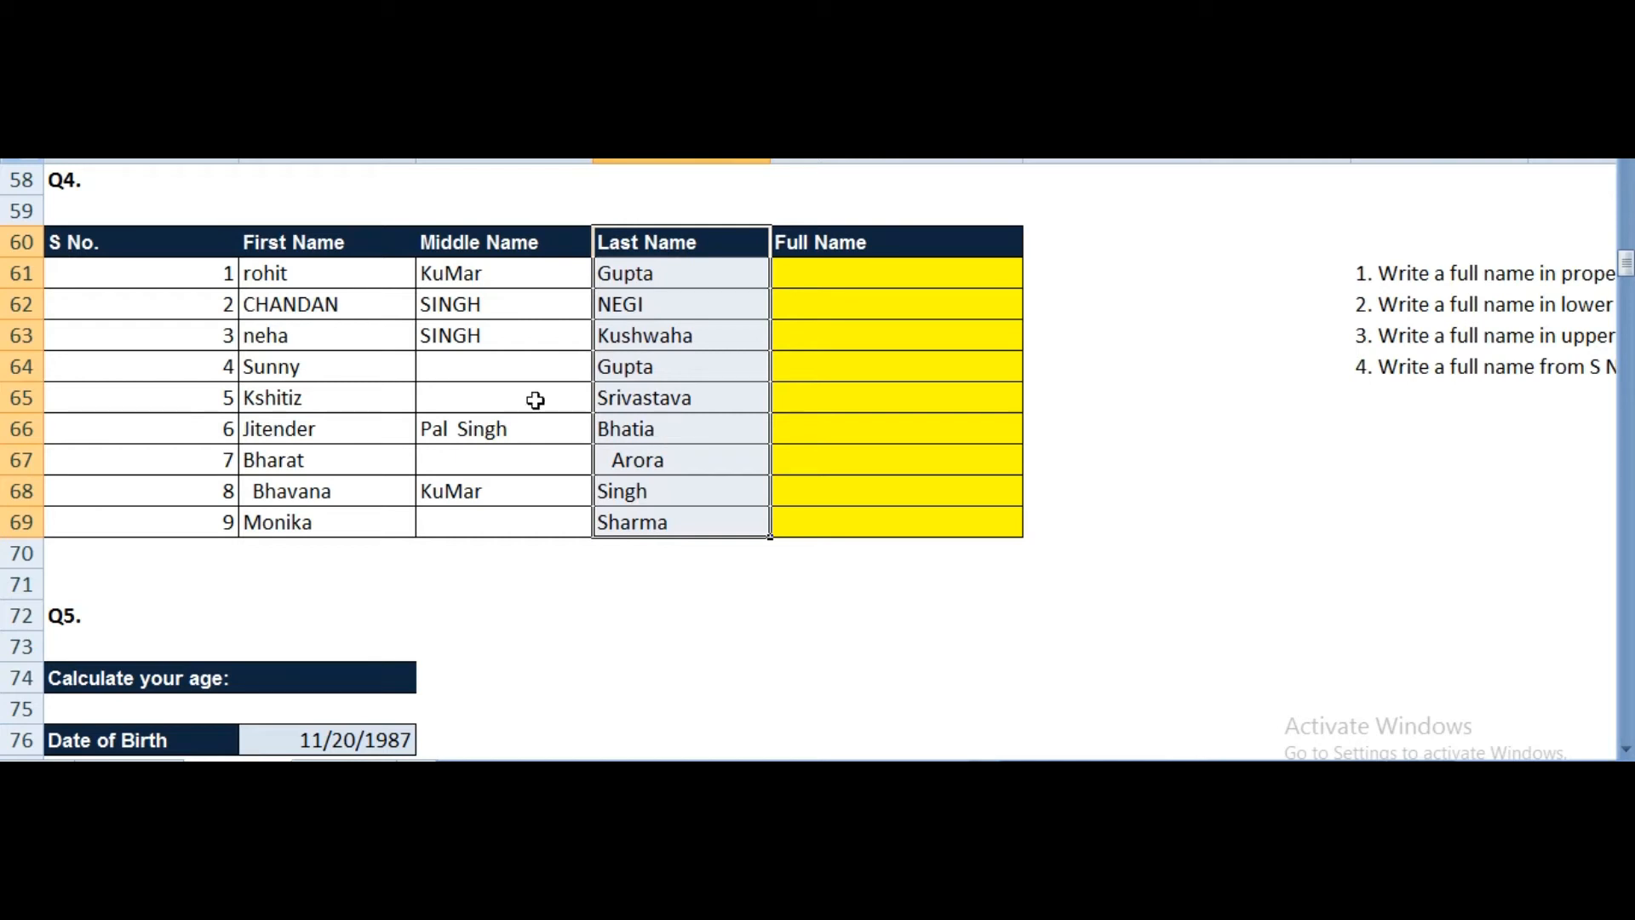
Step: Inspect the rohit, KuMar, Gupta, SINGH, CHANDAN and NEGI cells for extra spaces, leaving them unchanged
left_click(286, 276)
left_click(287, 304)
left_click(284, 274)
left_click(283, 309)
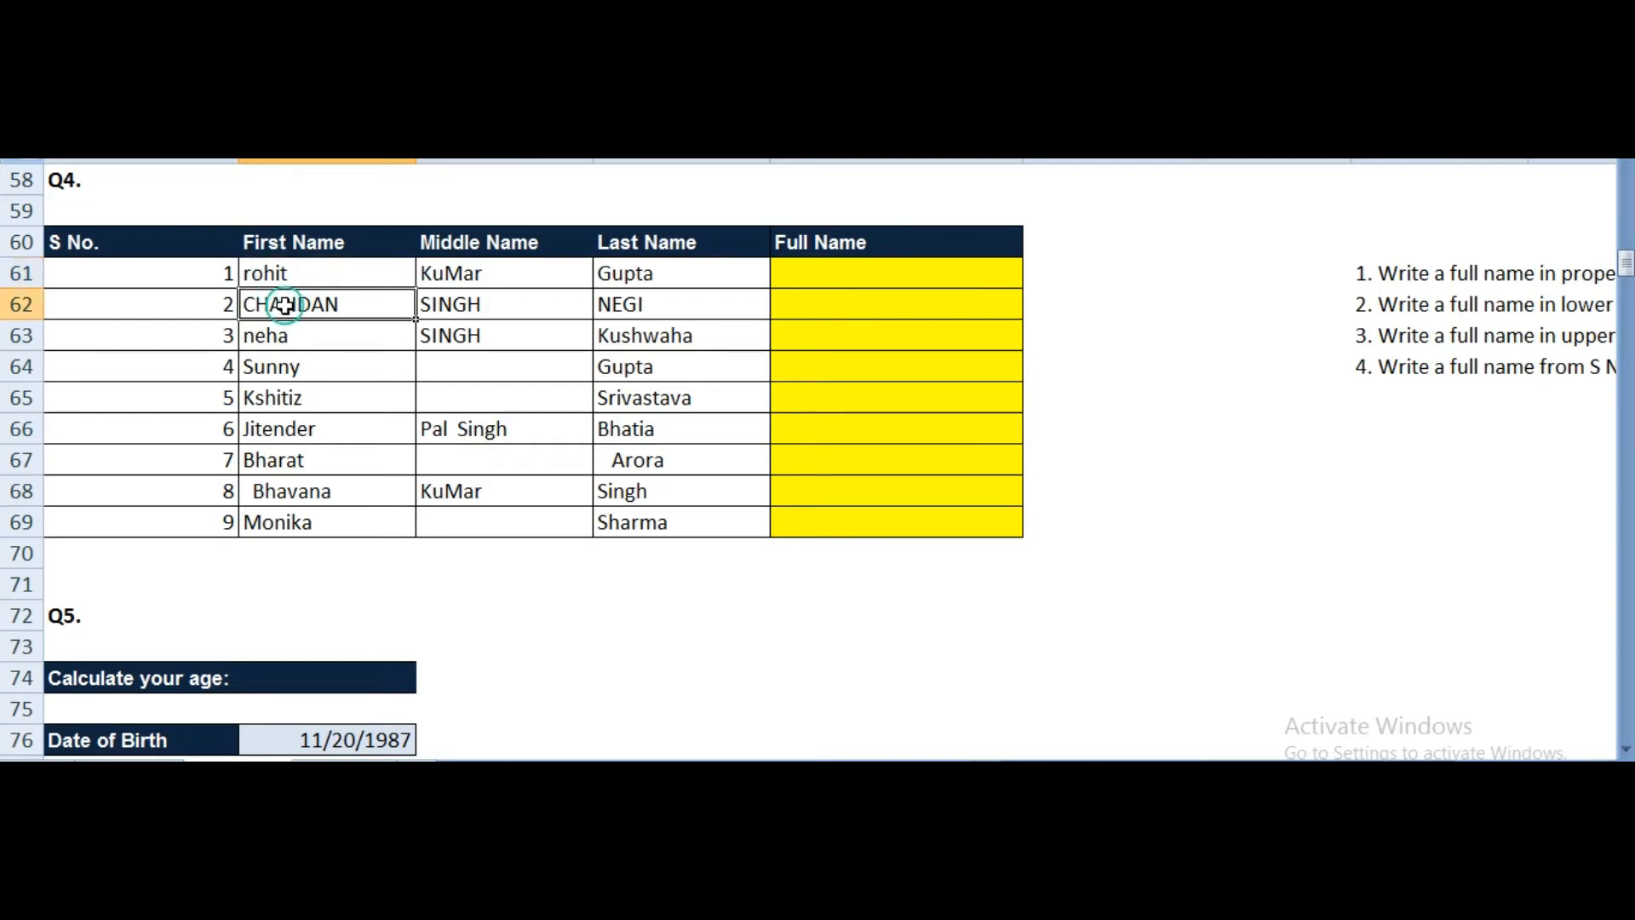
left_click(460, 274)
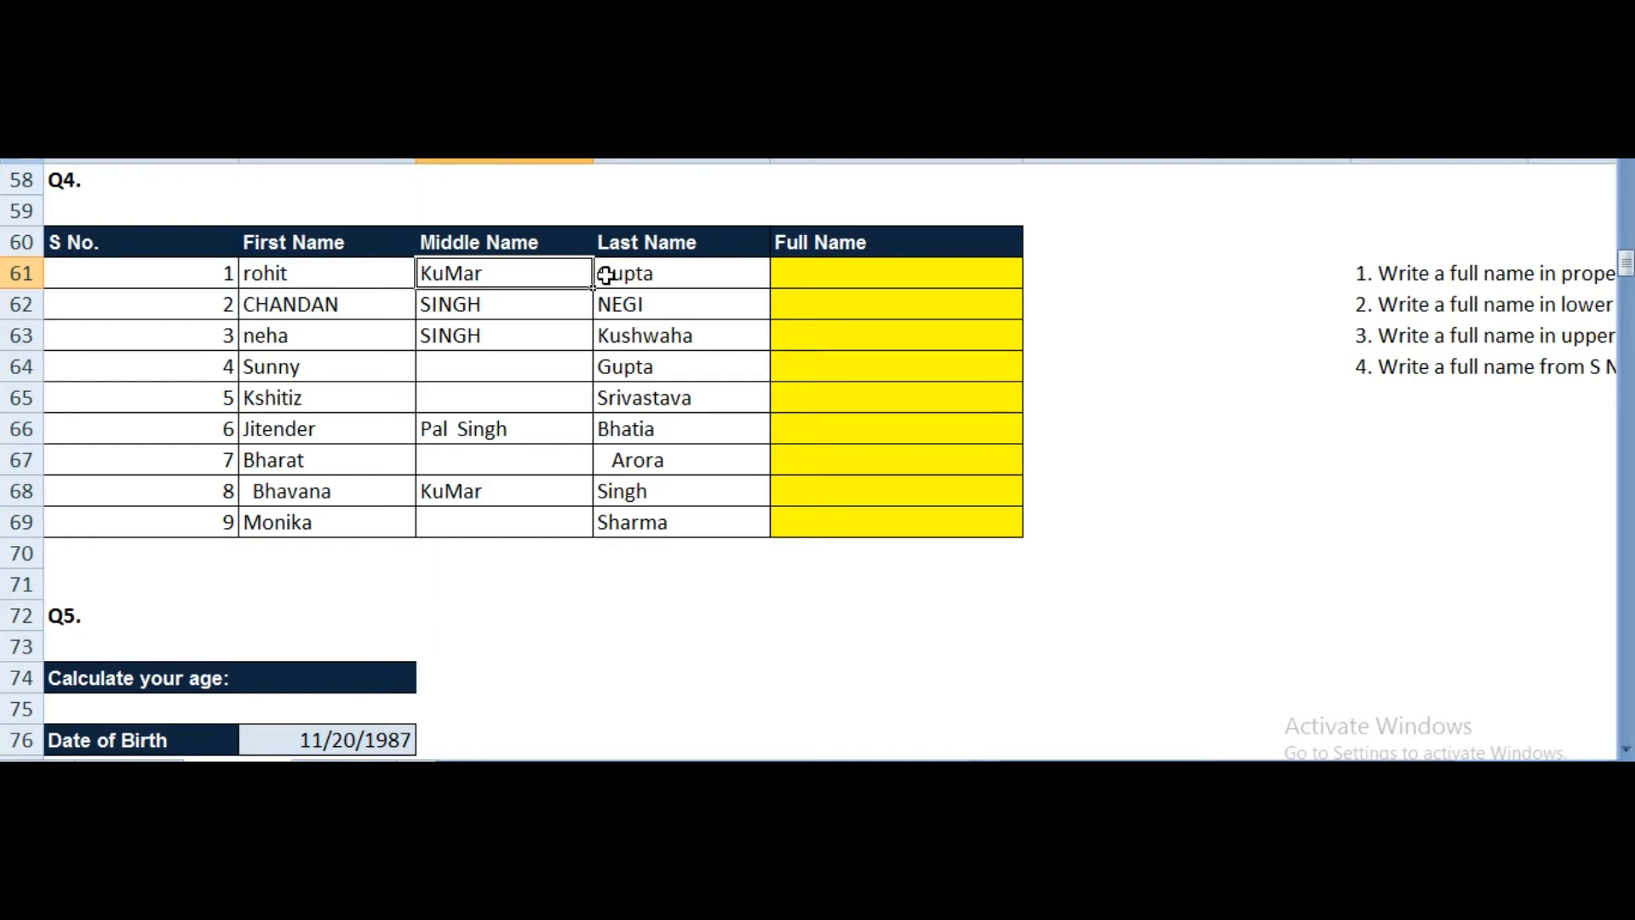
double_click(543, 276)
double_click(382, 277)
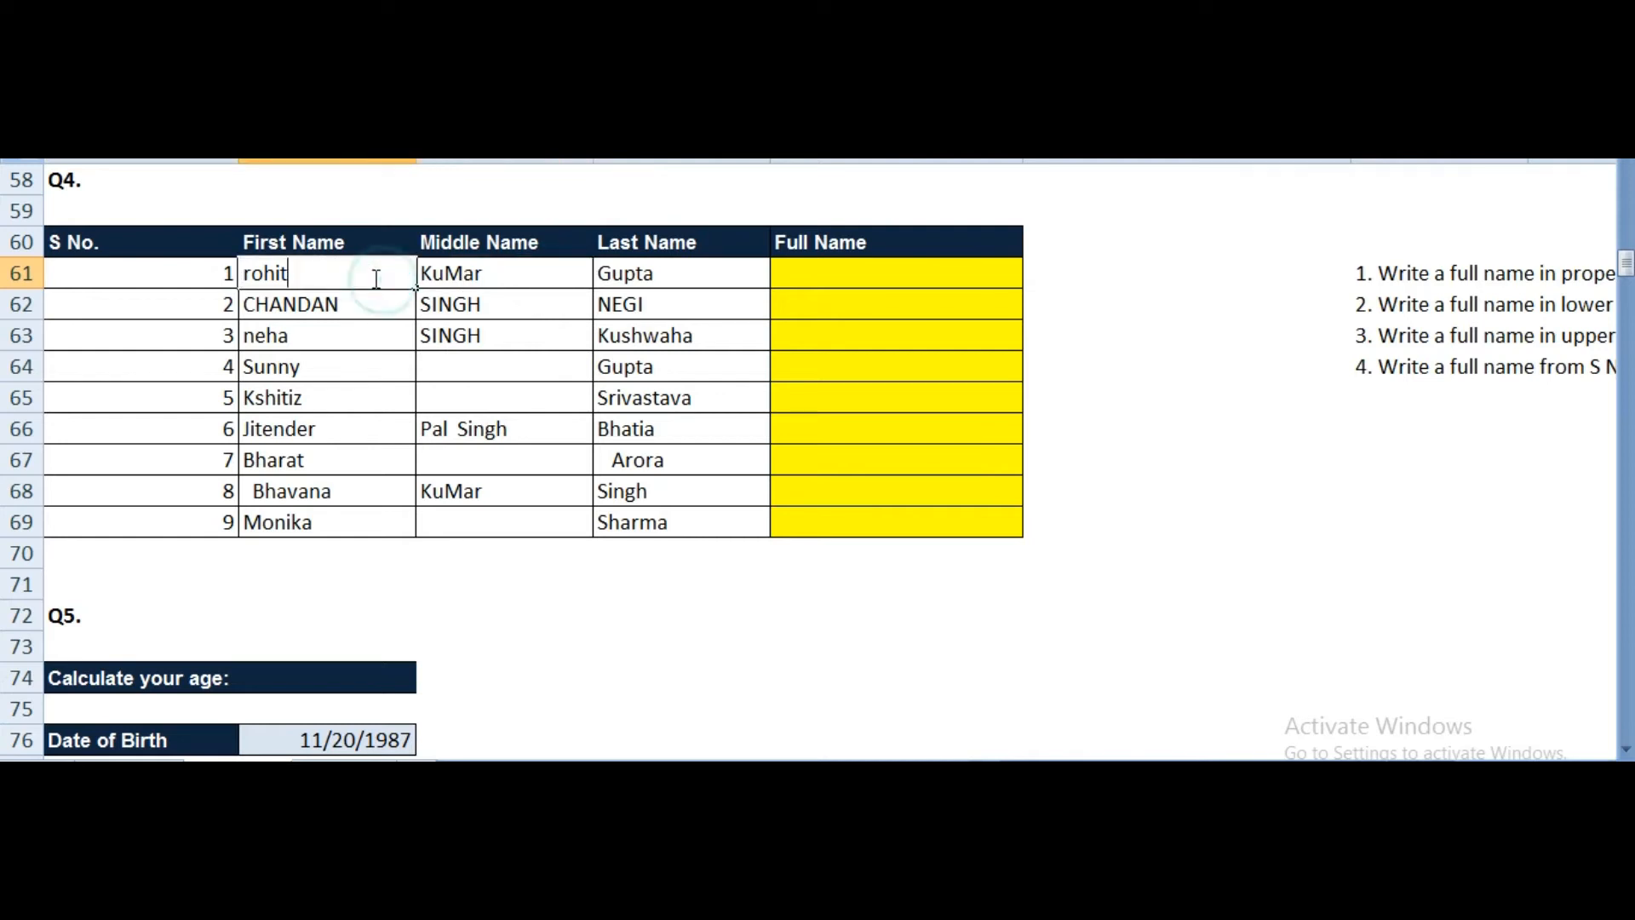
left_click(688, 275)
double_click(688, 275)
left_click(601, 275)
double_click(499, 307)
left_click(390, 308)
double_click(390, 309)
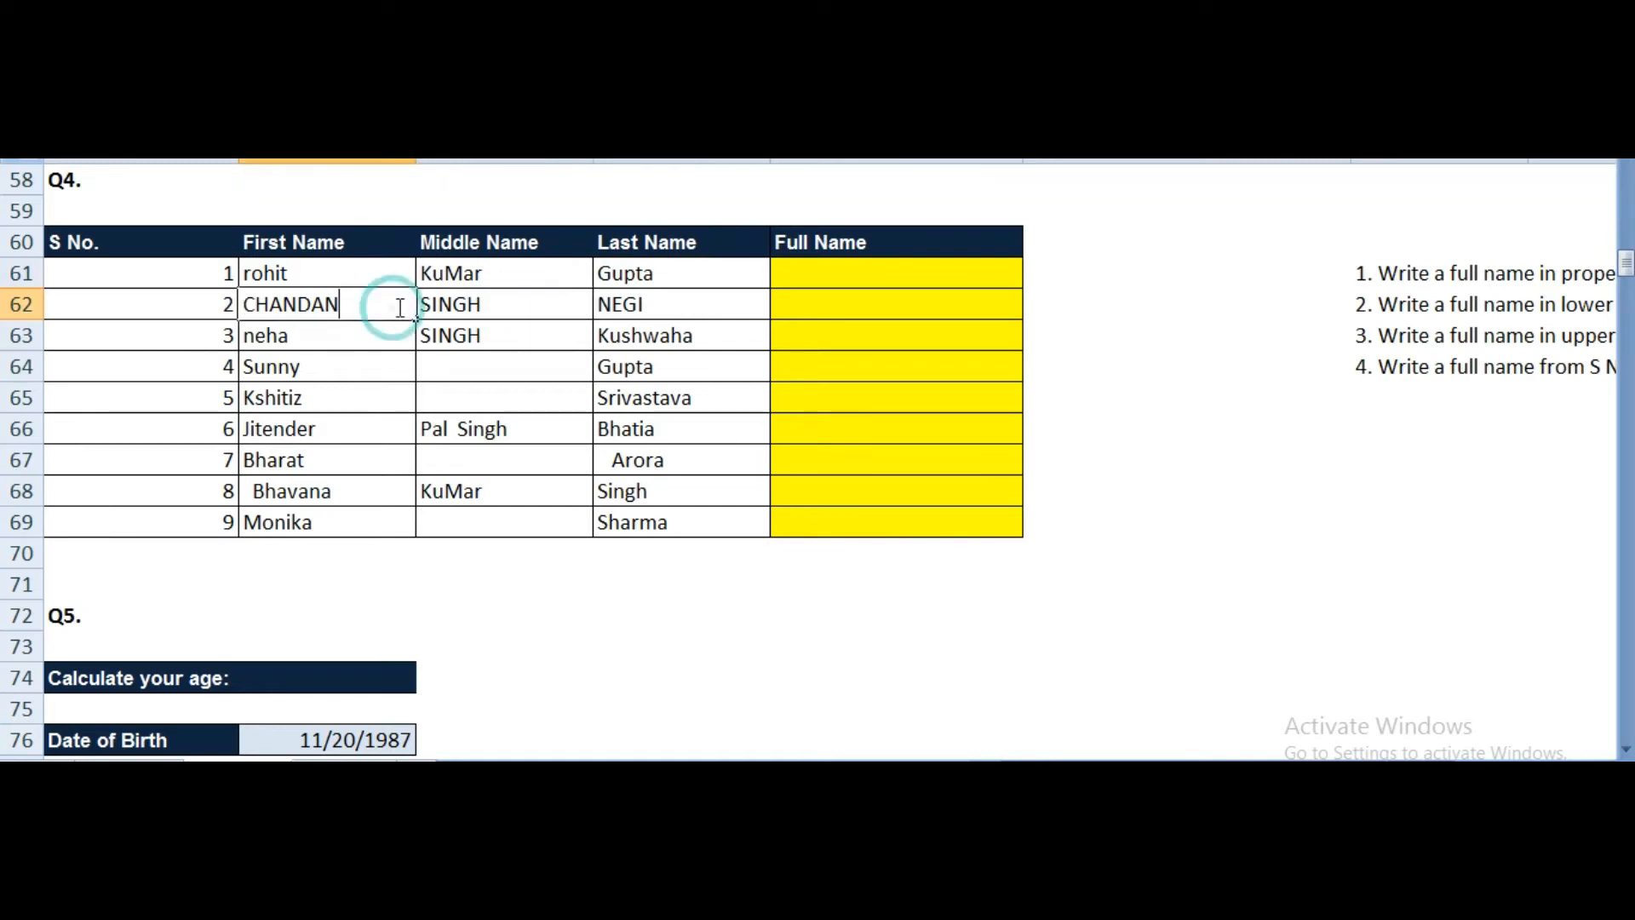
left_click(692, 305)
double_click(691, 304)
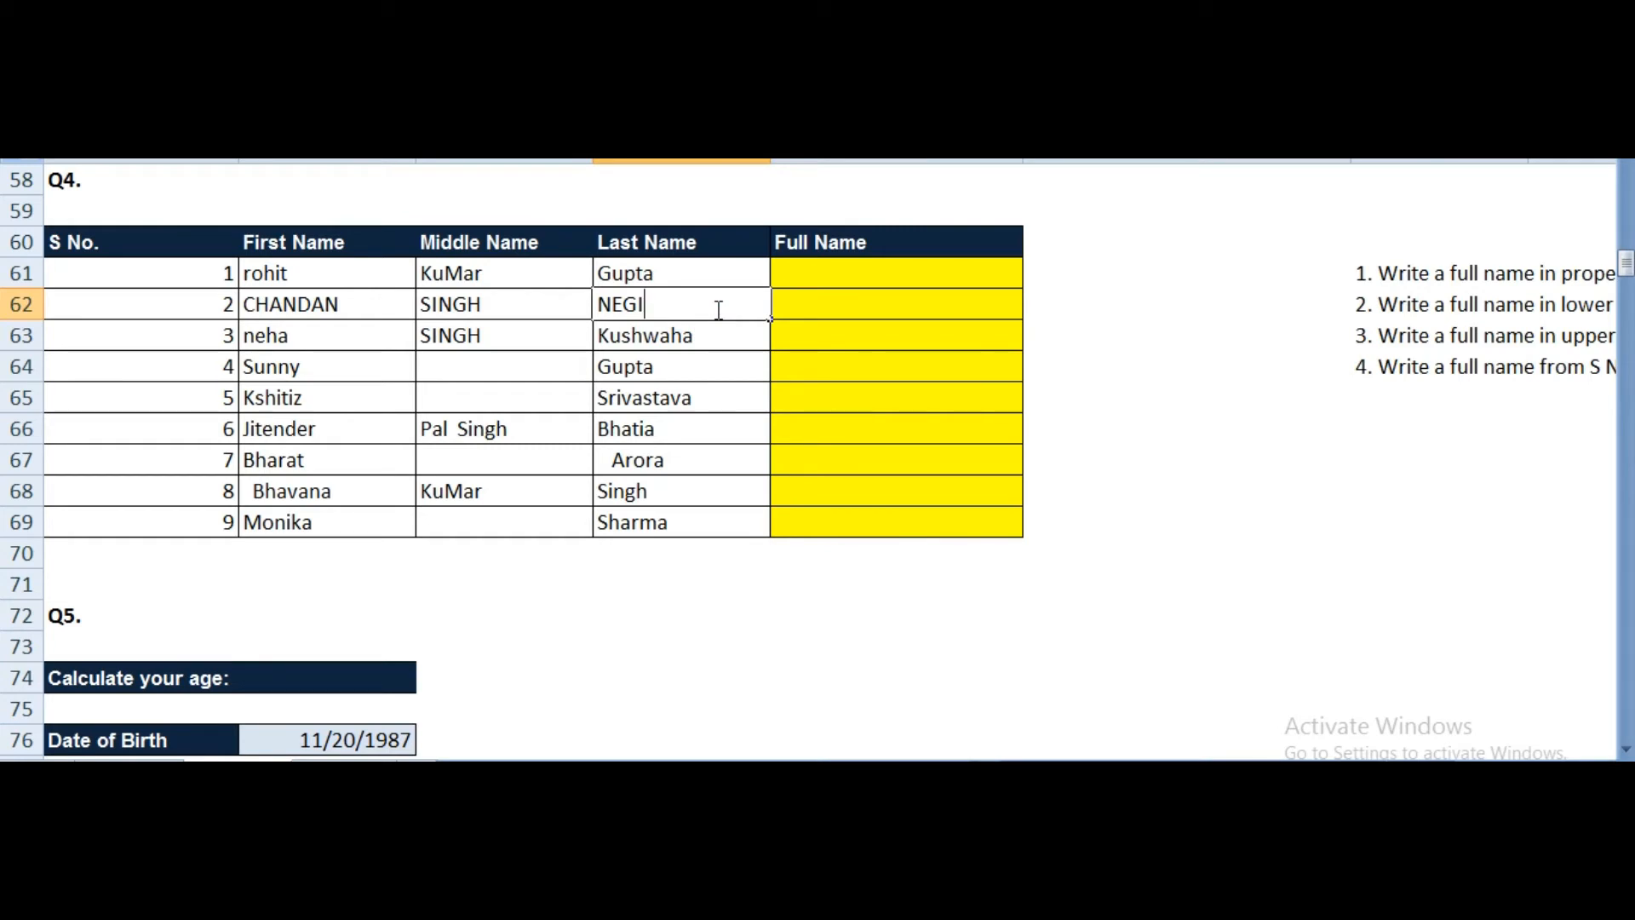
key("Return")
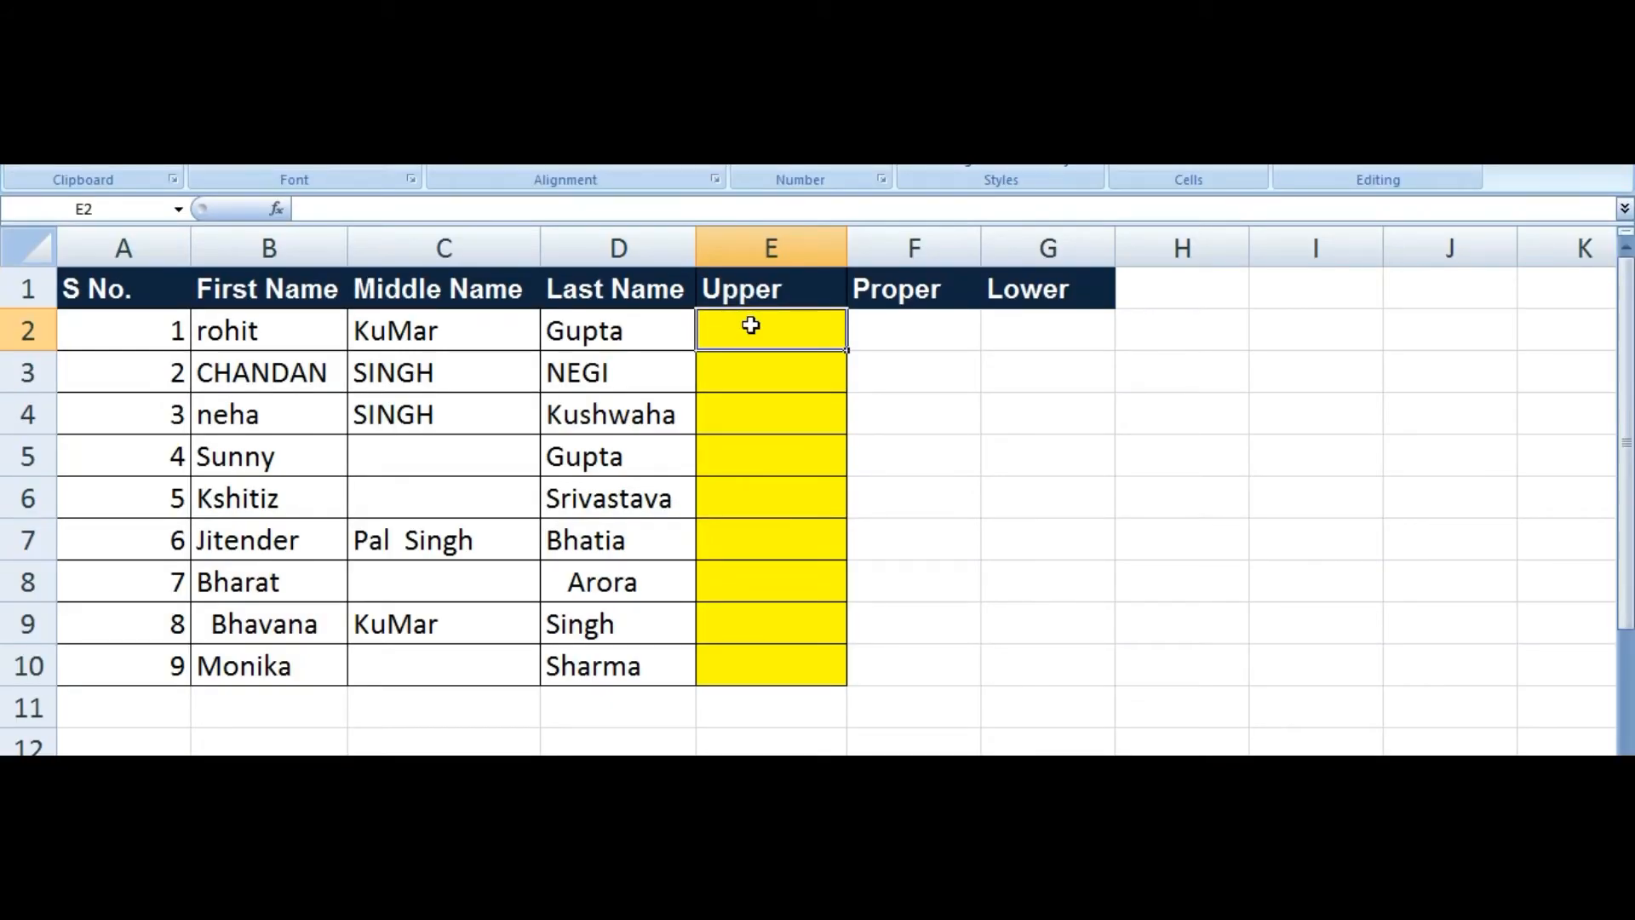
Step: In E2 build =TRIM(UPPER(B2&" "&C2&" "&D2)) from the first, middle and last names
type("=")
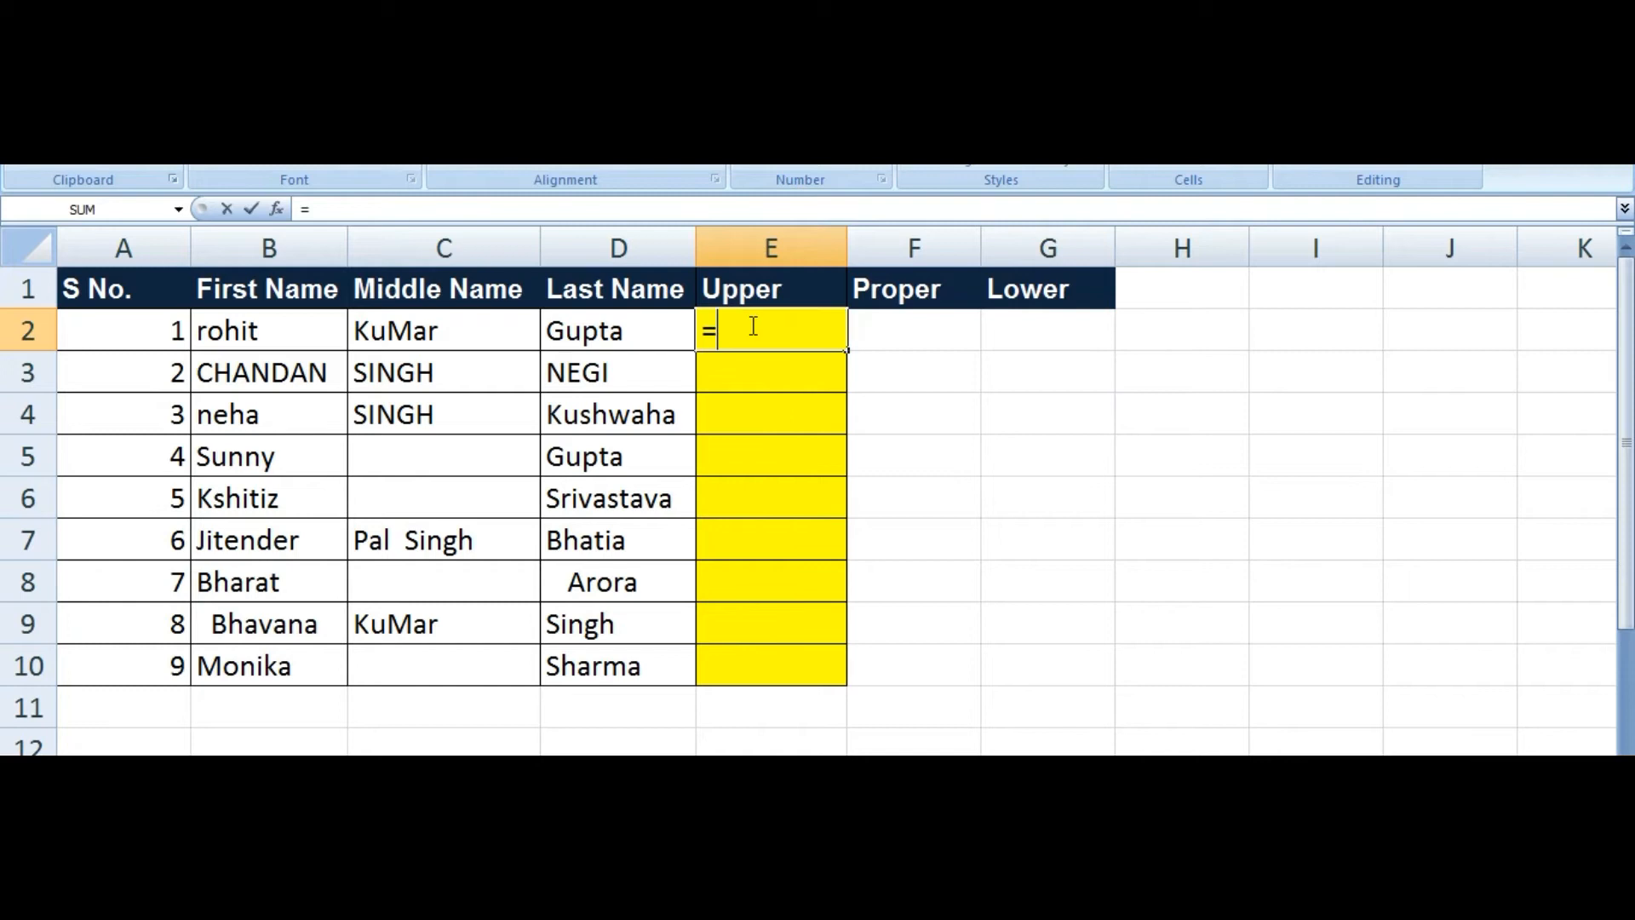
type("t")
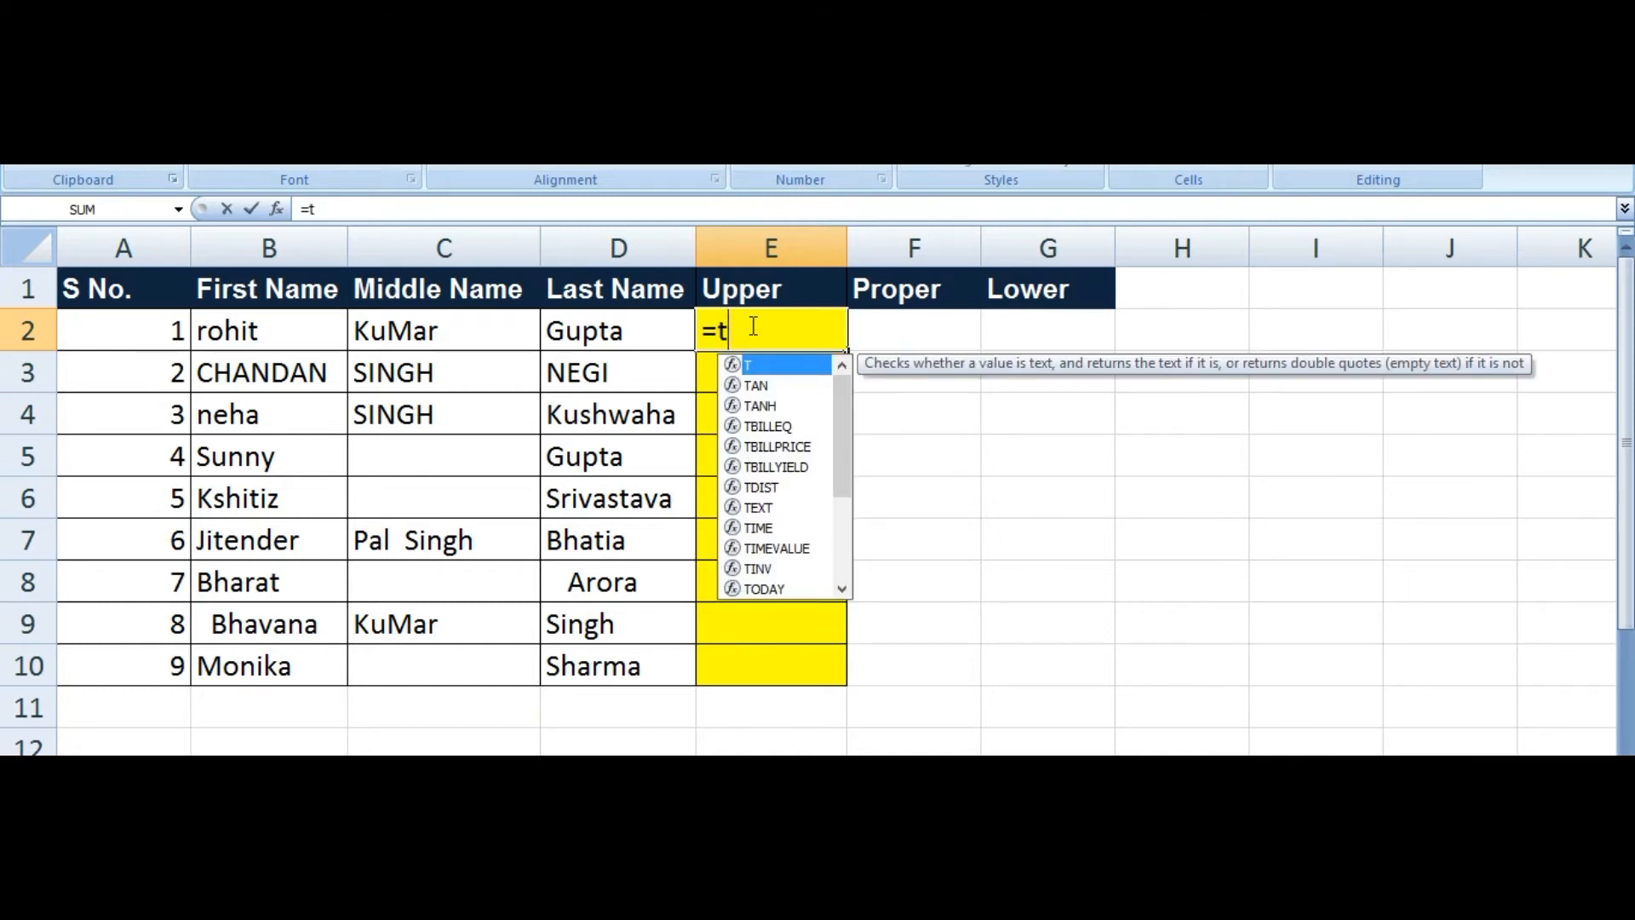
type("ri")
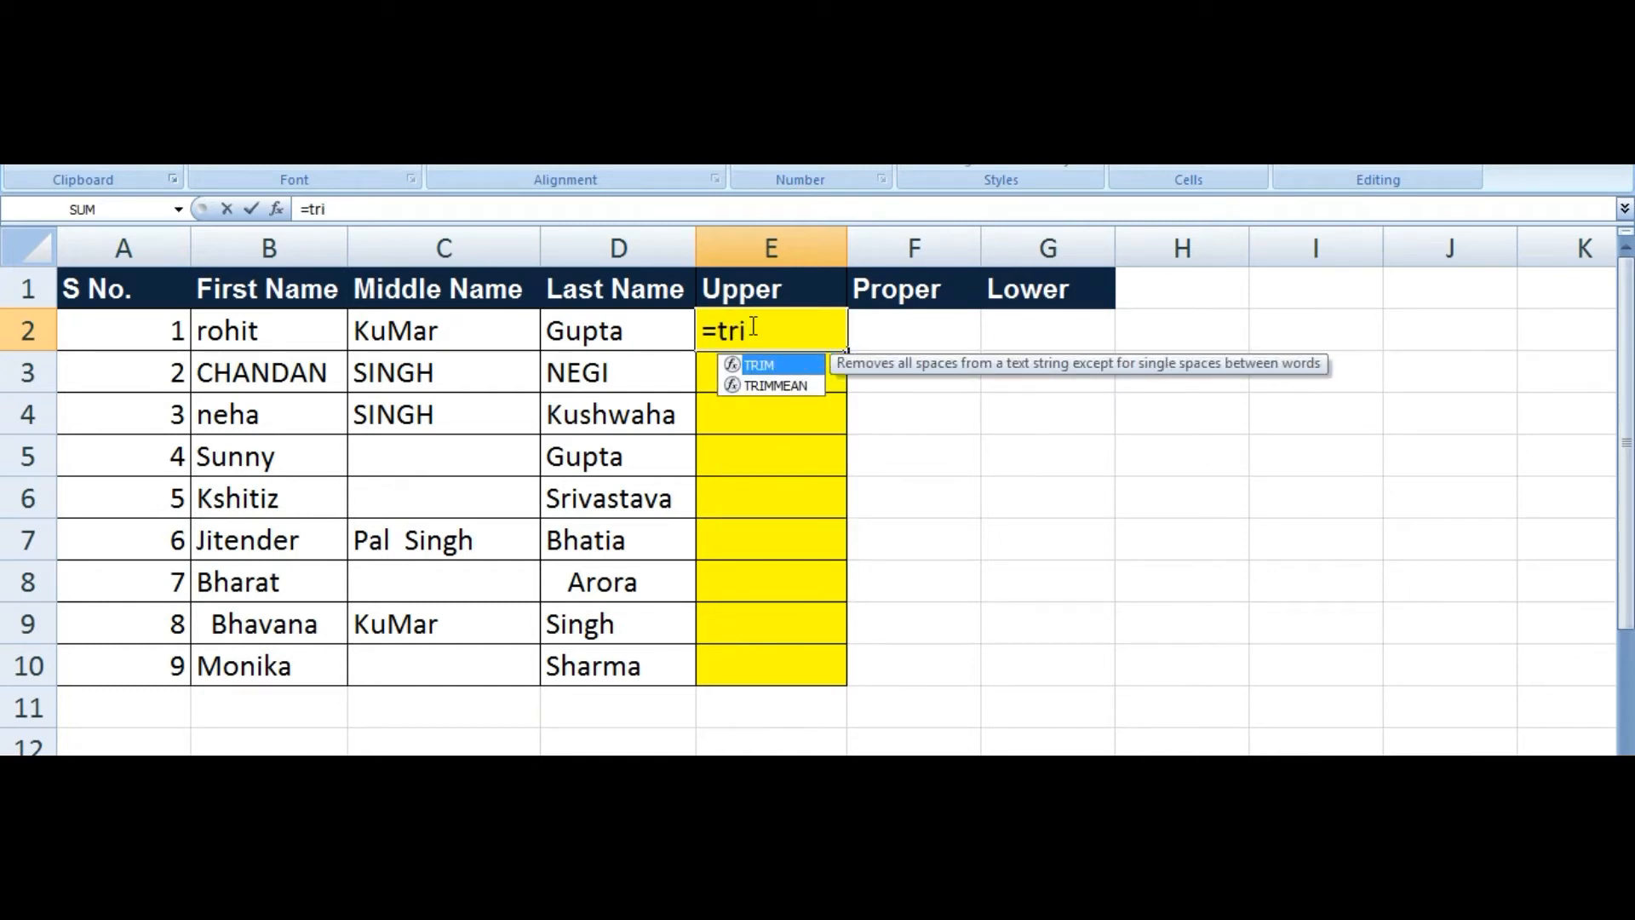
key("Tab")
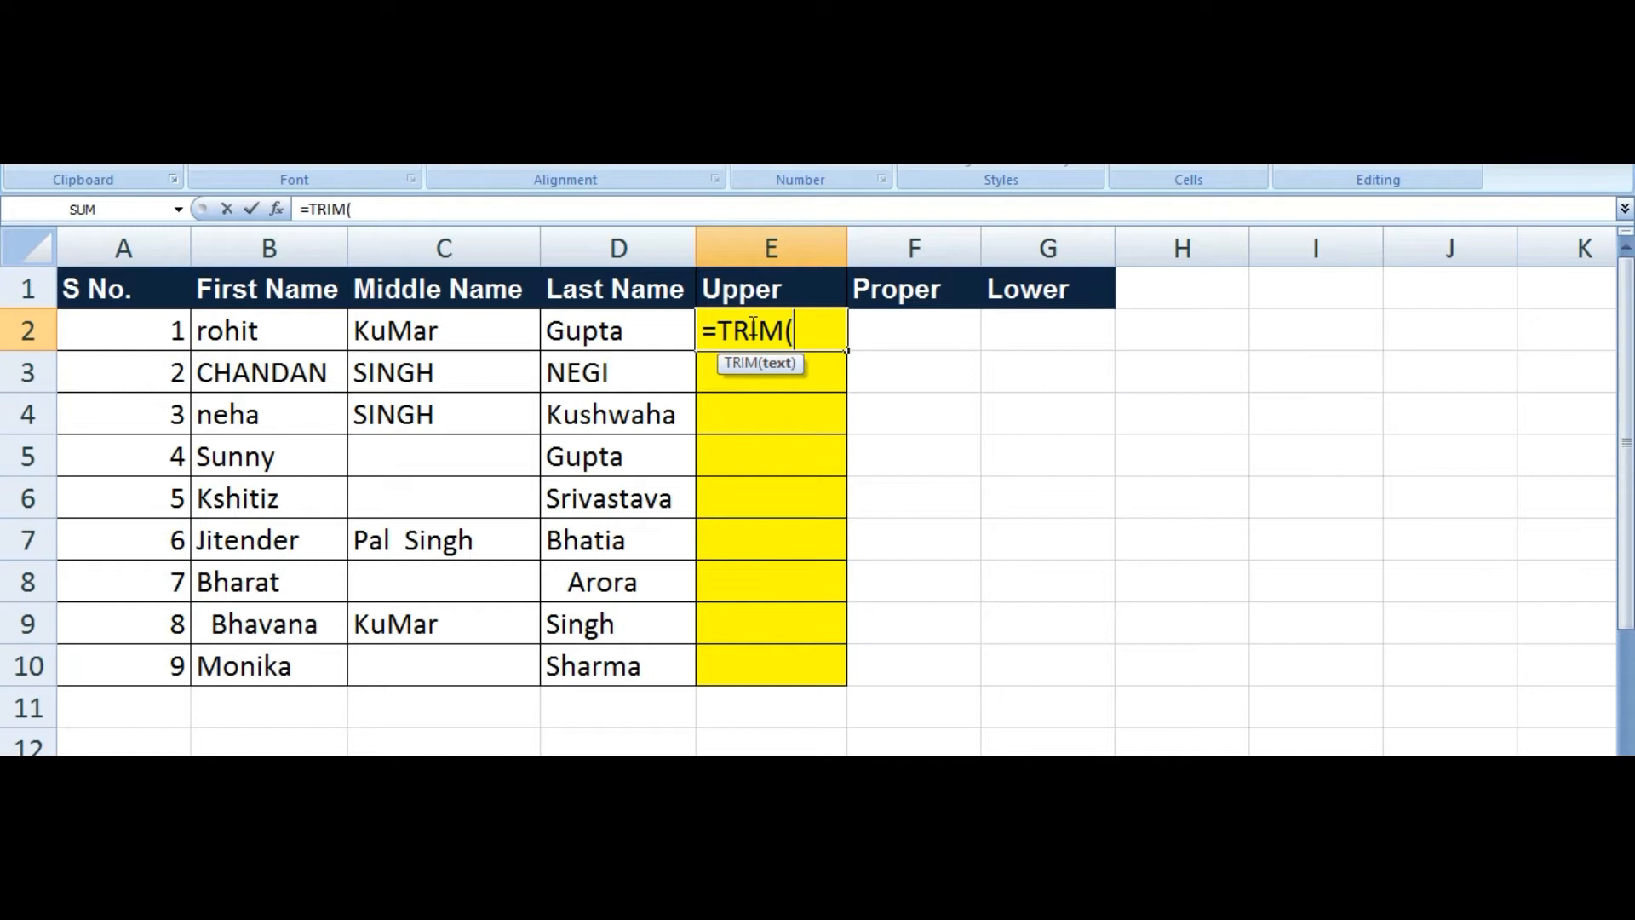
type("up")
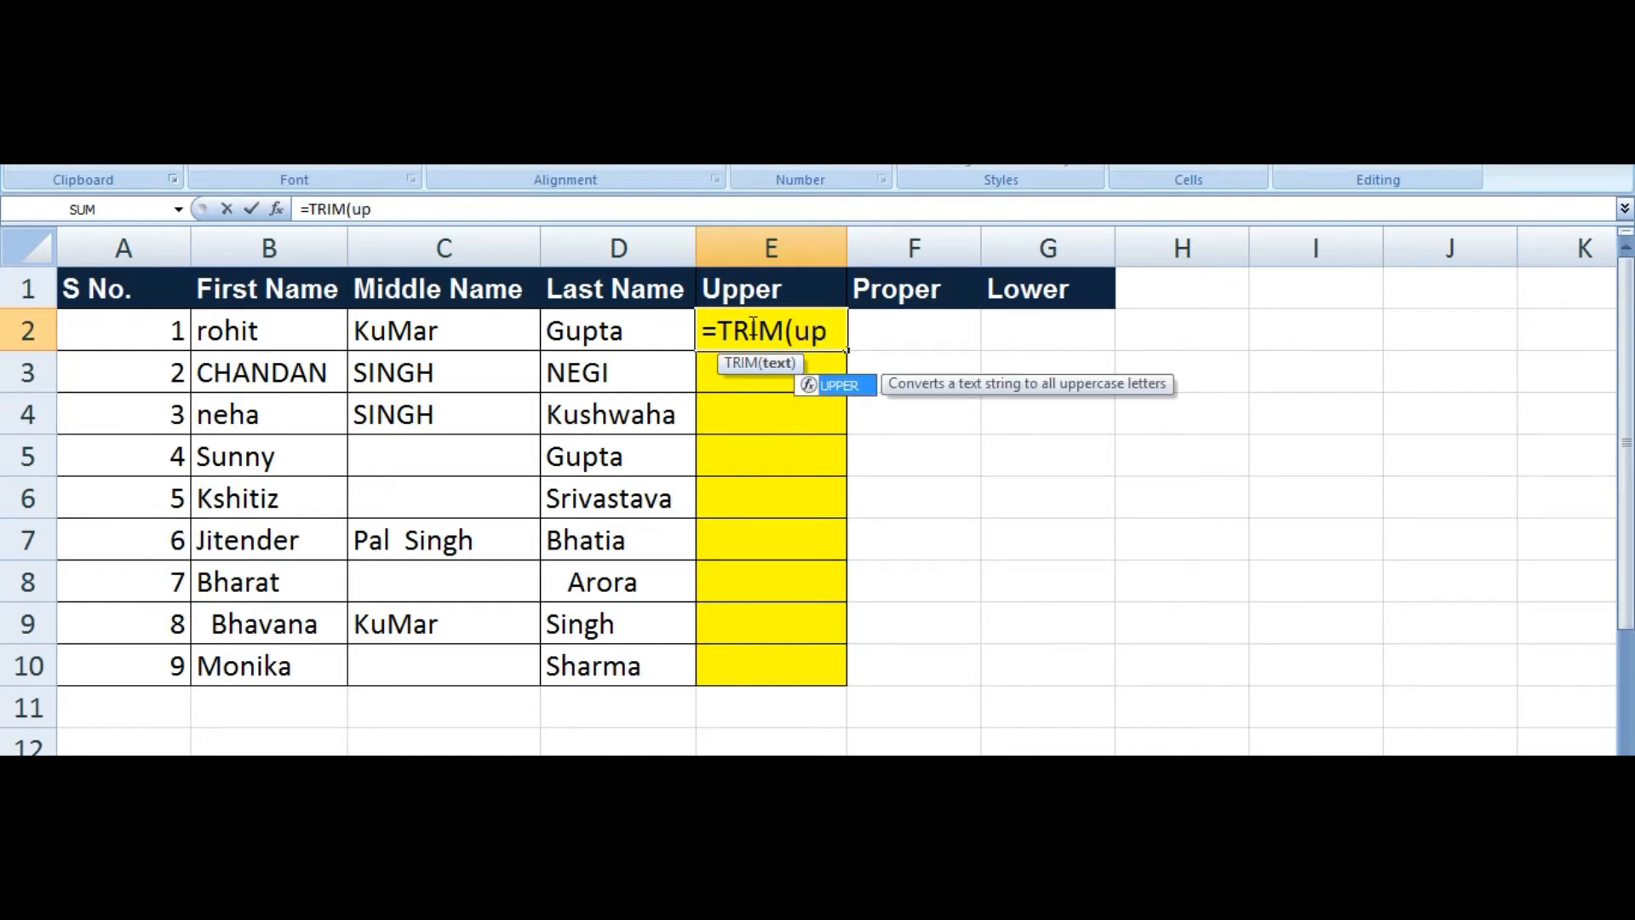
key("Tab")
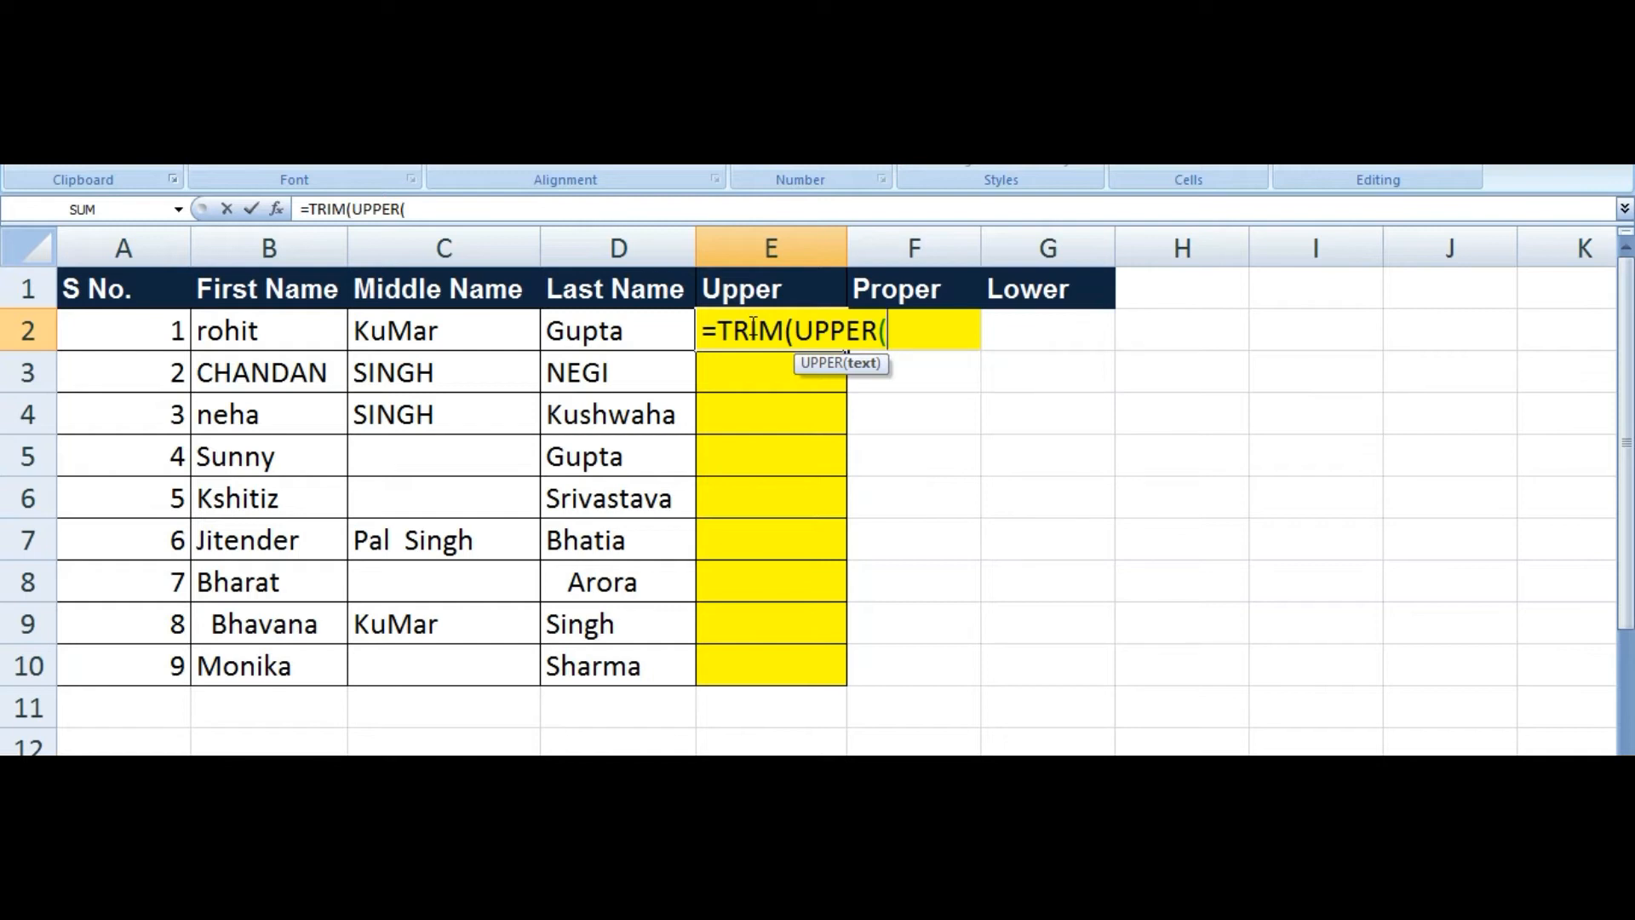
left_click(253, 332)
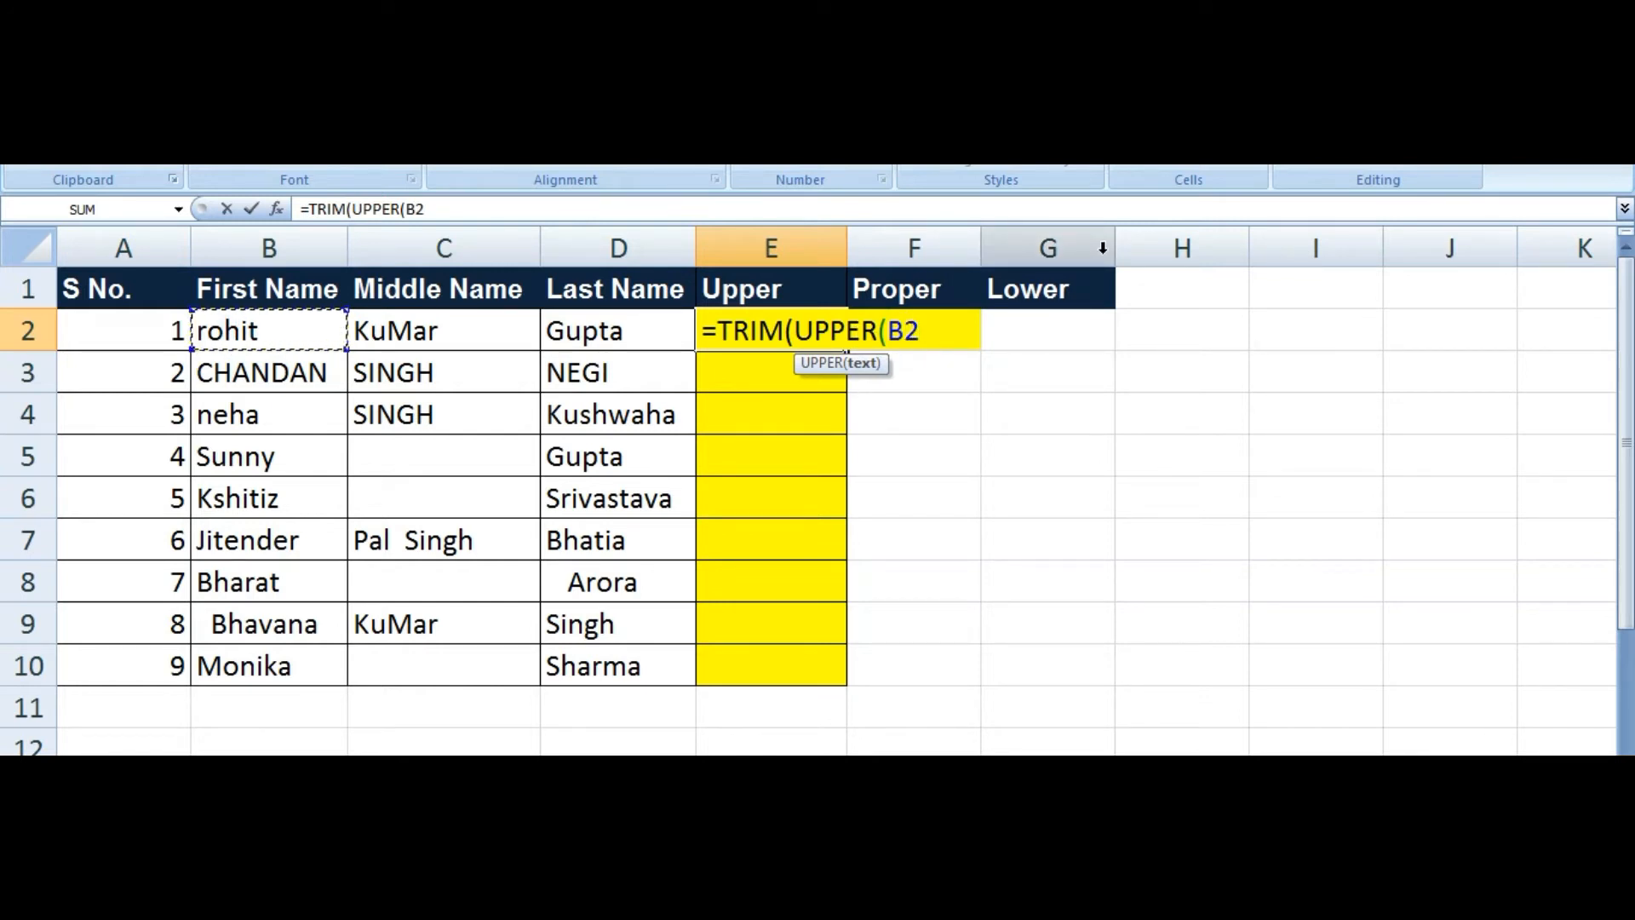
type("&\" \"")
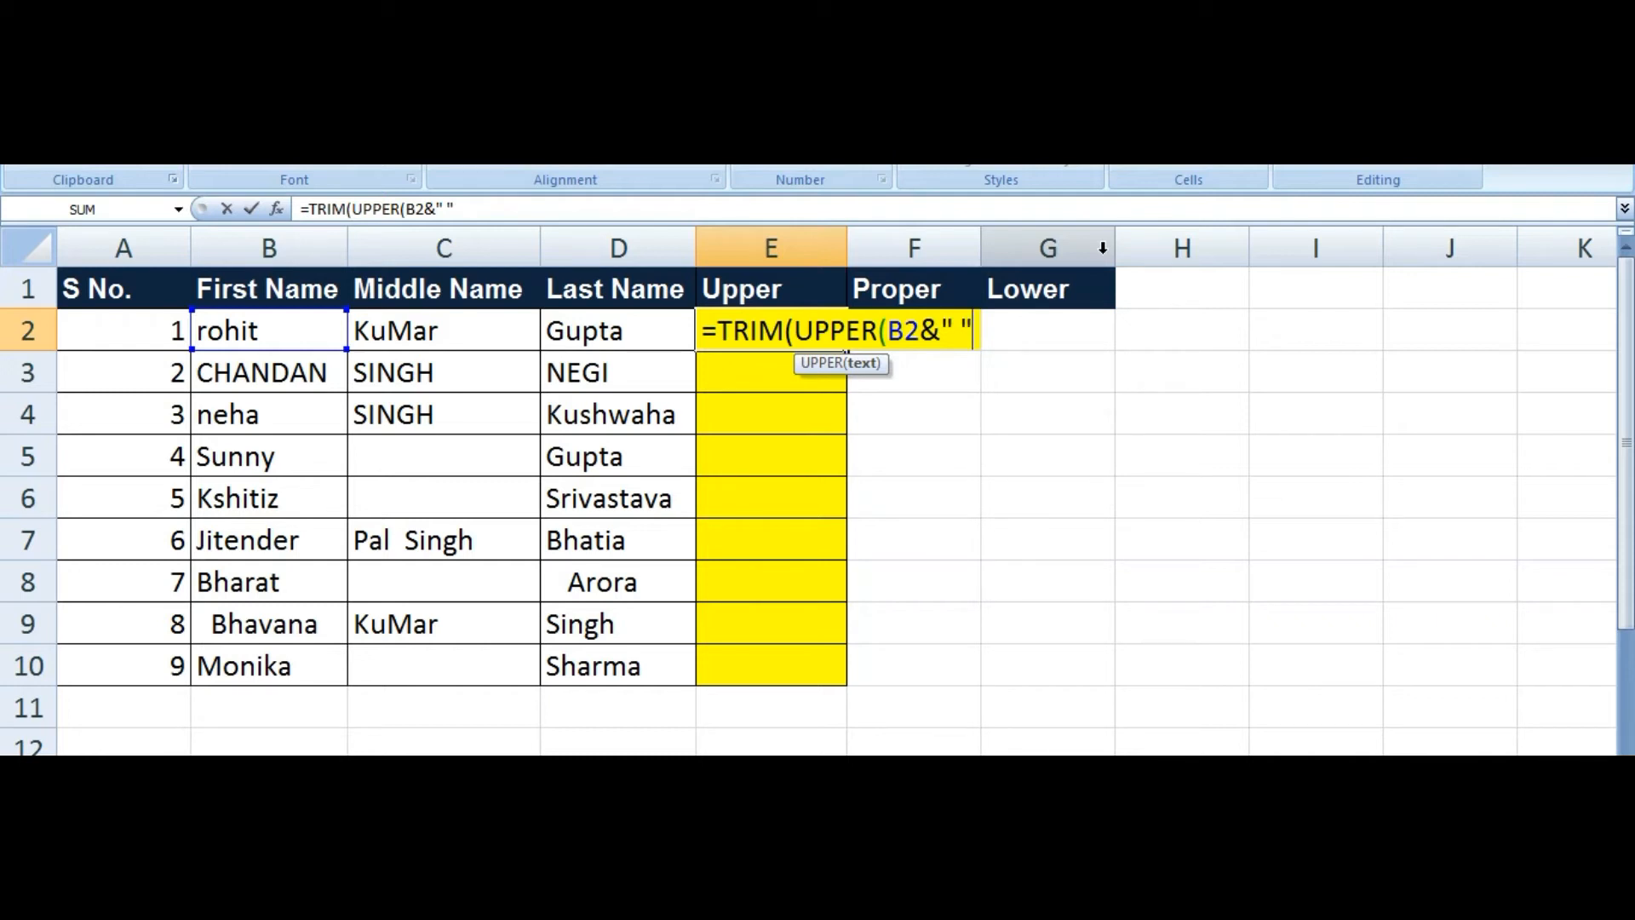
type("&")
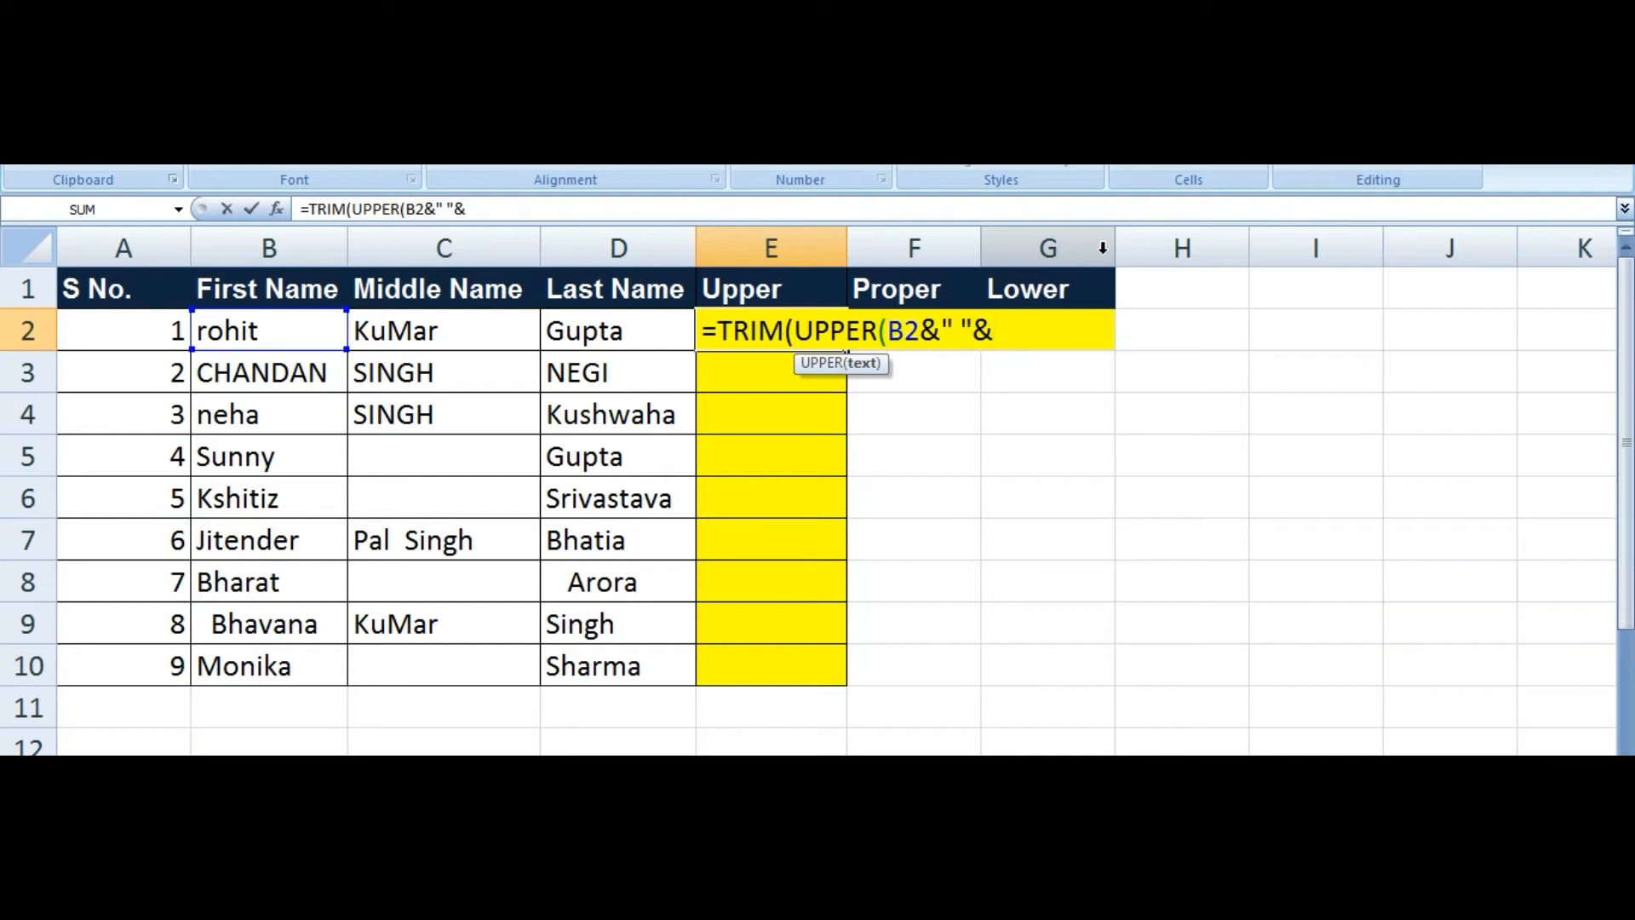
left_click(447, 331)
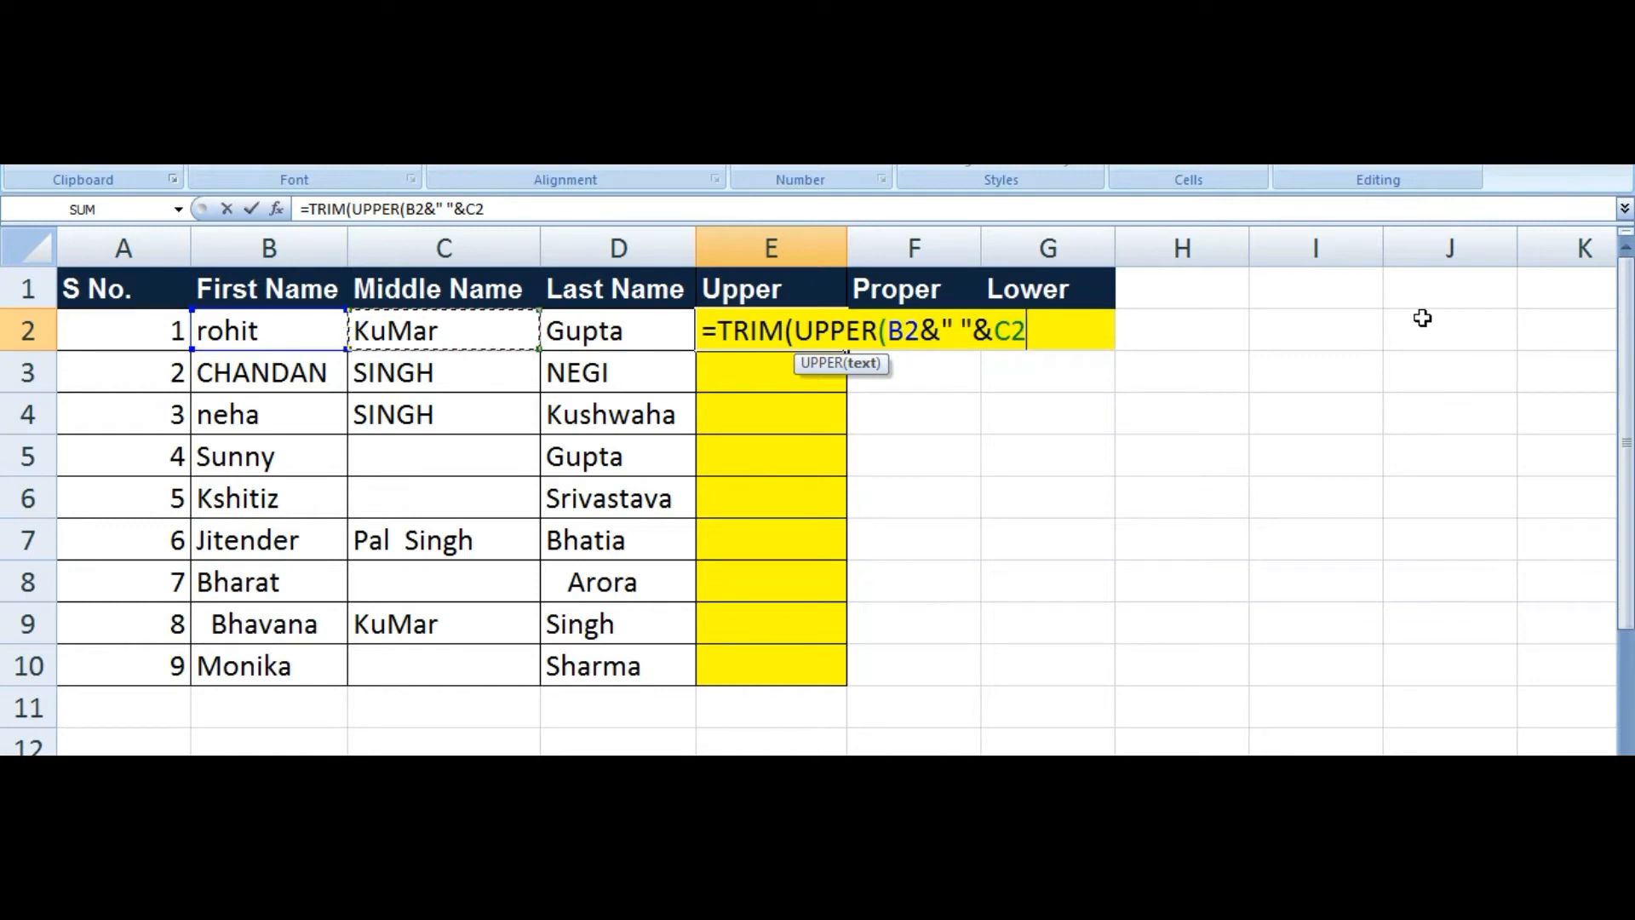
type("&\" \"&")
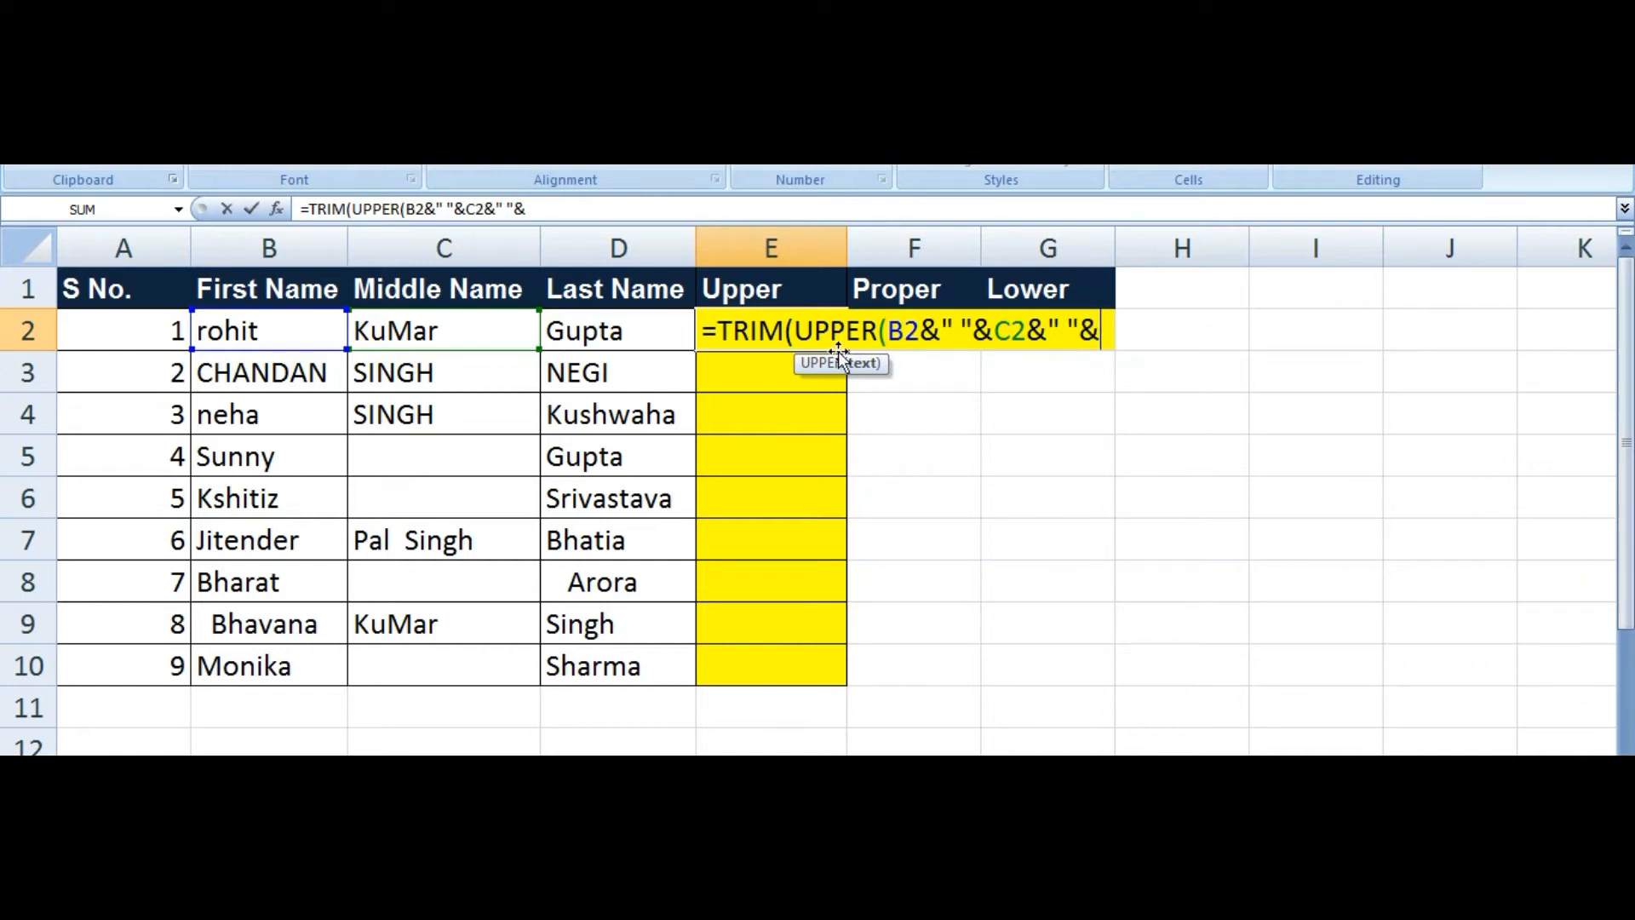
left_click(607, 328)
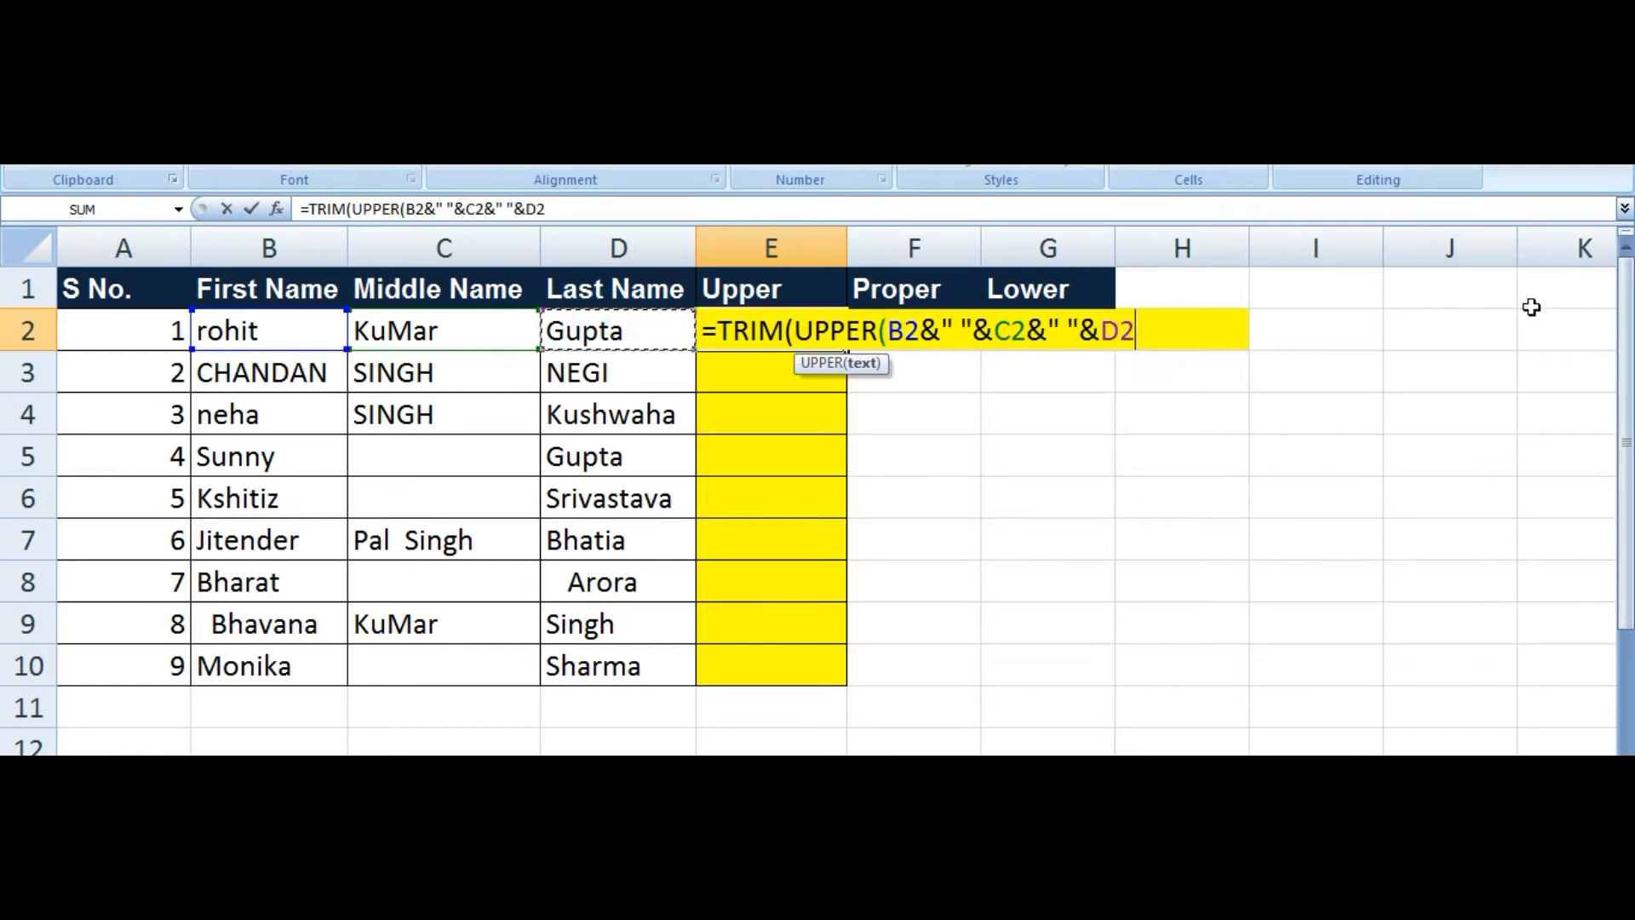
type(")")
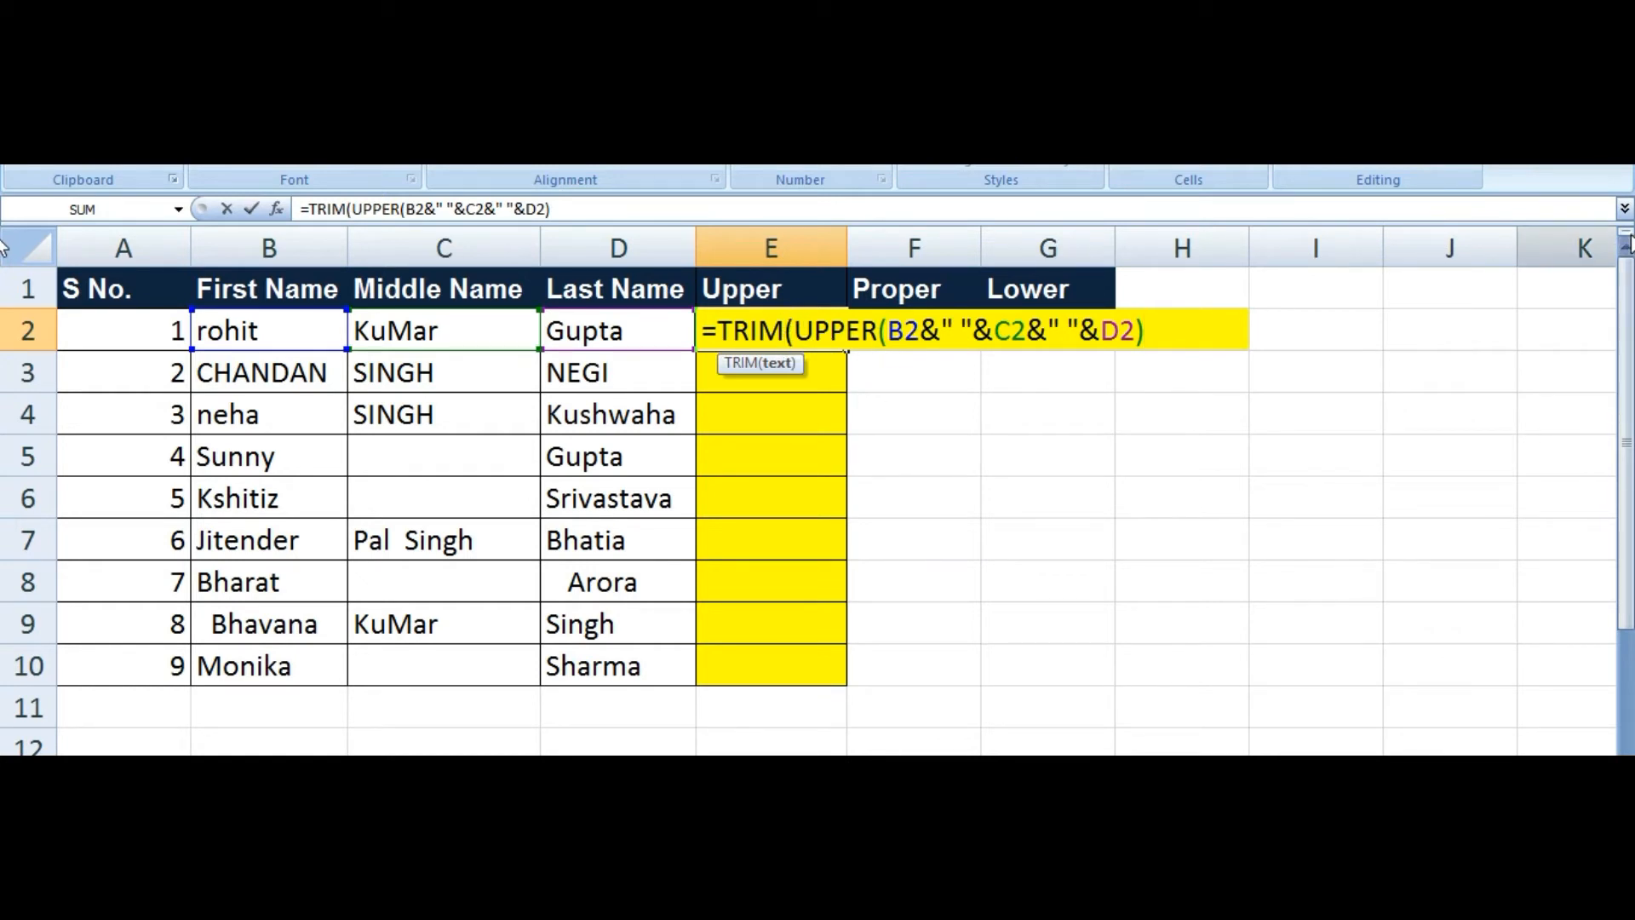
type(")")
key("Return")
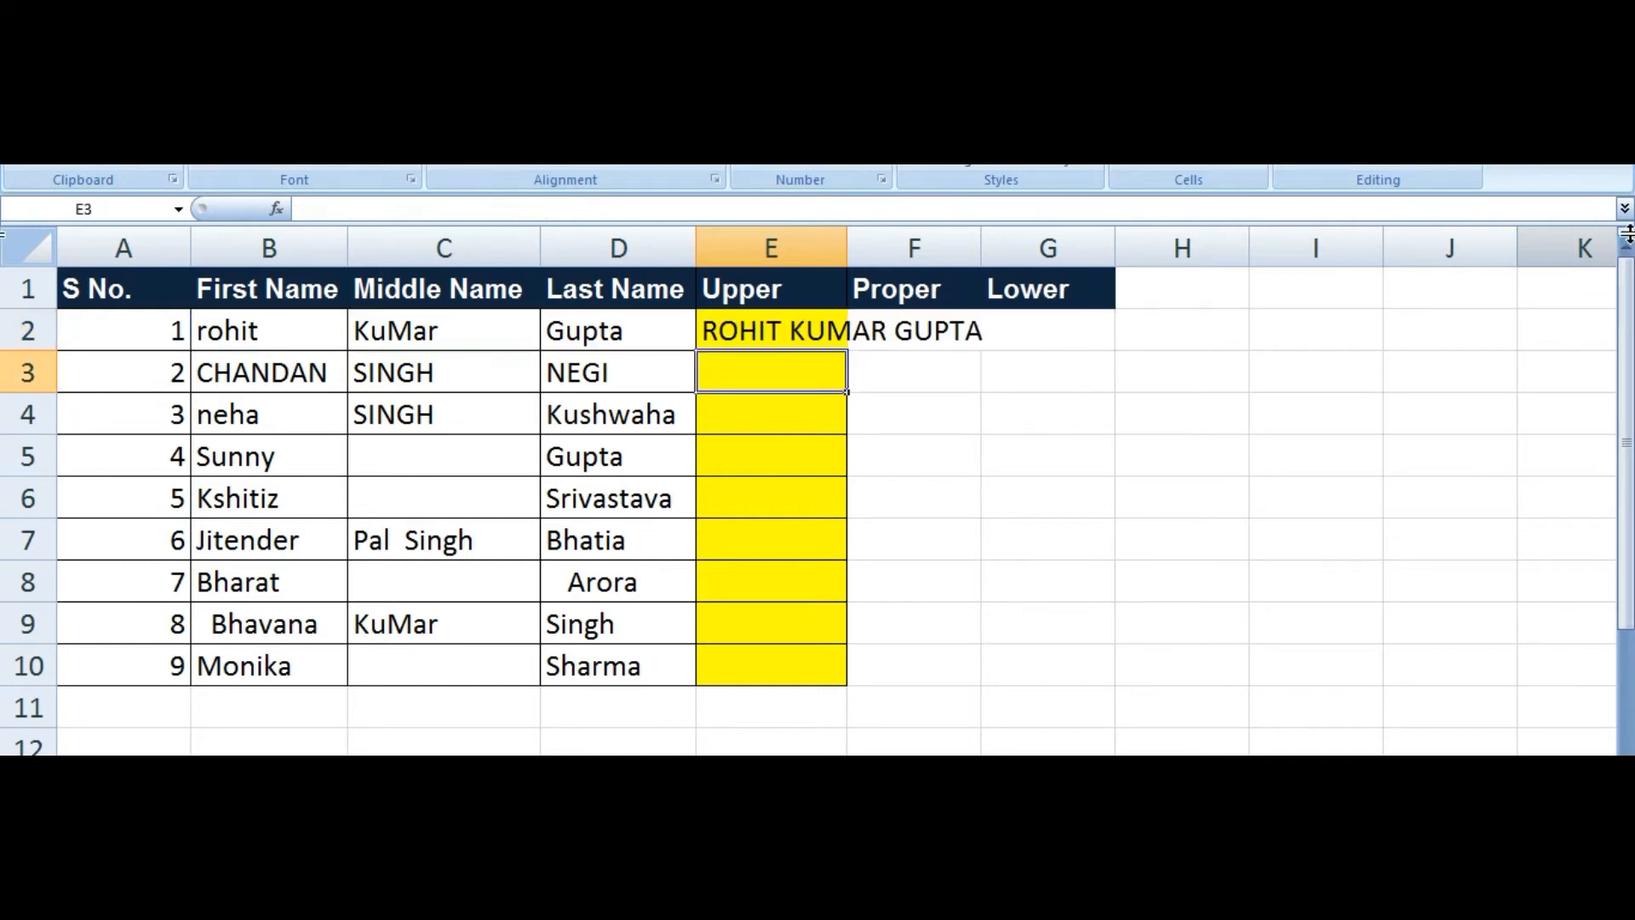
key("Up")
key("alt+h")
key("o")
key("i")
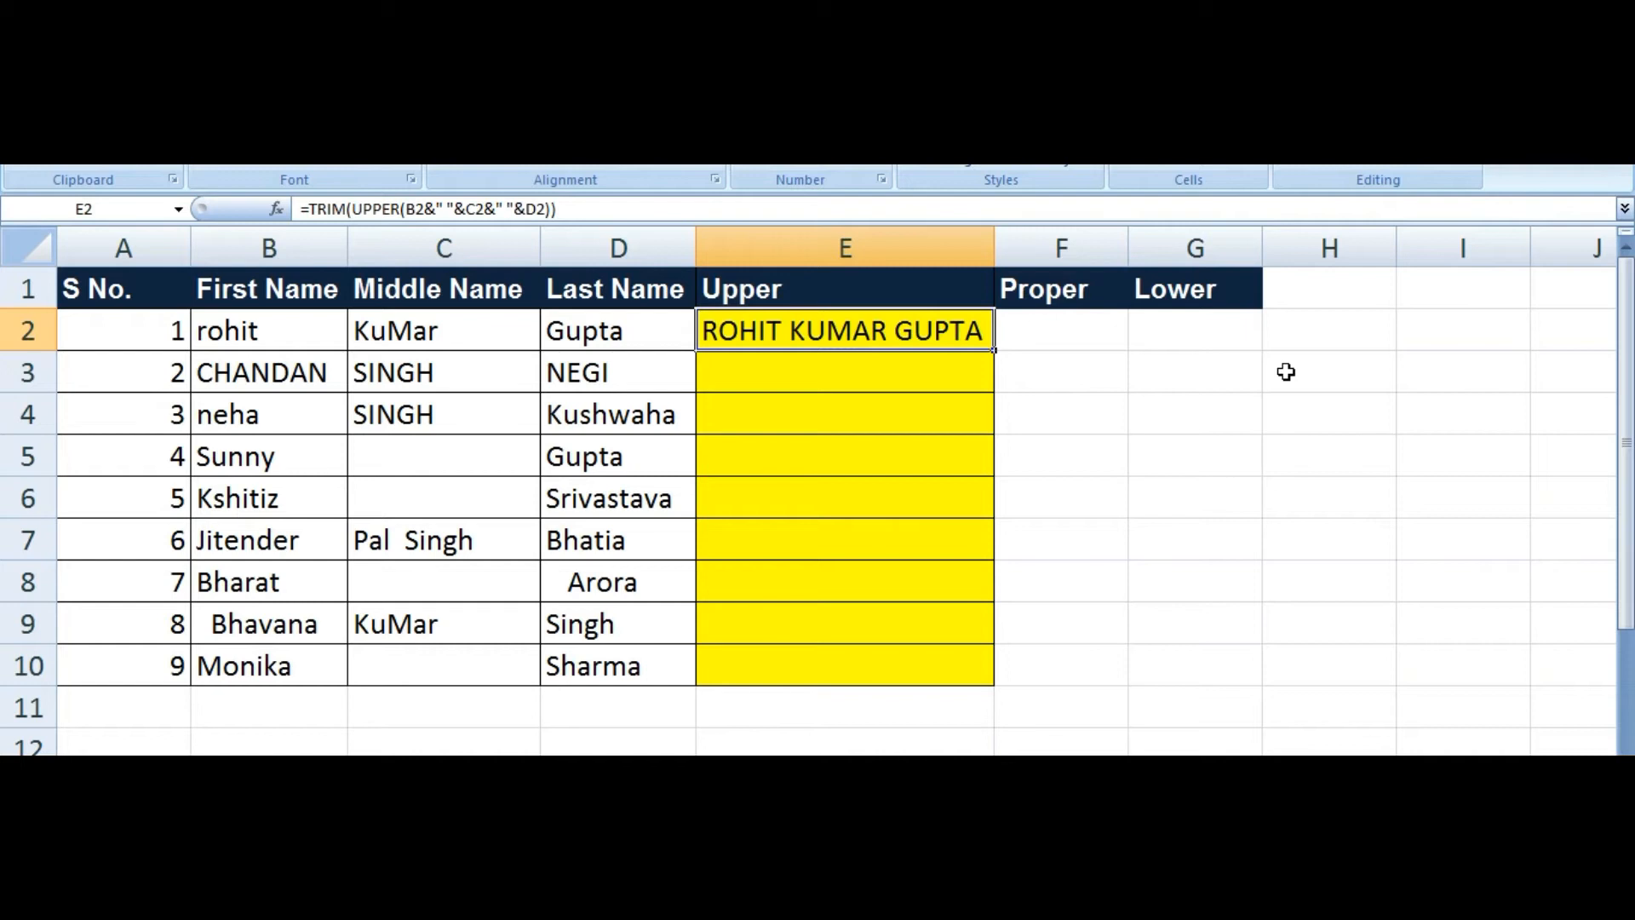
Step: Fill the uppercase formula down E2:E10 and widen column E to fit every name
key("shift+Down")
key("shift+Down")
key("shift+Down")
key("shift+Down")
key("shift+Down")
key("shift+Down")
key("shift+Down")
key("shift+Down")
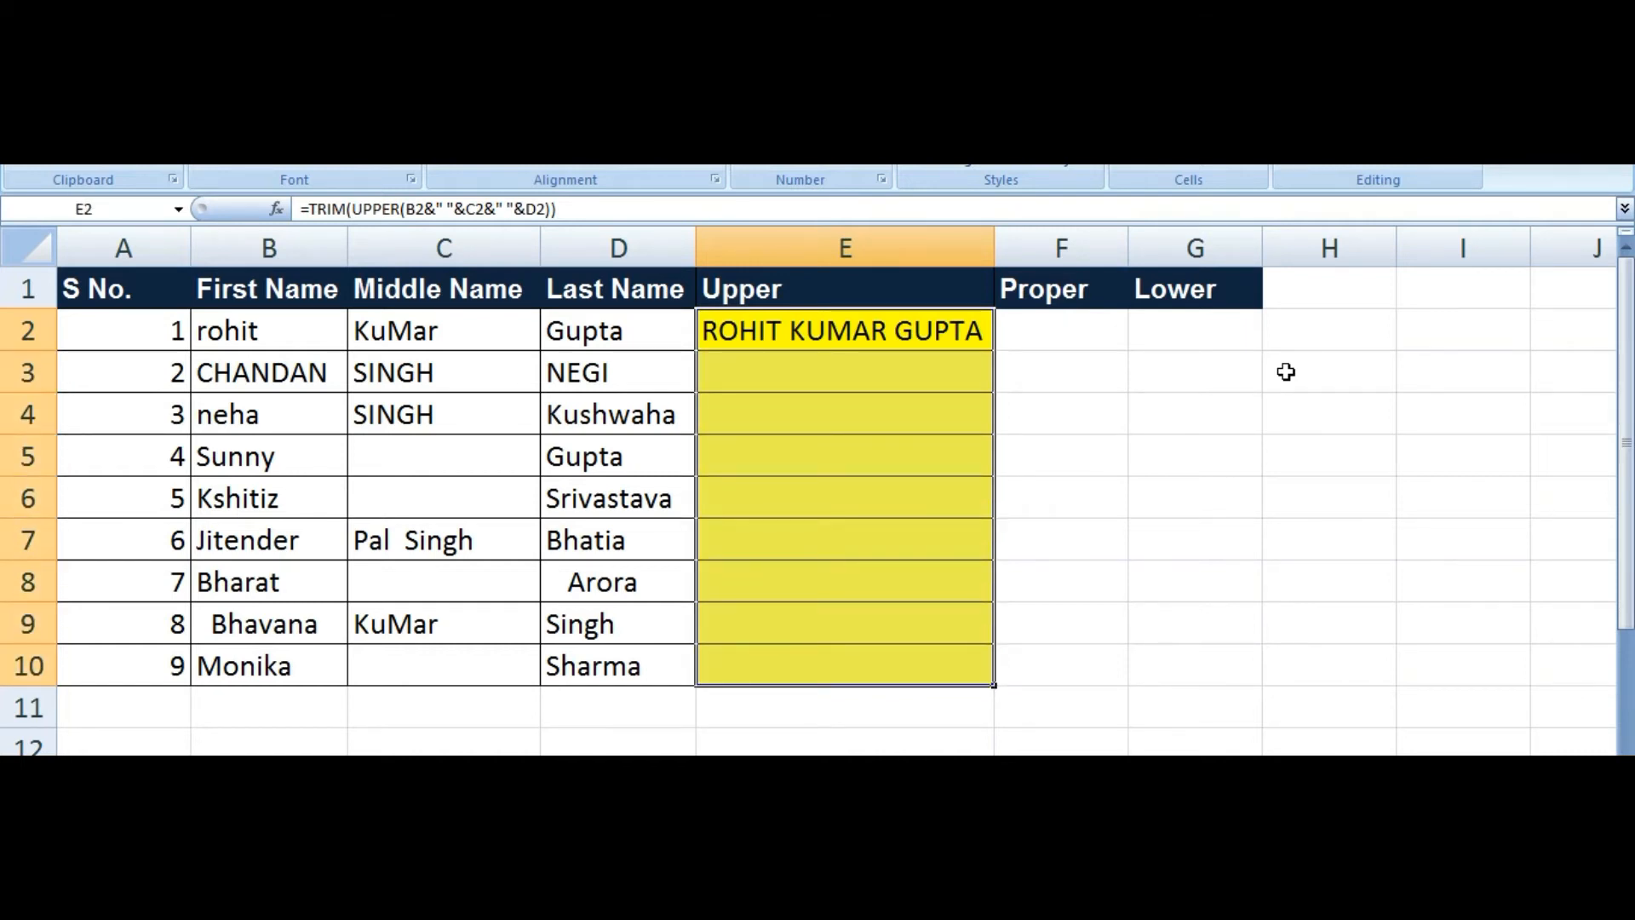
key("ctrl+f")
key("Escape")
key("ctrl+d")
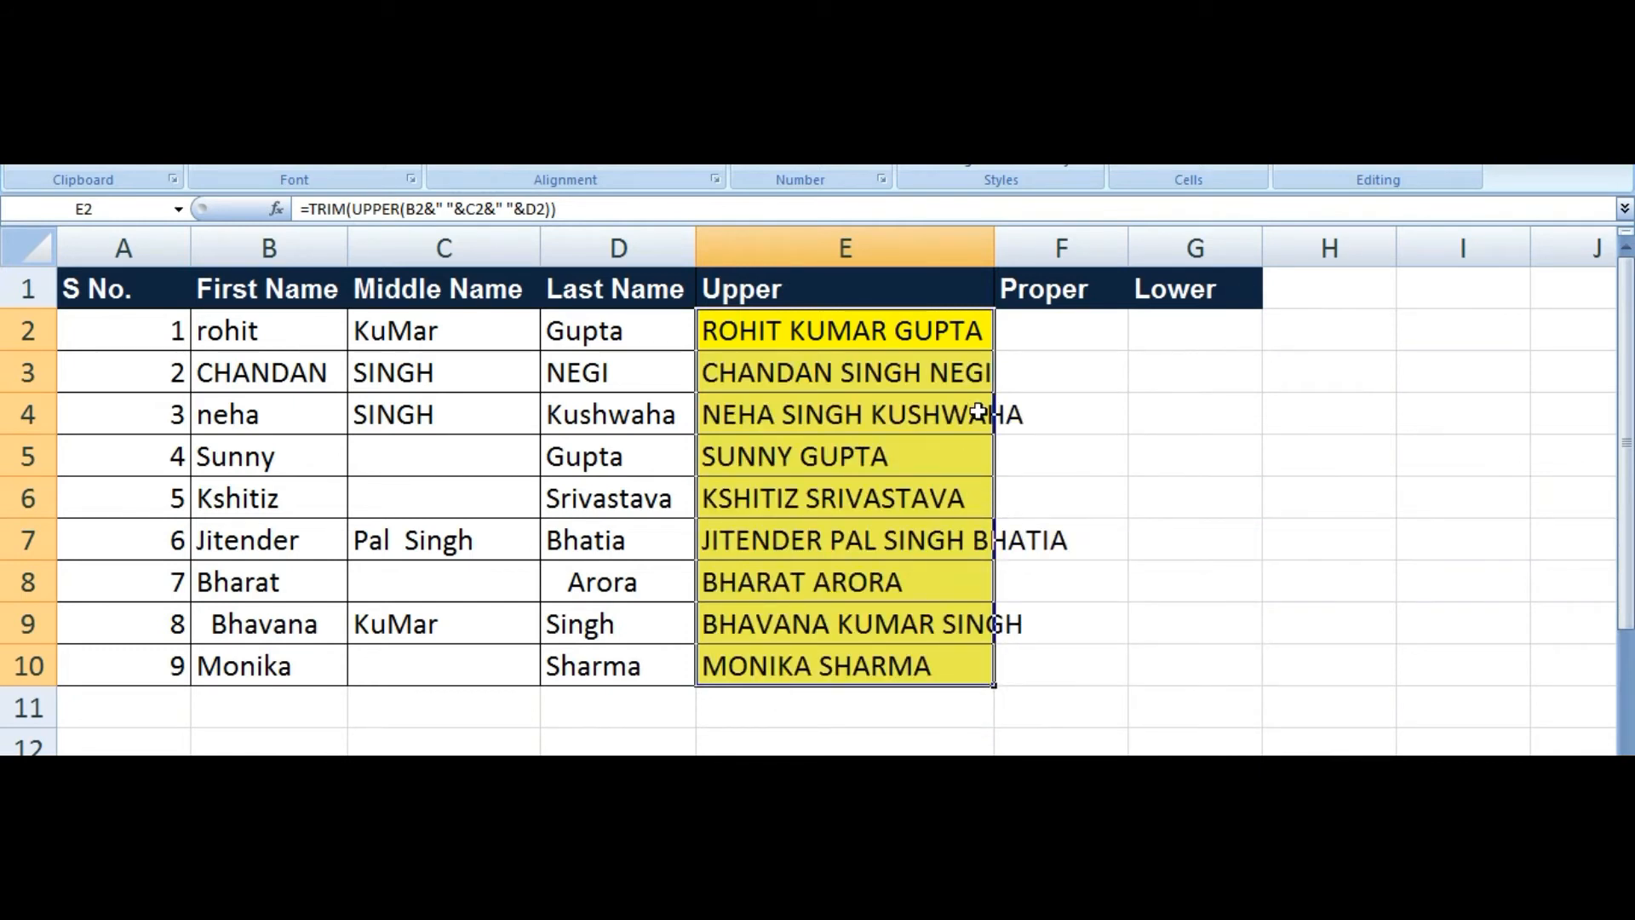
double_click(995, 251)
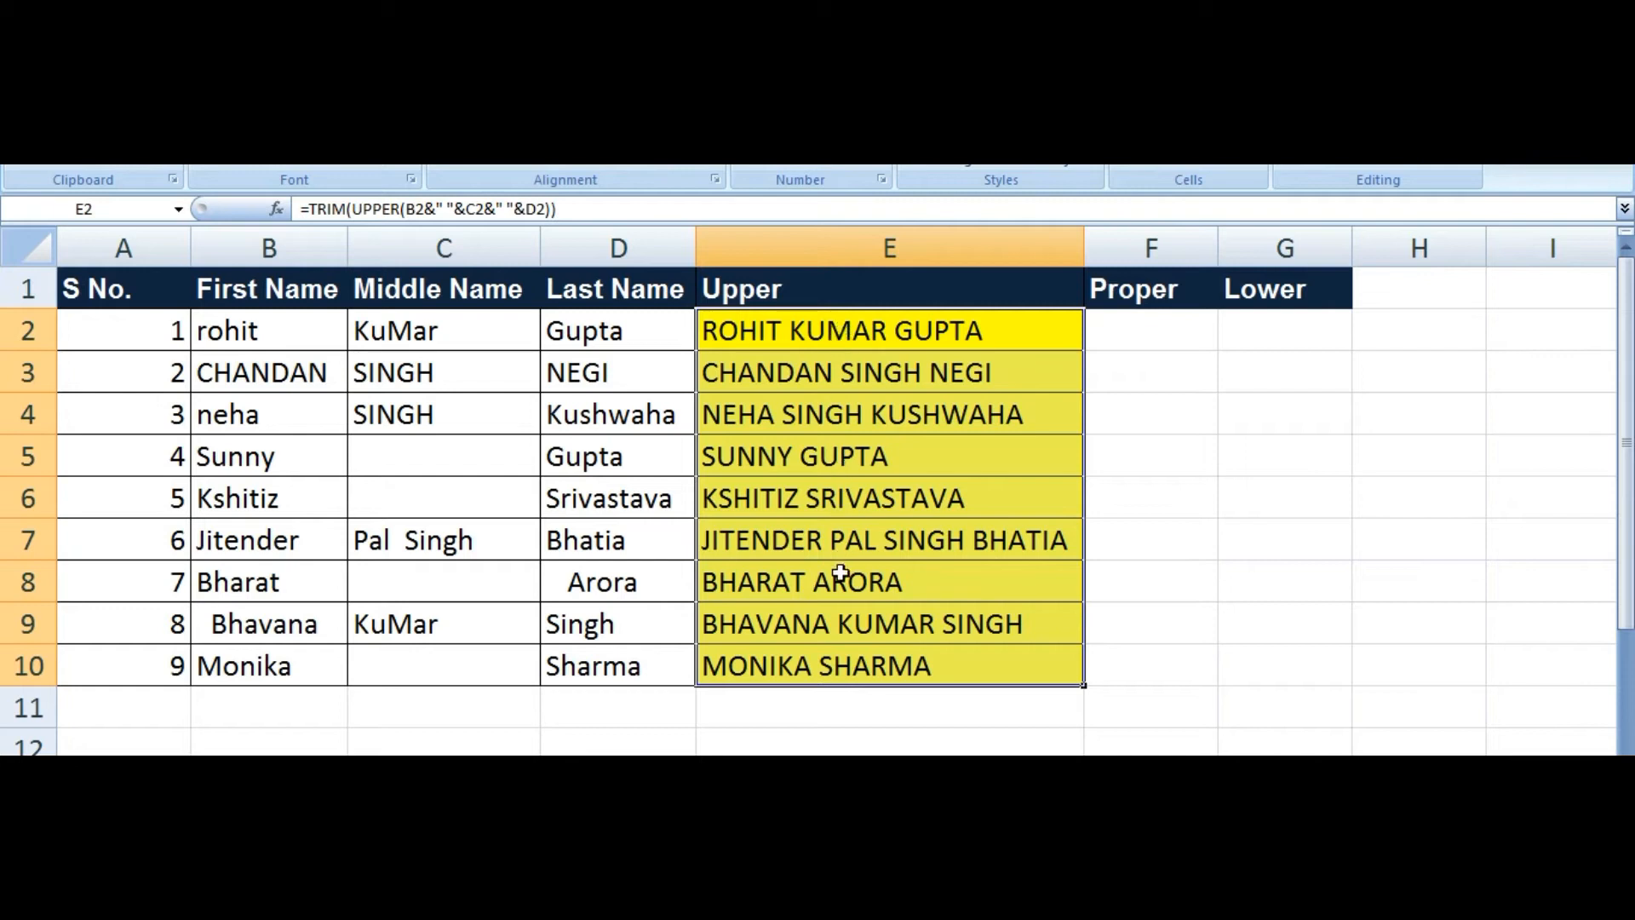
left_click(857, 333)
Step: Copy E2's full-name formula text and paste it into F2
left_click(1140, 330)
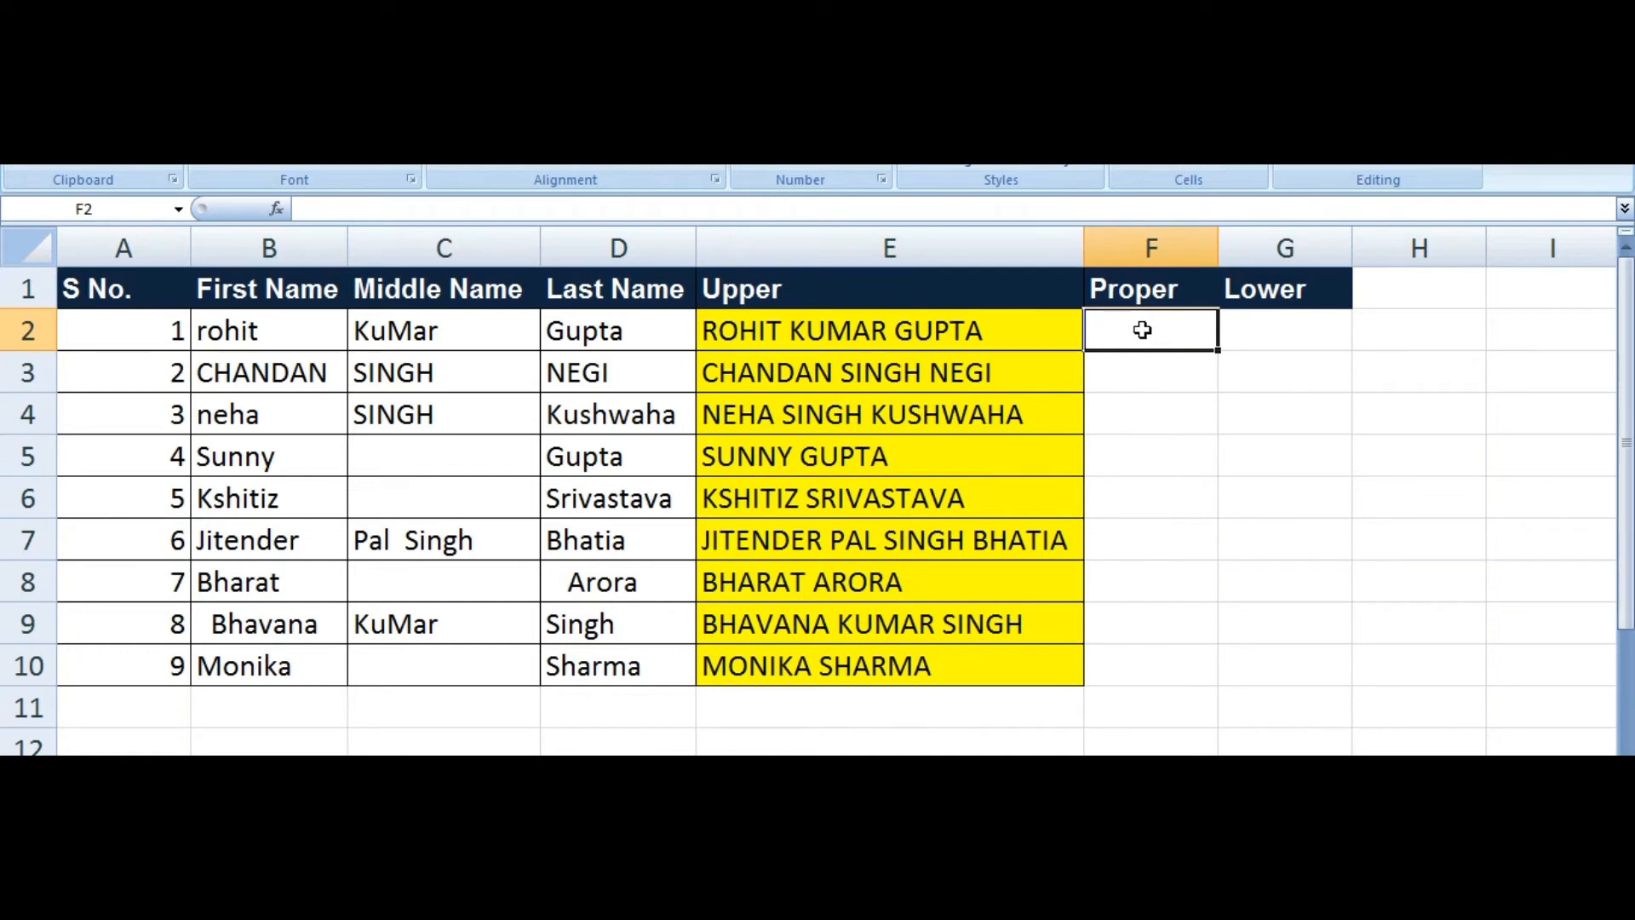
left_click(817, 325)
key("F2")
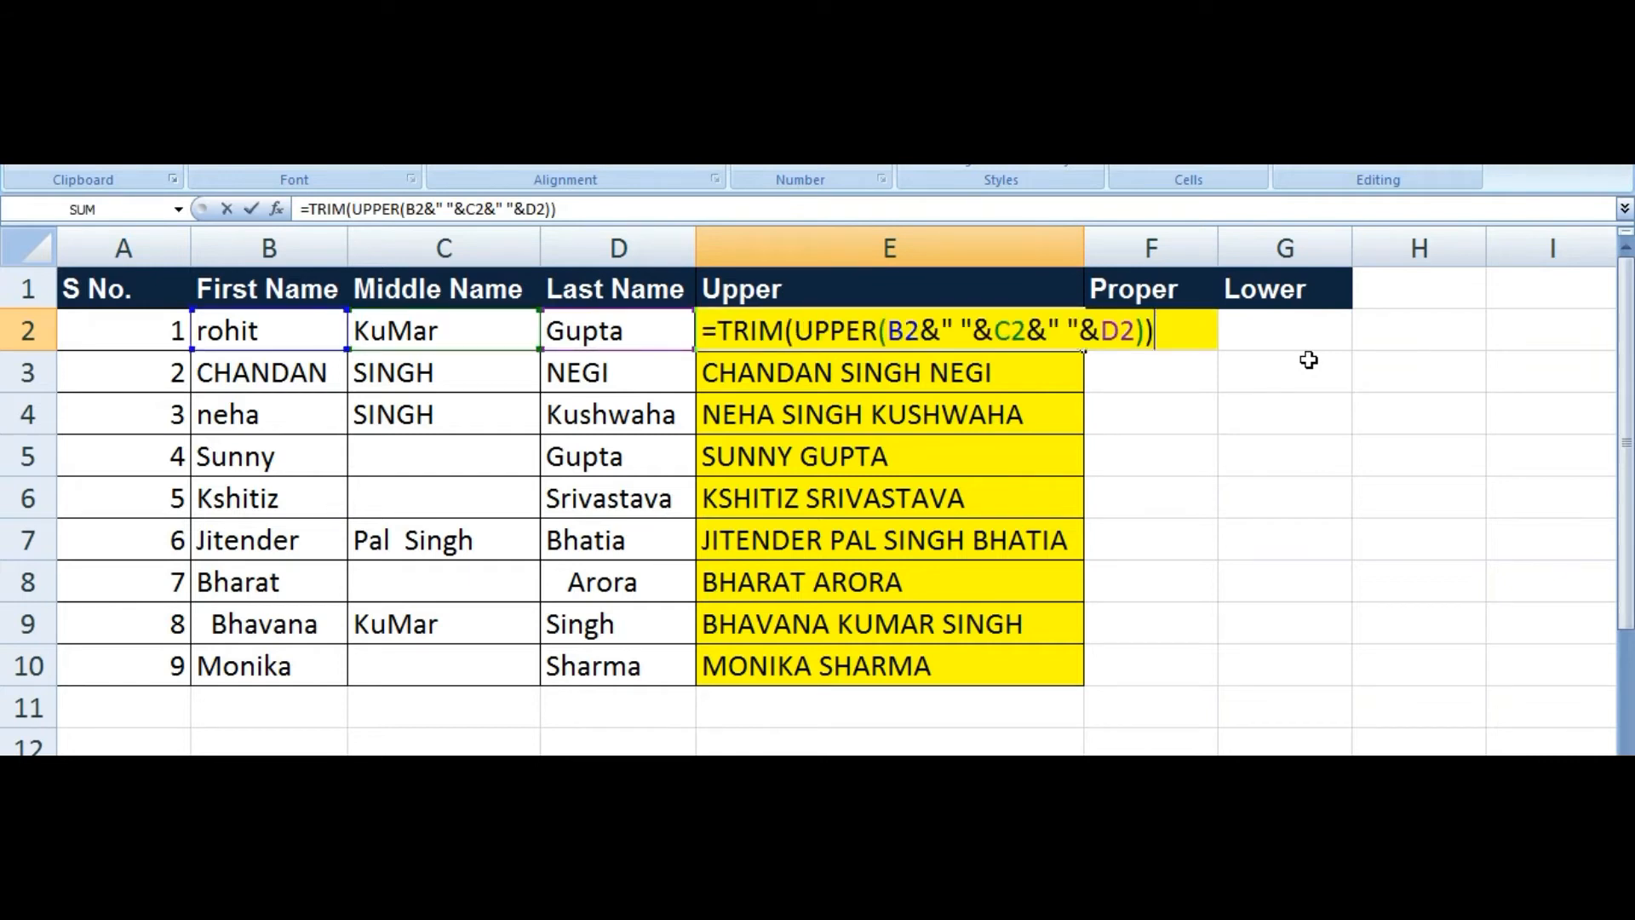
key("shift+Home")
key("ctrl+c")
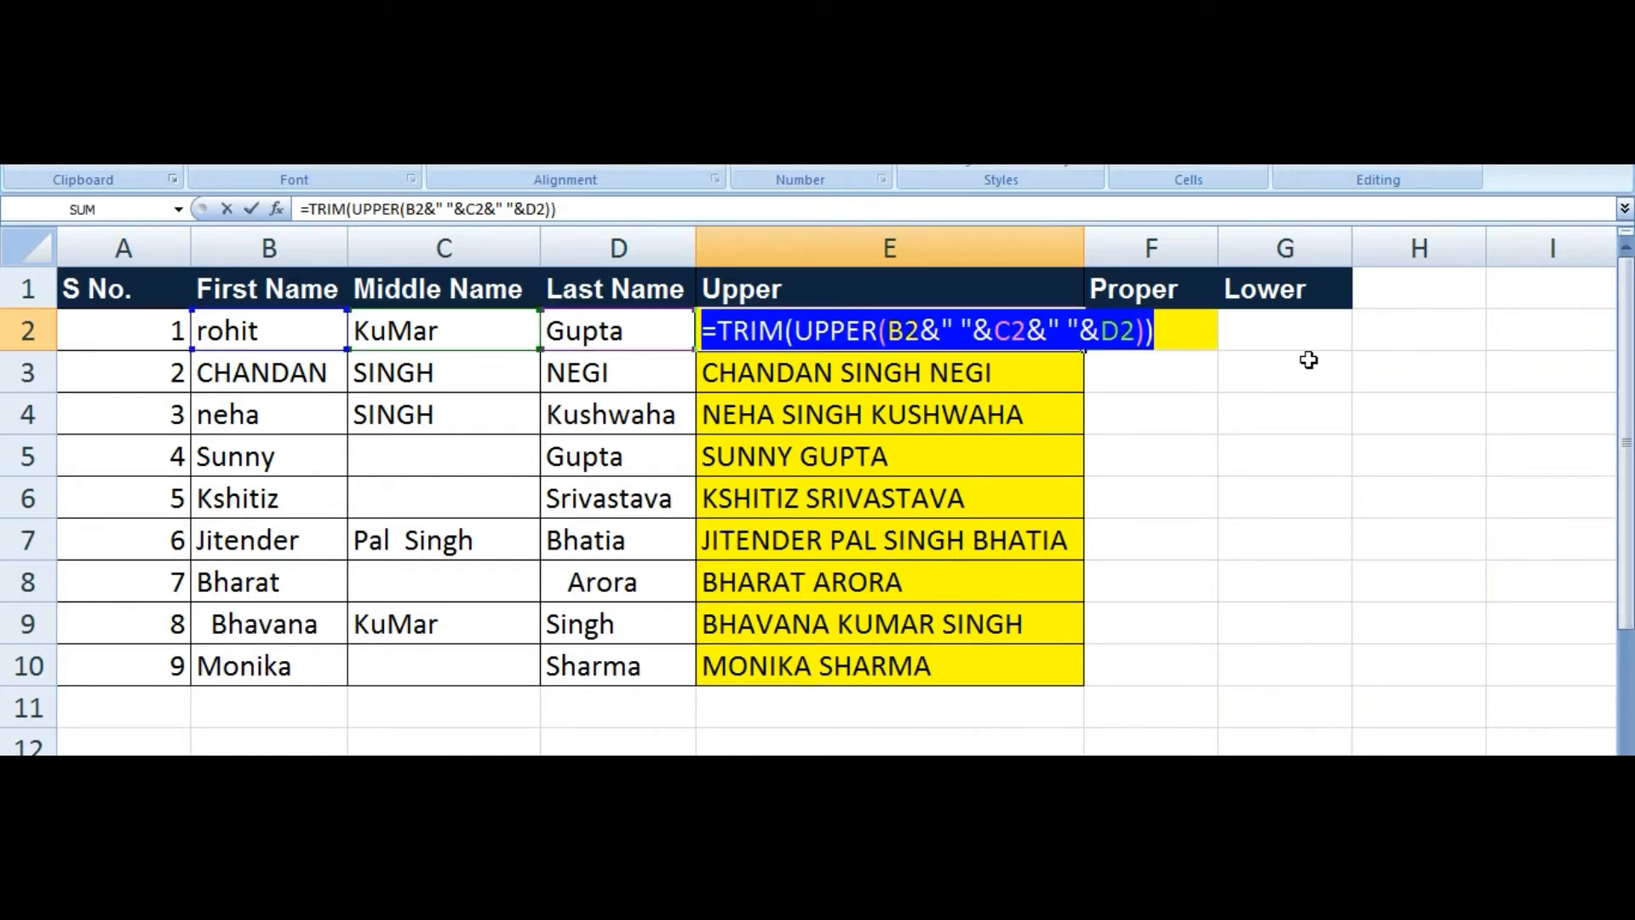
key("Escape")
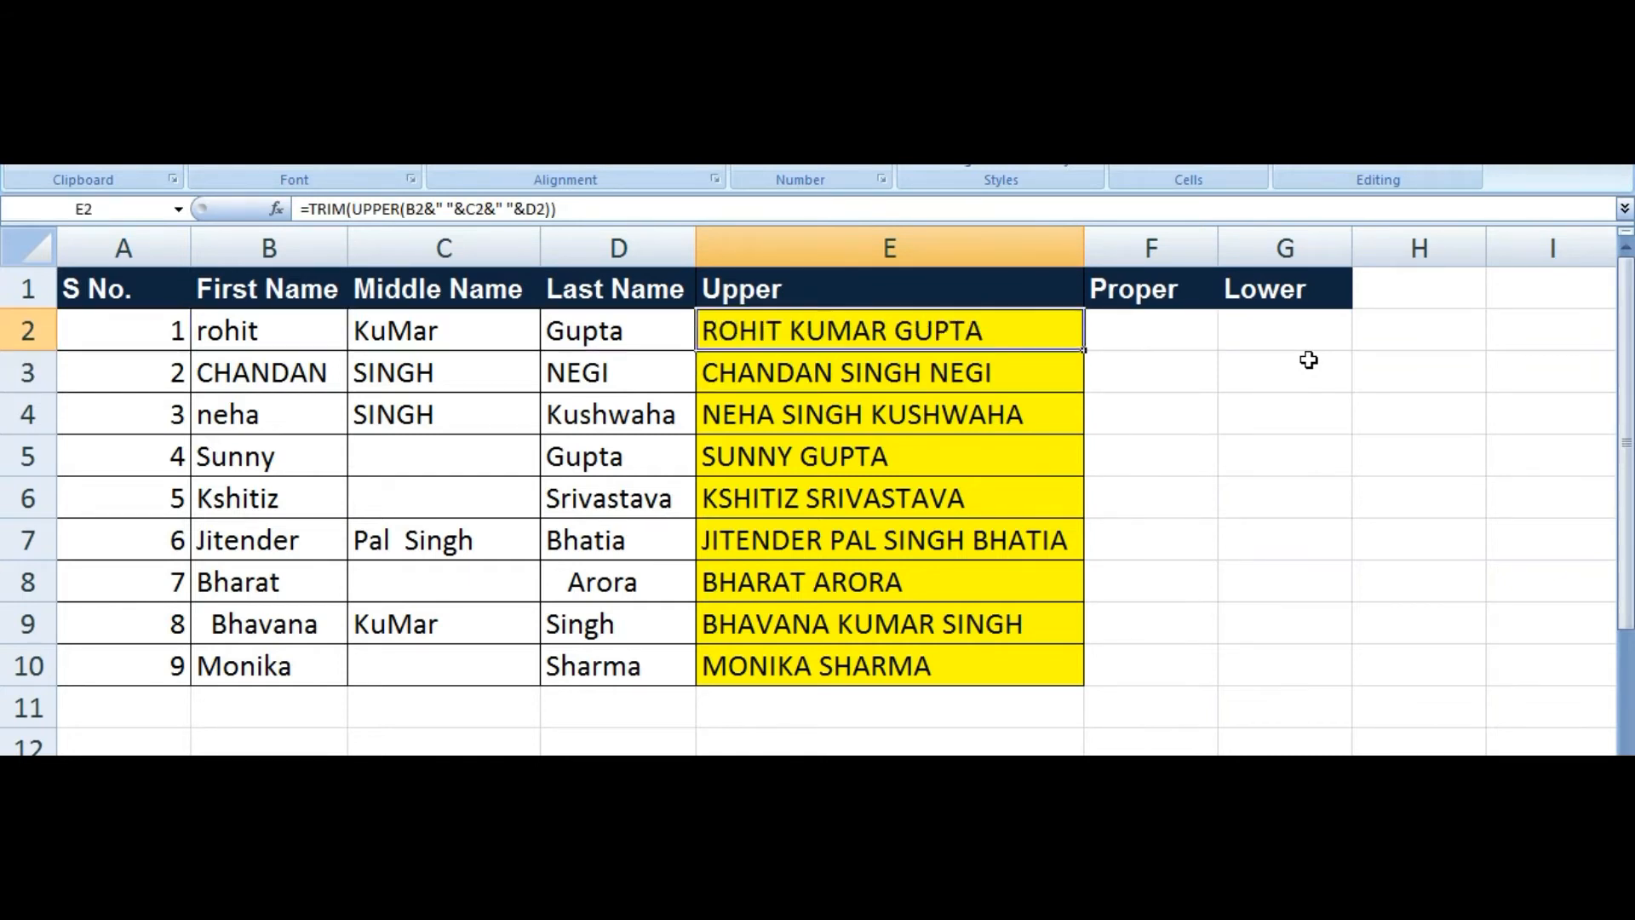
key("Right")
key("ctrl+v")
key("F2")
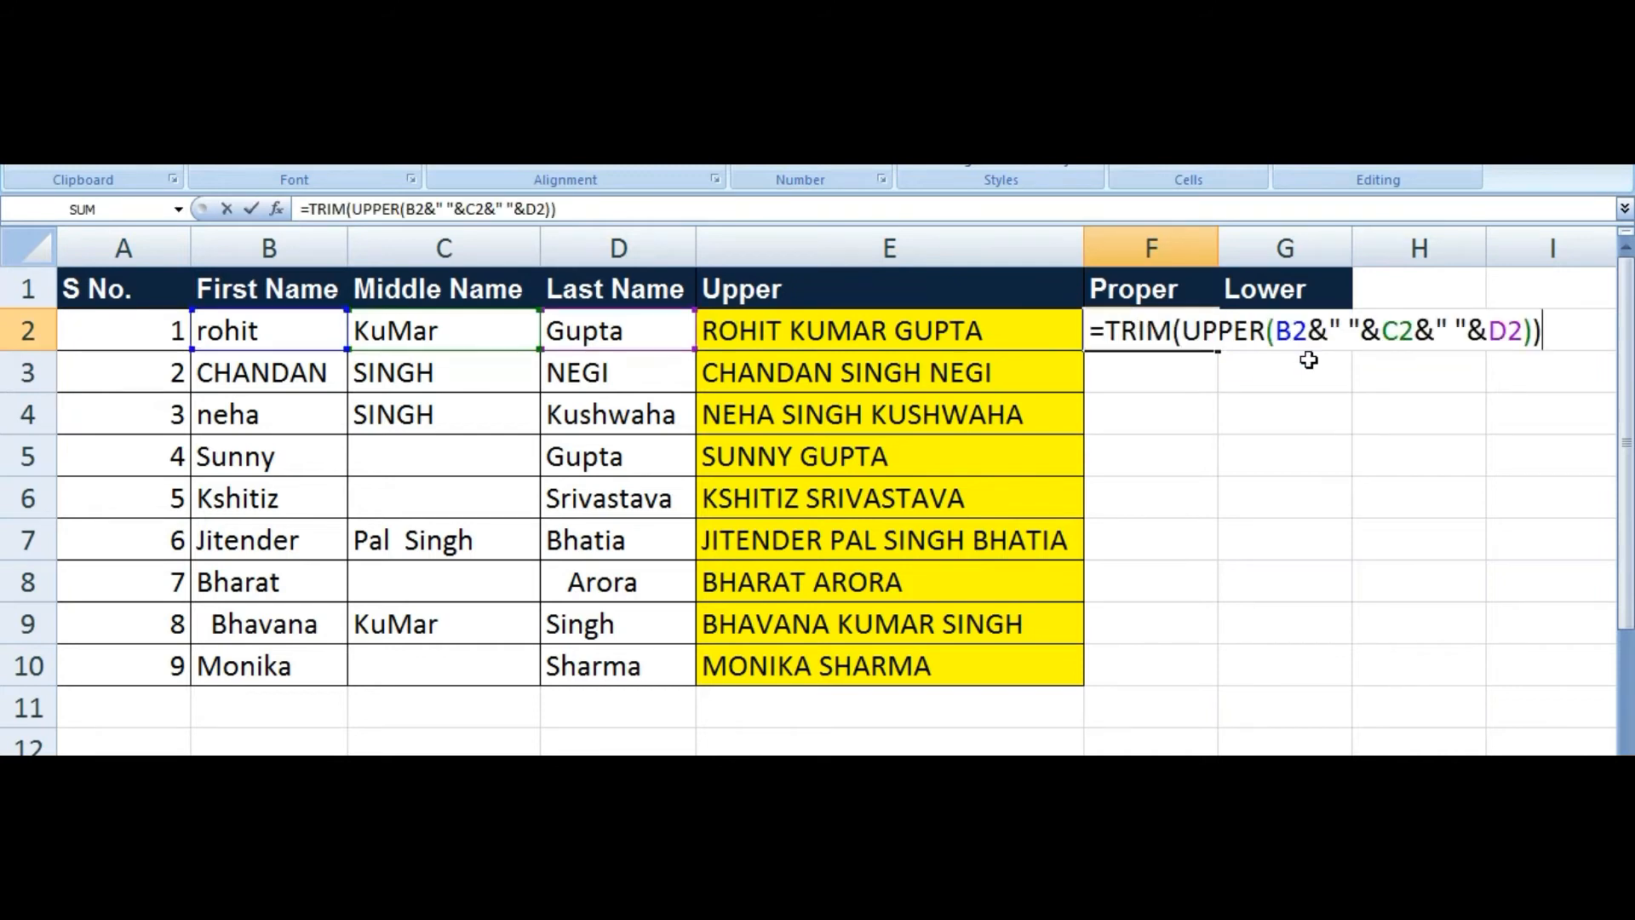
key("Left")
key("Left")
key("Left")
key("Left")
key("Left")
key("Left")
key("Left")
key("Left")
key("Left")
key("Left")
key("Left")
key("Left")
key("Left")
key("Left")
key("Left")
key("Left")
key("Left")
key("Left")
key("Left")
key("Left")
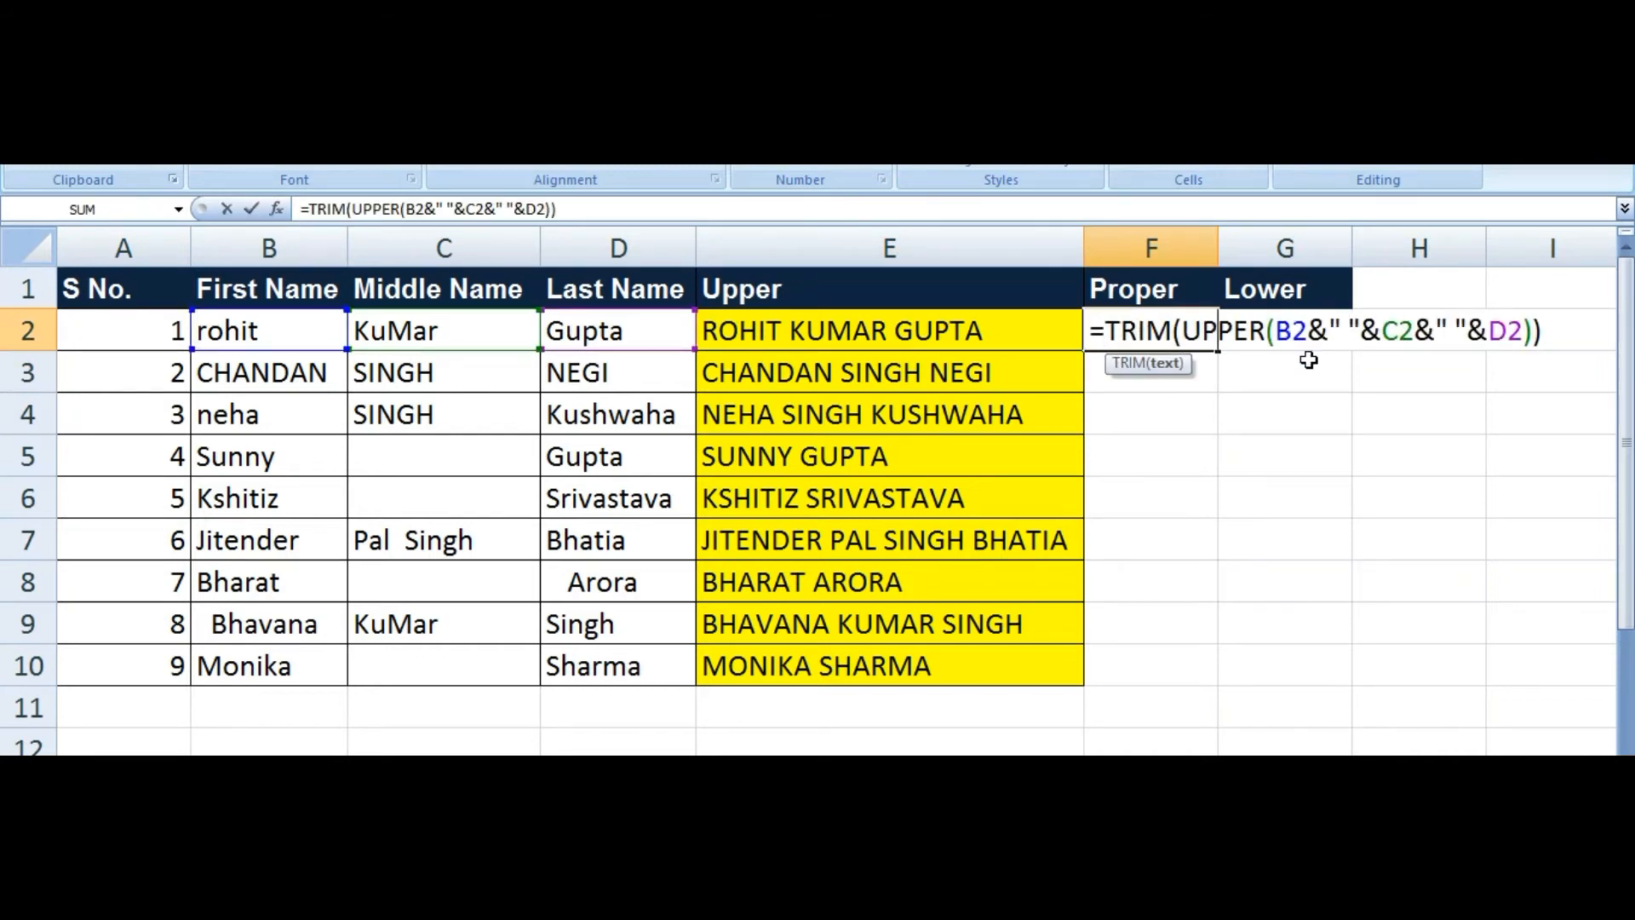
key("Delete")
key("BackSpace")
key("BackSpace")
key("BackSpace")
key("BackSpace")
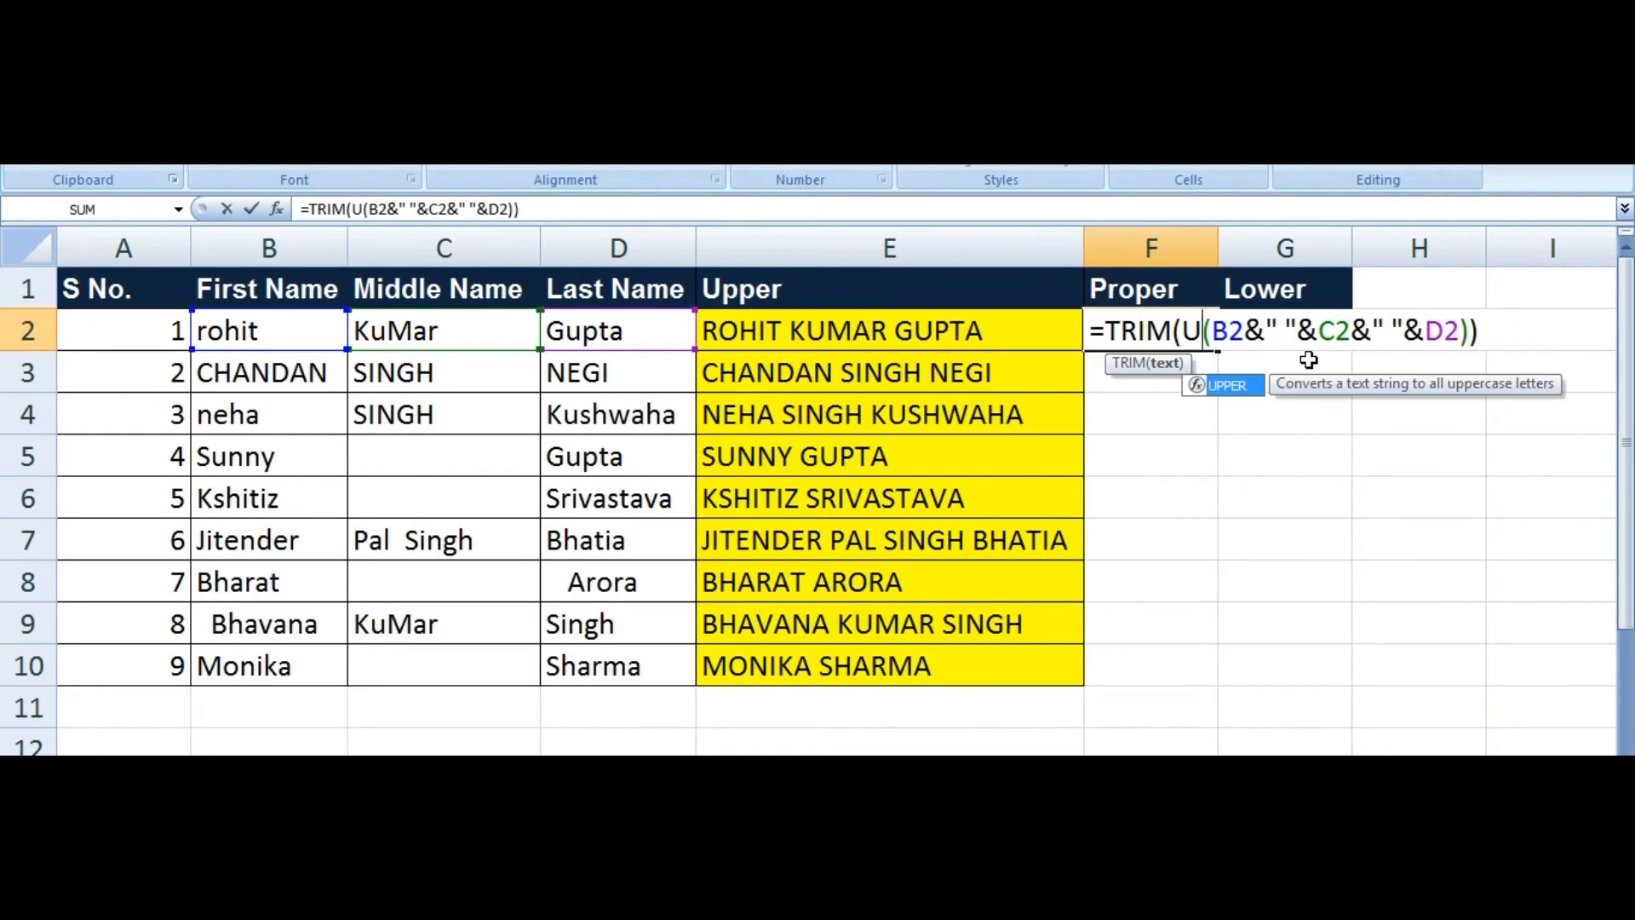
type("p")
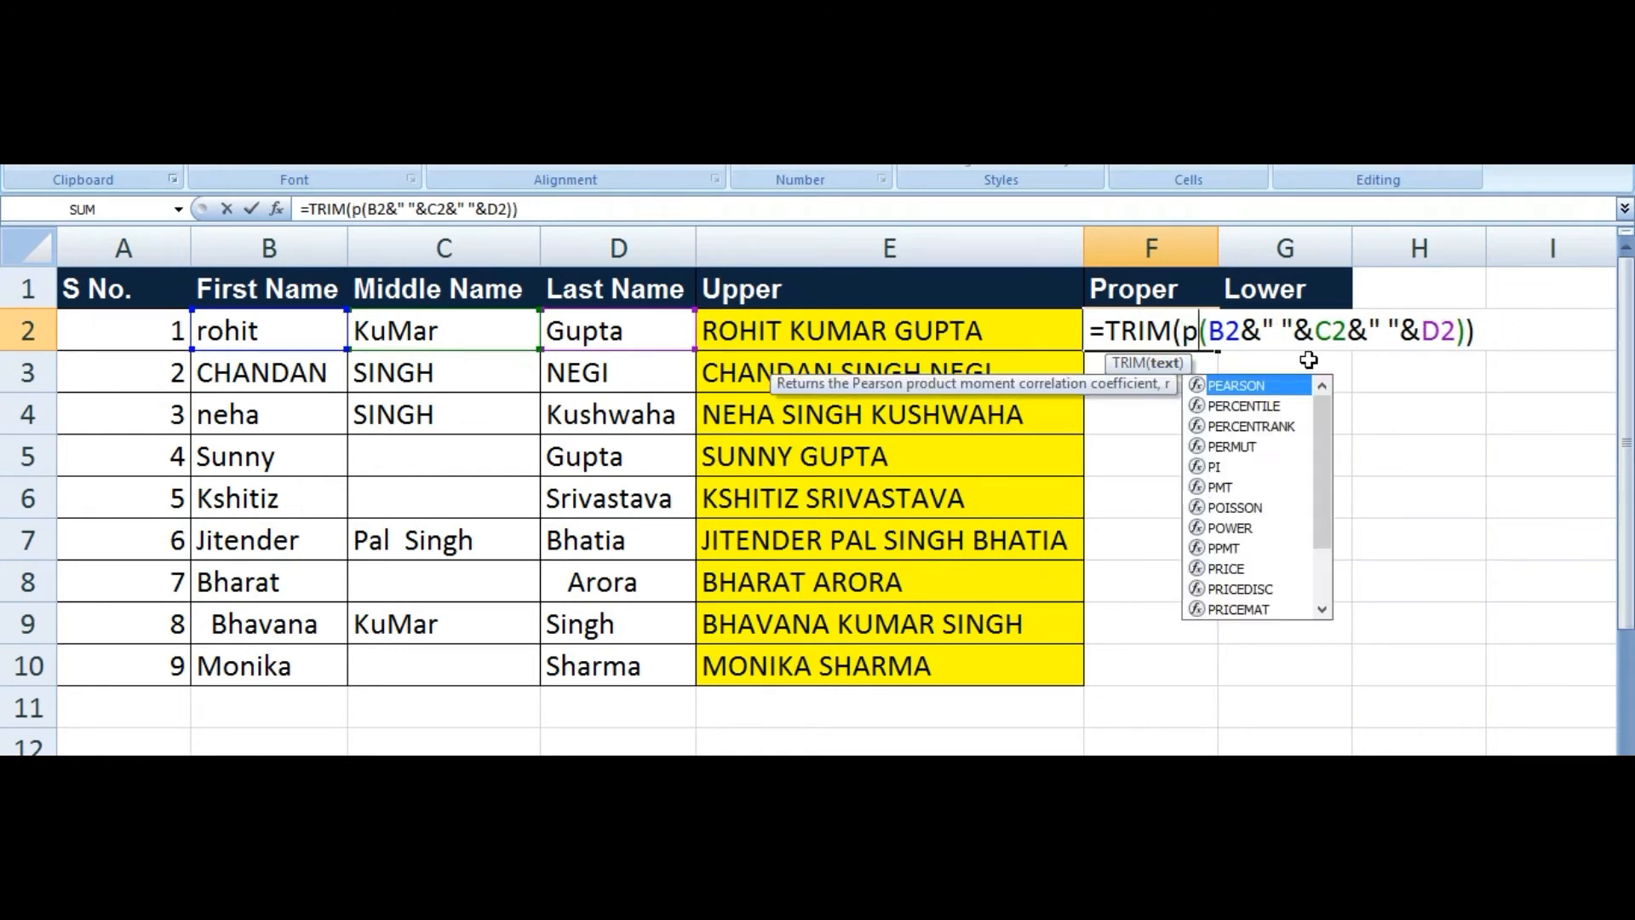
type("r")
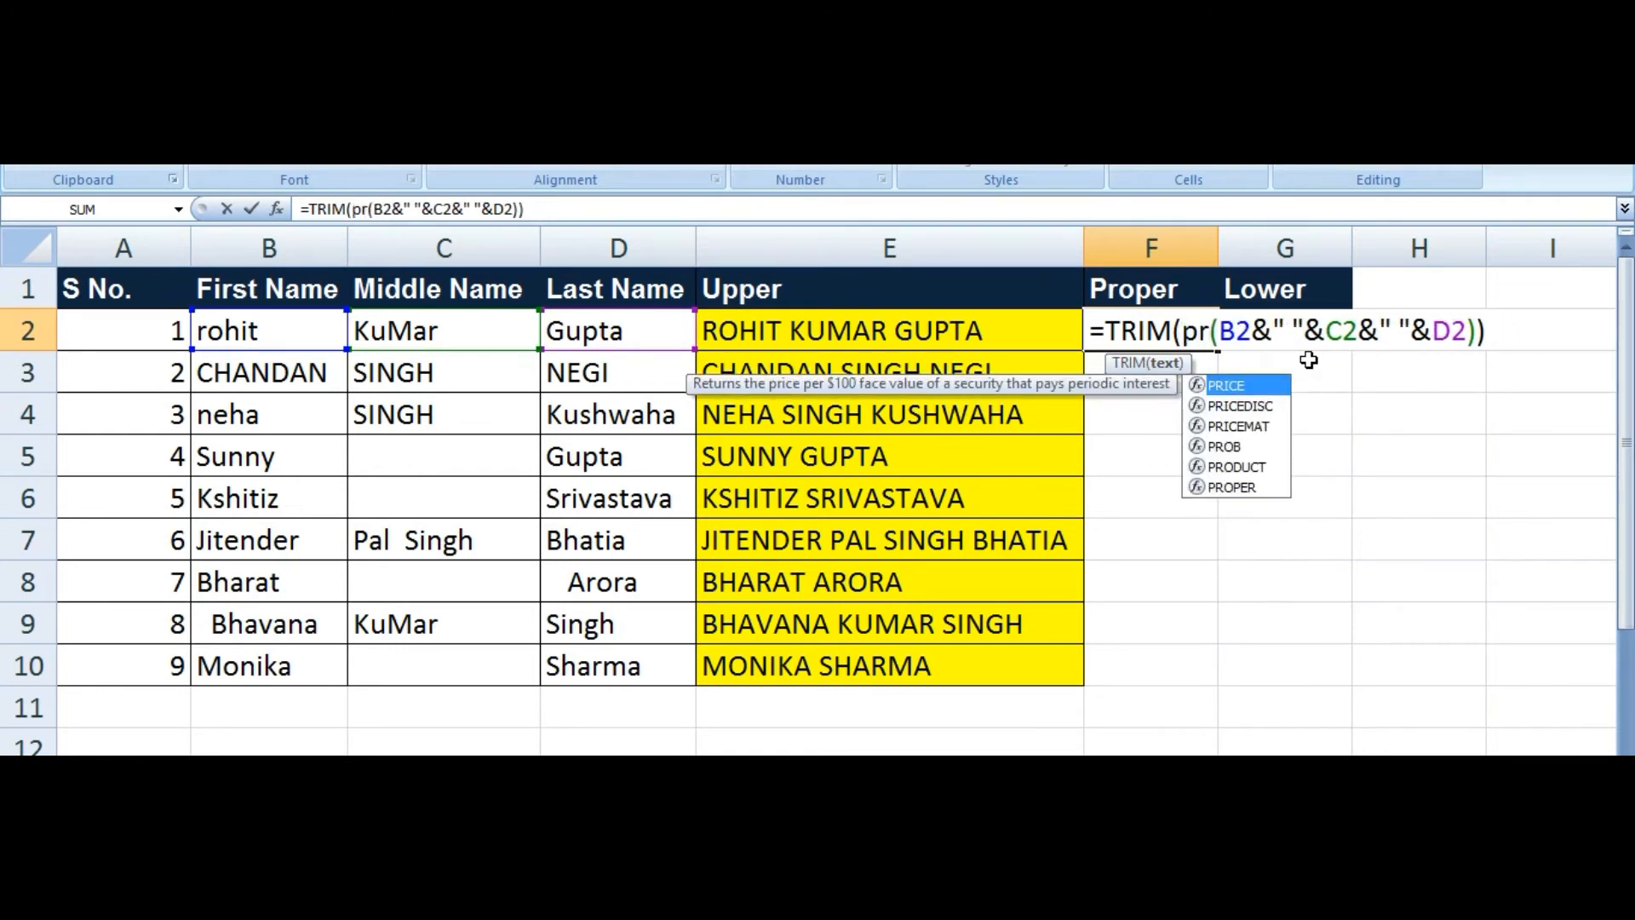
key("Down")
key("Down")
key("Down")
key("Down")
key("Down")
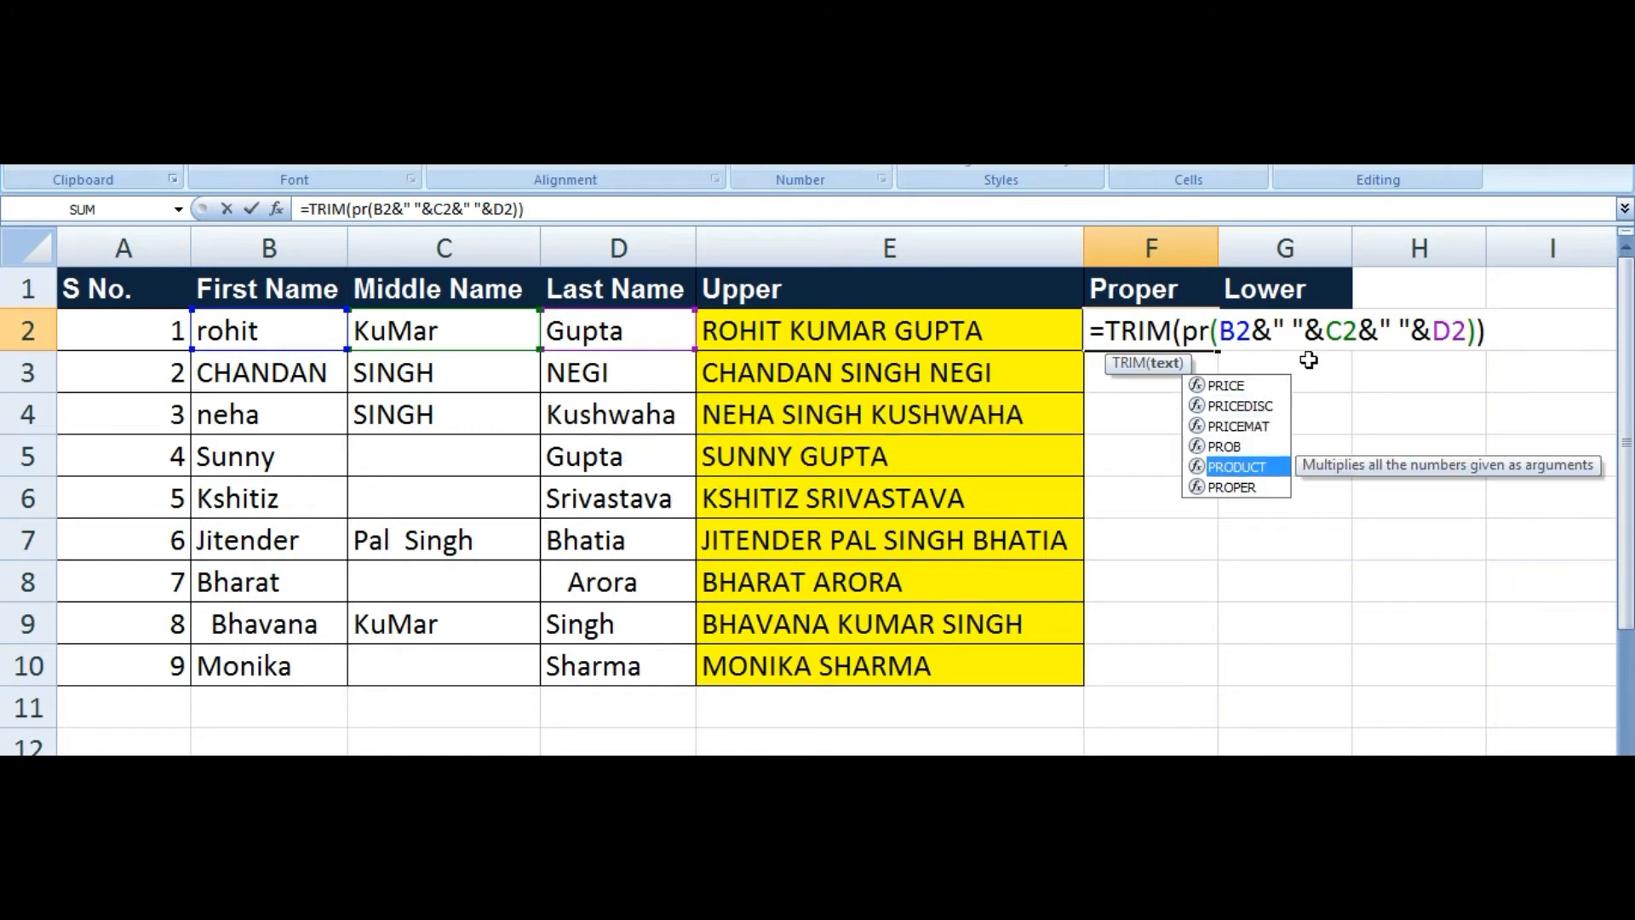
key("Tab")
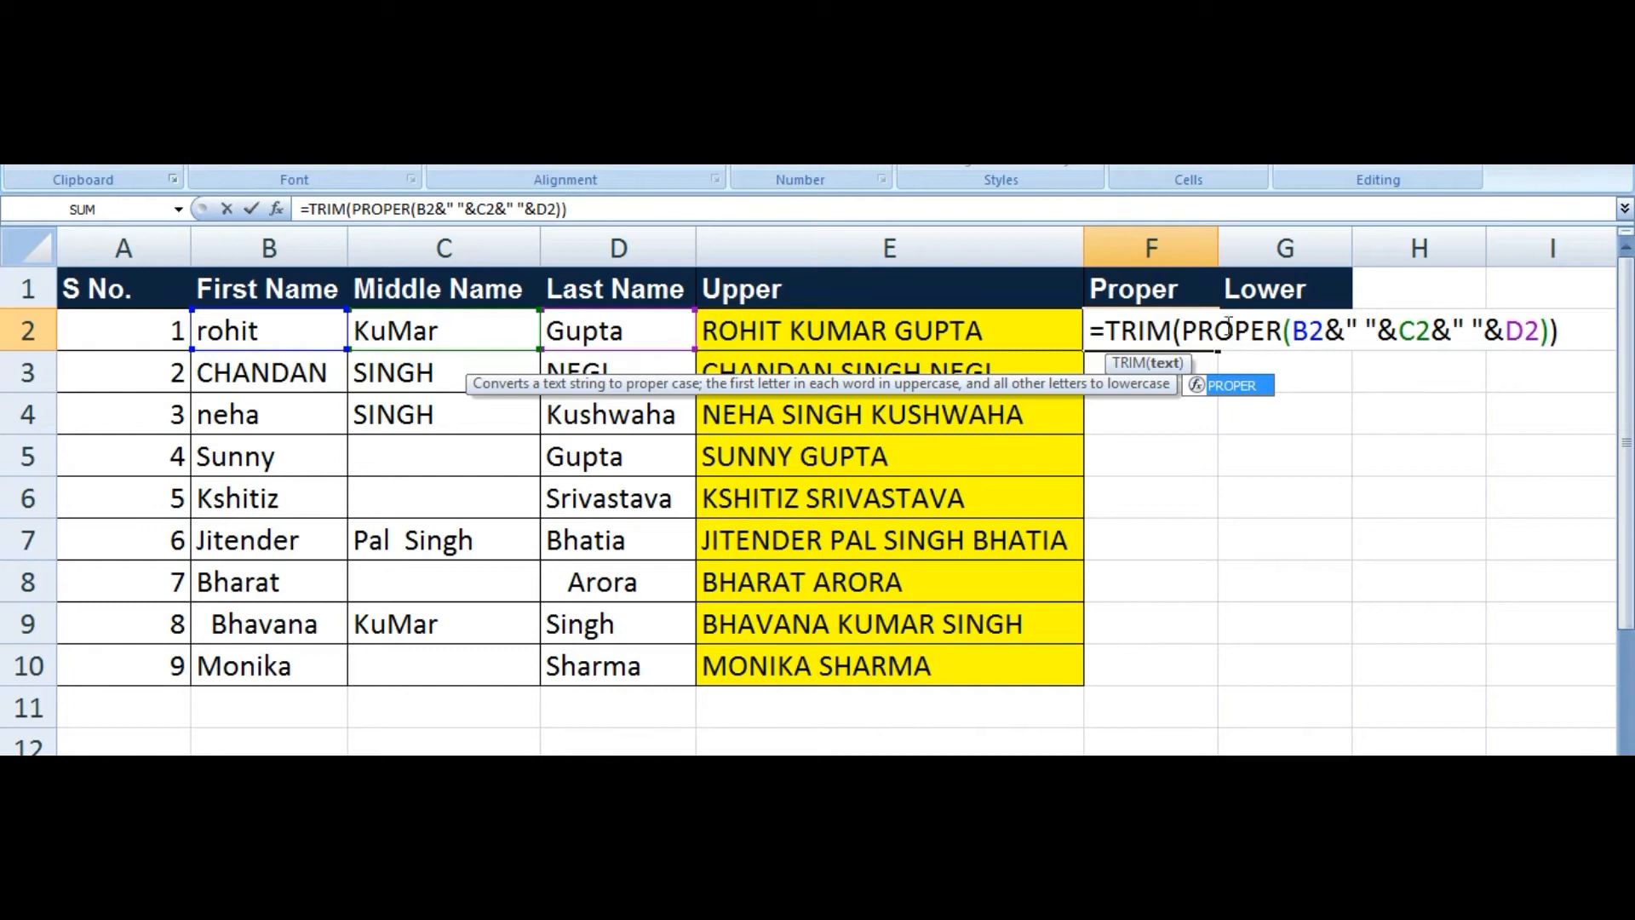
key("Return")
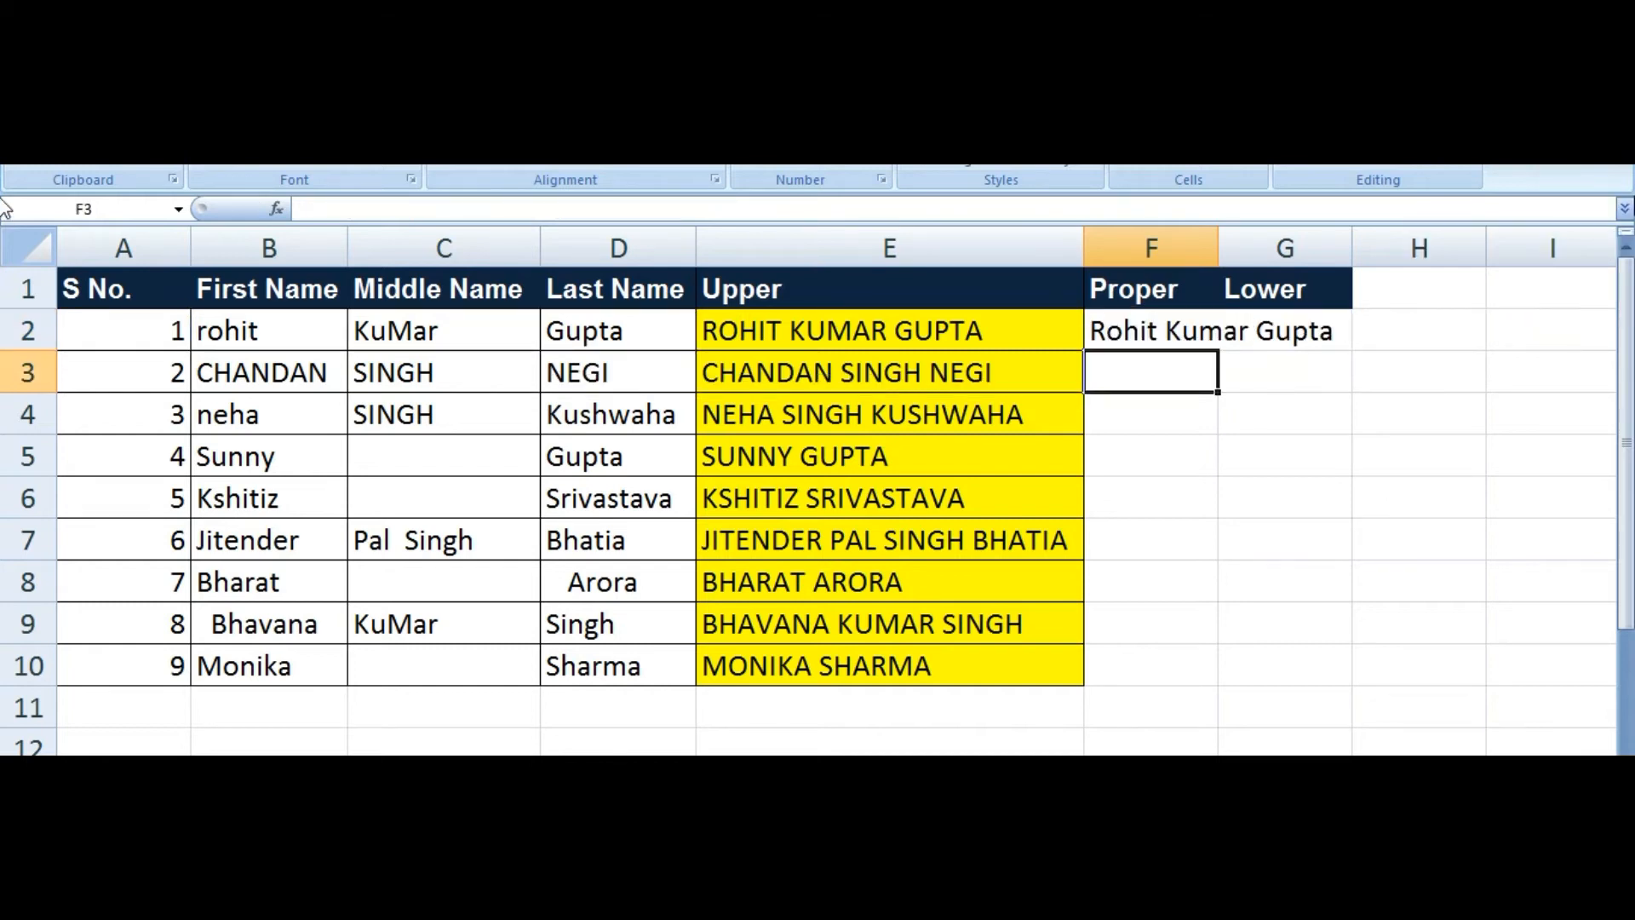
left_click(1141, 335)
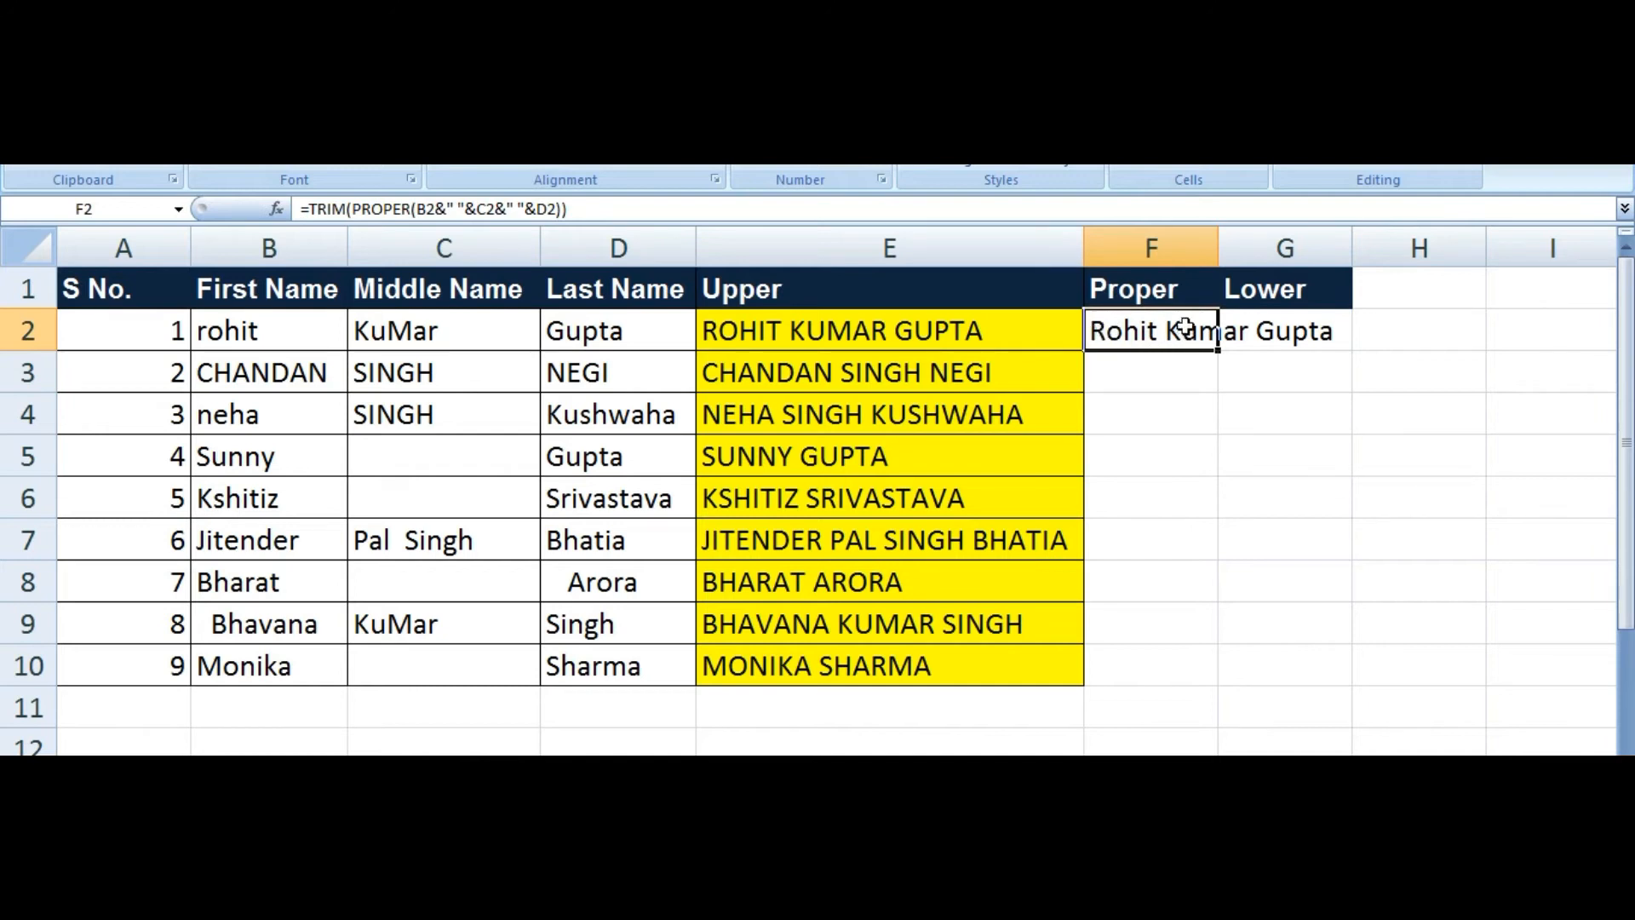
left_click(1259, 337)
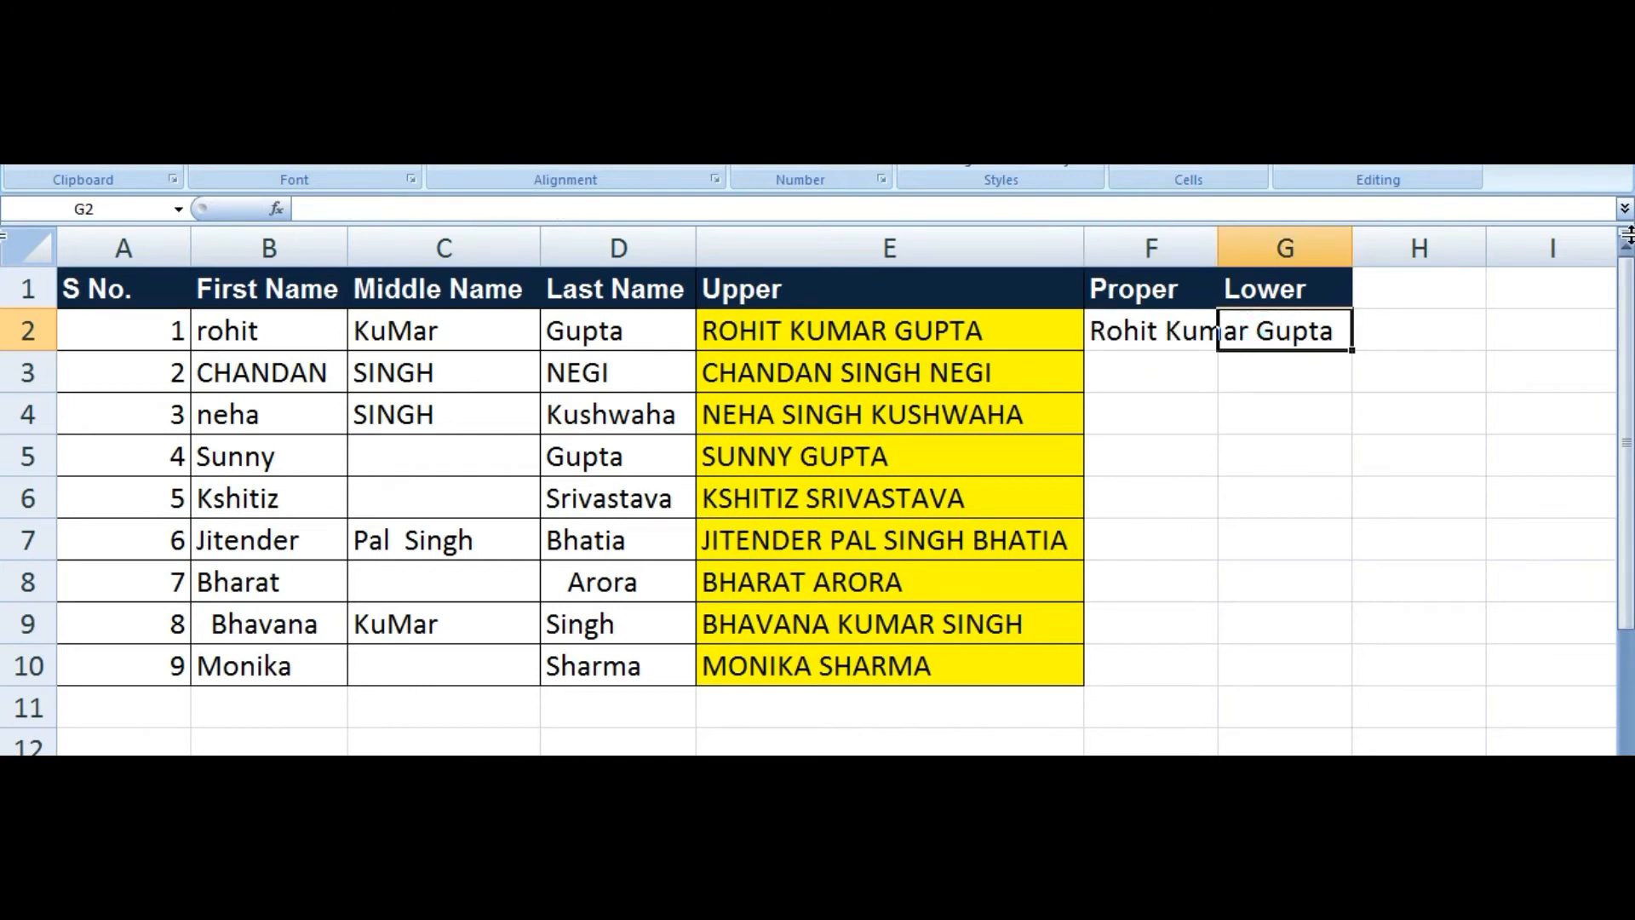
Step: Paste the formula into G2 and swap UPPER for LOWER, giving =TRIM(LOWER(B2&" "&C2&" "&D2))
key("ctrl+v")
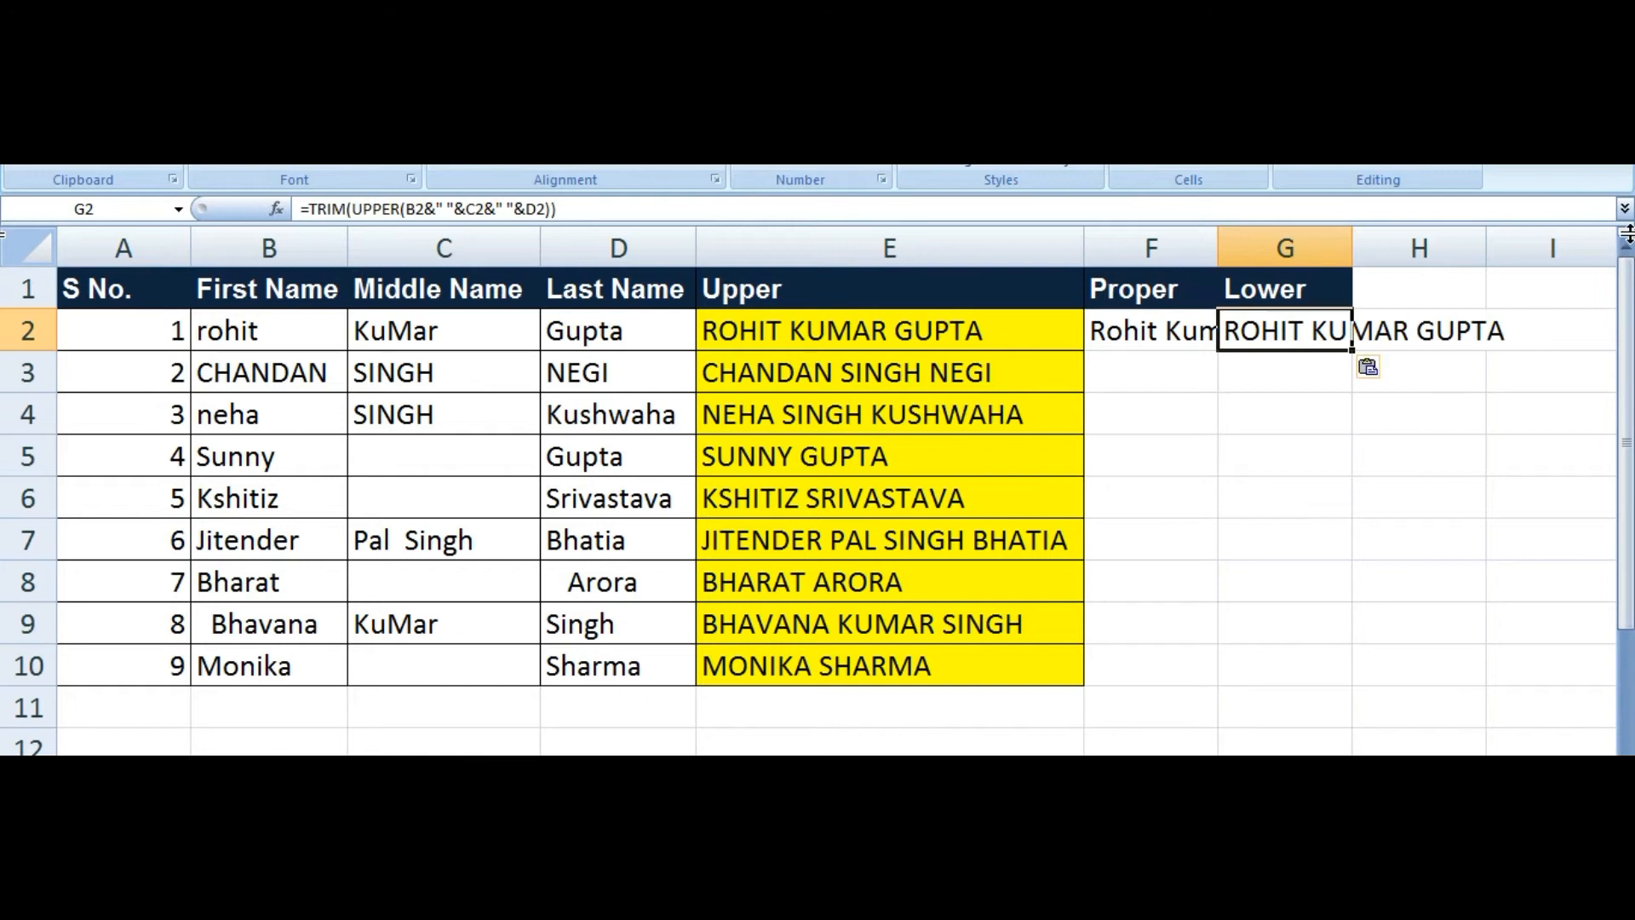
key("F2")
key("Up")
key("Right")
key("Right")
key("Right")
key("Right")
key("Right")
key("Right")
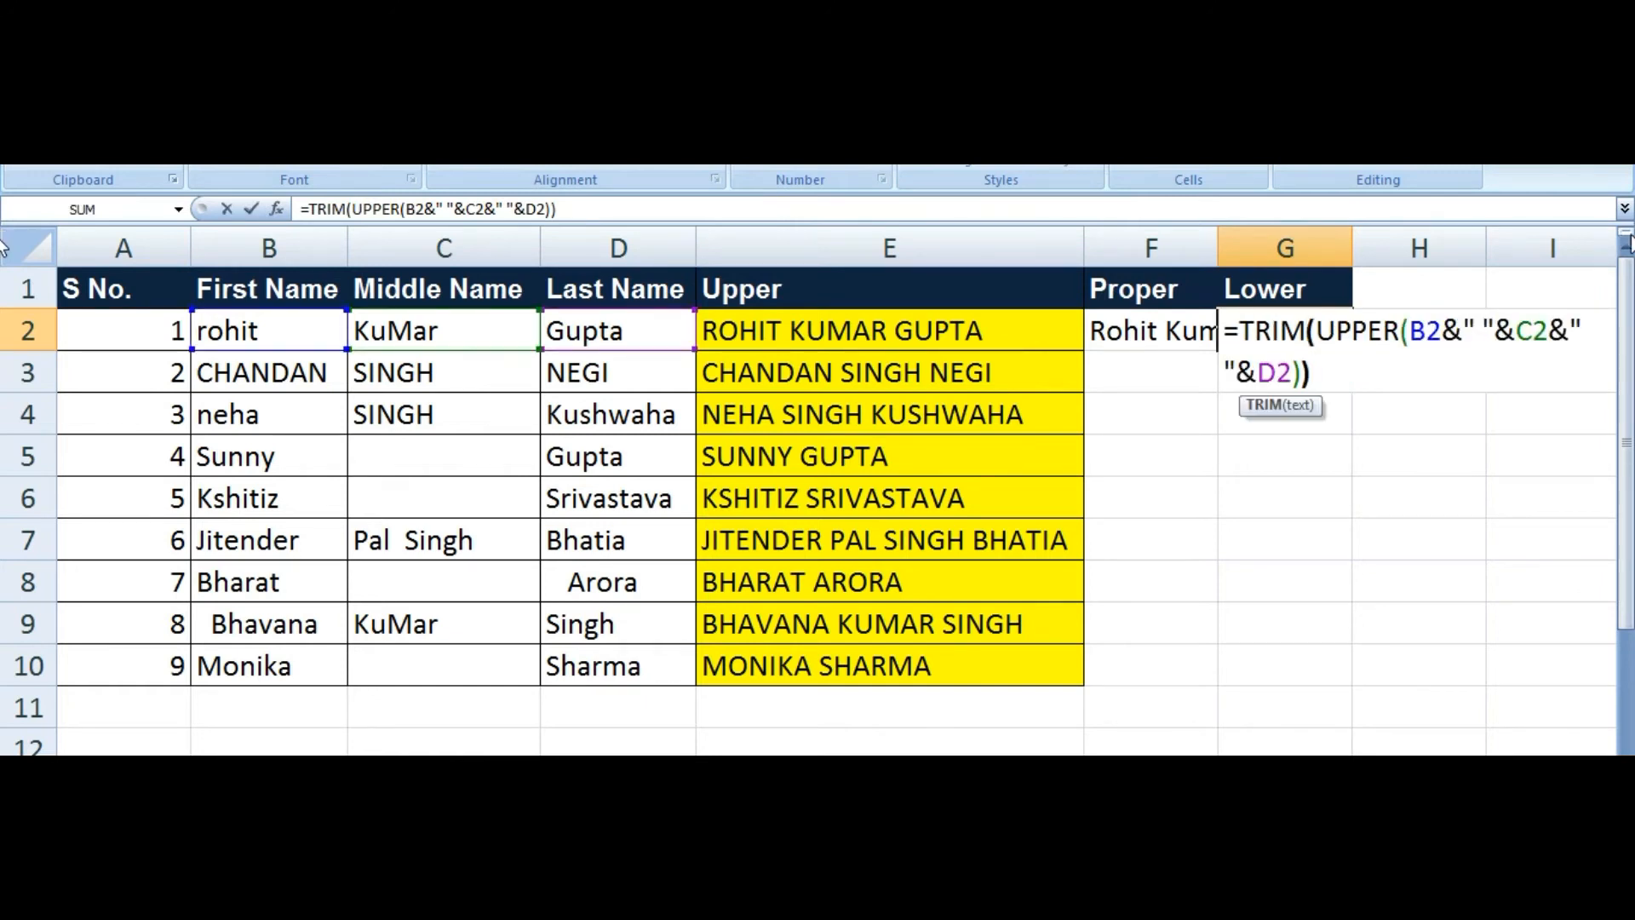
key("BackSpace")
key("BackSpace")
key("BackSpace")
key("BackSpace")
key("BackSpace")
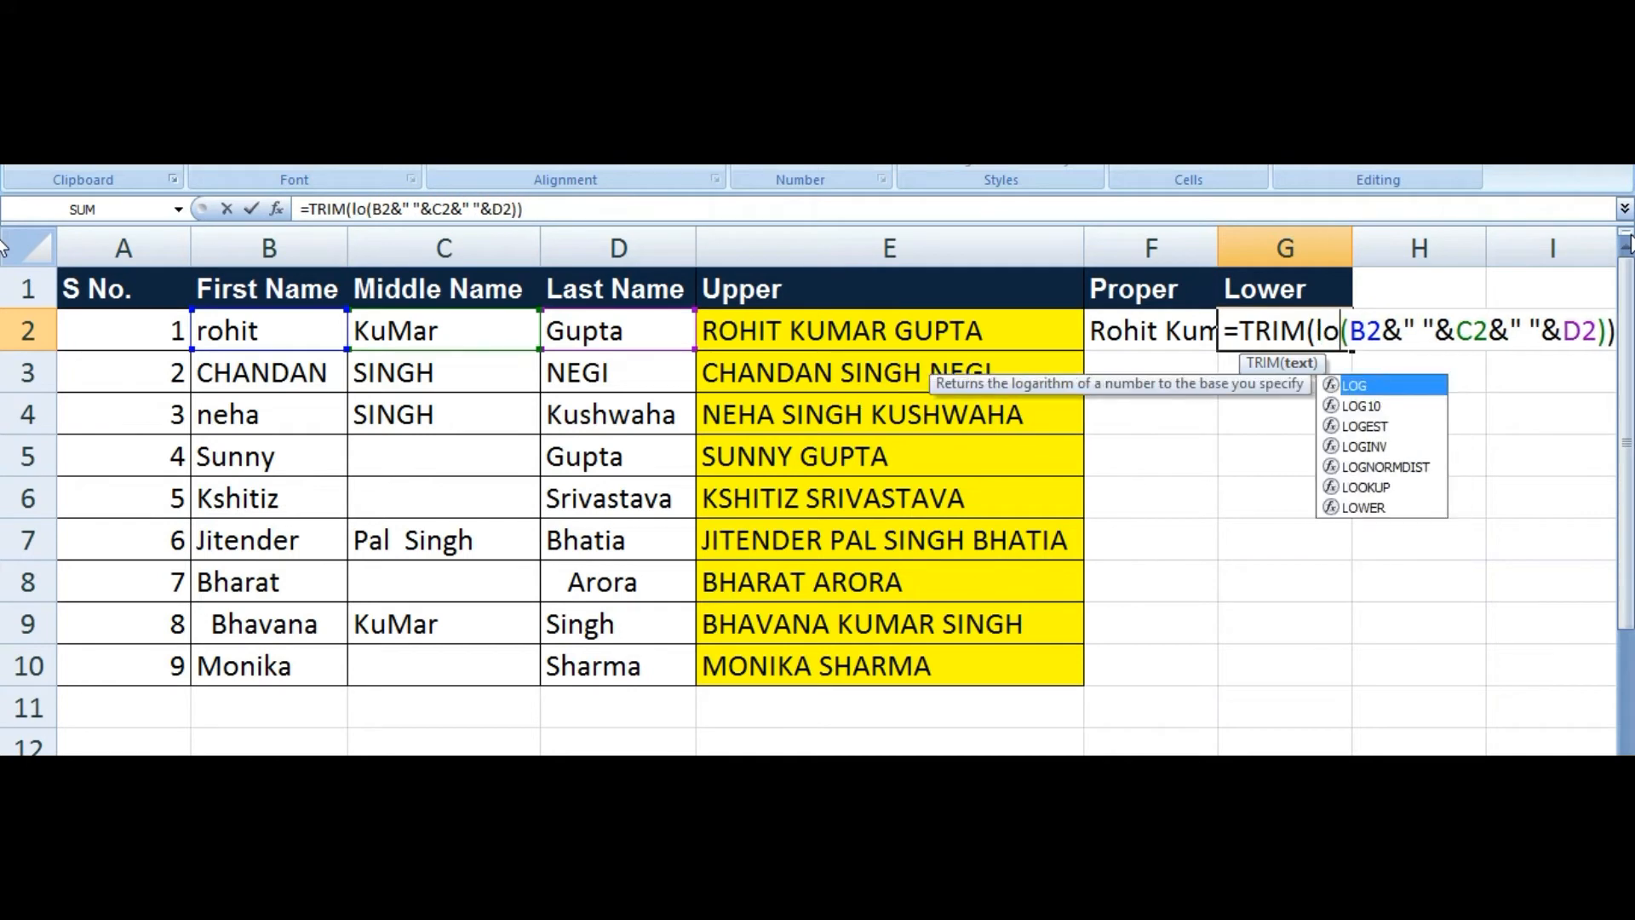
type("we")
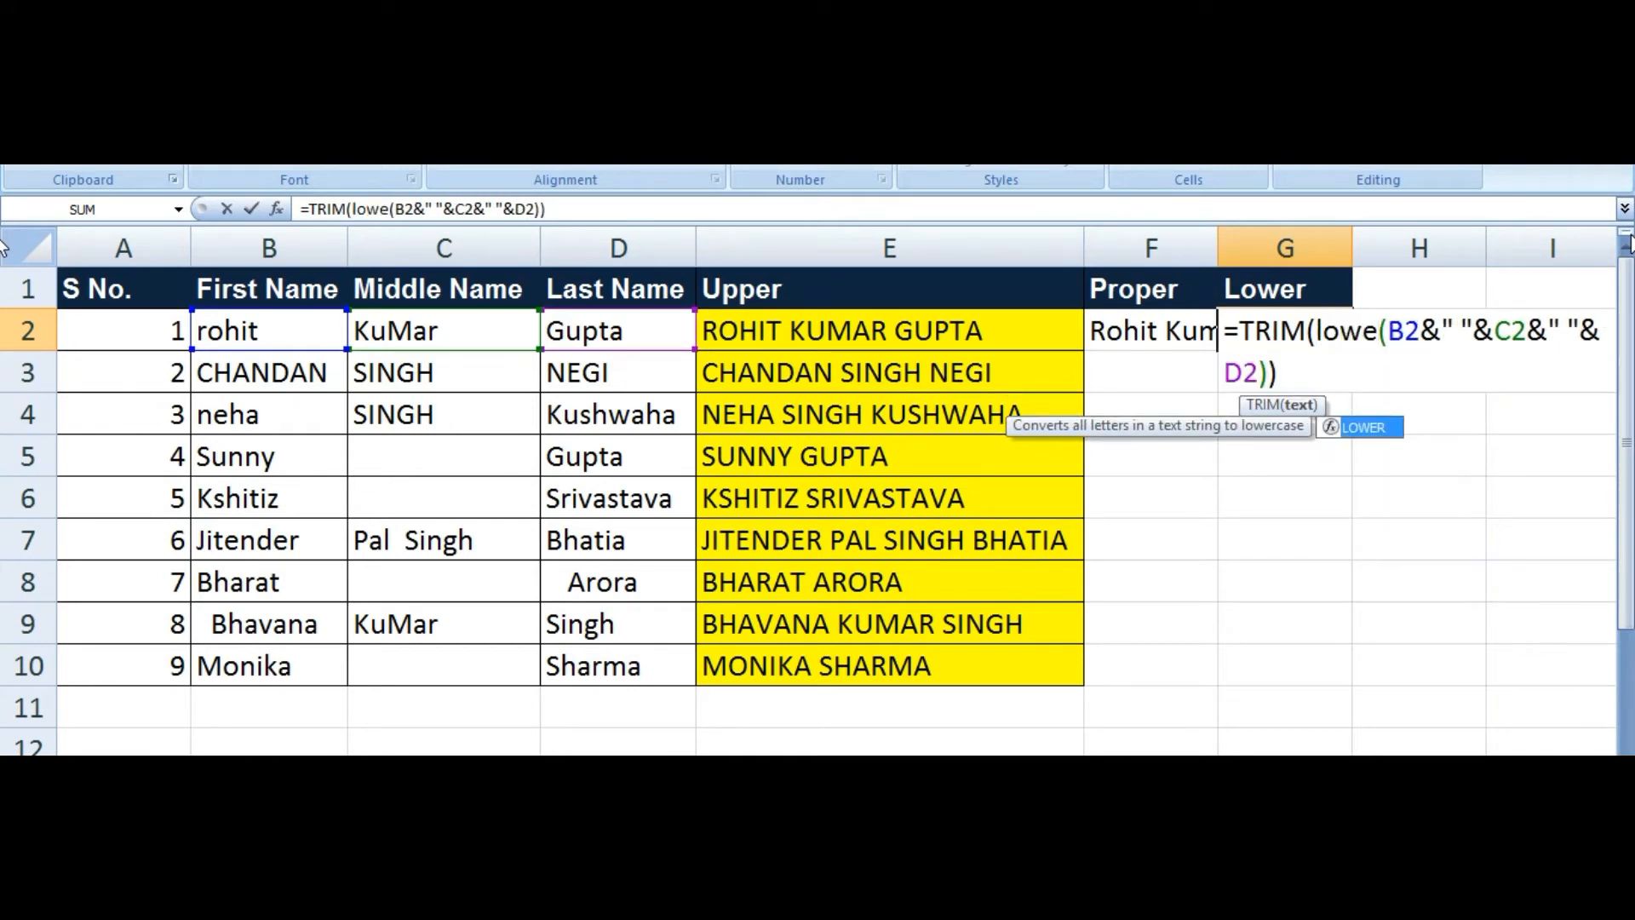
key("Tab")
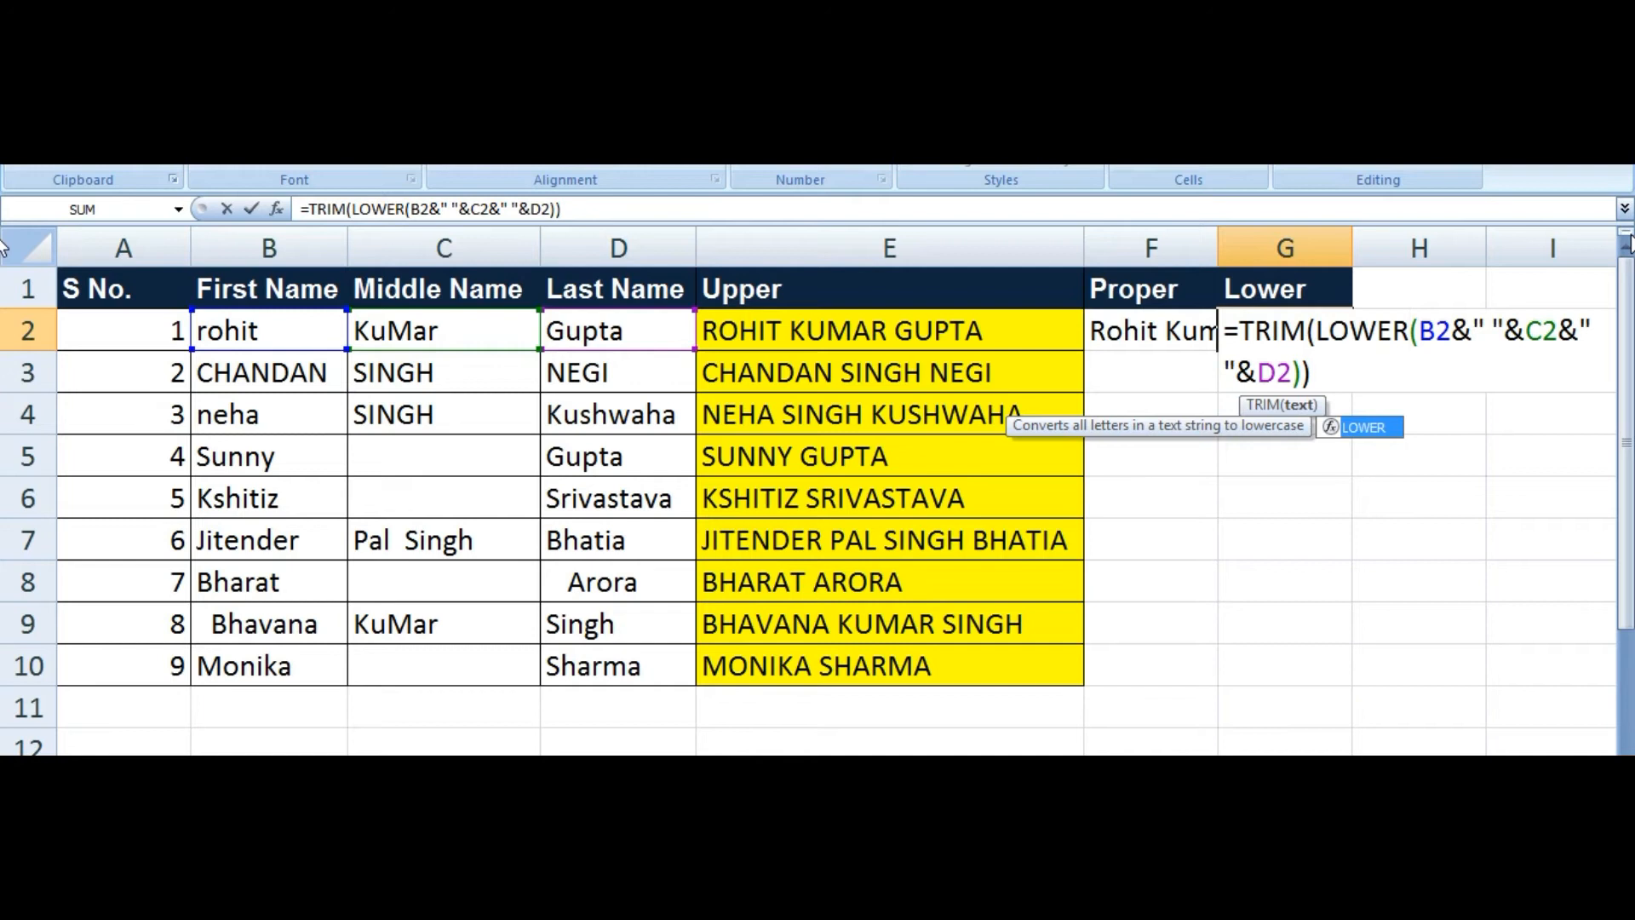
key("Return")
Step: Select F2:G10 under Proper and Lower
key("Up")
key("Left")
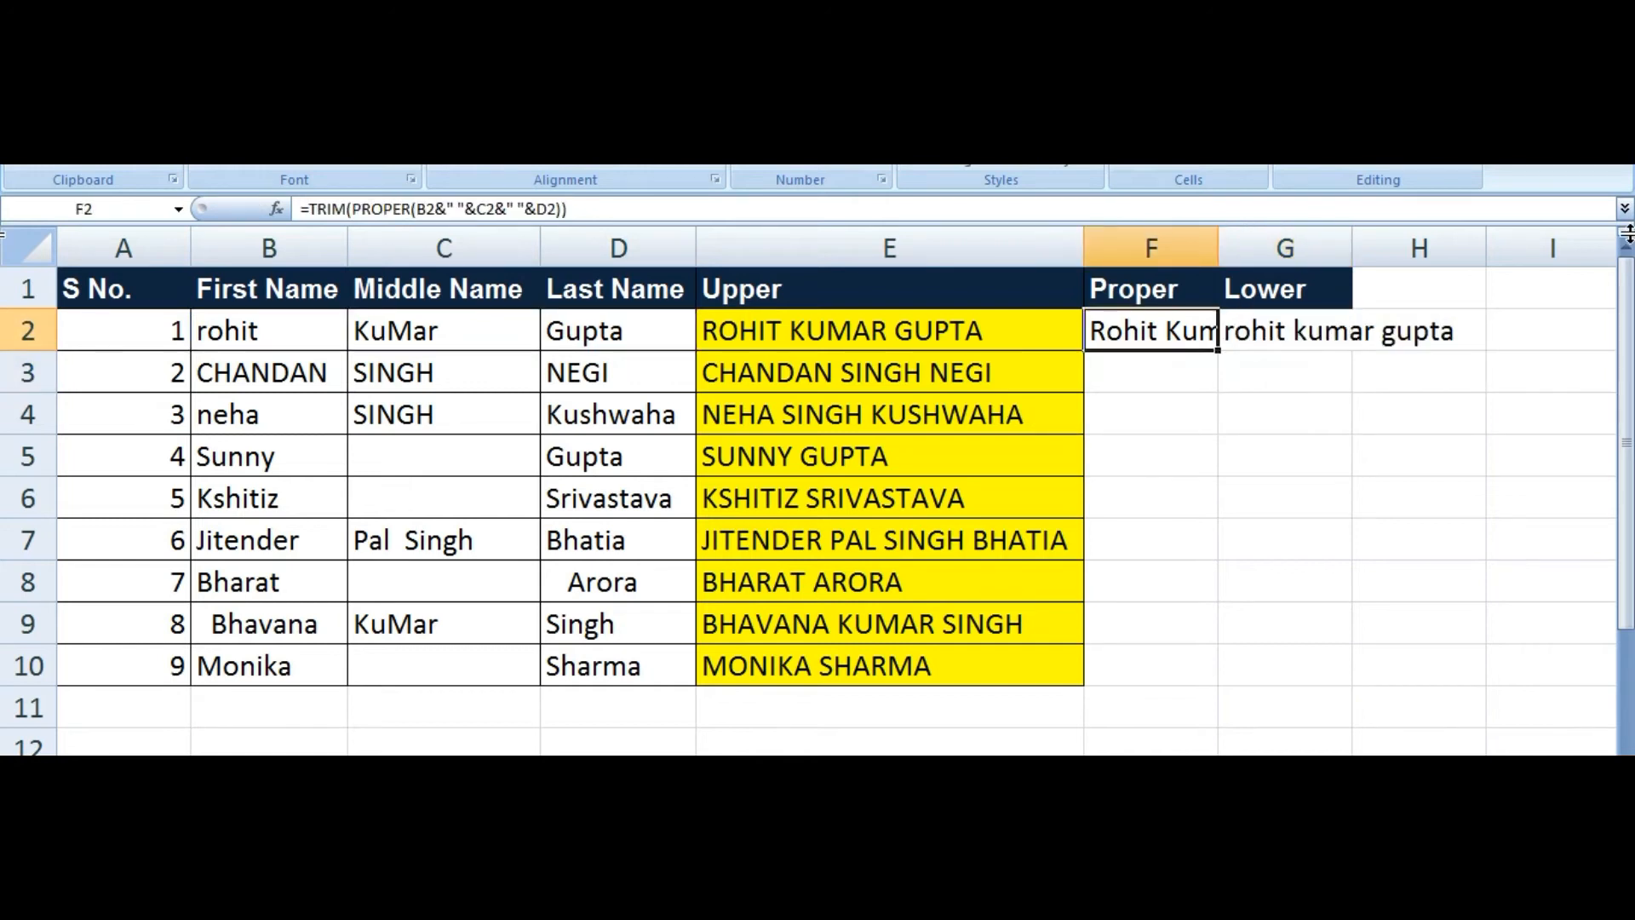
key("shift+Right")
key("shift+Down")
key("shift+Down")
key("shift+Down")
key("shift+Down")
key("shift+Down")
key("shift+Down")
key("shift+Down")
key("shift+Down")
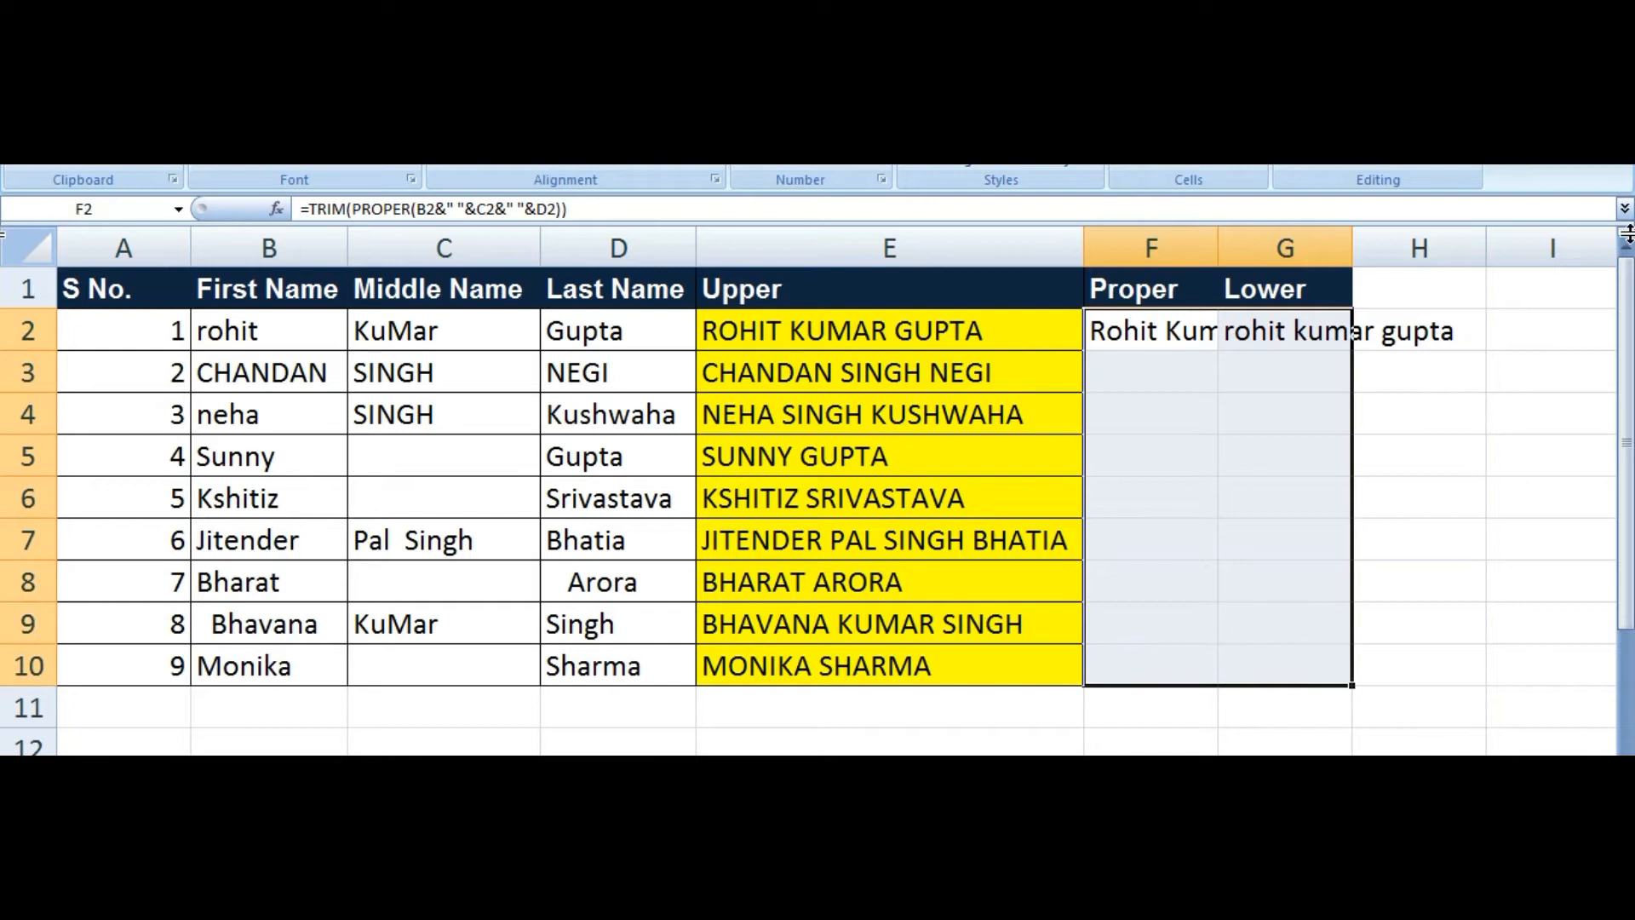
Step: Fill the Proper and Lower formulas down to row 10 and autofit those columns
key("ctrl+d")
key("alt+h")
key("o")
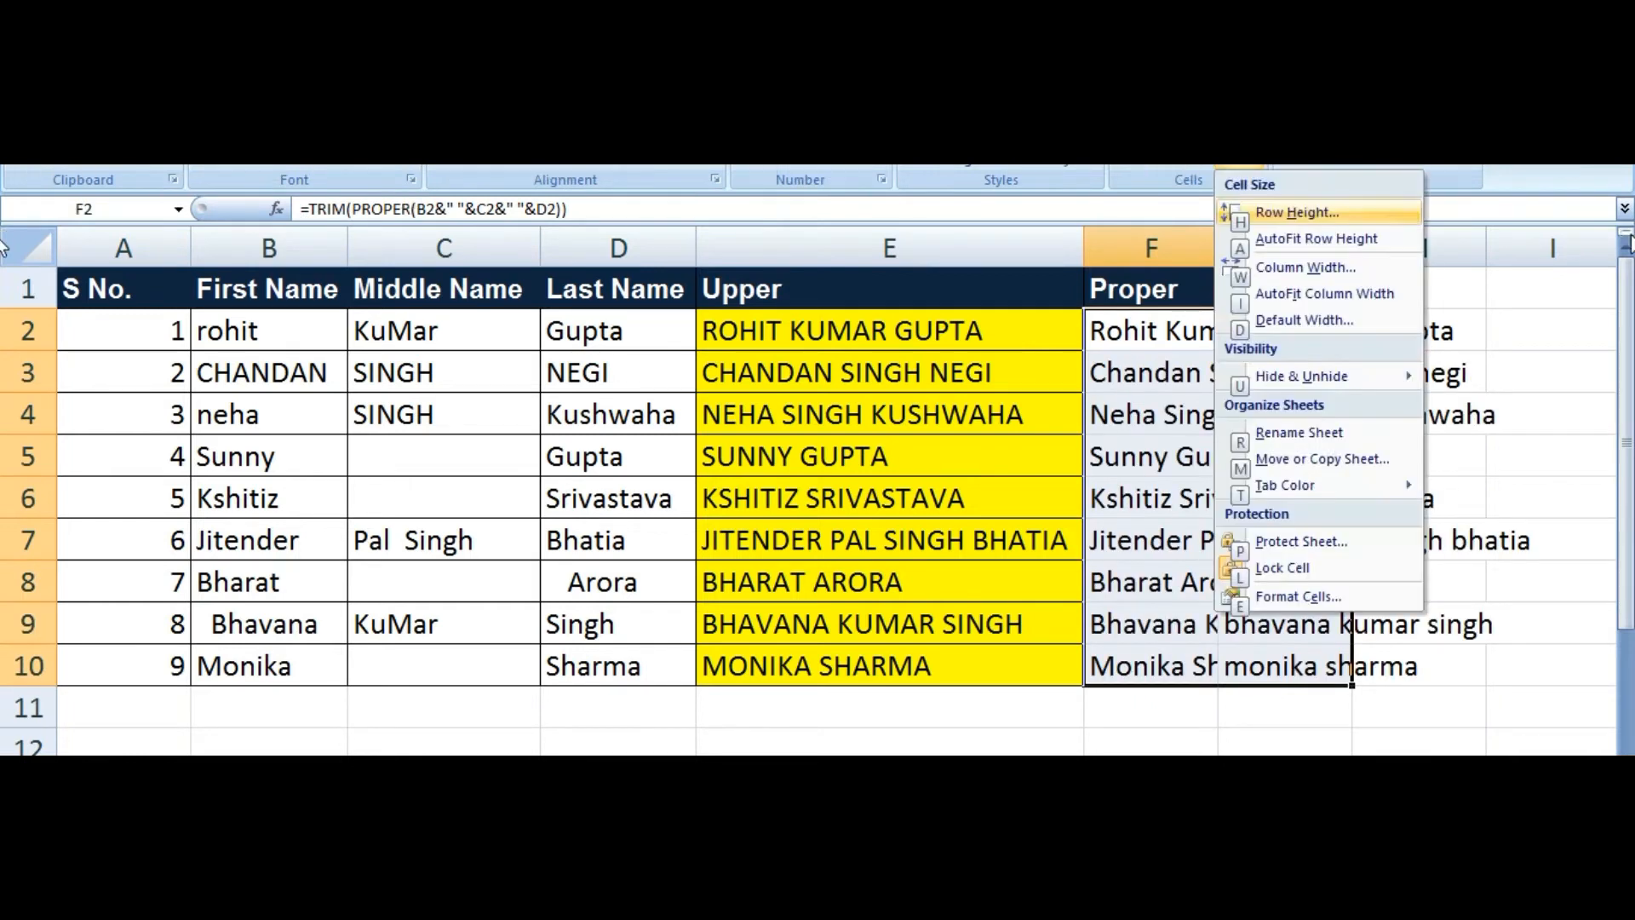
key("i")
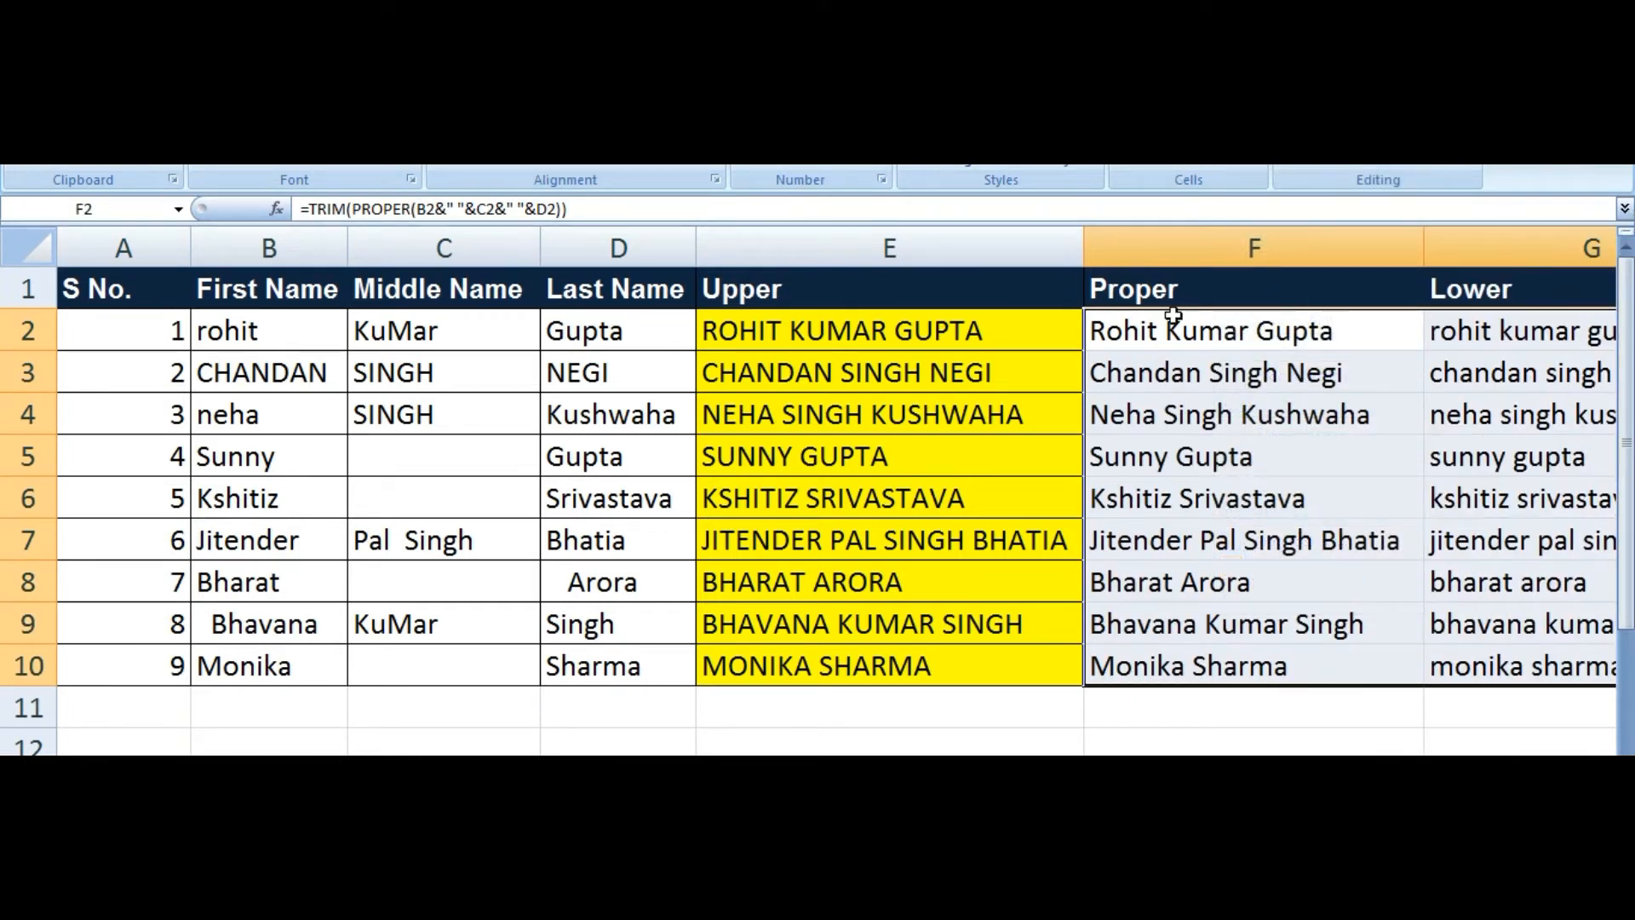
Step: Narrow columns E, F and G, then autofit columns B through H across the name table
left_click(1239, 300)
left_click_drag(1250, 332, 1235, 651)
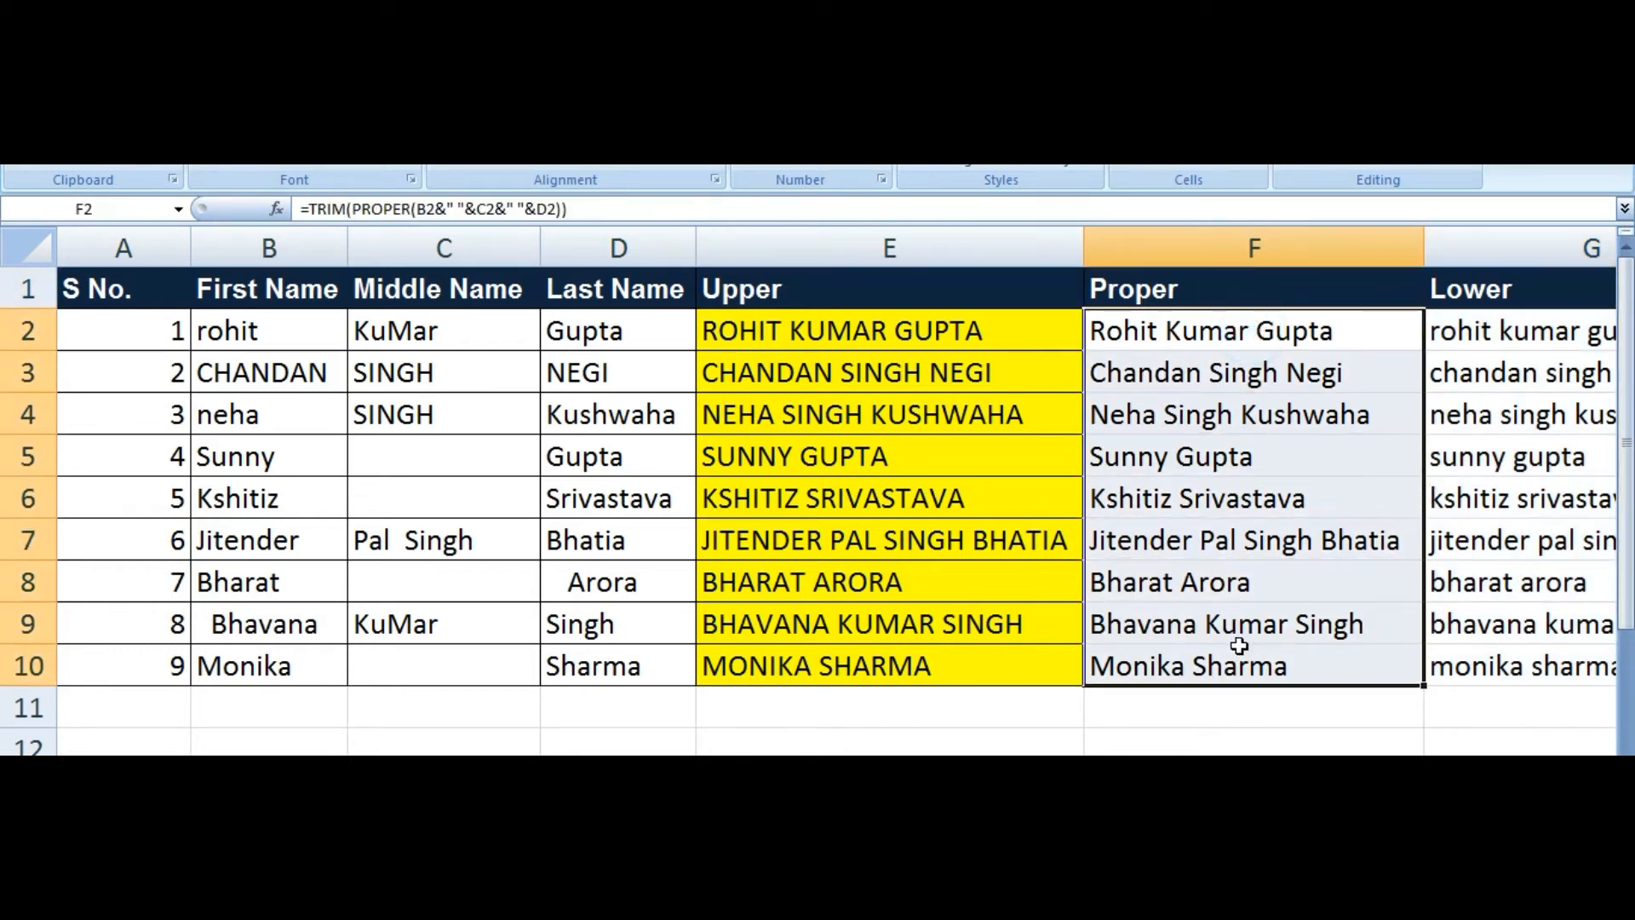
scroll(1235, 652, "right", 1)
left_click_drag(1290, 247, 1078, 267)
left_click_drag(1407, 248, 1235, 256)
left_click_drag(949, 247, 679, 247)
left_click(602, 372)
left_click_drag(123, 290, 1053, 632)
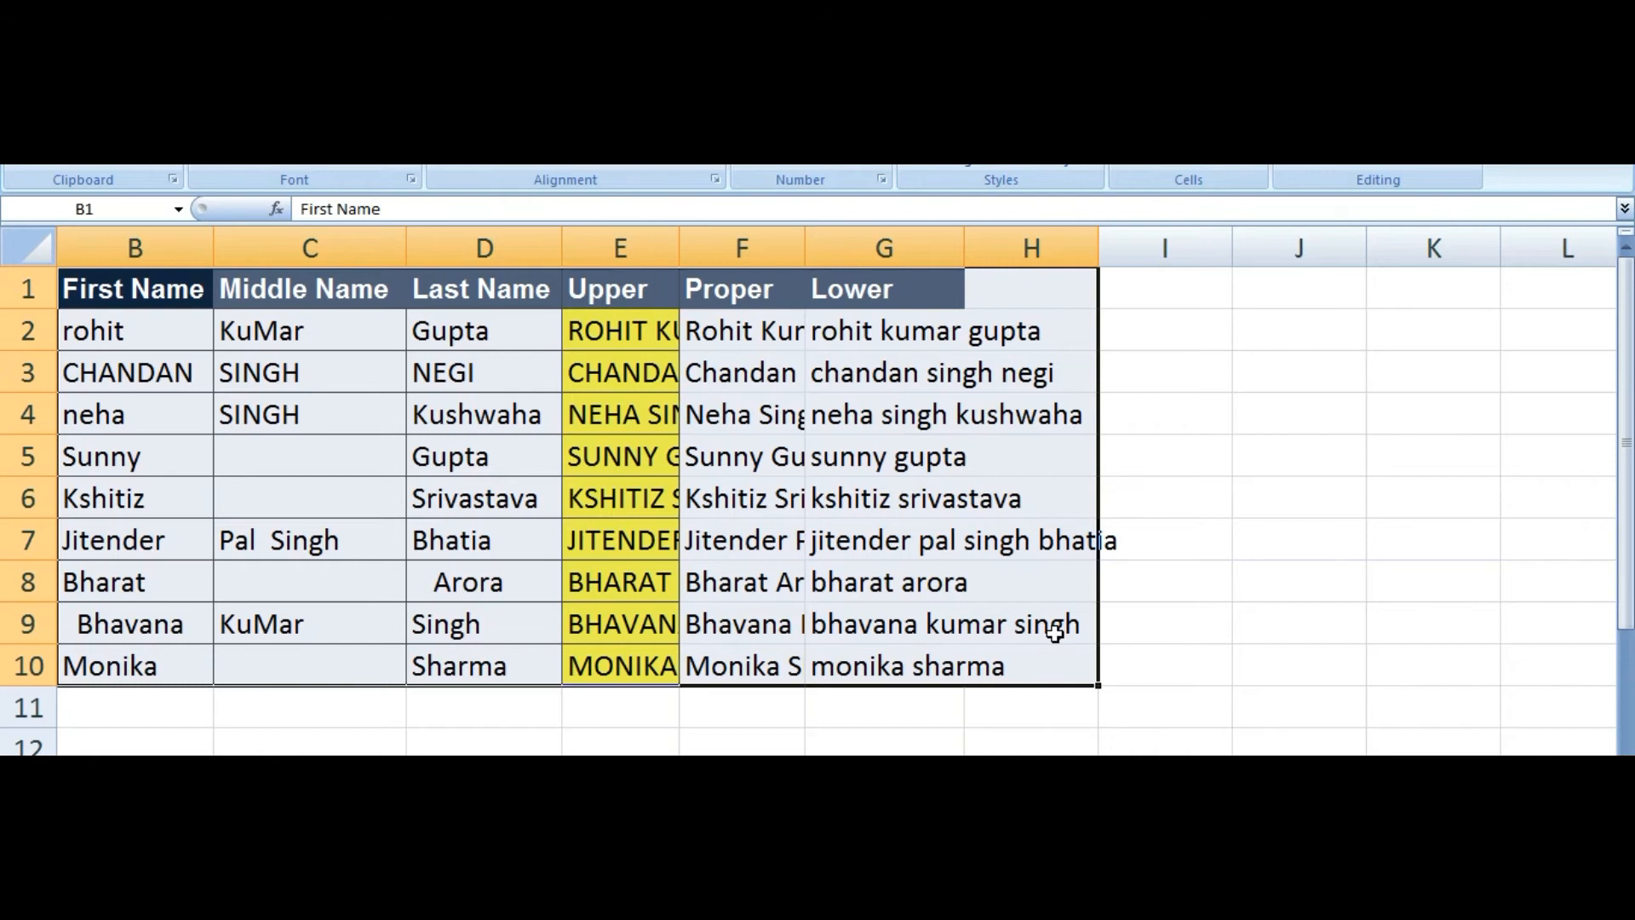
key("alt+h")
key("o")
key("i")
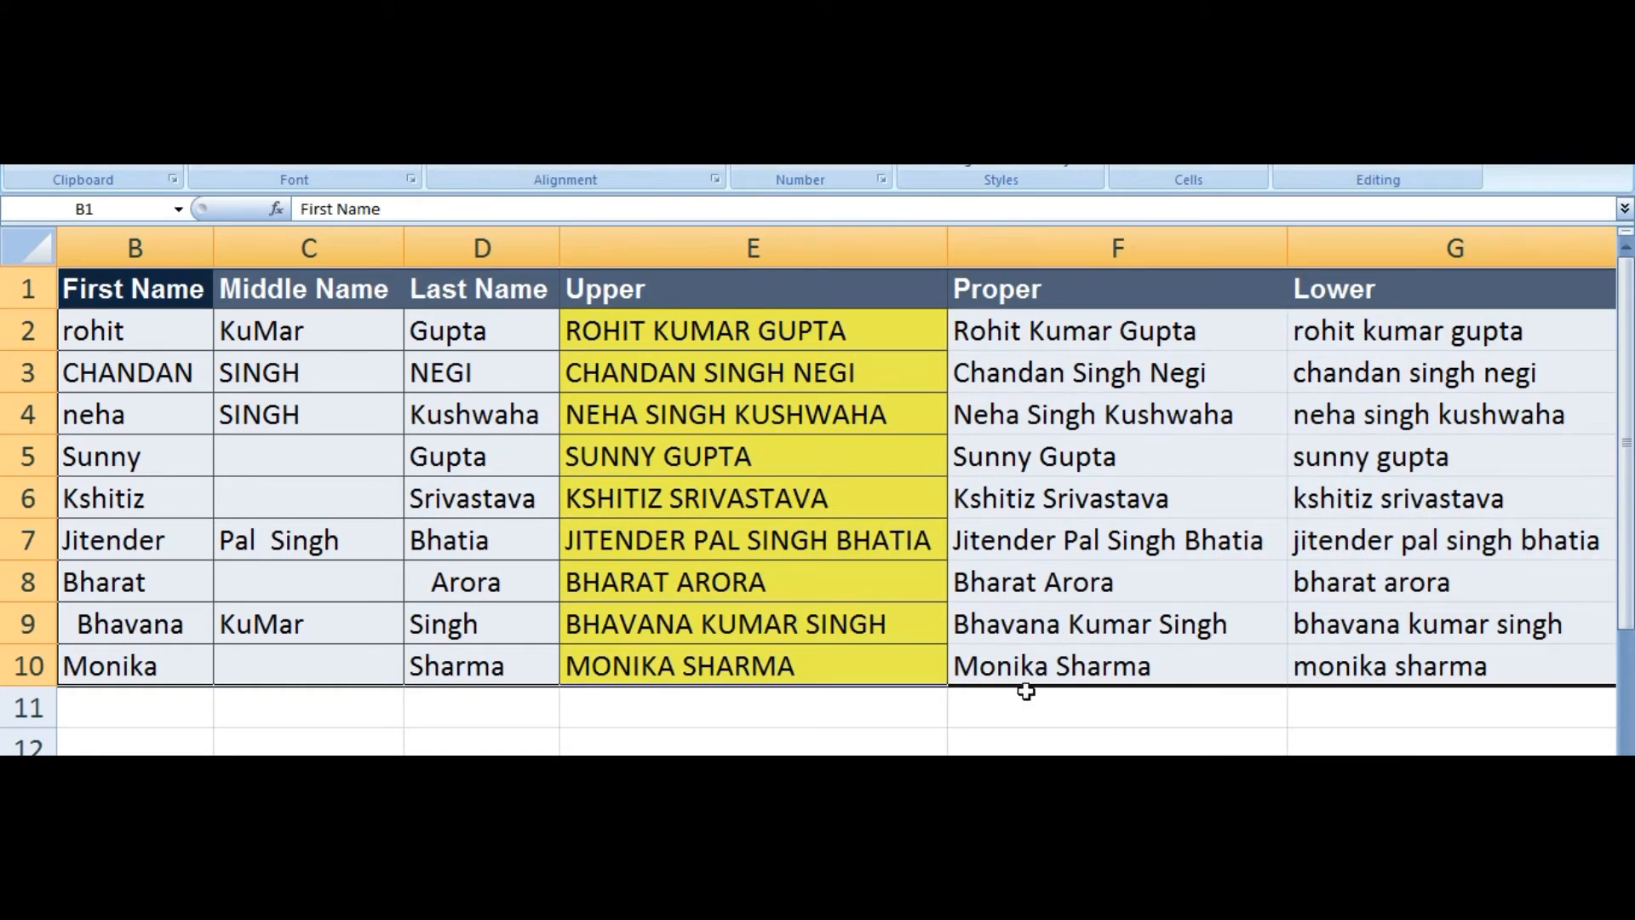
Step: Select the Proper, Lower and Upper results to check their formulas
left_click_drag(1059, 351, 1059, 661)
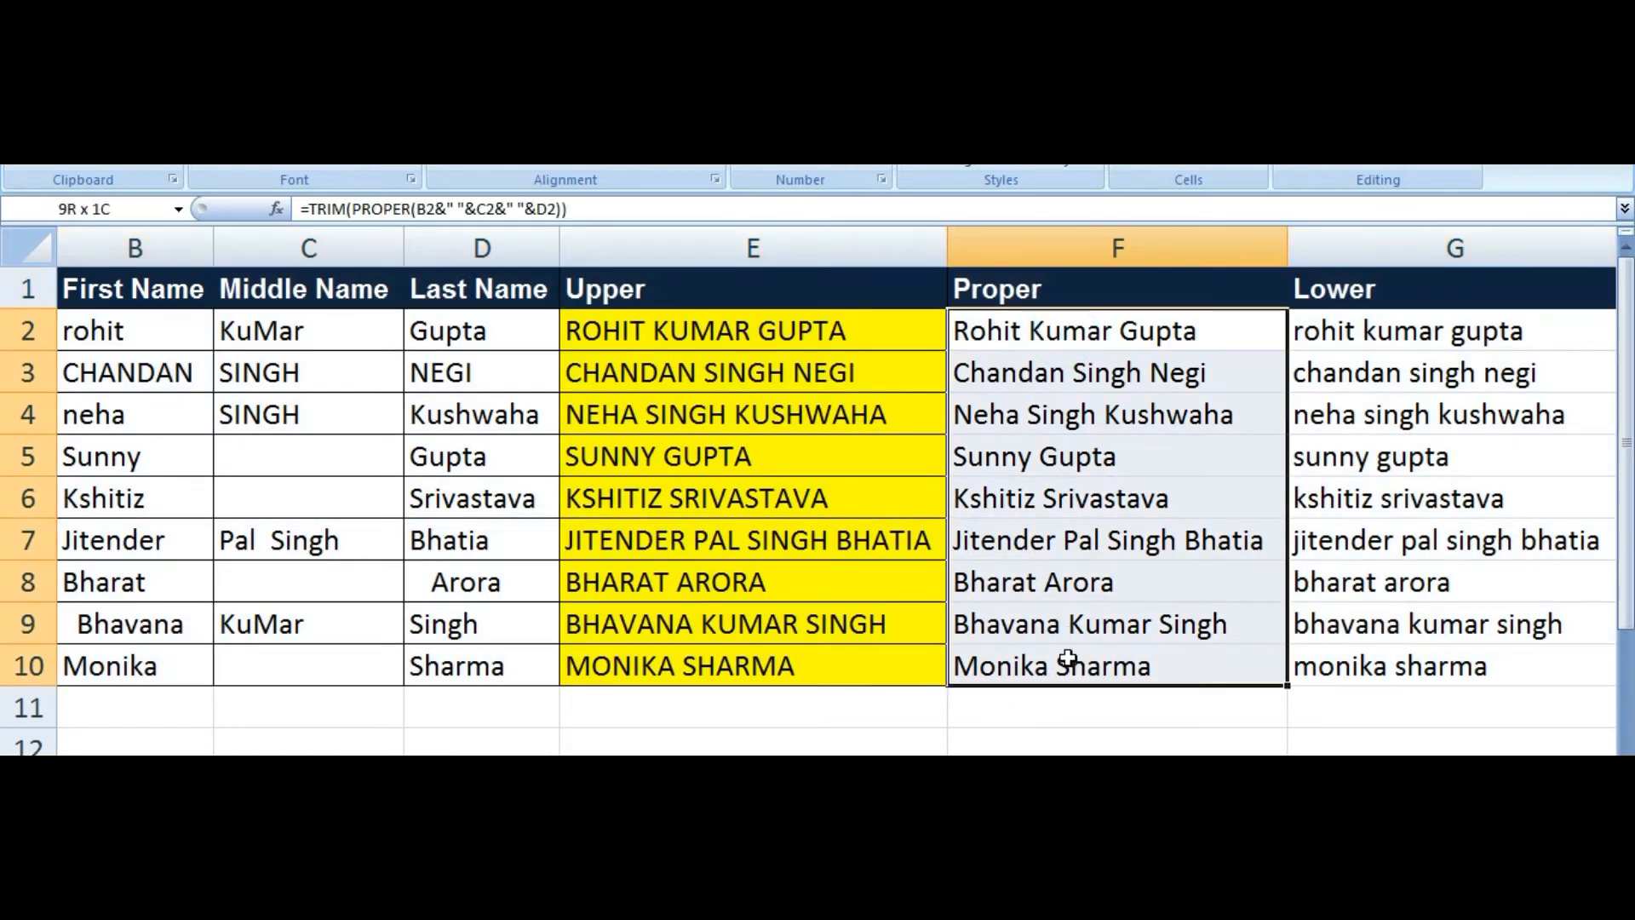
left_click_drag(1409, 322, 1416, 669)
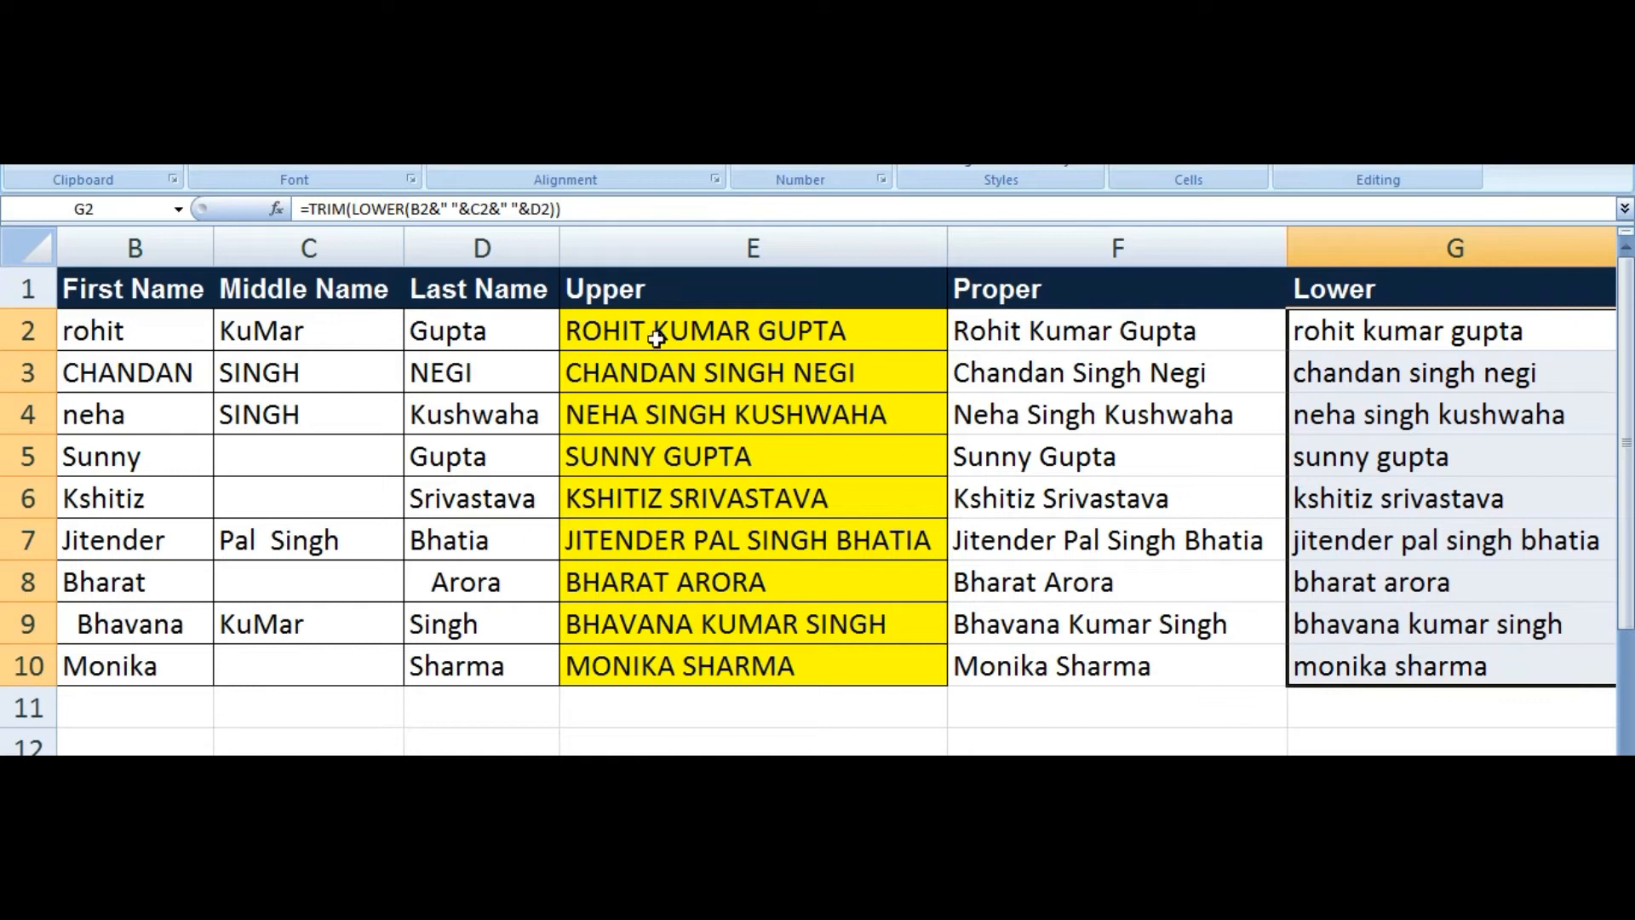
left_click_drag(671, 319, 673, 664)
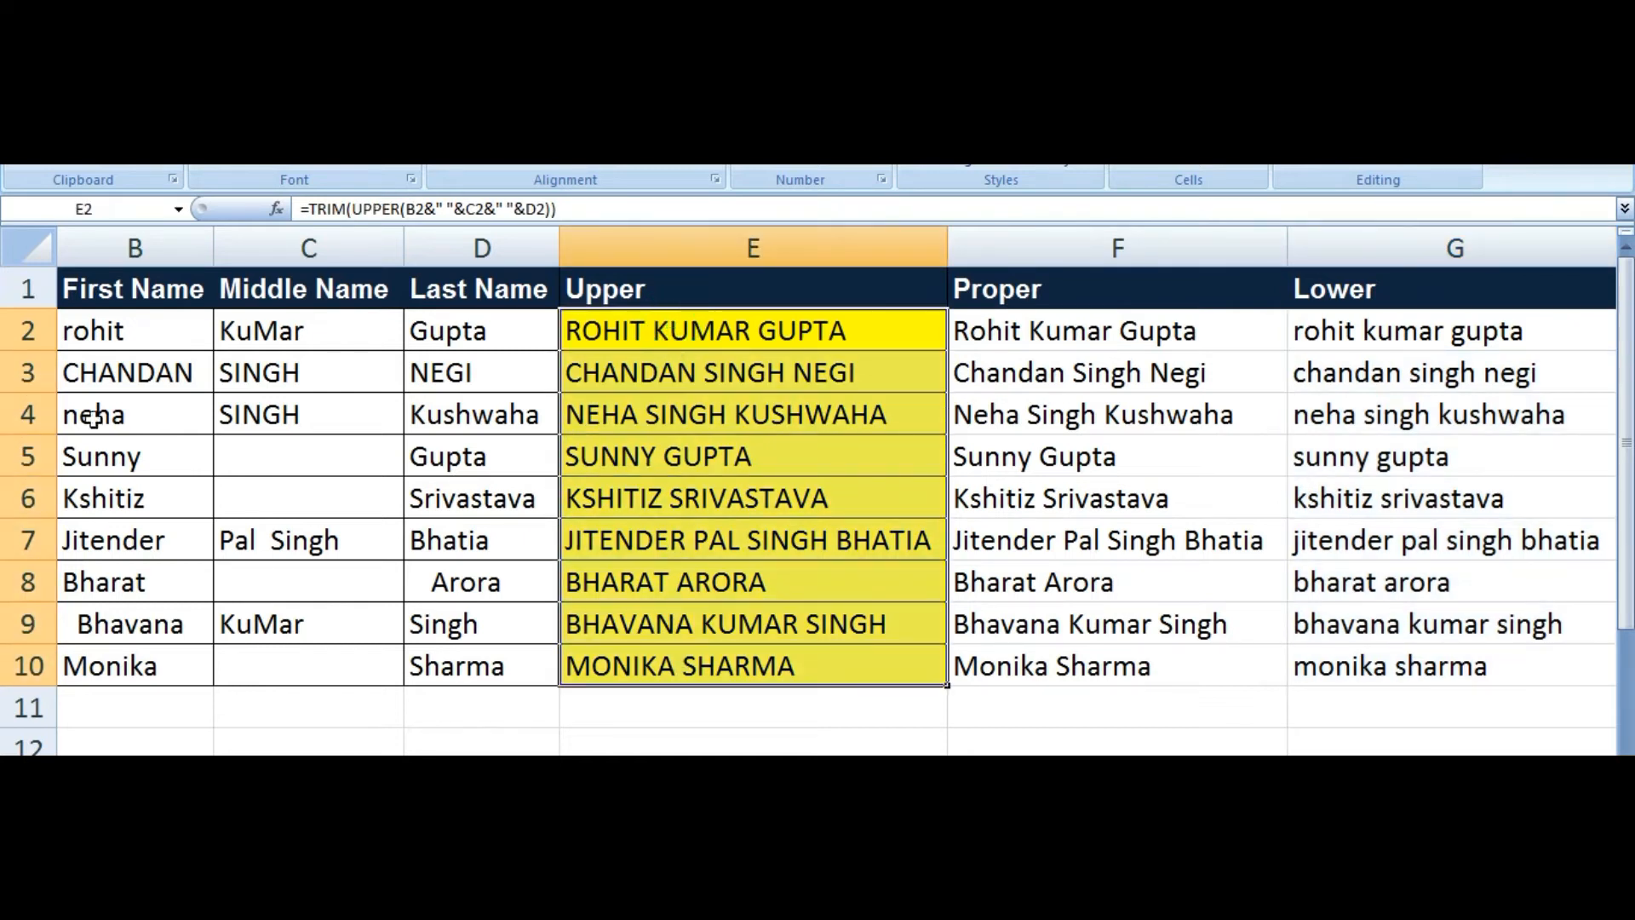
left_click(90, 294)
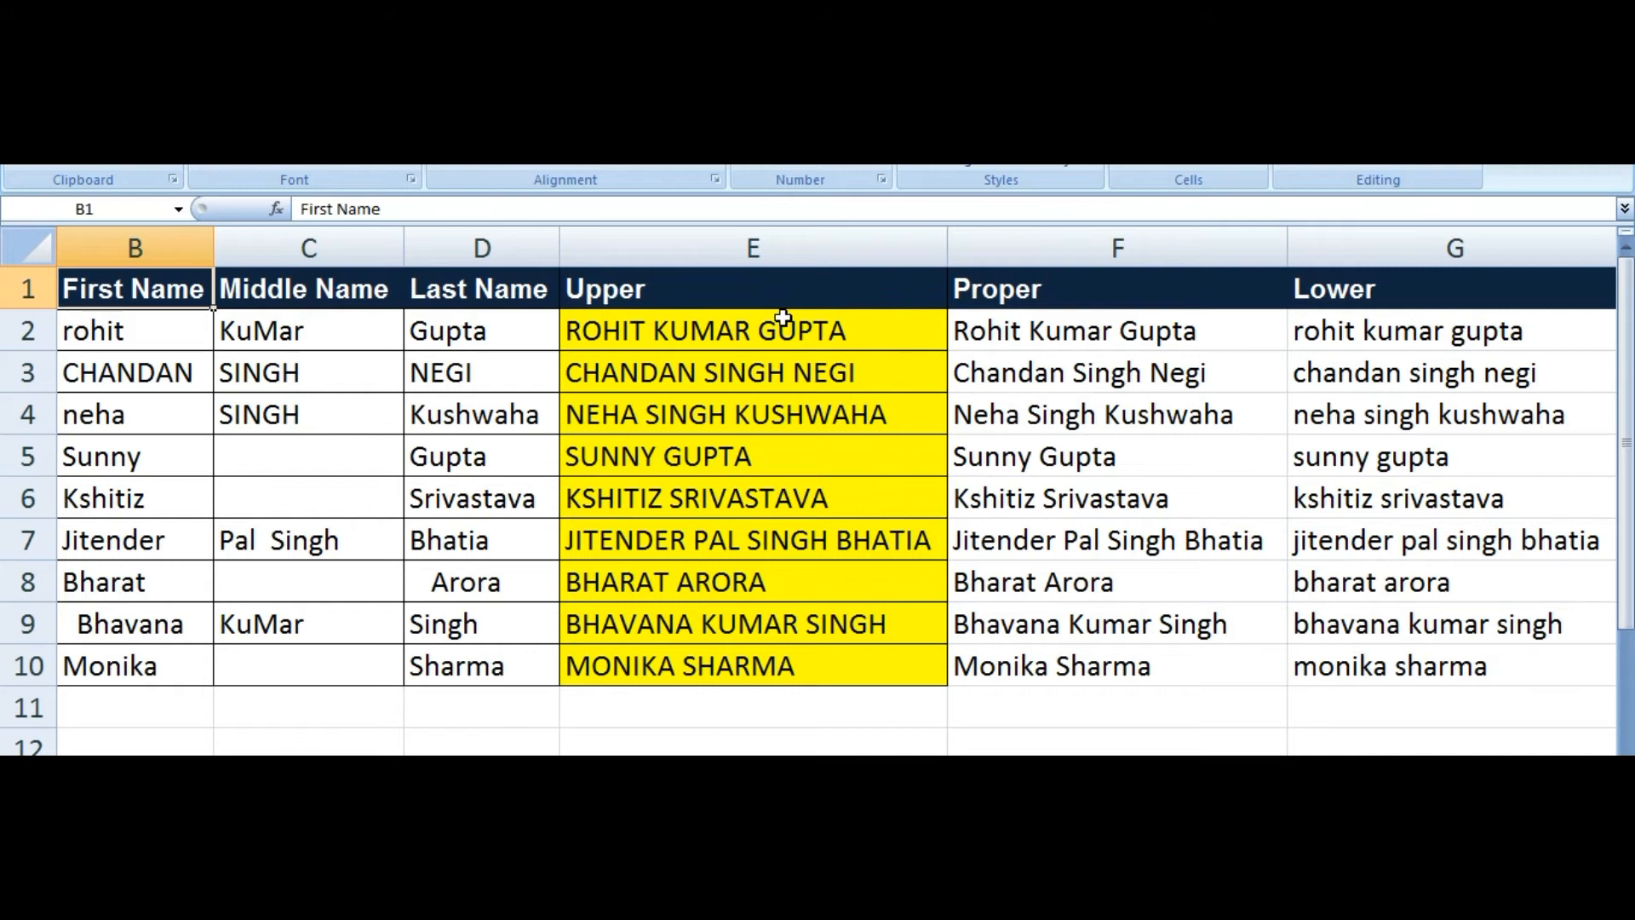
Step: Switch to the Assignment-1_Unsolved workbook and select the Q5 Years cell B78
key("alt+Tab")
left_click(968, 899)
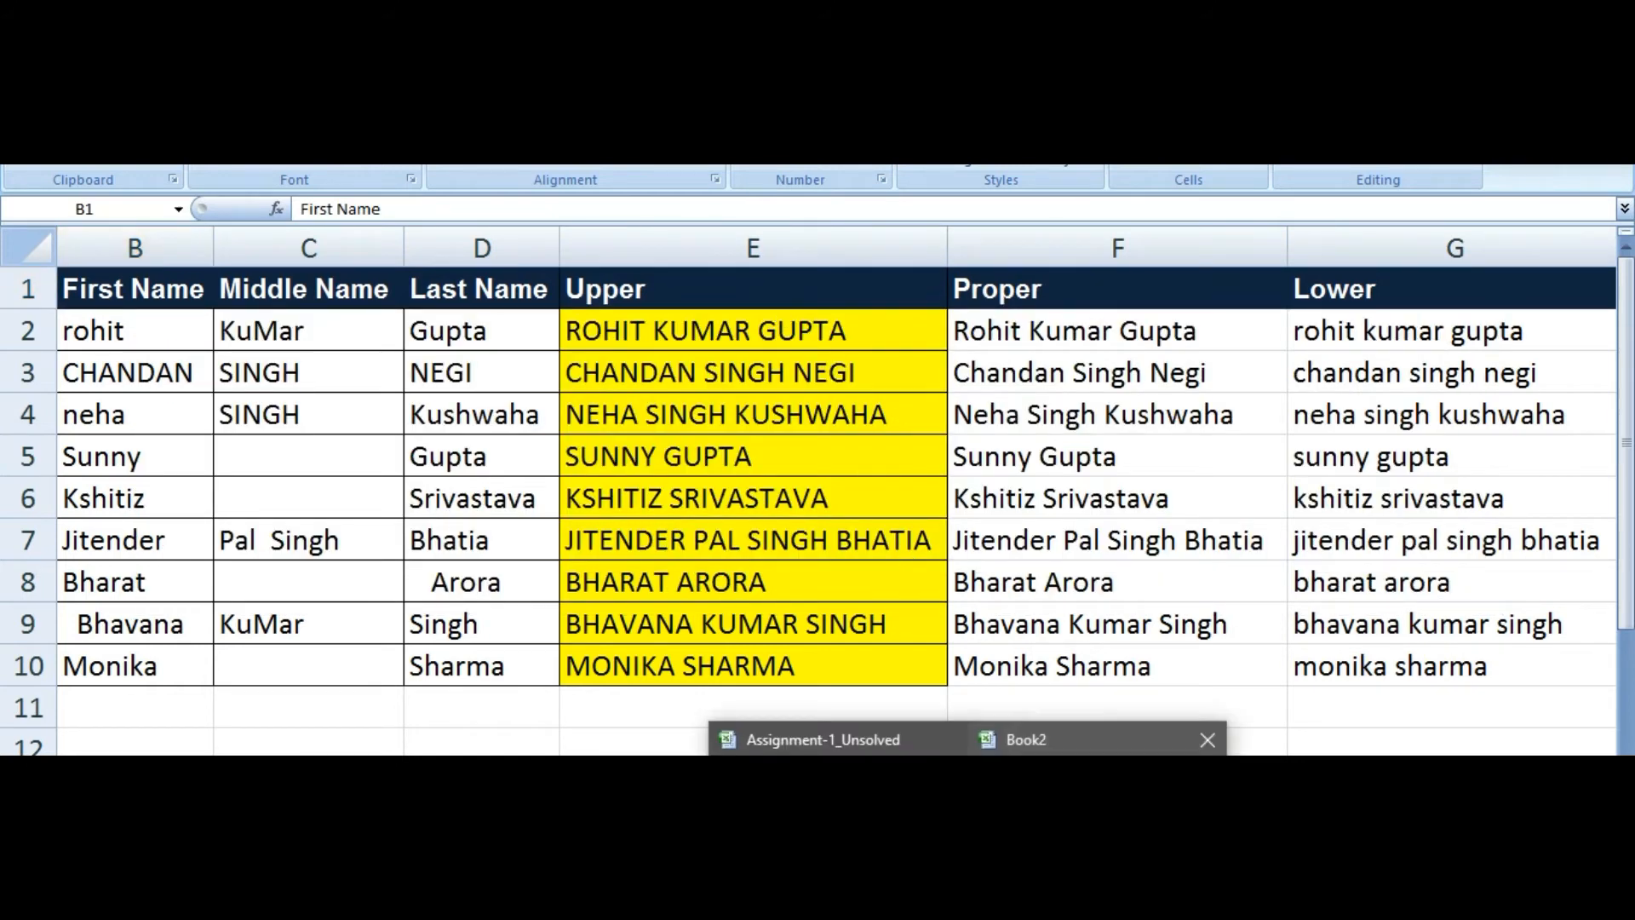
left_click(822, 739)
scroll(504, 616, "down", 2)
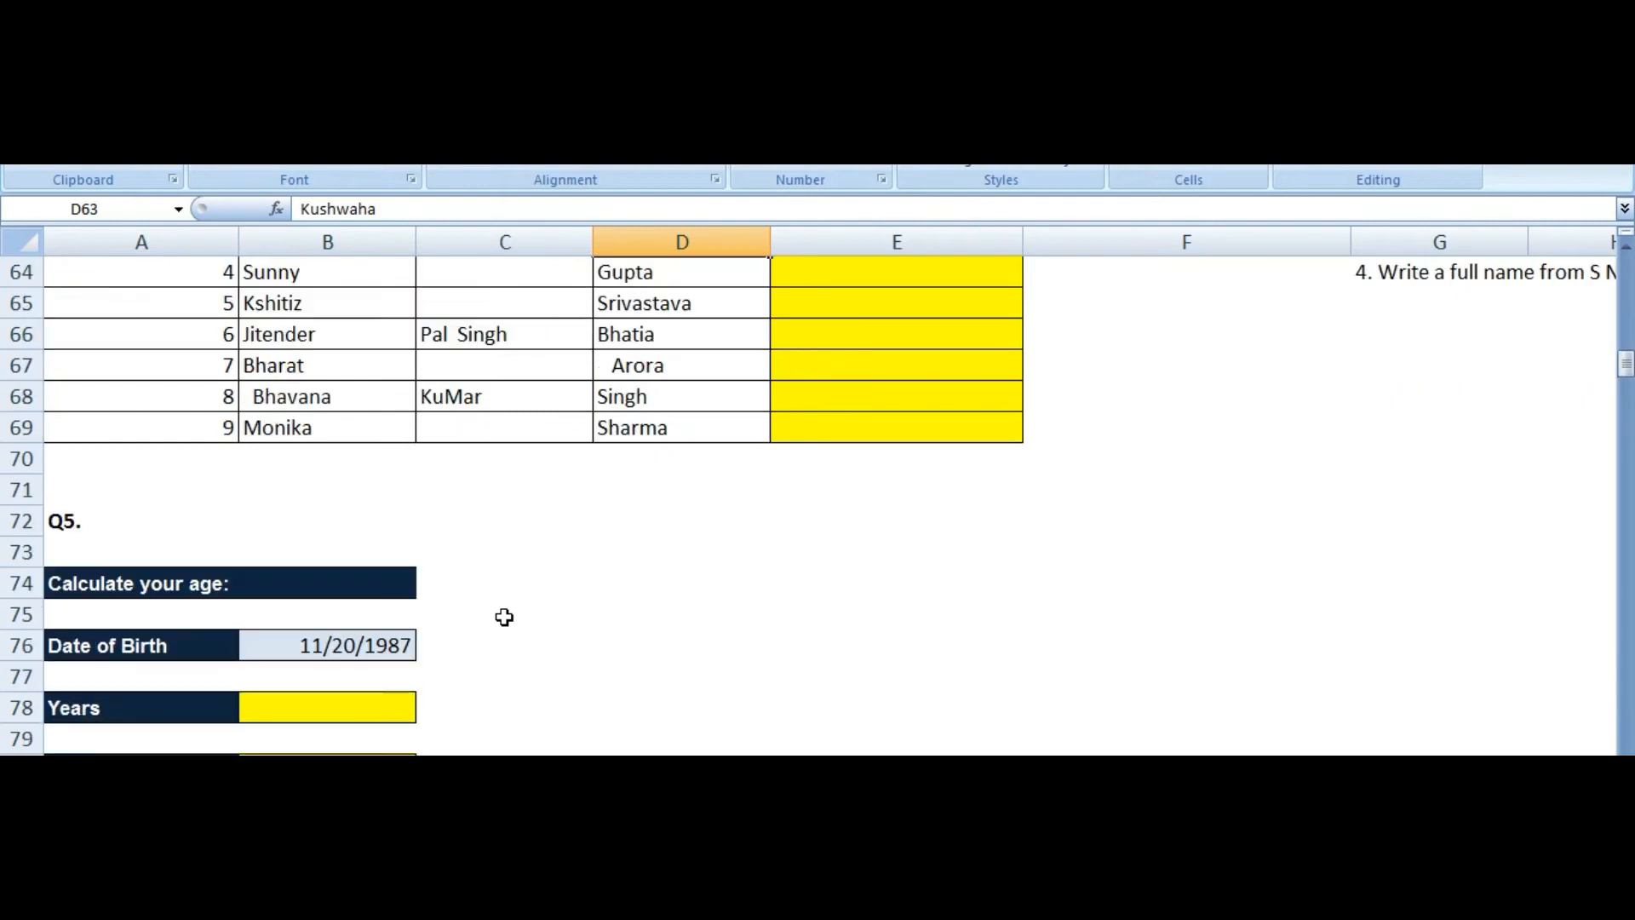
scroll(504, 617, "down", 3)
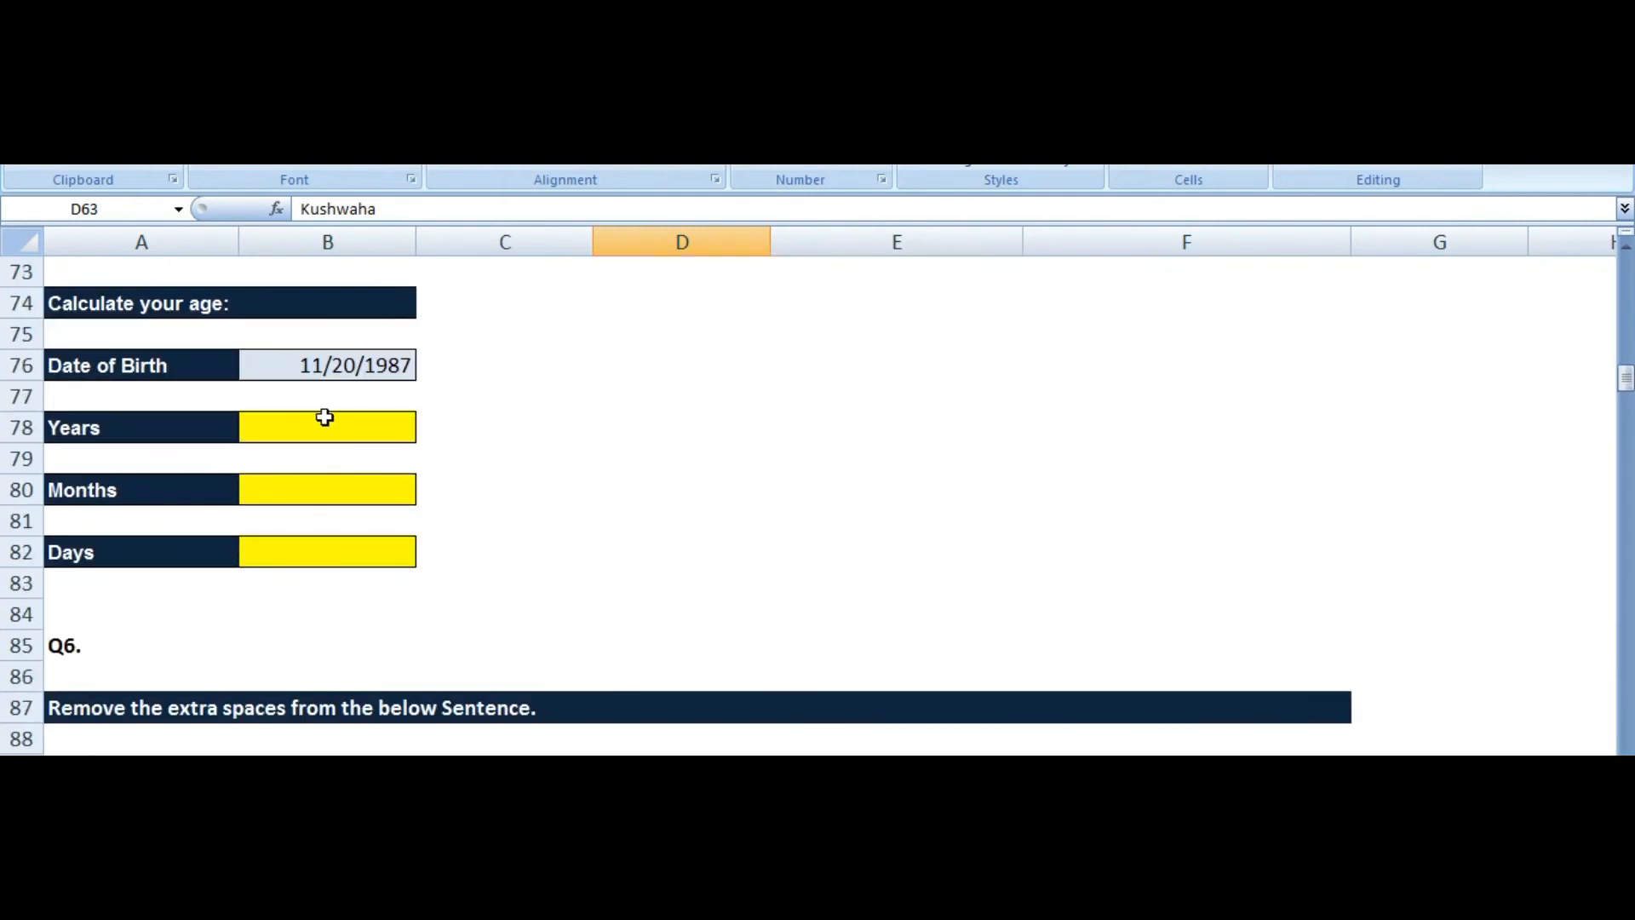
left_click(325, 417)
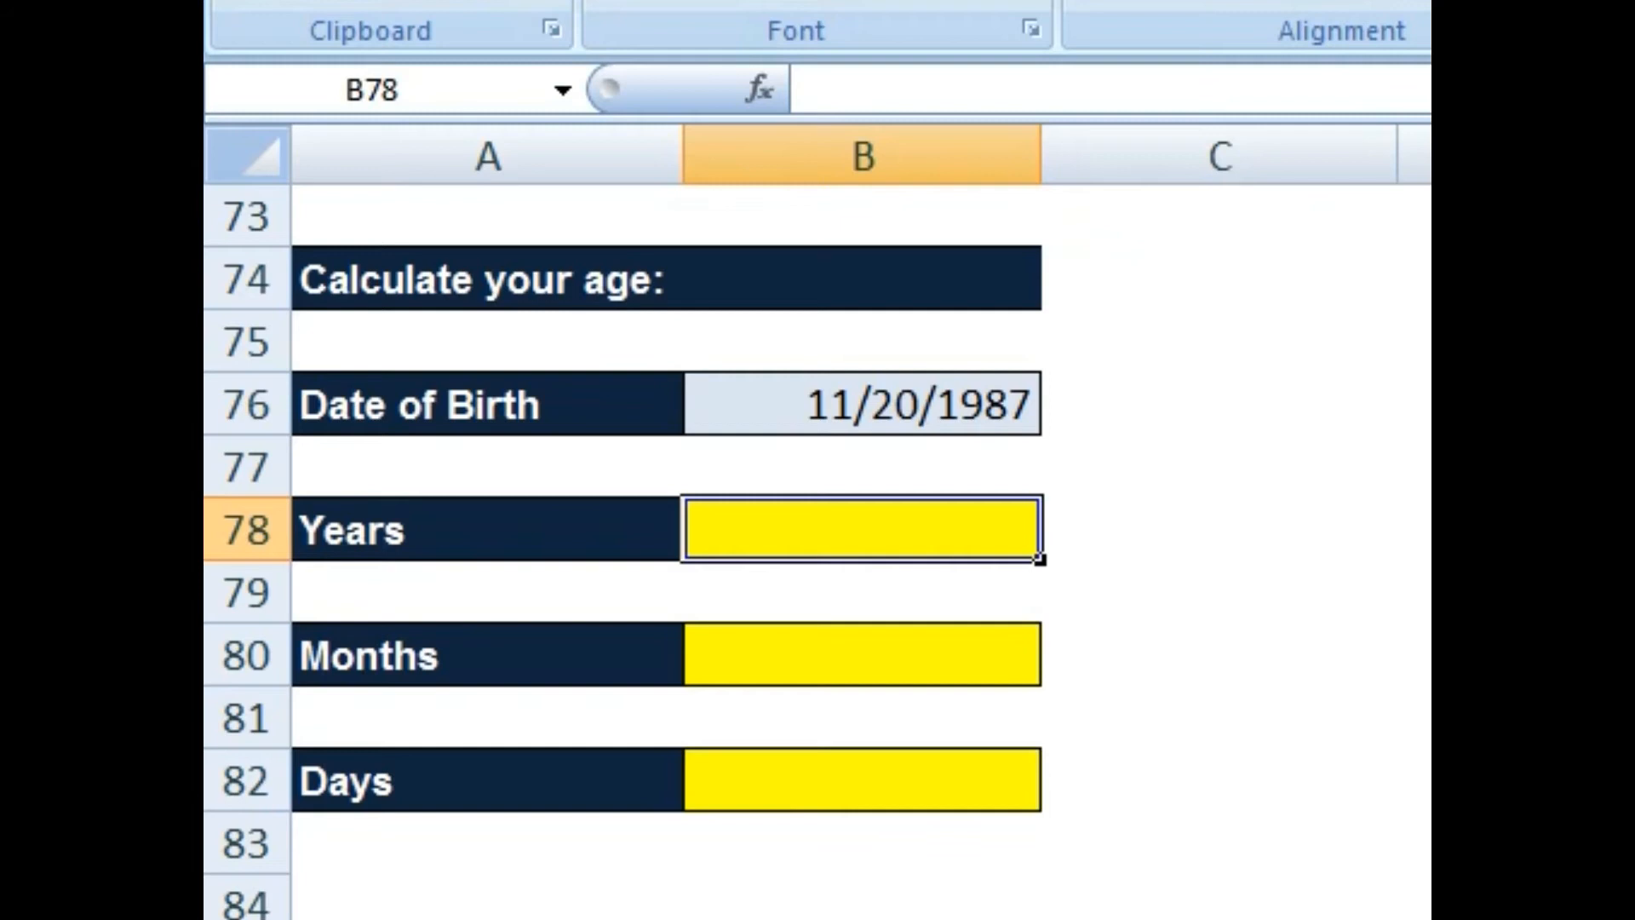
Step: Enter =DATEDIF(B76,TODAY(),"y") in B78, returning an age of 32 years
type("=date")
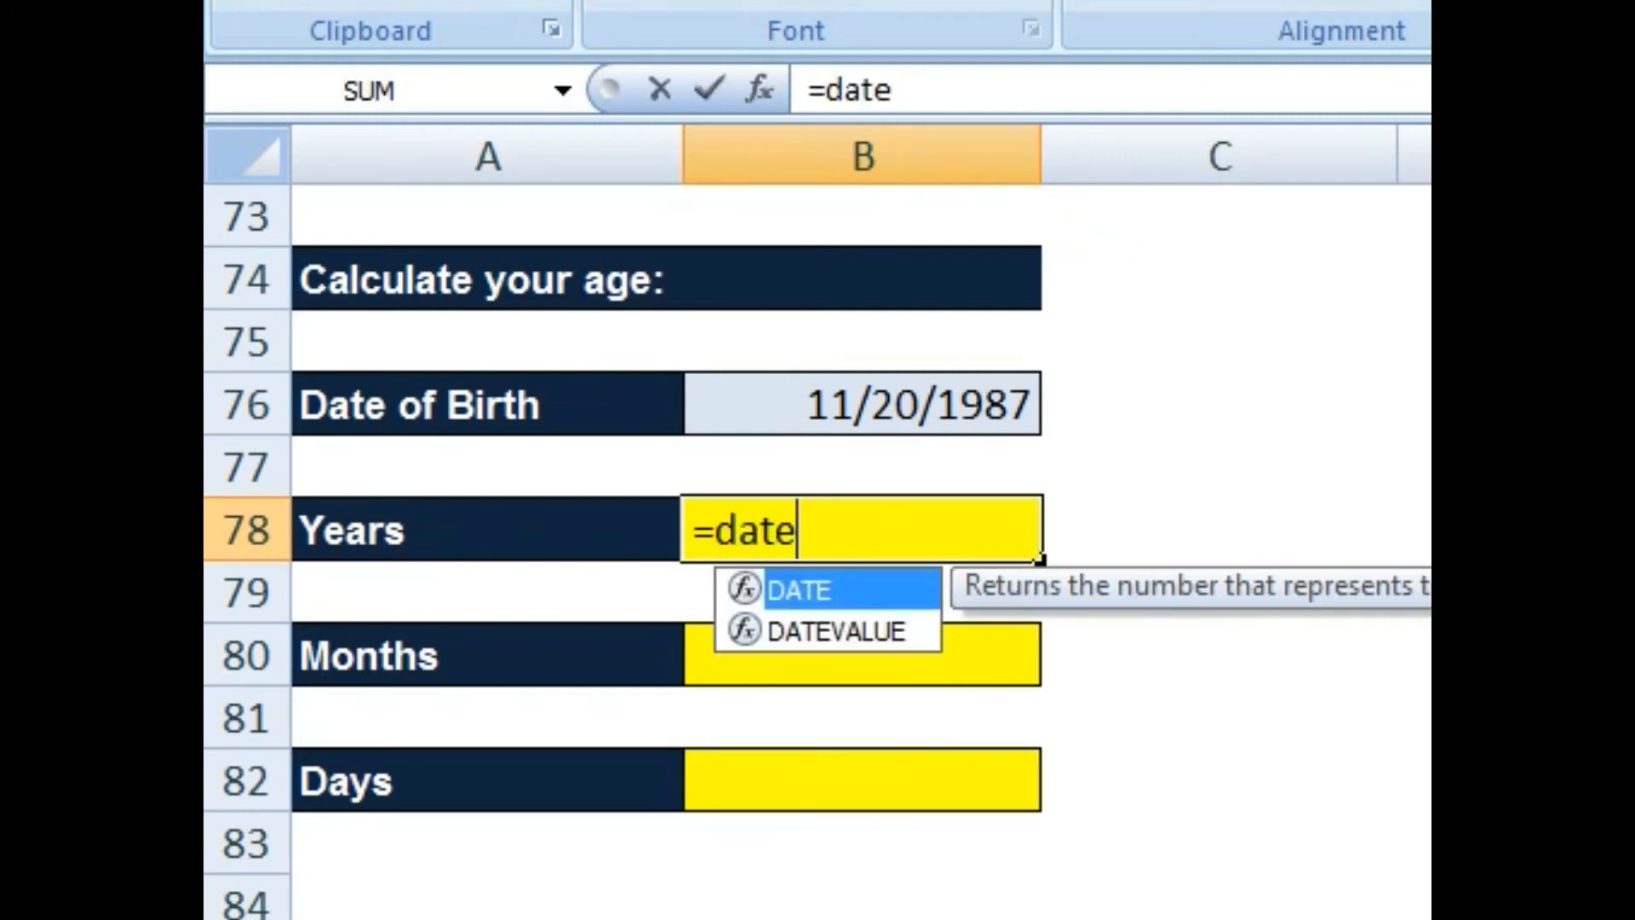
type("dif")
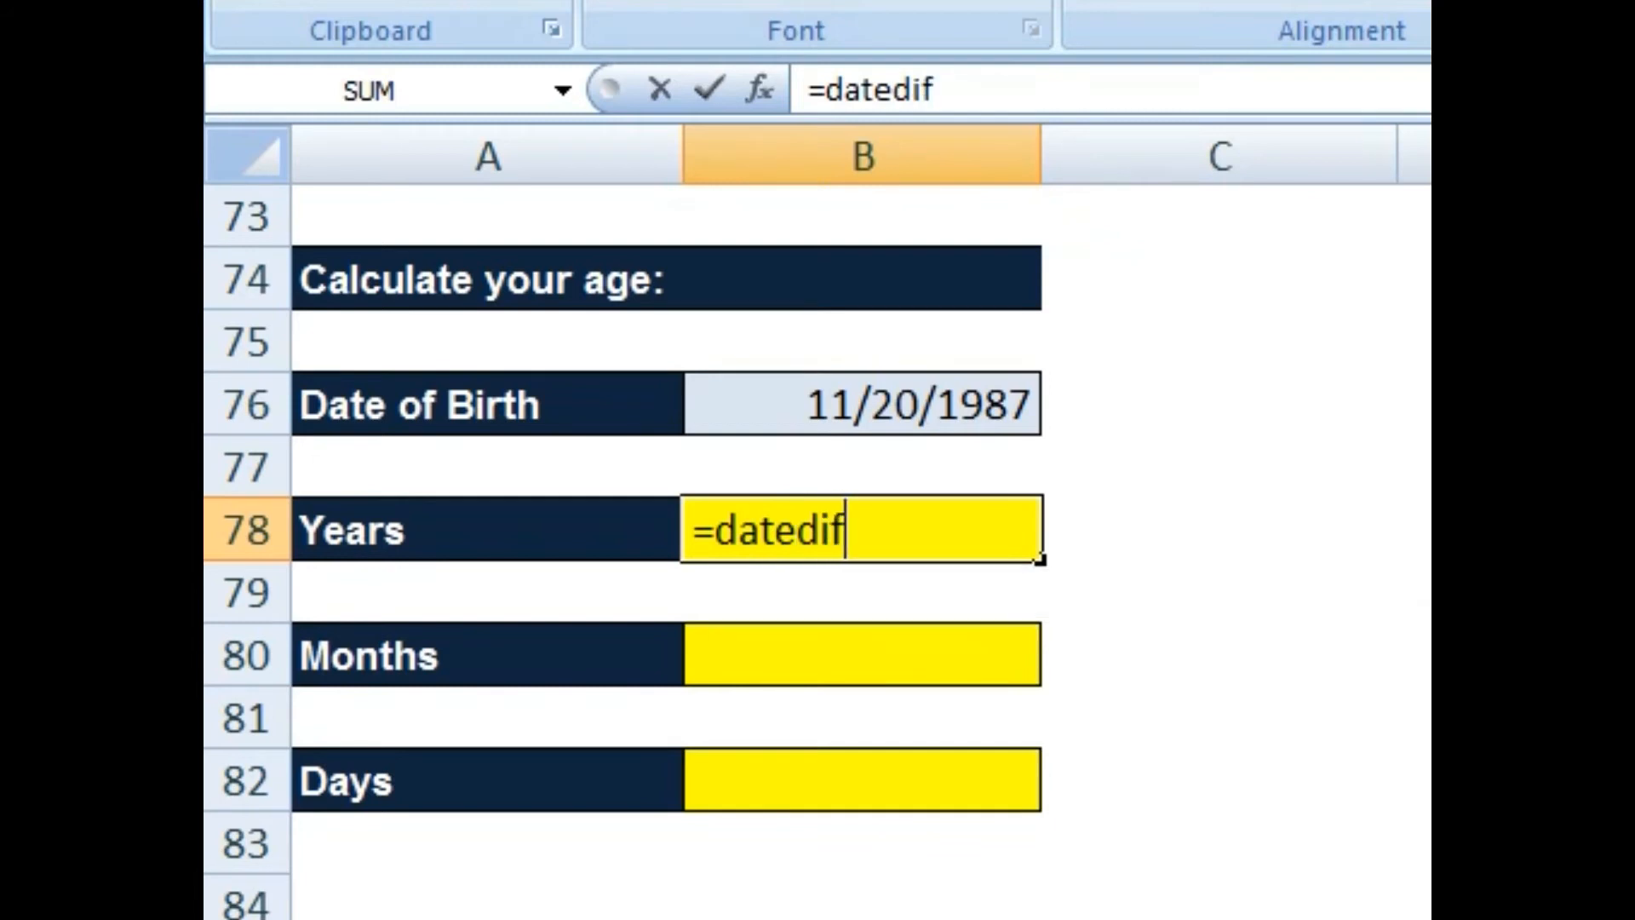
type("(")
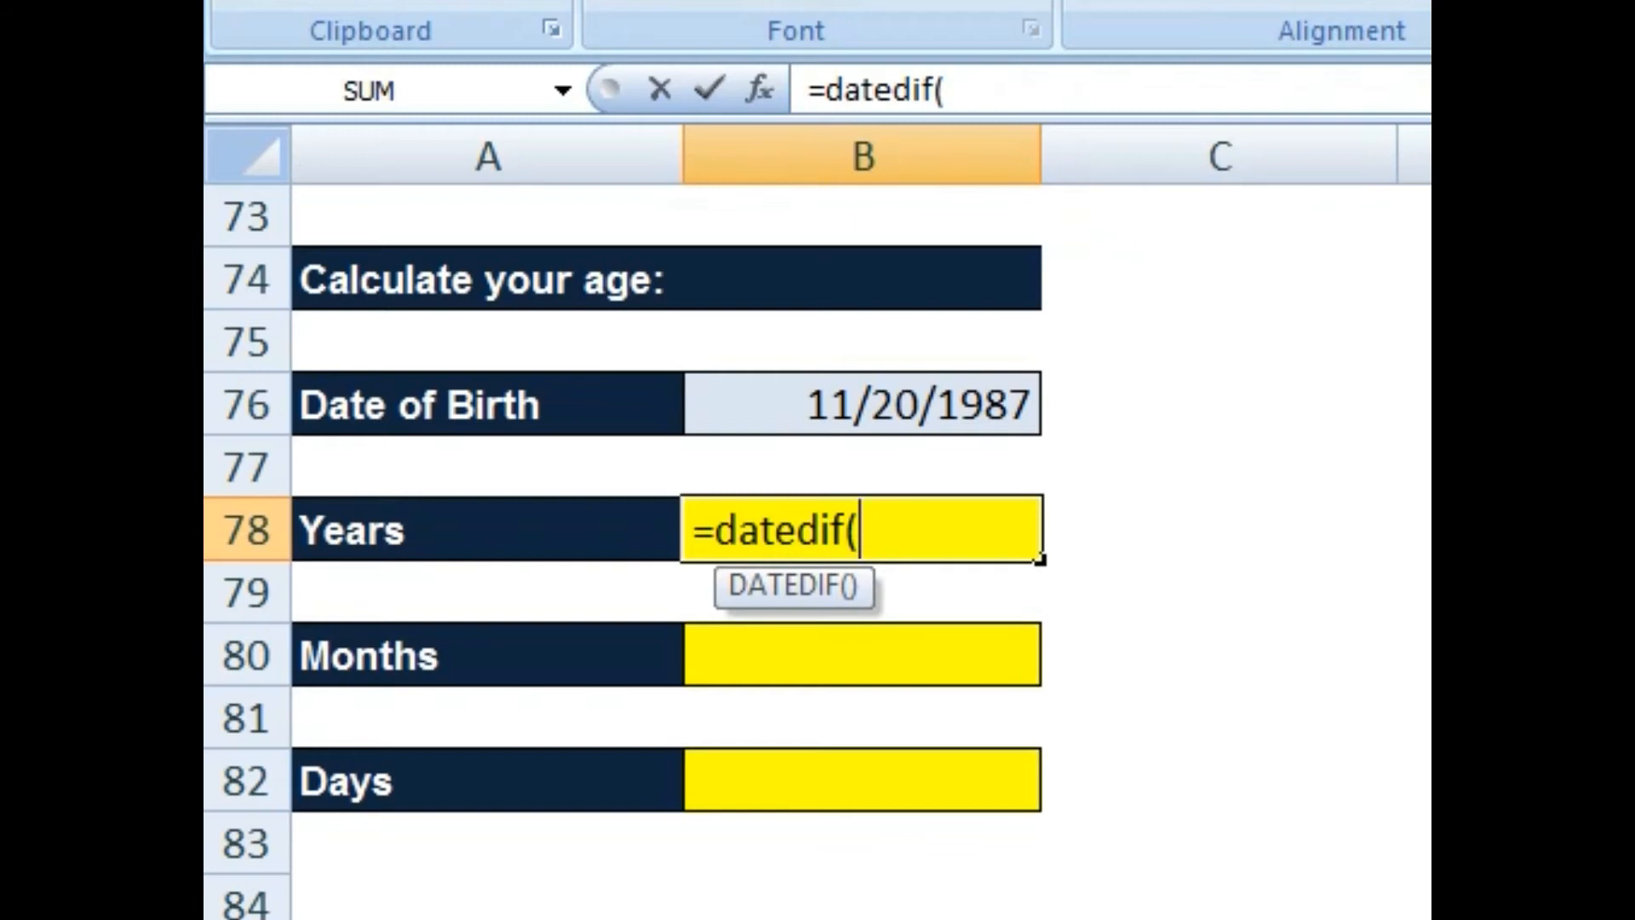
key("Up")
key("Up")
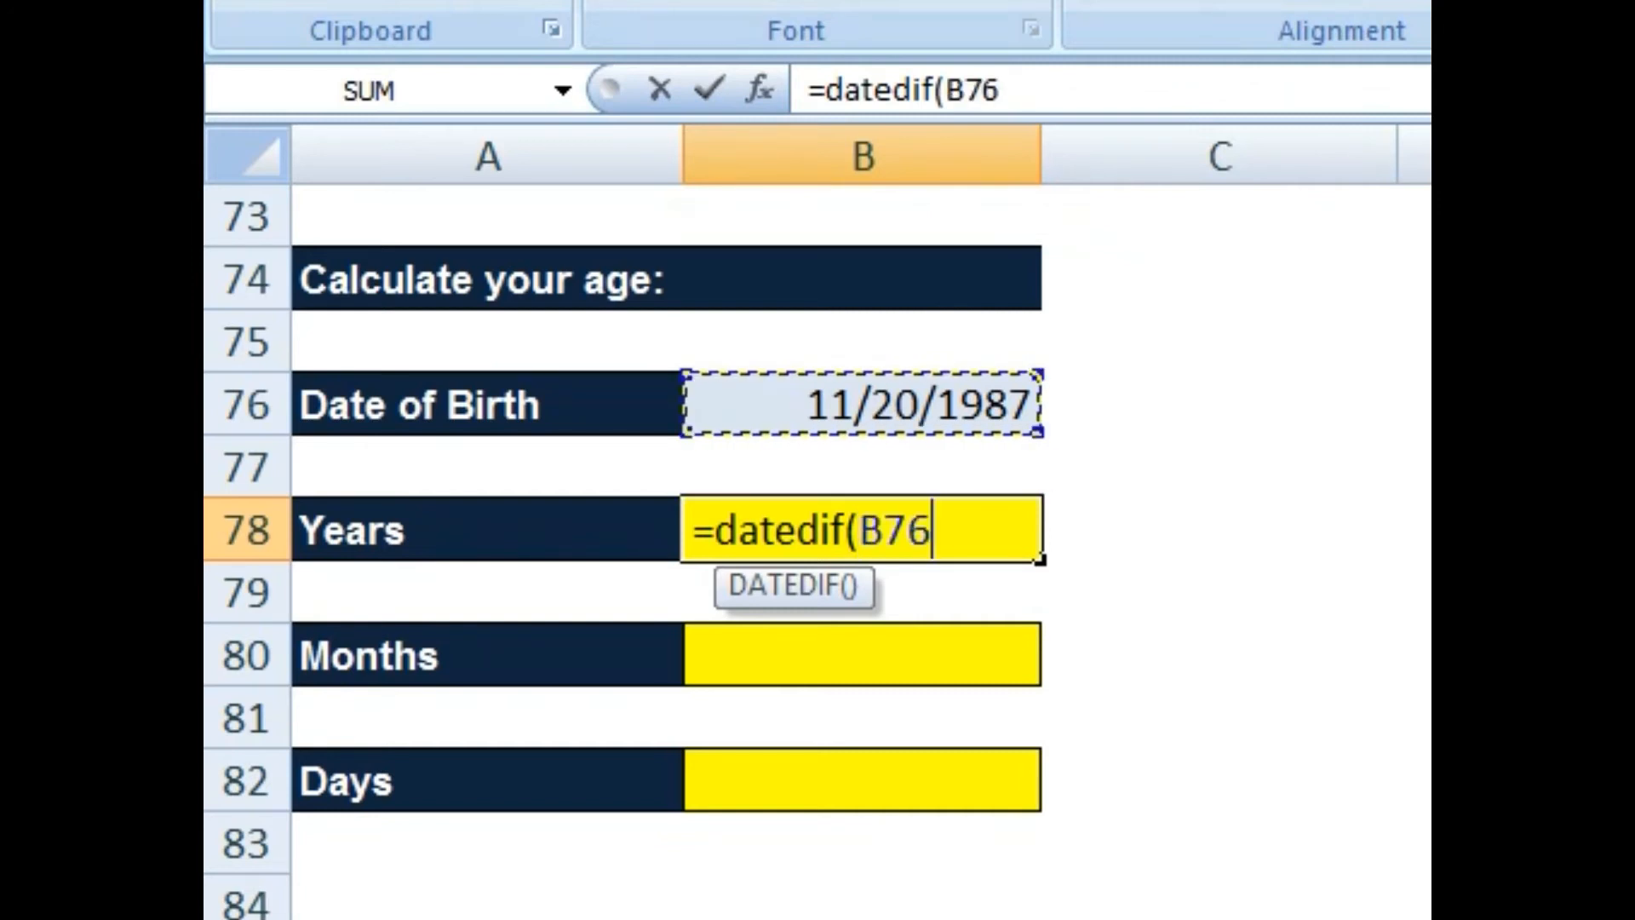
type(",")
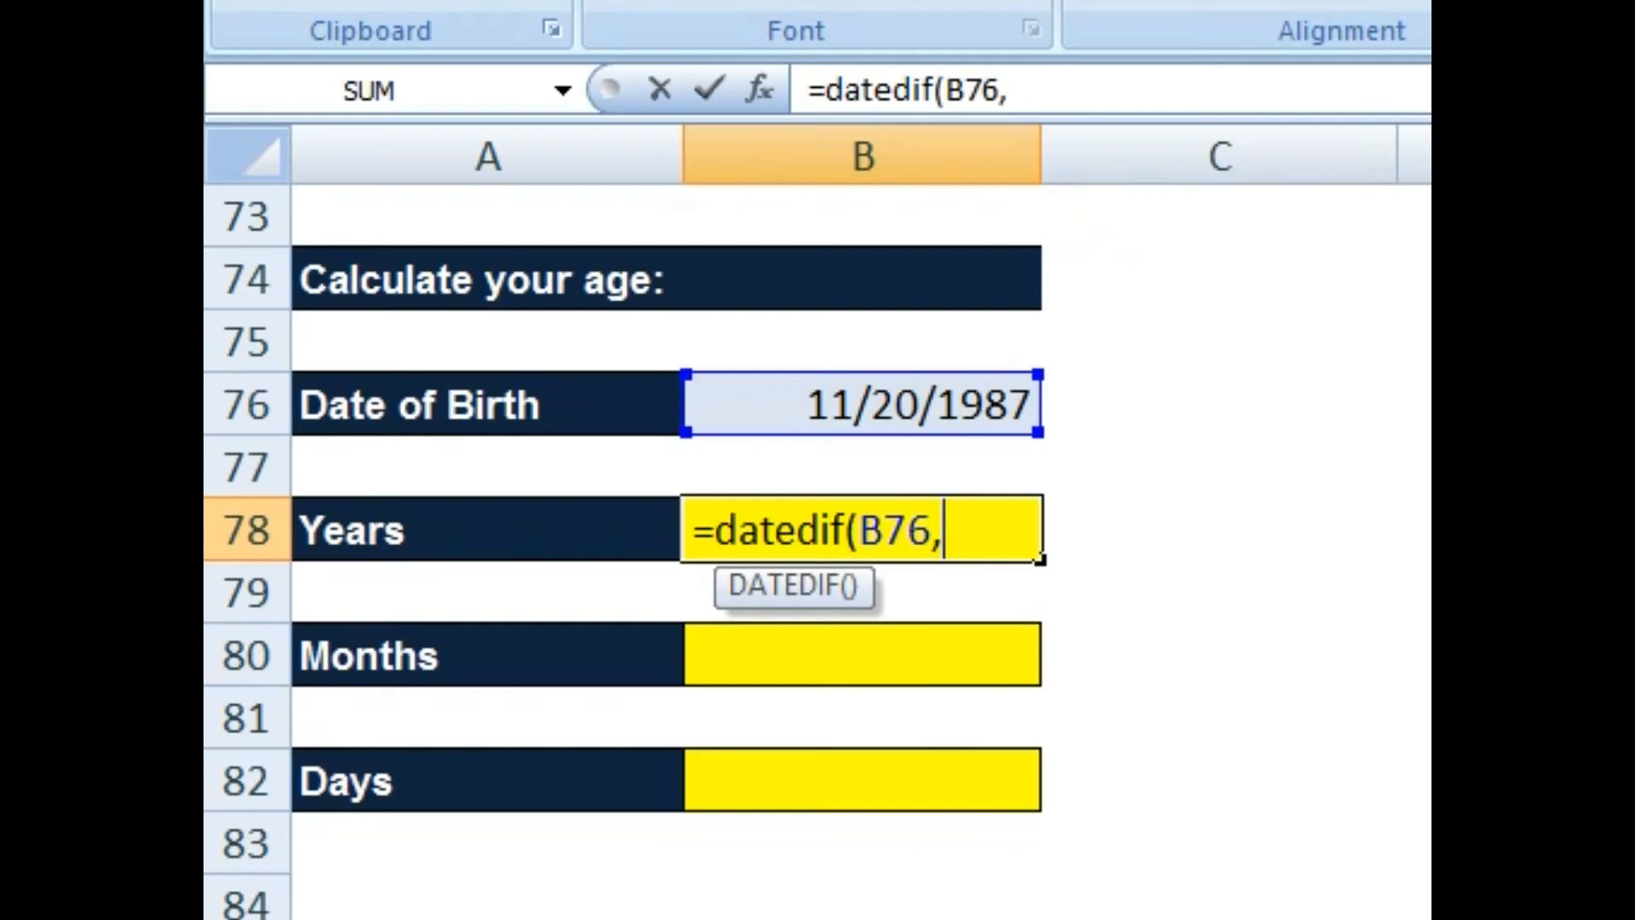
type("to")
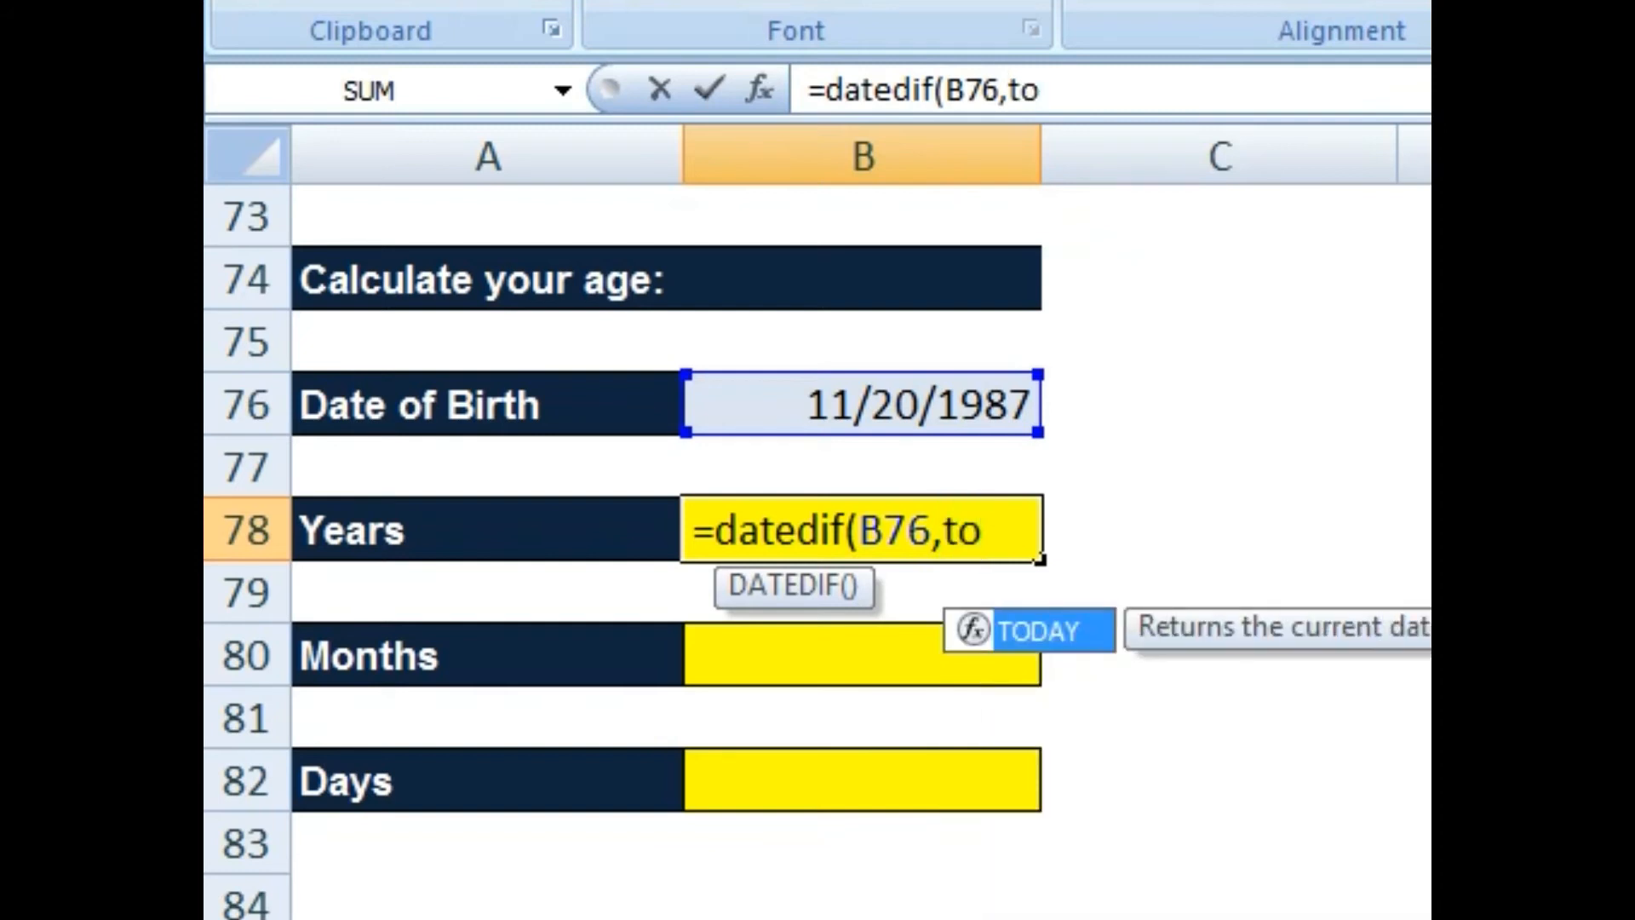
key("Tab")
type(")")
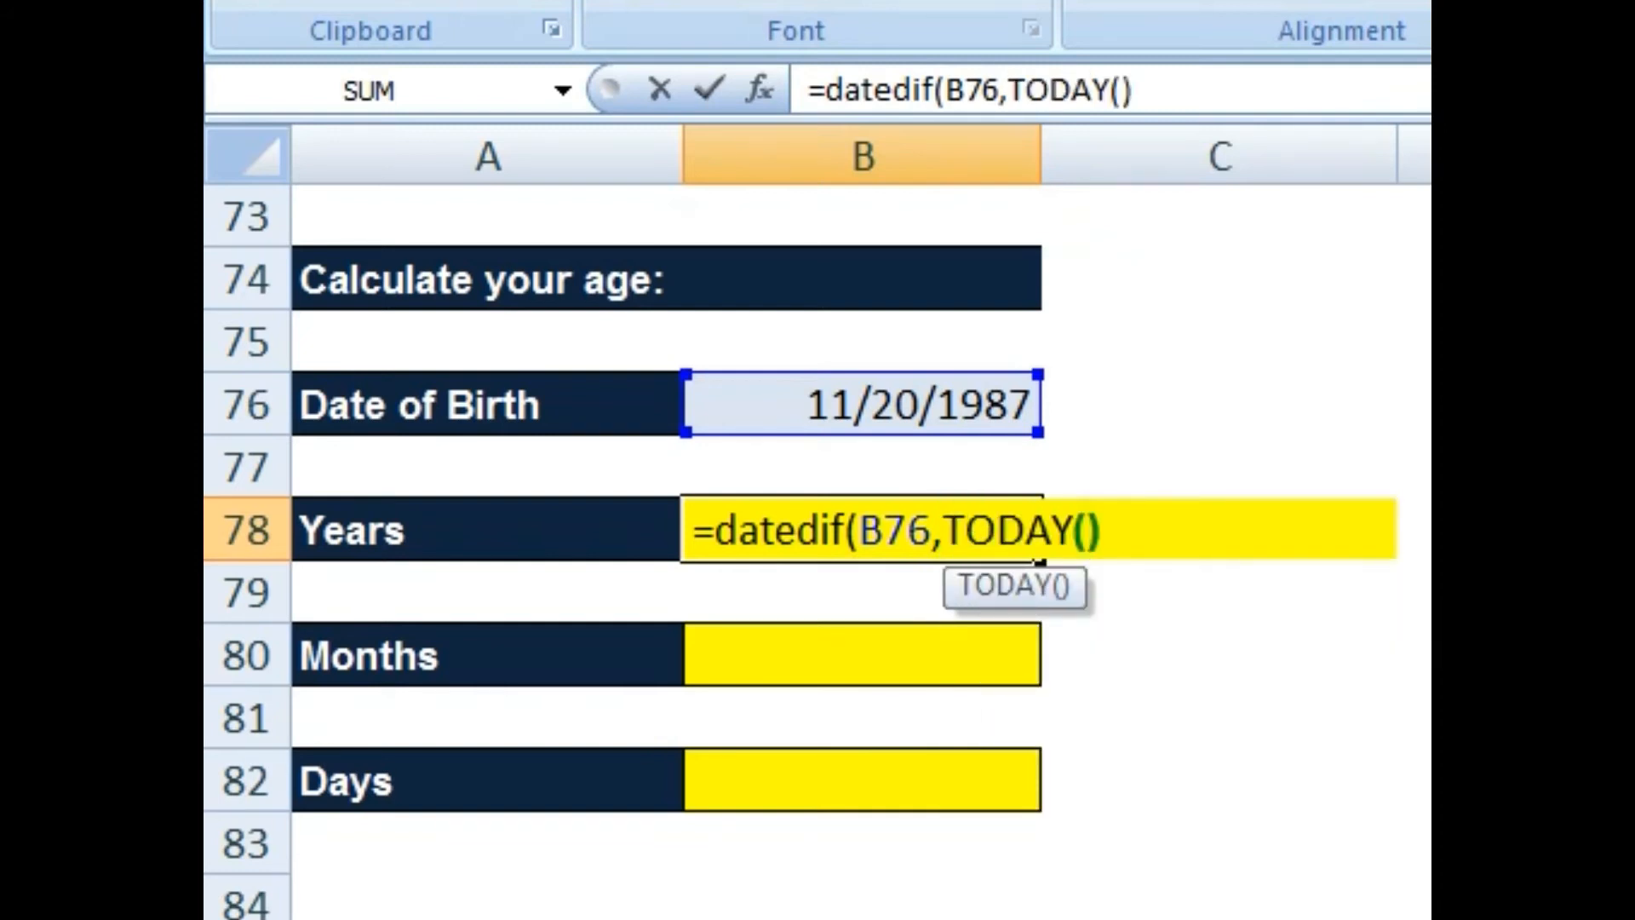
type(",")
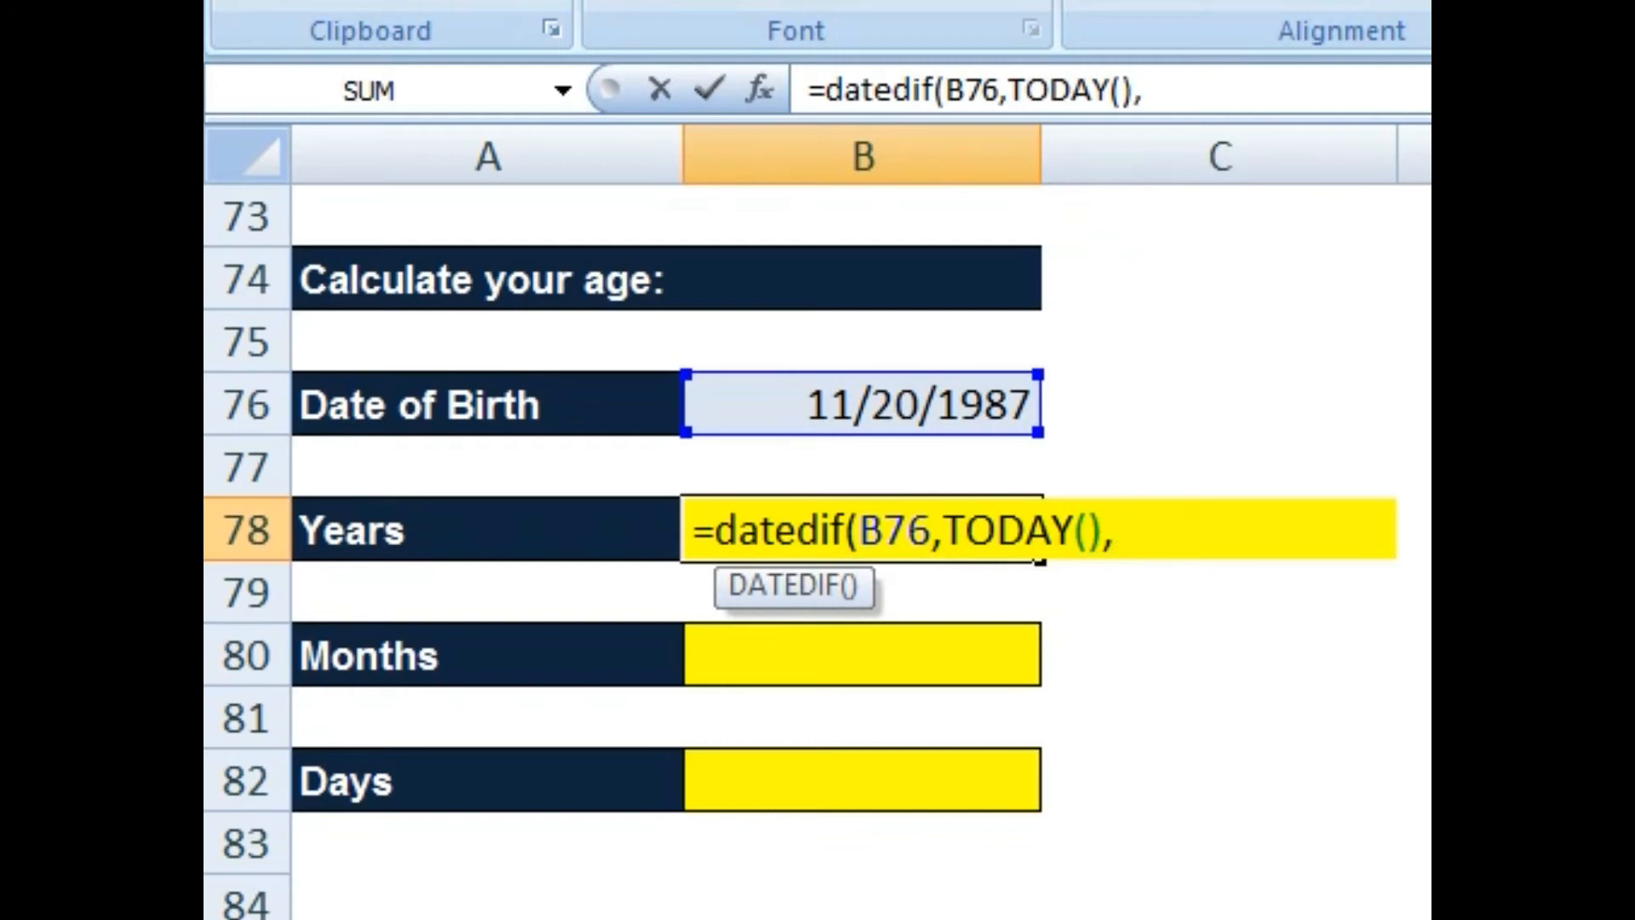
type("\"y")
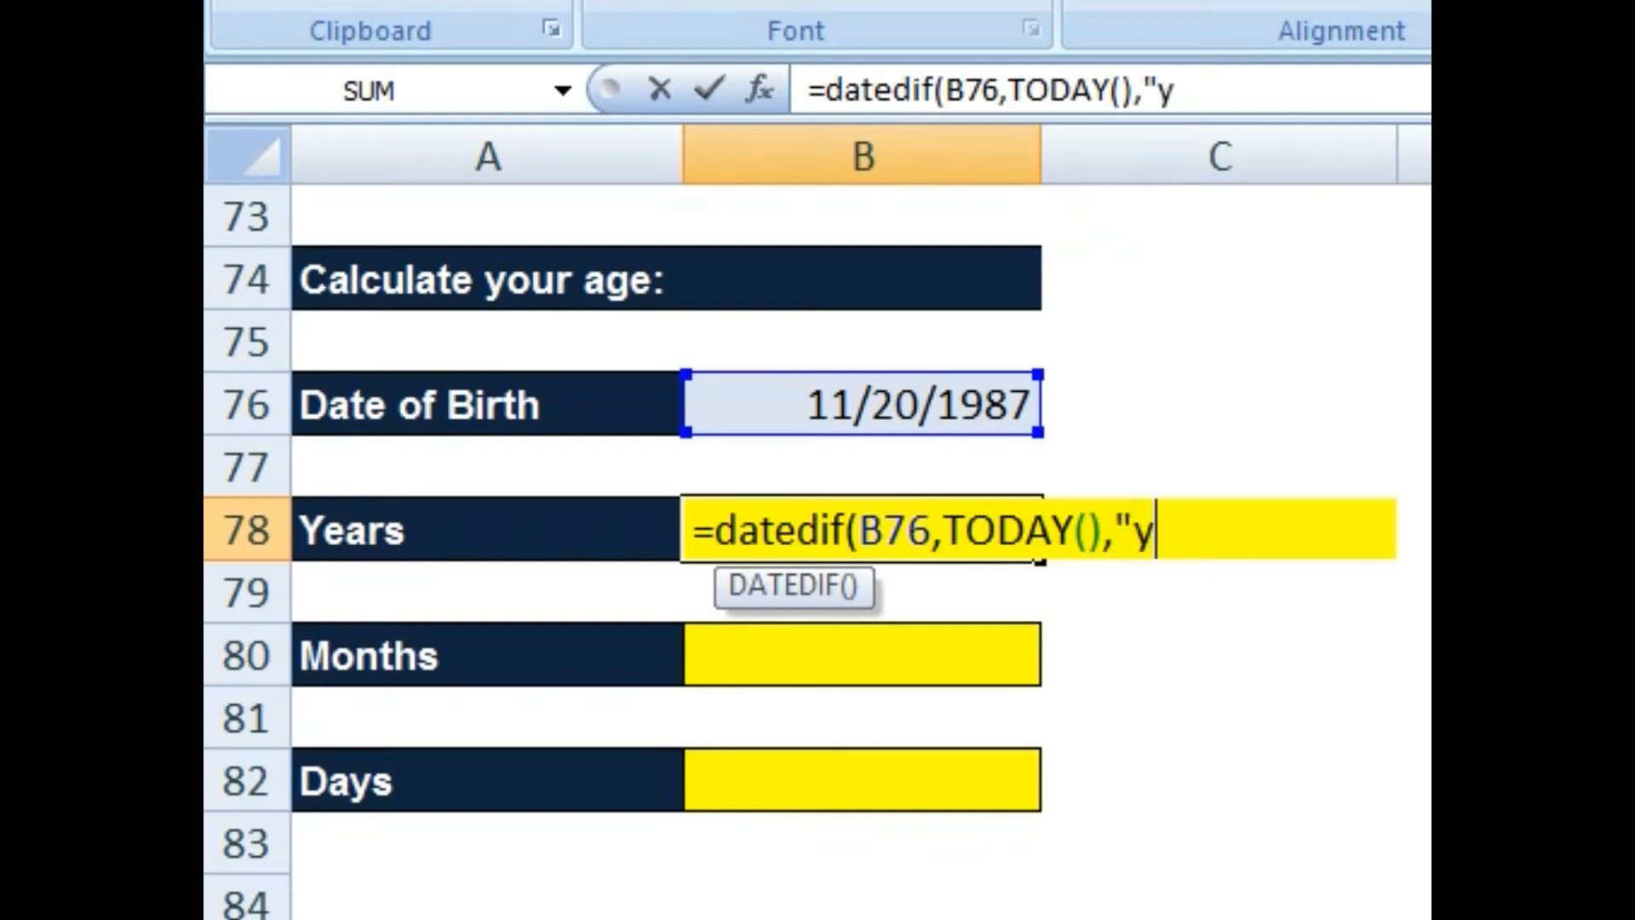
type("\")")
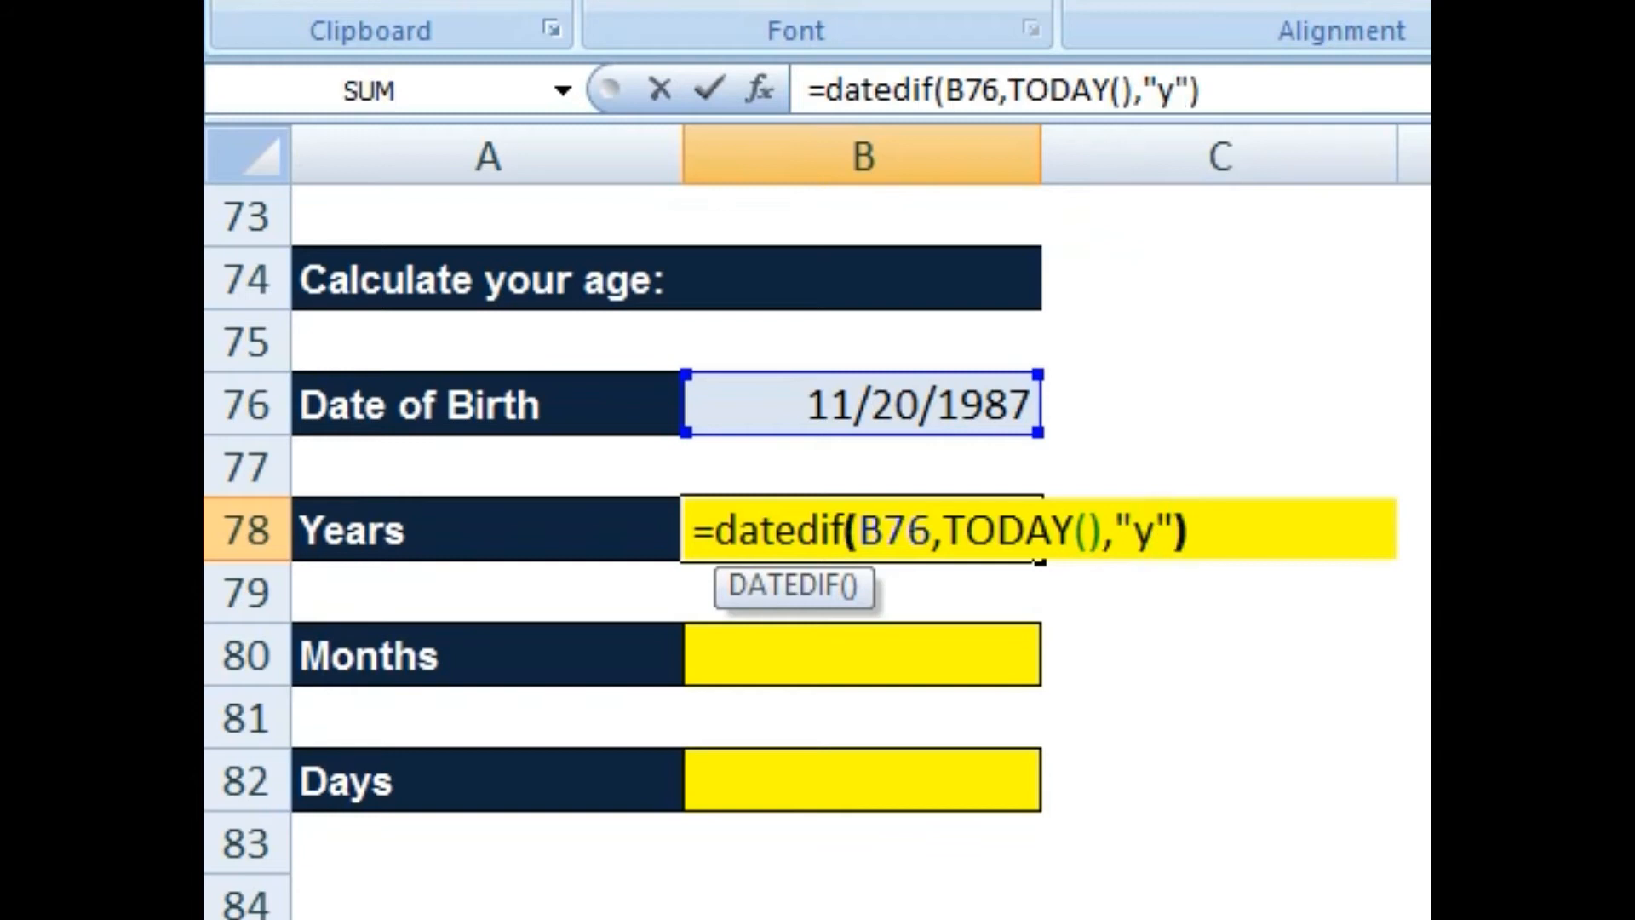
key("Return")
left_click(861, 528)
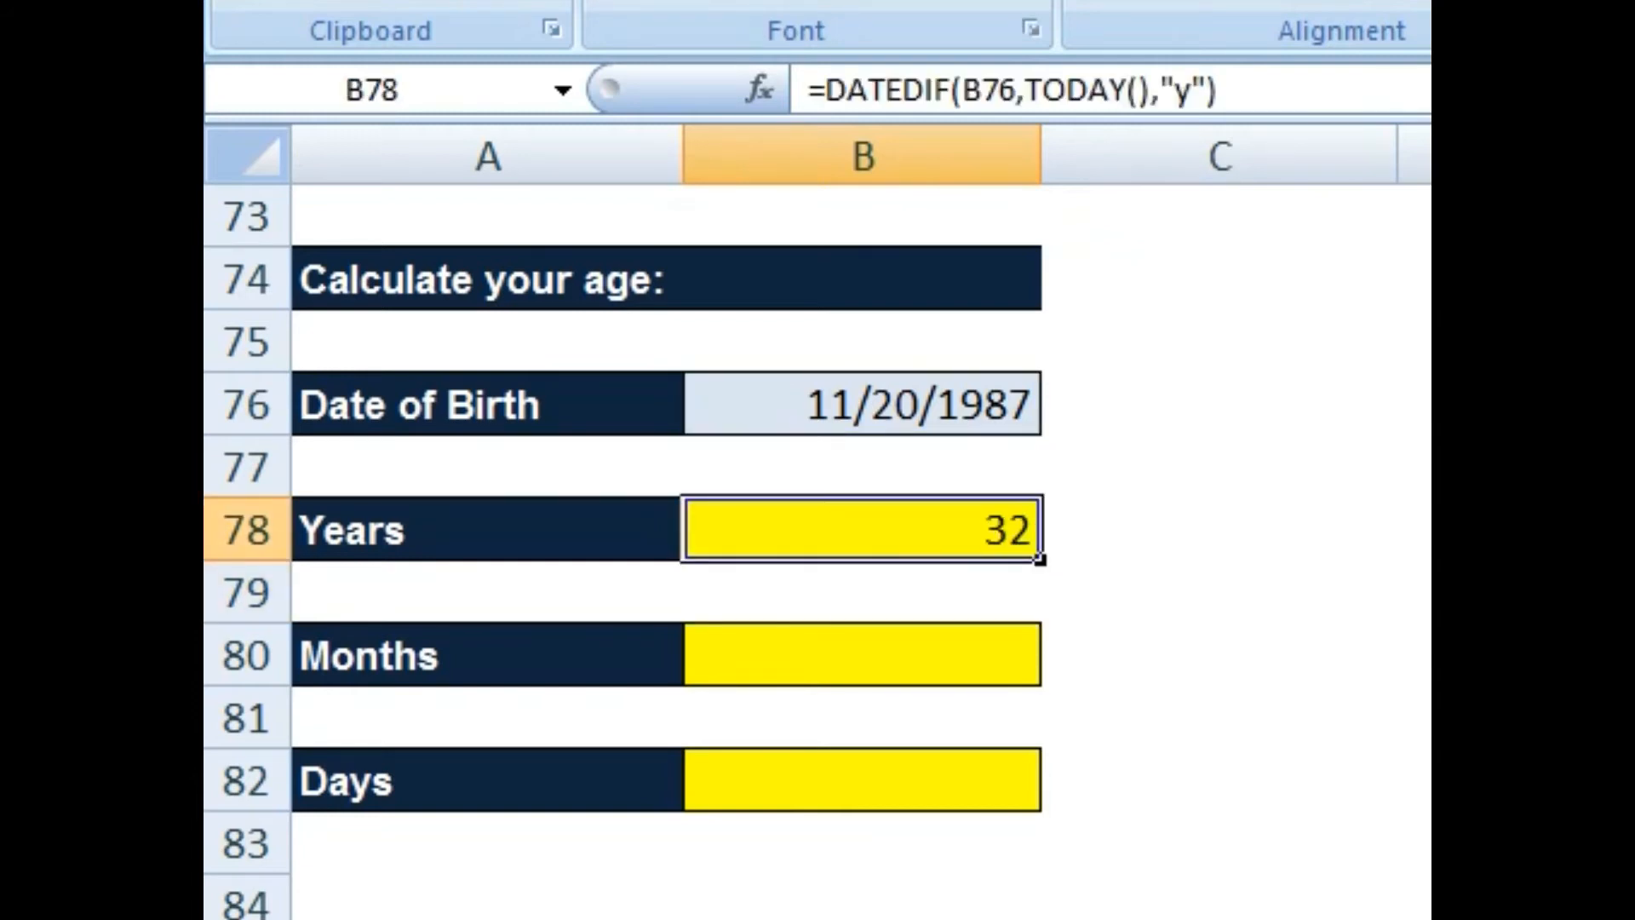
key("F2")
key("shift+Home")
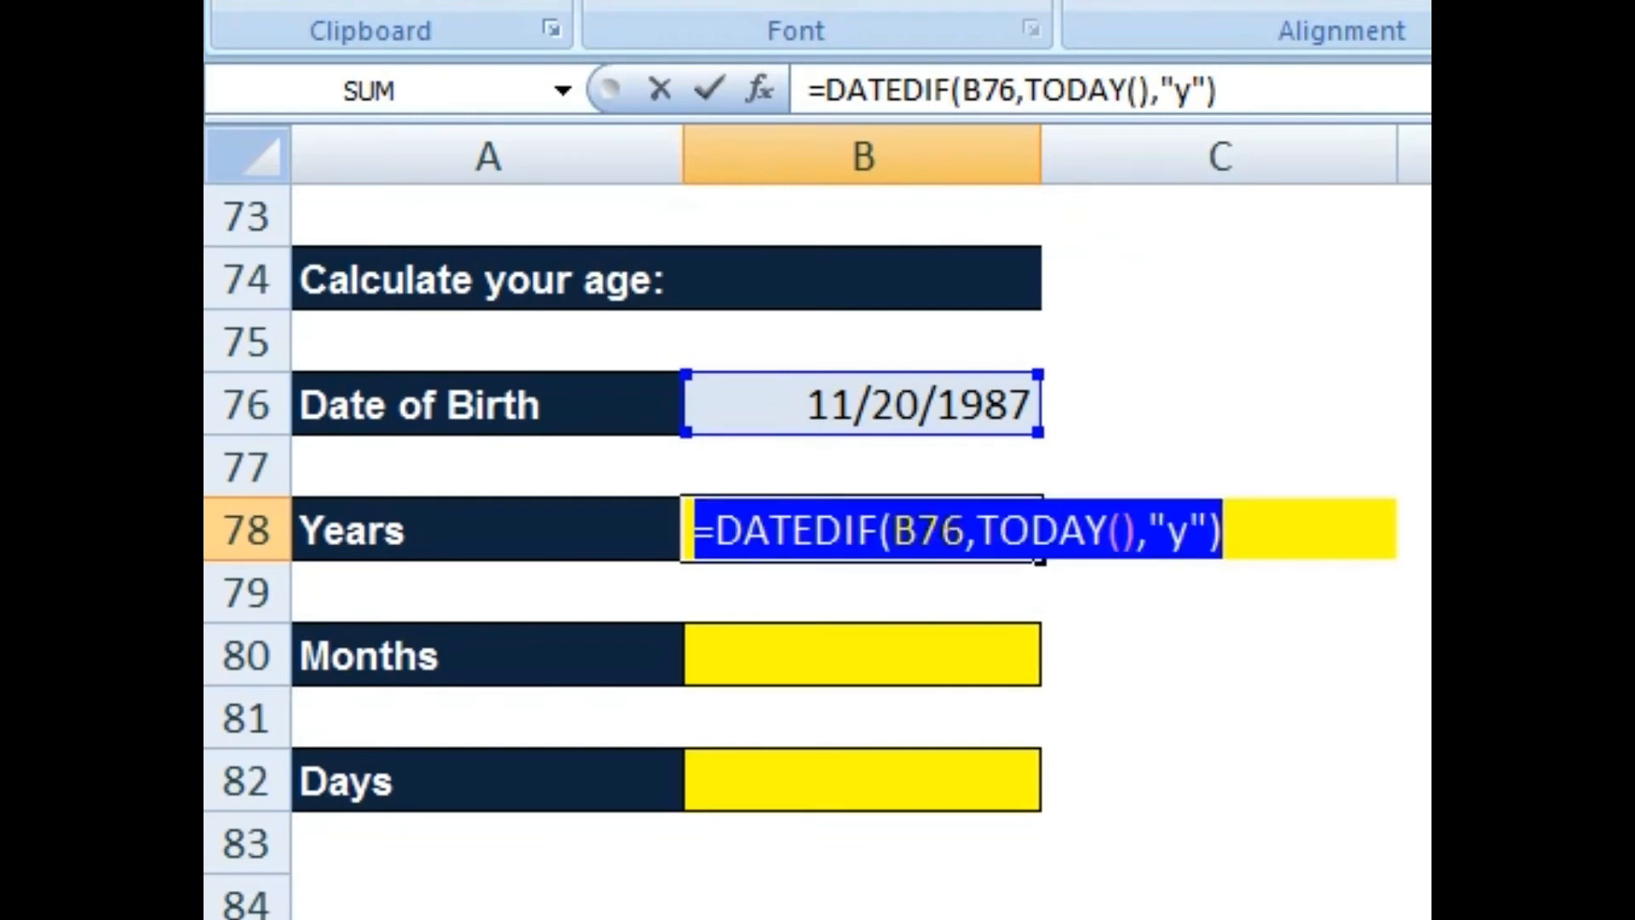
key("Return")
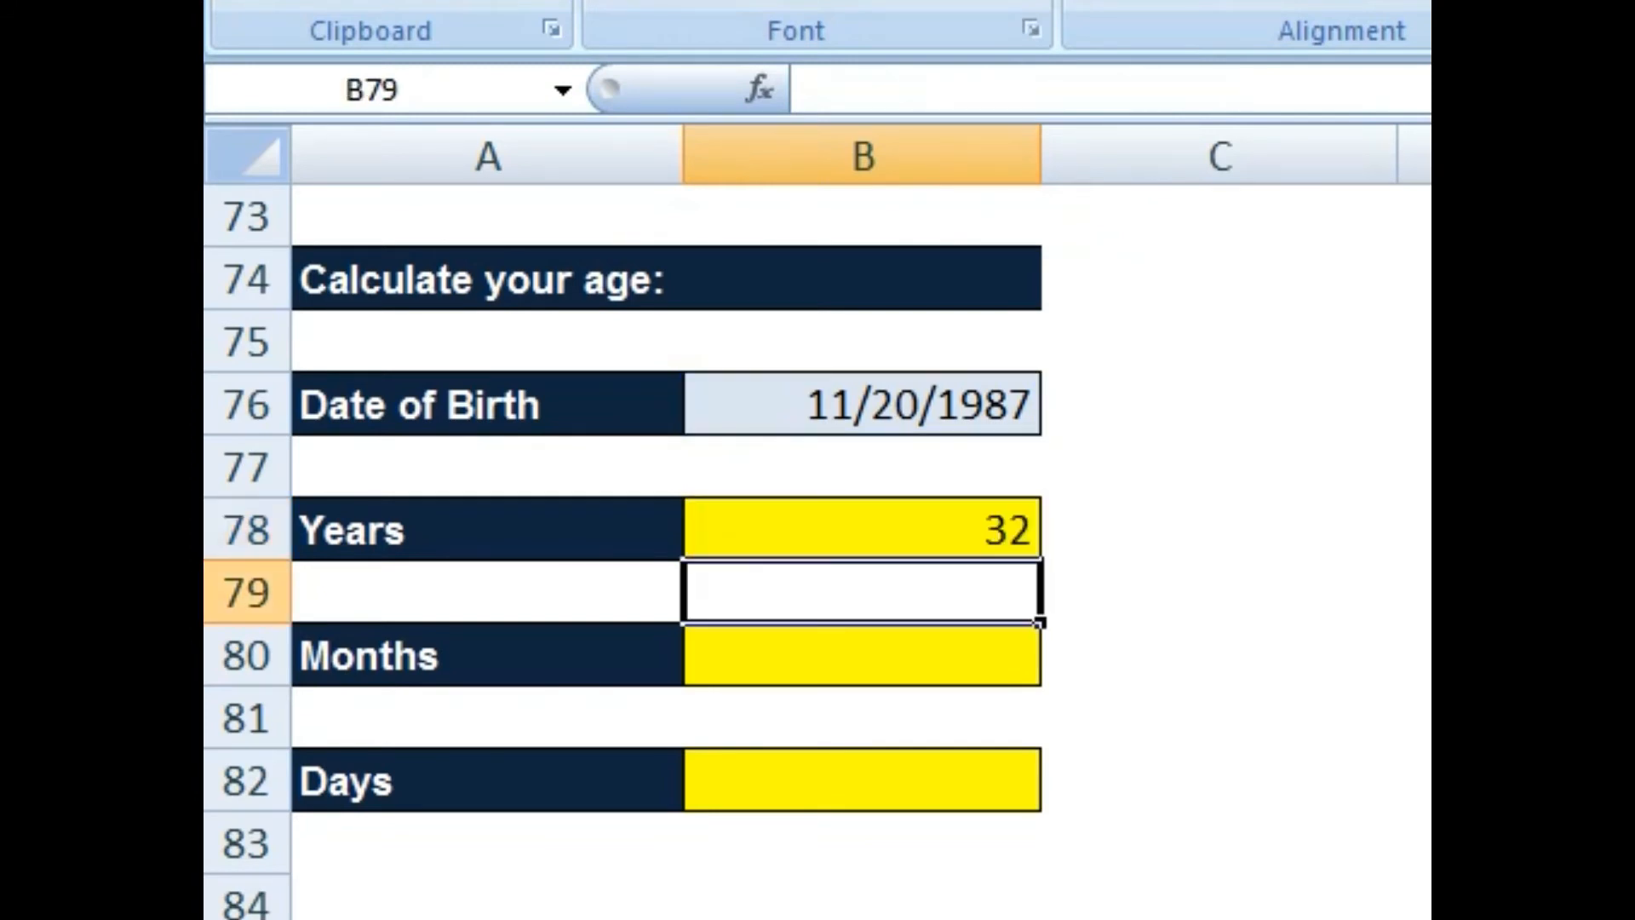
Step: Copy B78's years formula into both the Months and Days cells
left_click(862, 655)
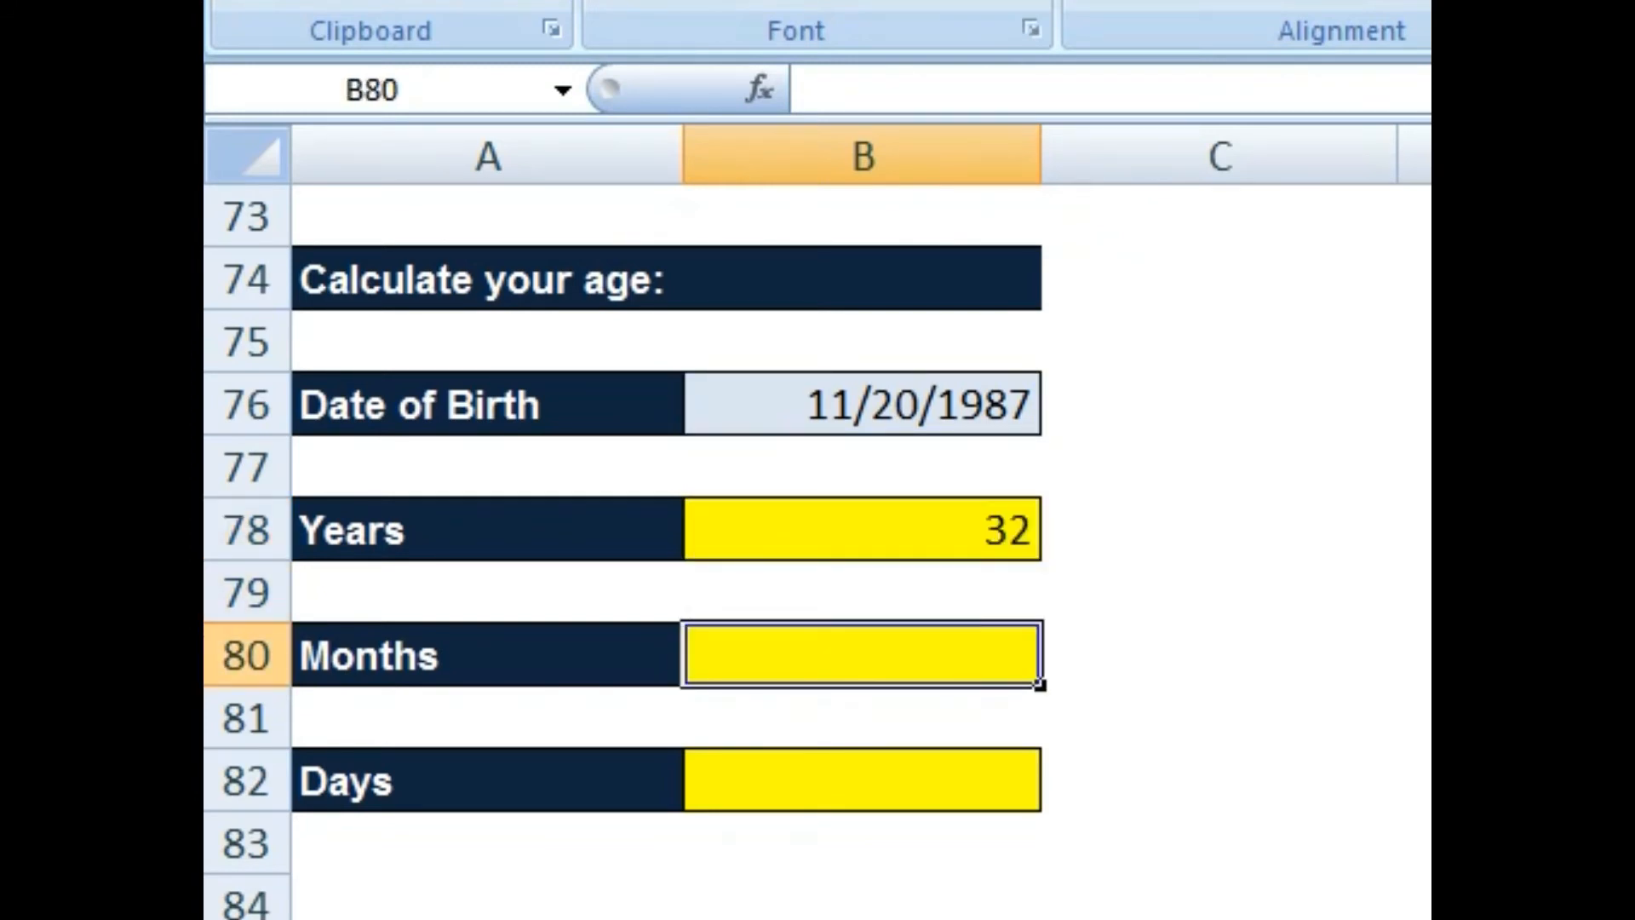
key("Up")
key("Up")
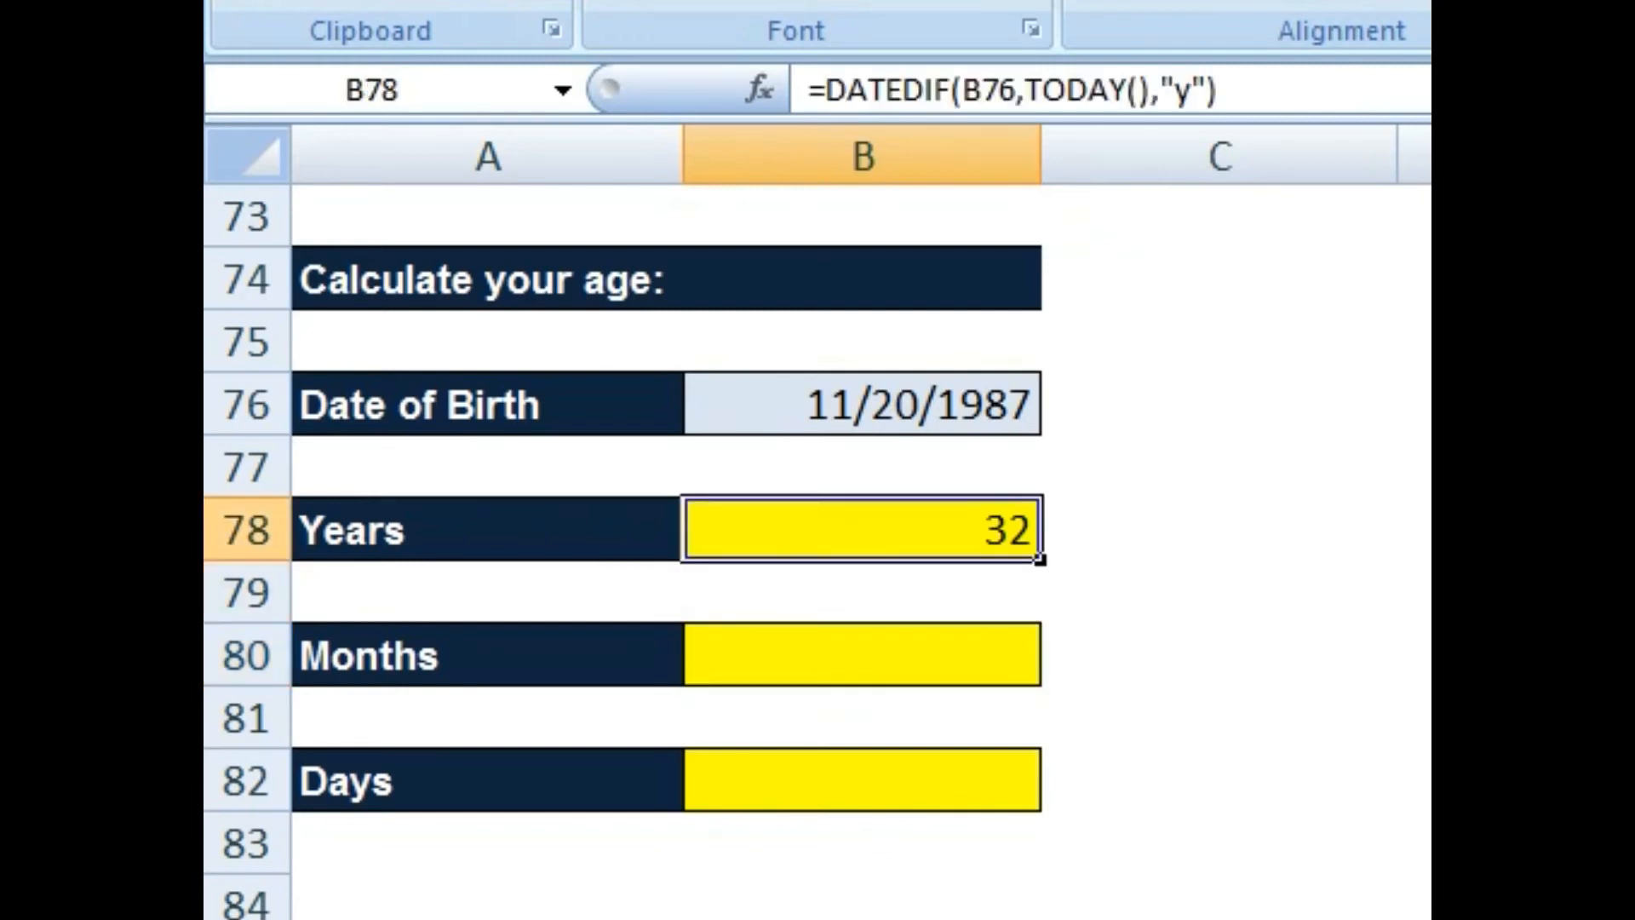
key("ctrl+c")
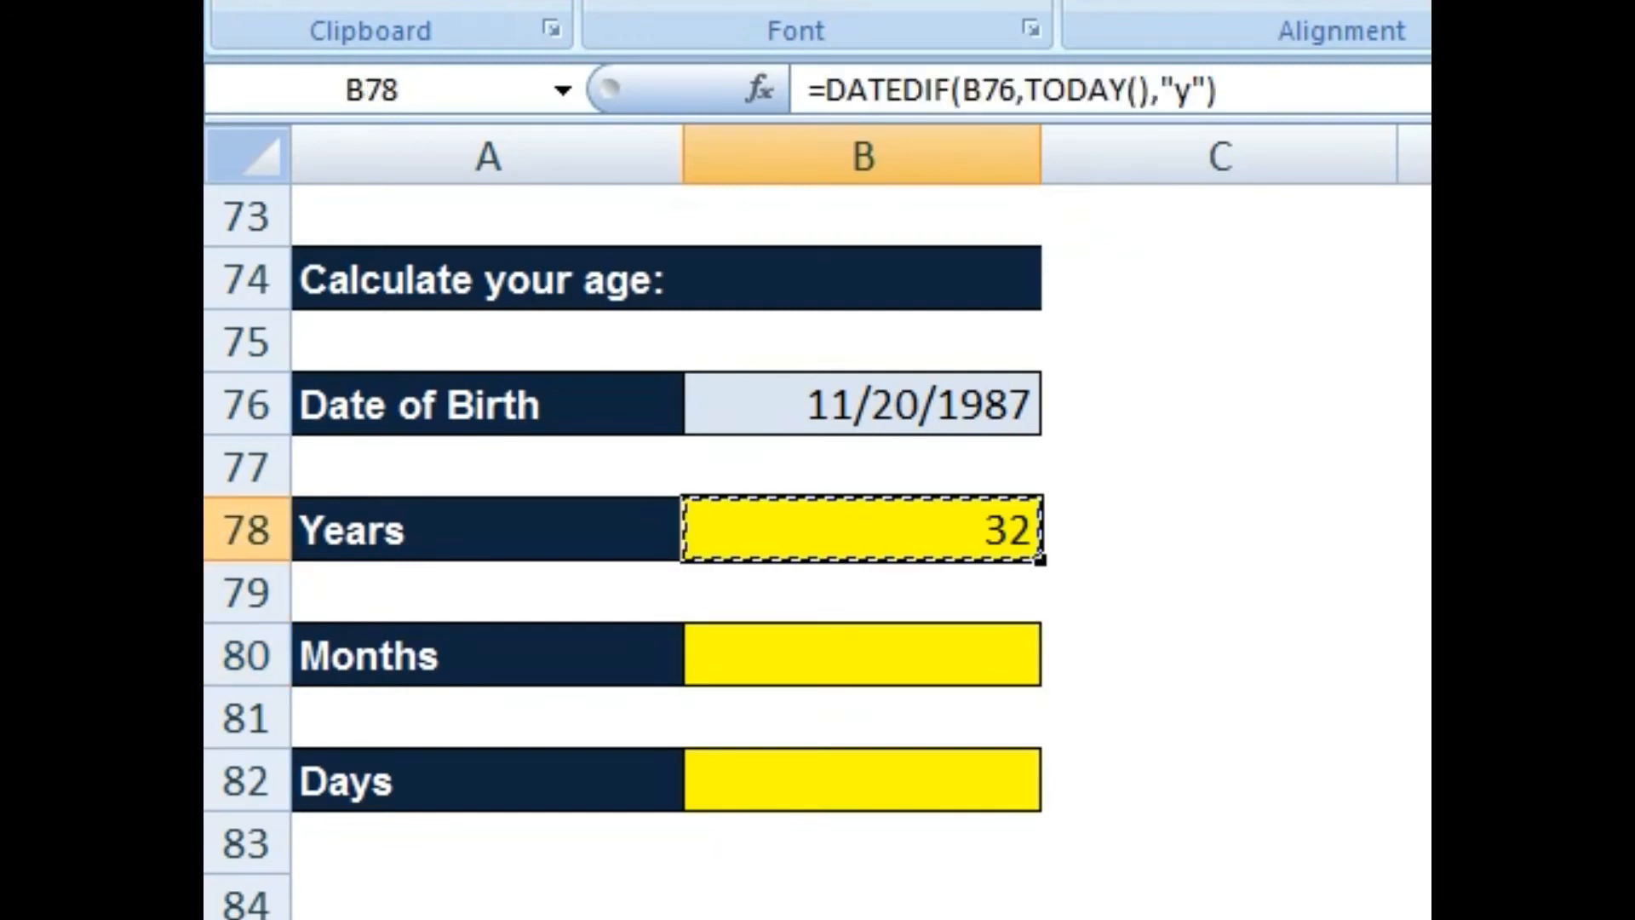
left_click(862, 655)
key("ctrl+v")
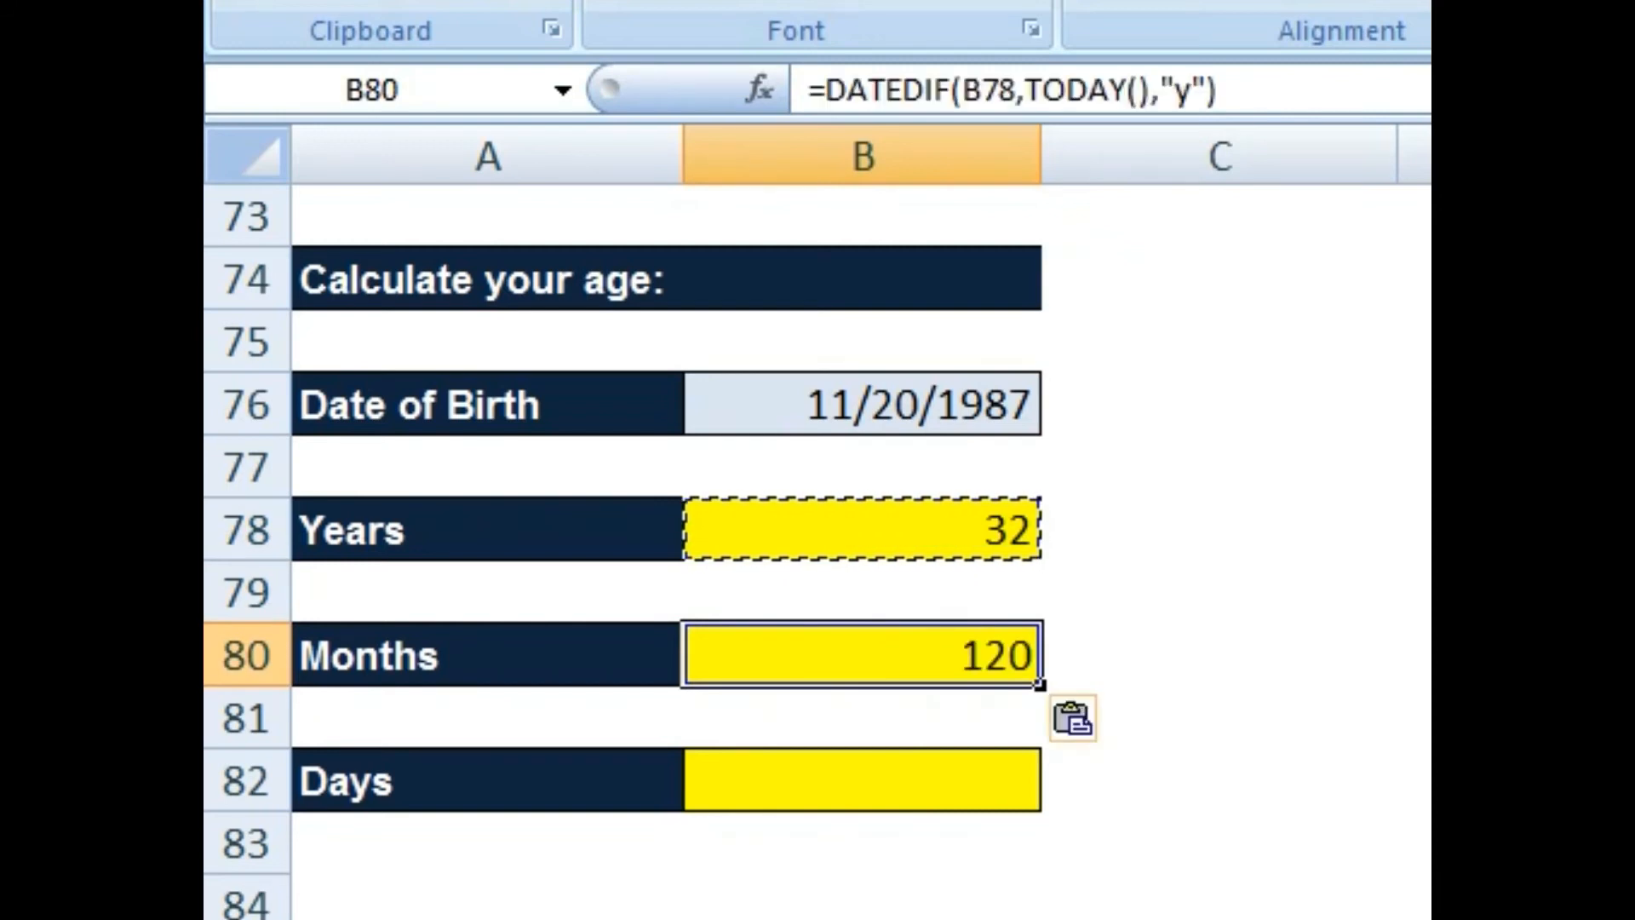
left_click(862, 780)
key("ctrl+v")
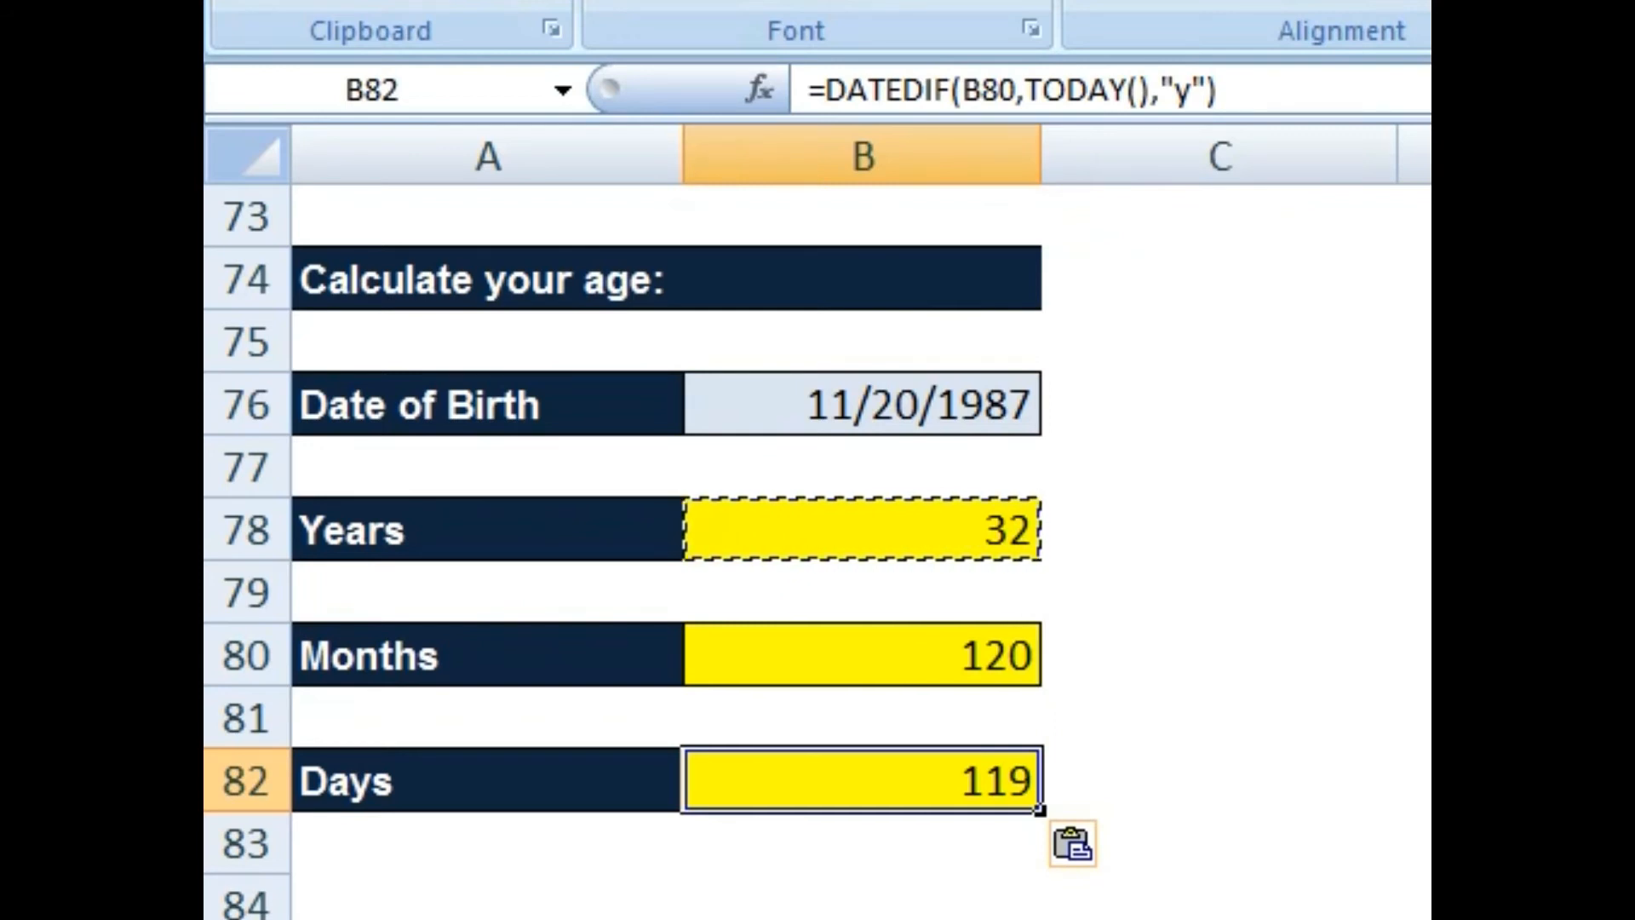
Step: Paste the years formula again into Months cell B80 so it shows 32
left_click(862, 655)
left_click(862, 530)
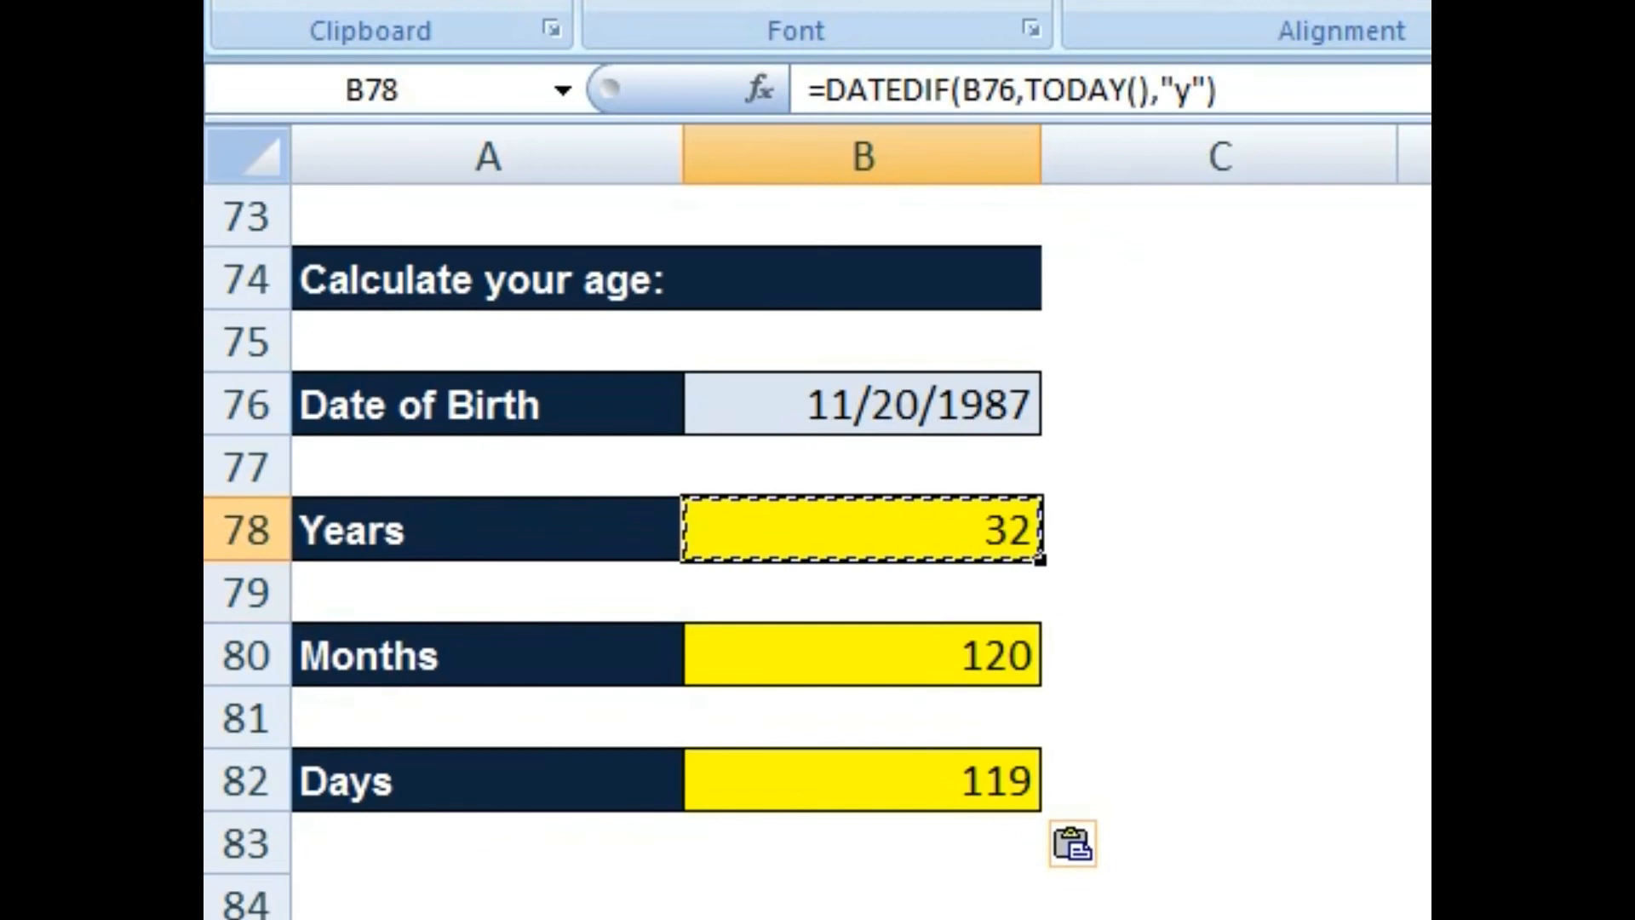
key("F2")
key("shift+Home")
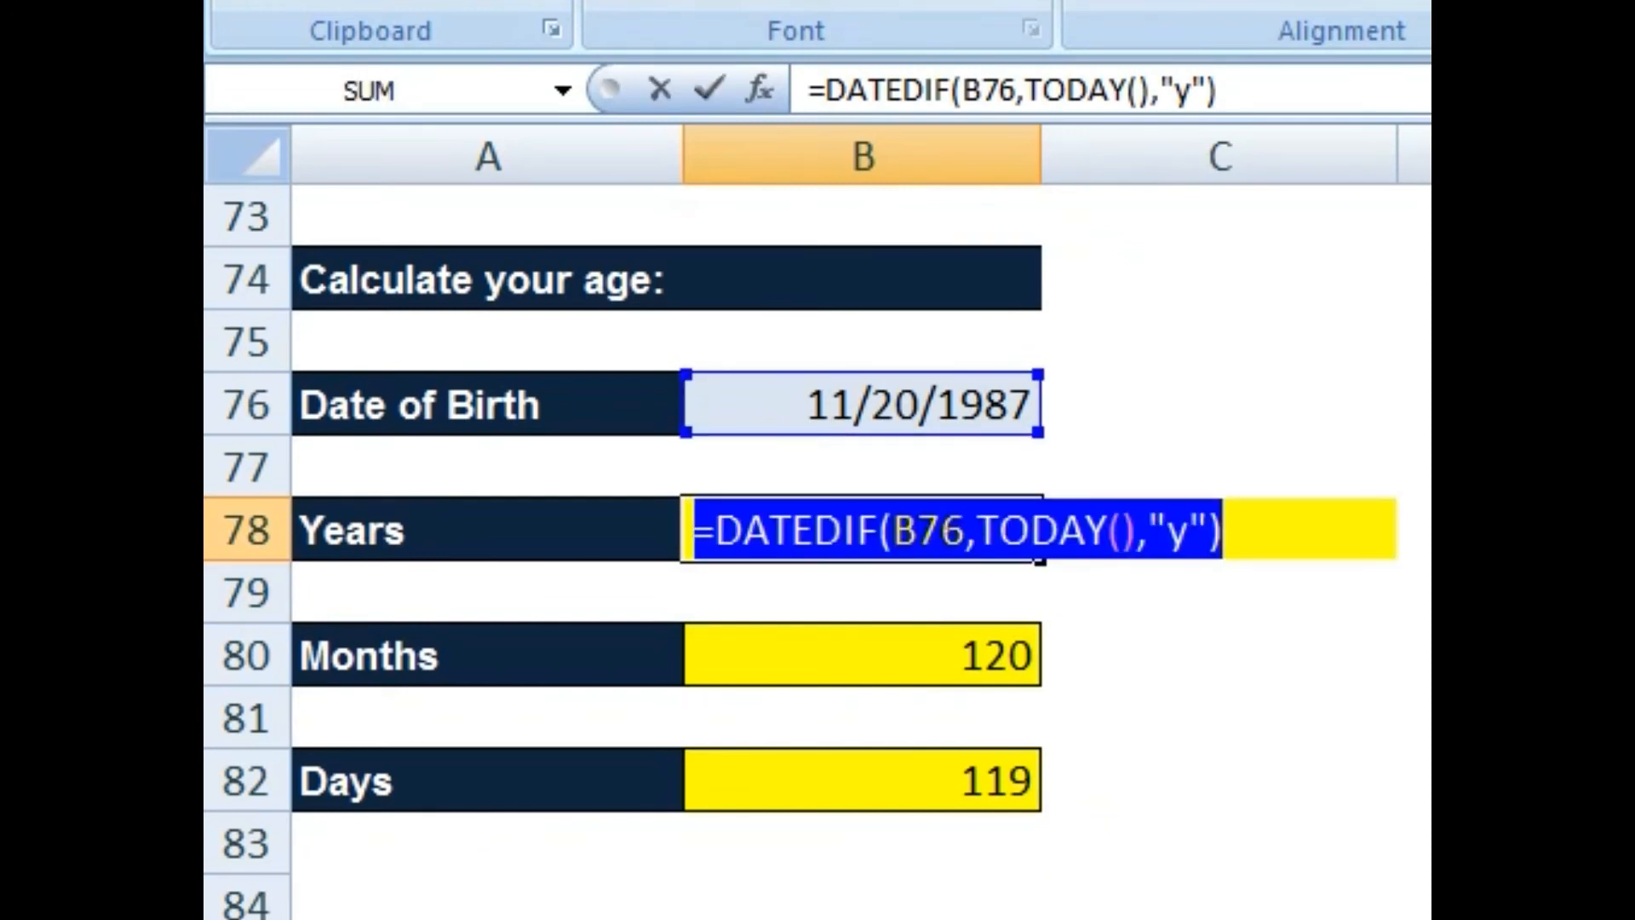
key("Return")
key("Down")
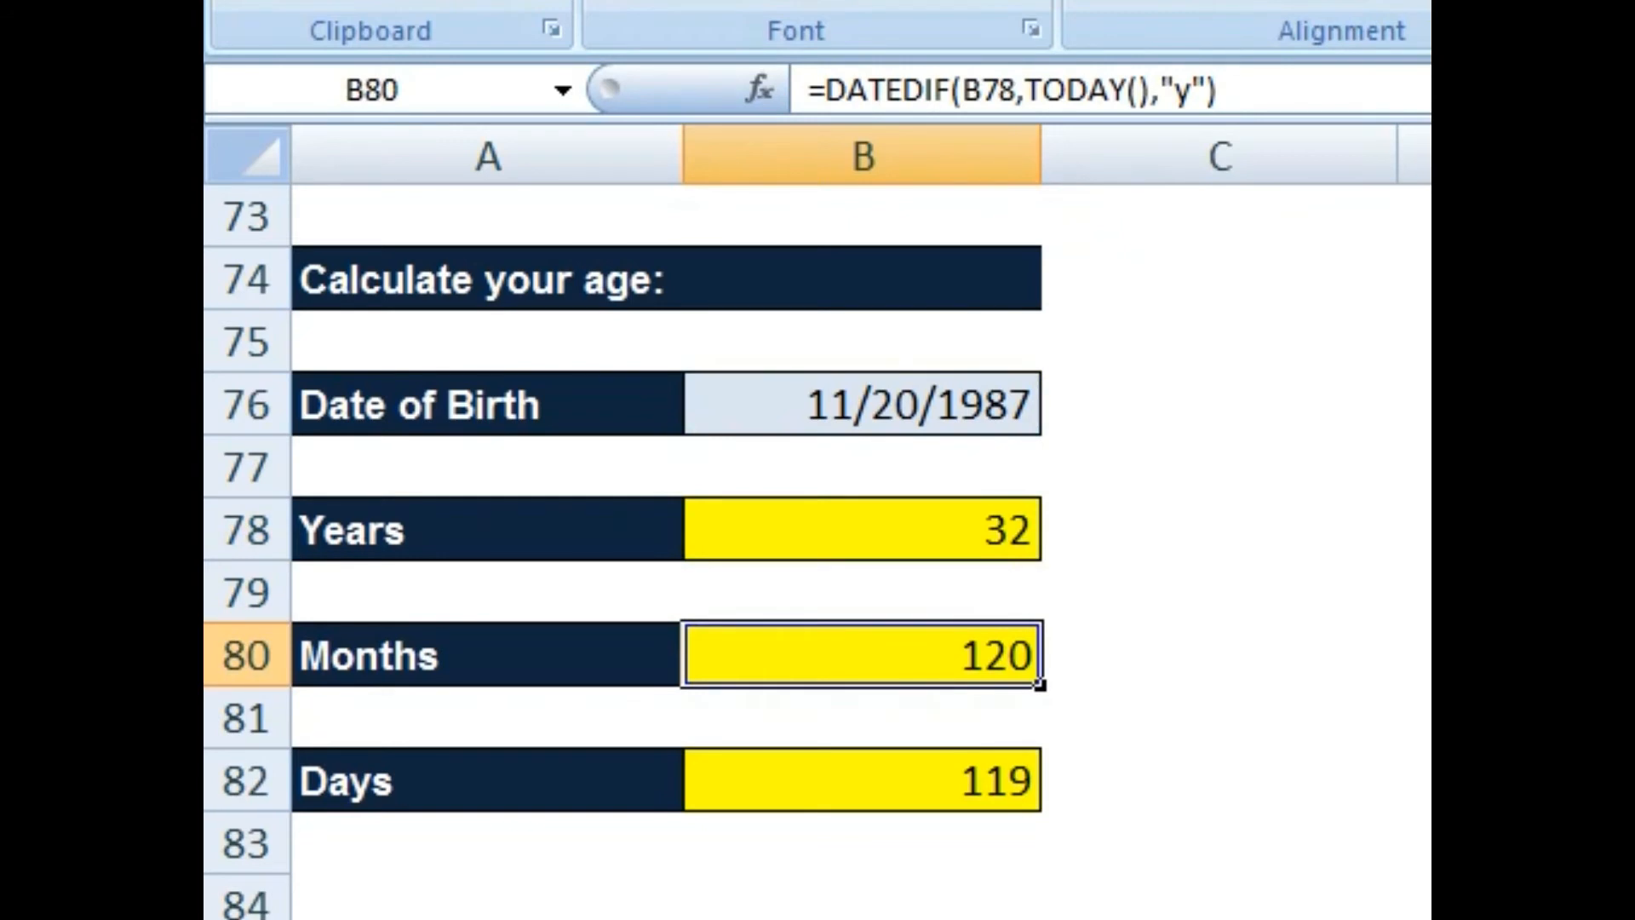
key("ctrl+v")
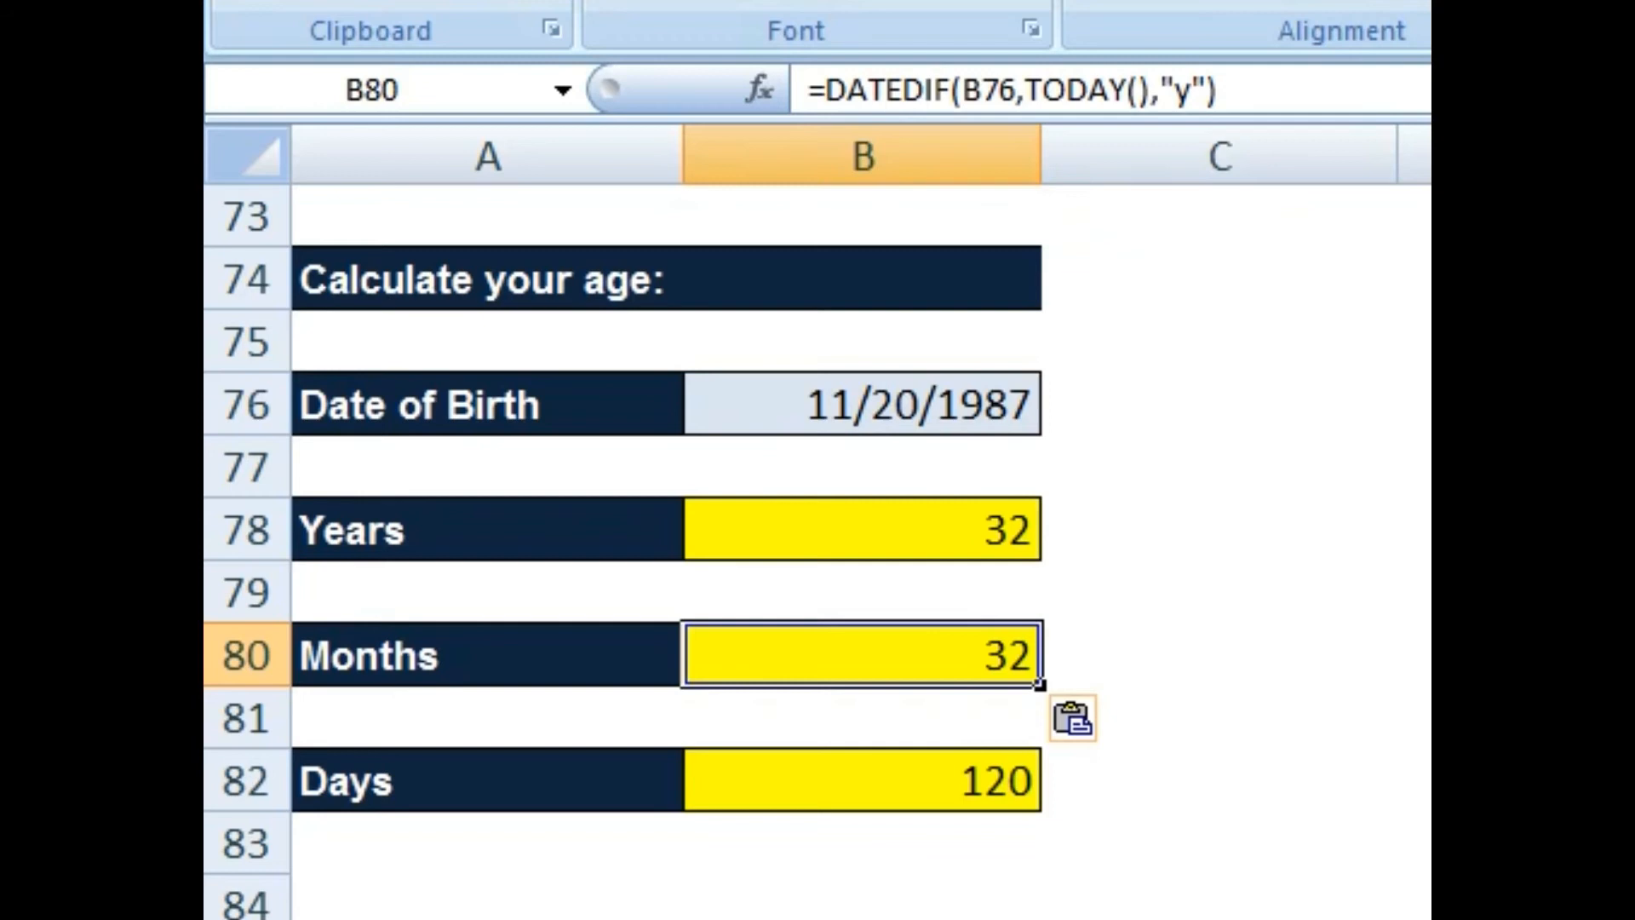
Step: Change the Months formula's unit to "ym", giving 5 months
key("F2")
key("Left")
key("Left")
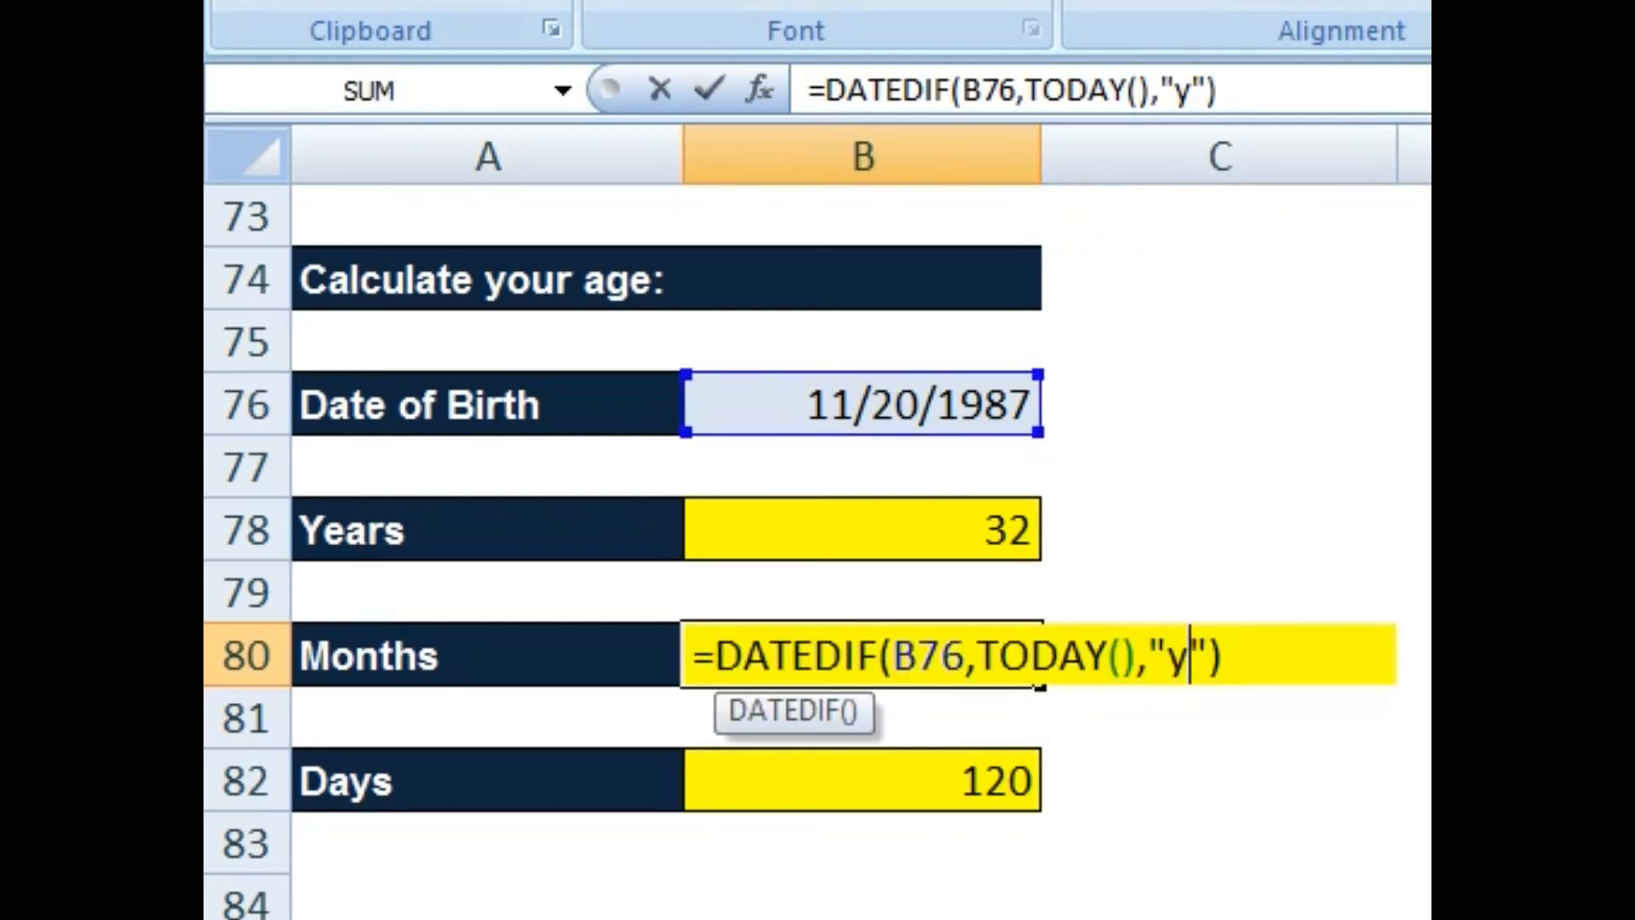
type("m")
key("Return")
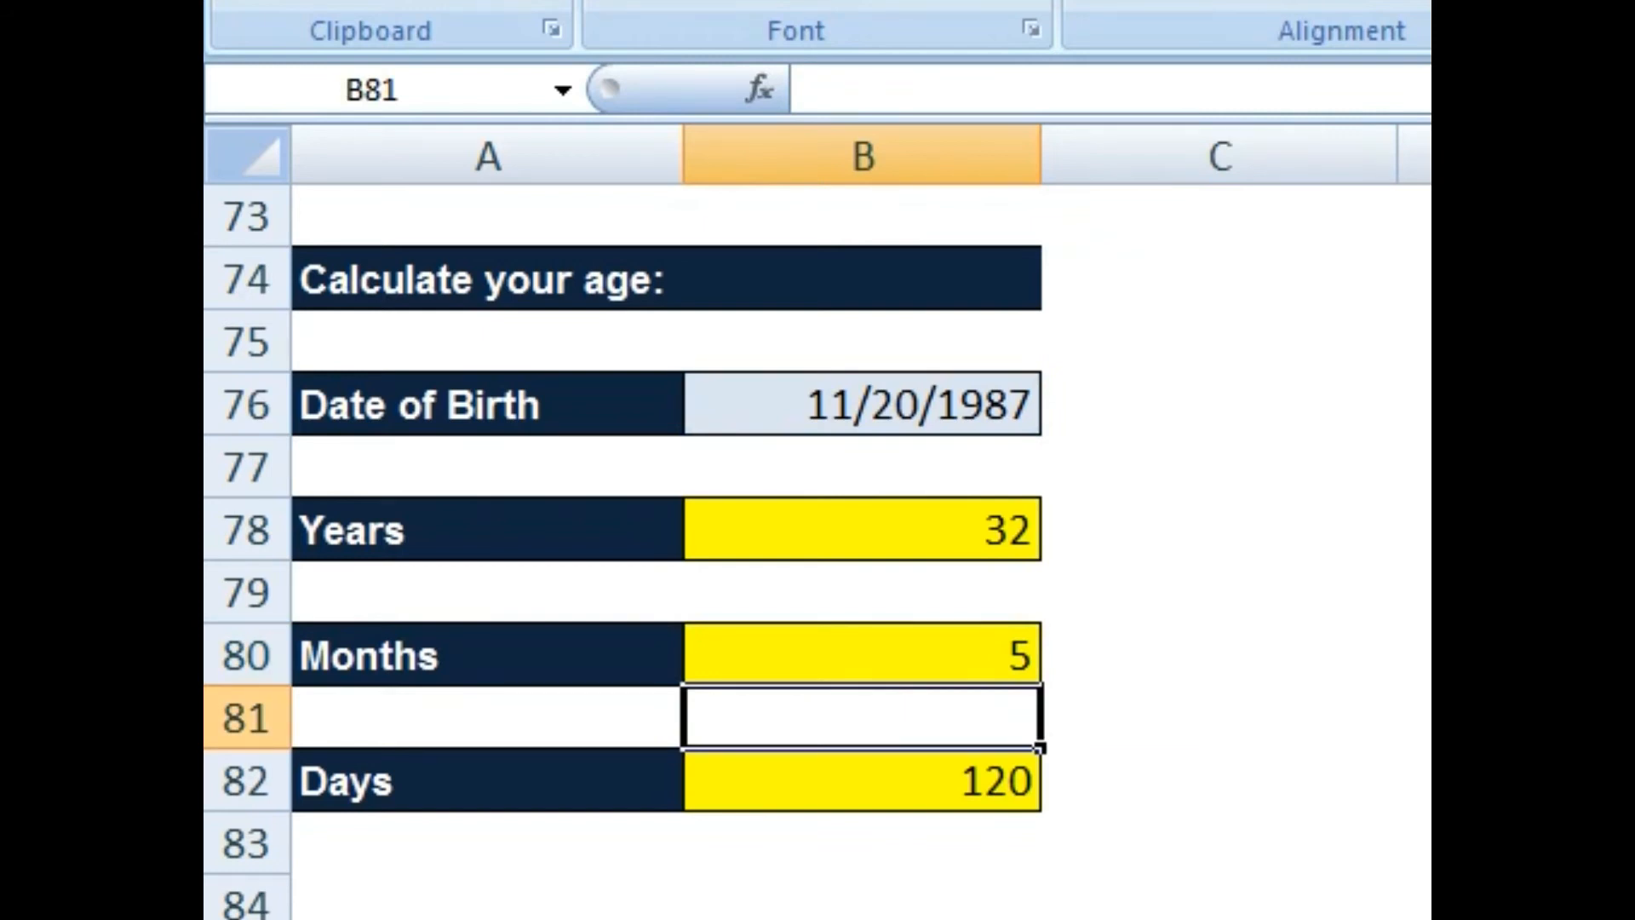
Step: Paste the formula into Days cell B82 and change its unit to "md", giving 8 days
key("Down")
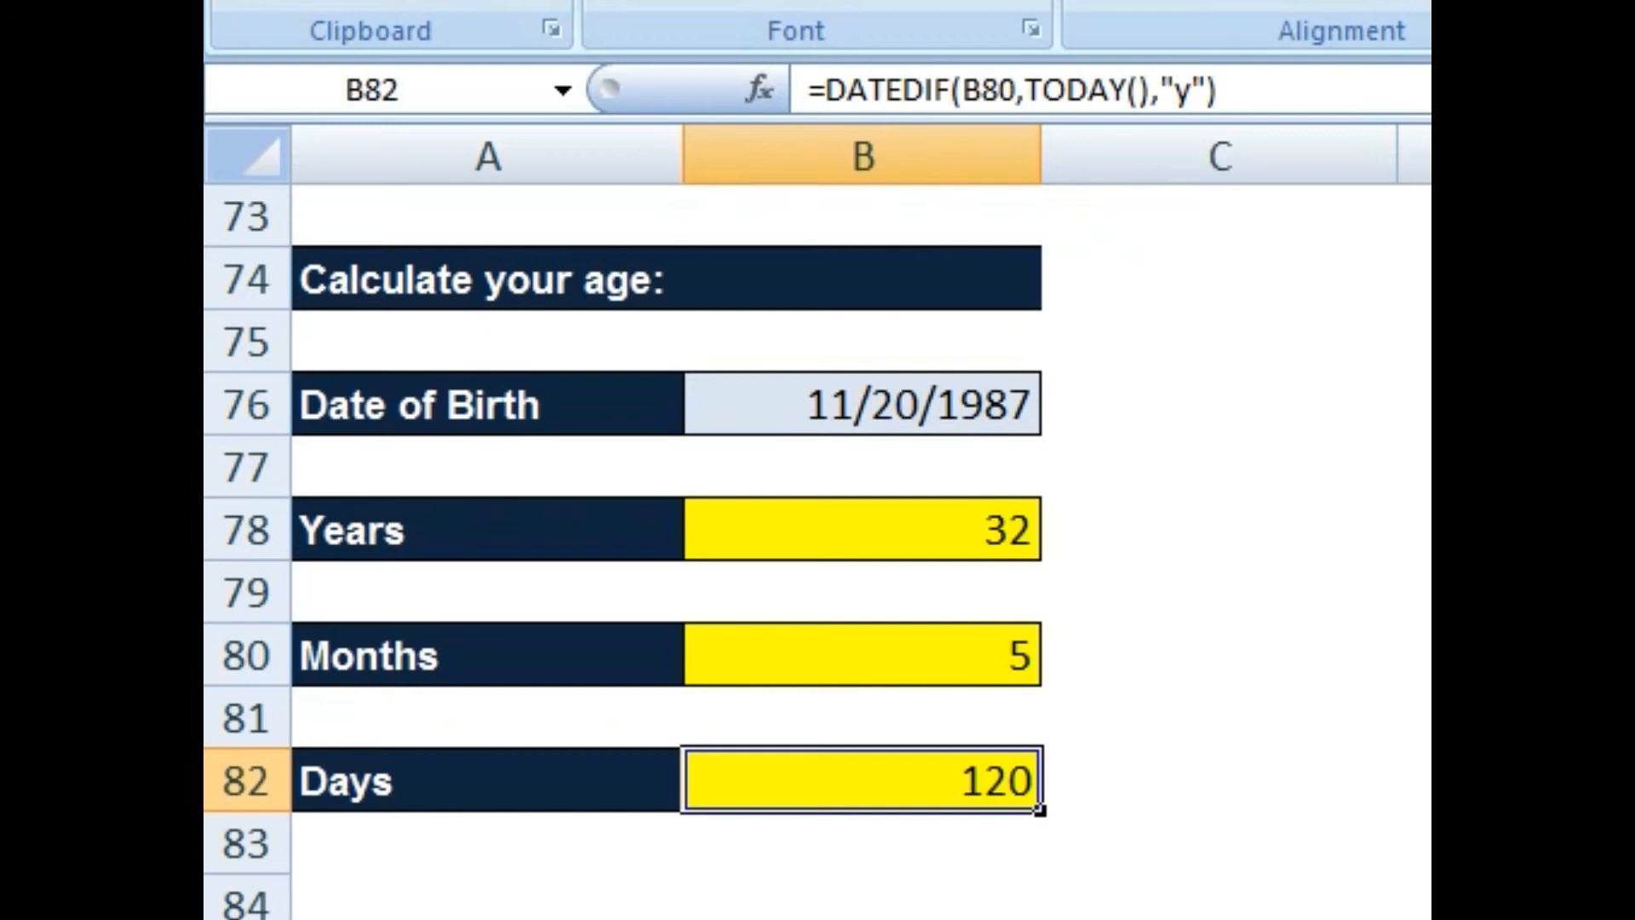
key("ctrl+v")
key("F2")
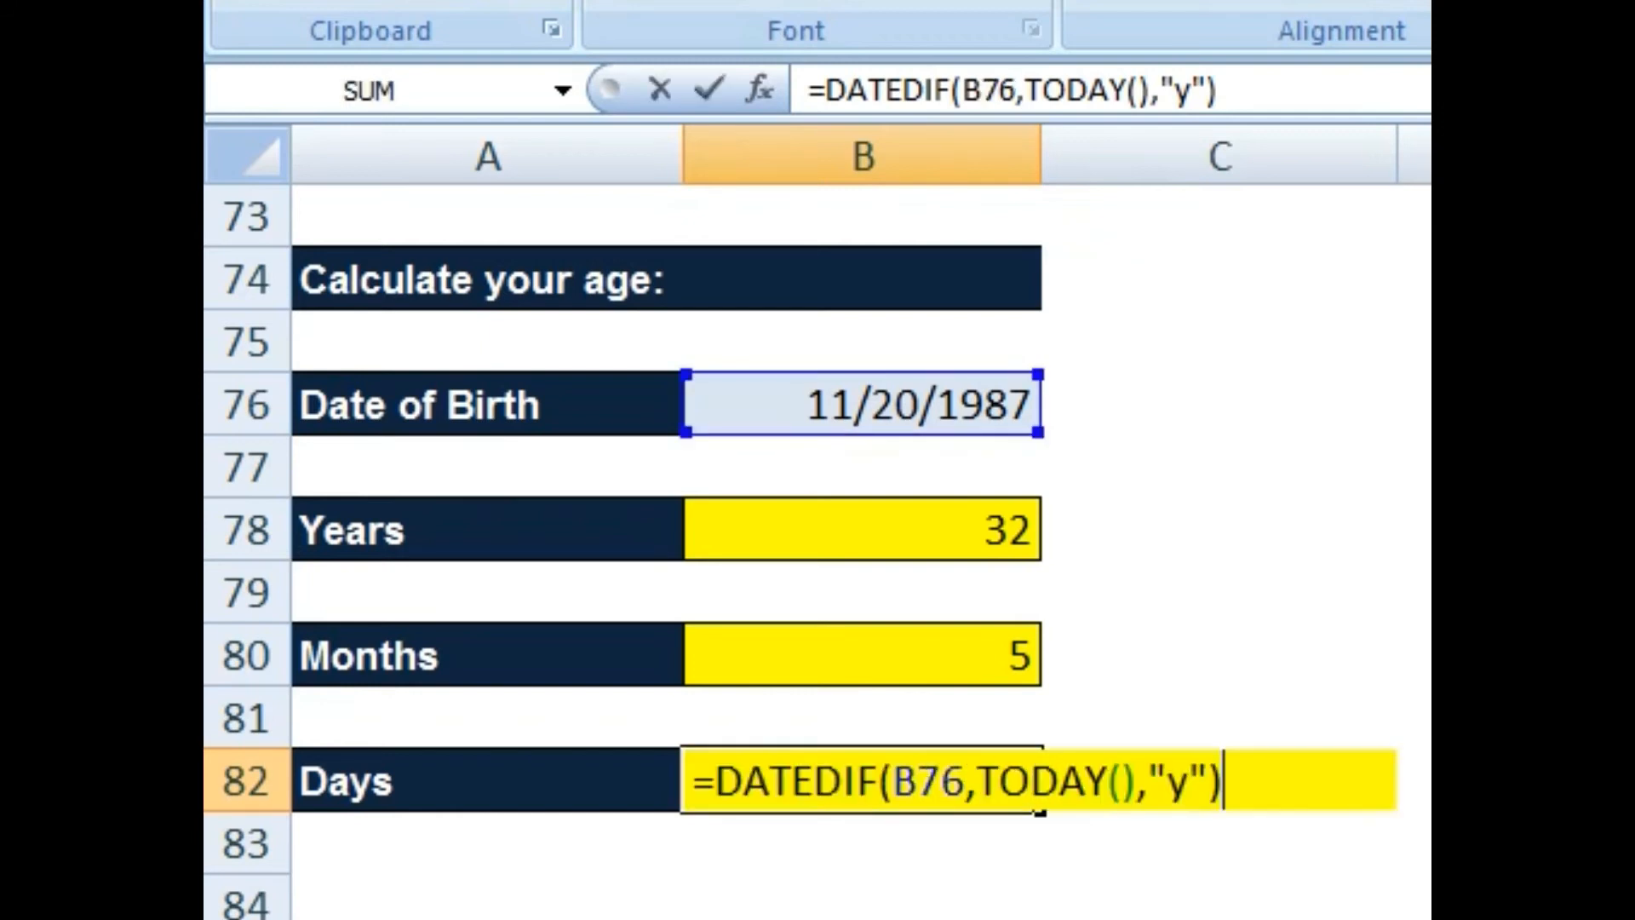
key("Left")
key("Left")
key("BackSpace")
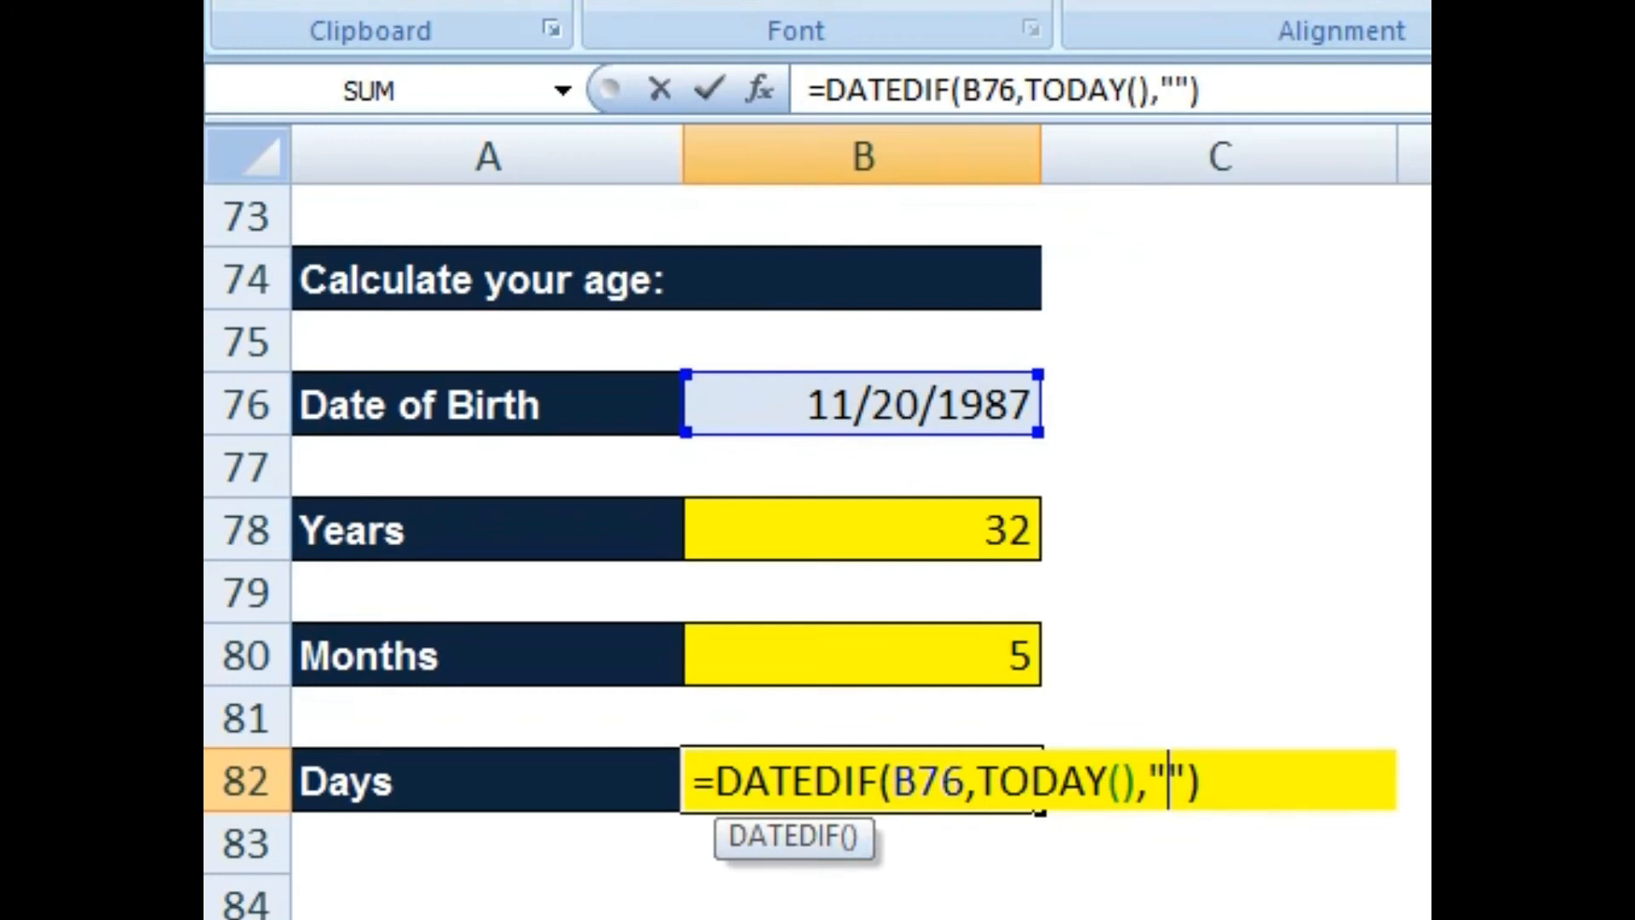
type("msd")
key("BackSpace")
key("BackSpace")
type("d")
key("Return")
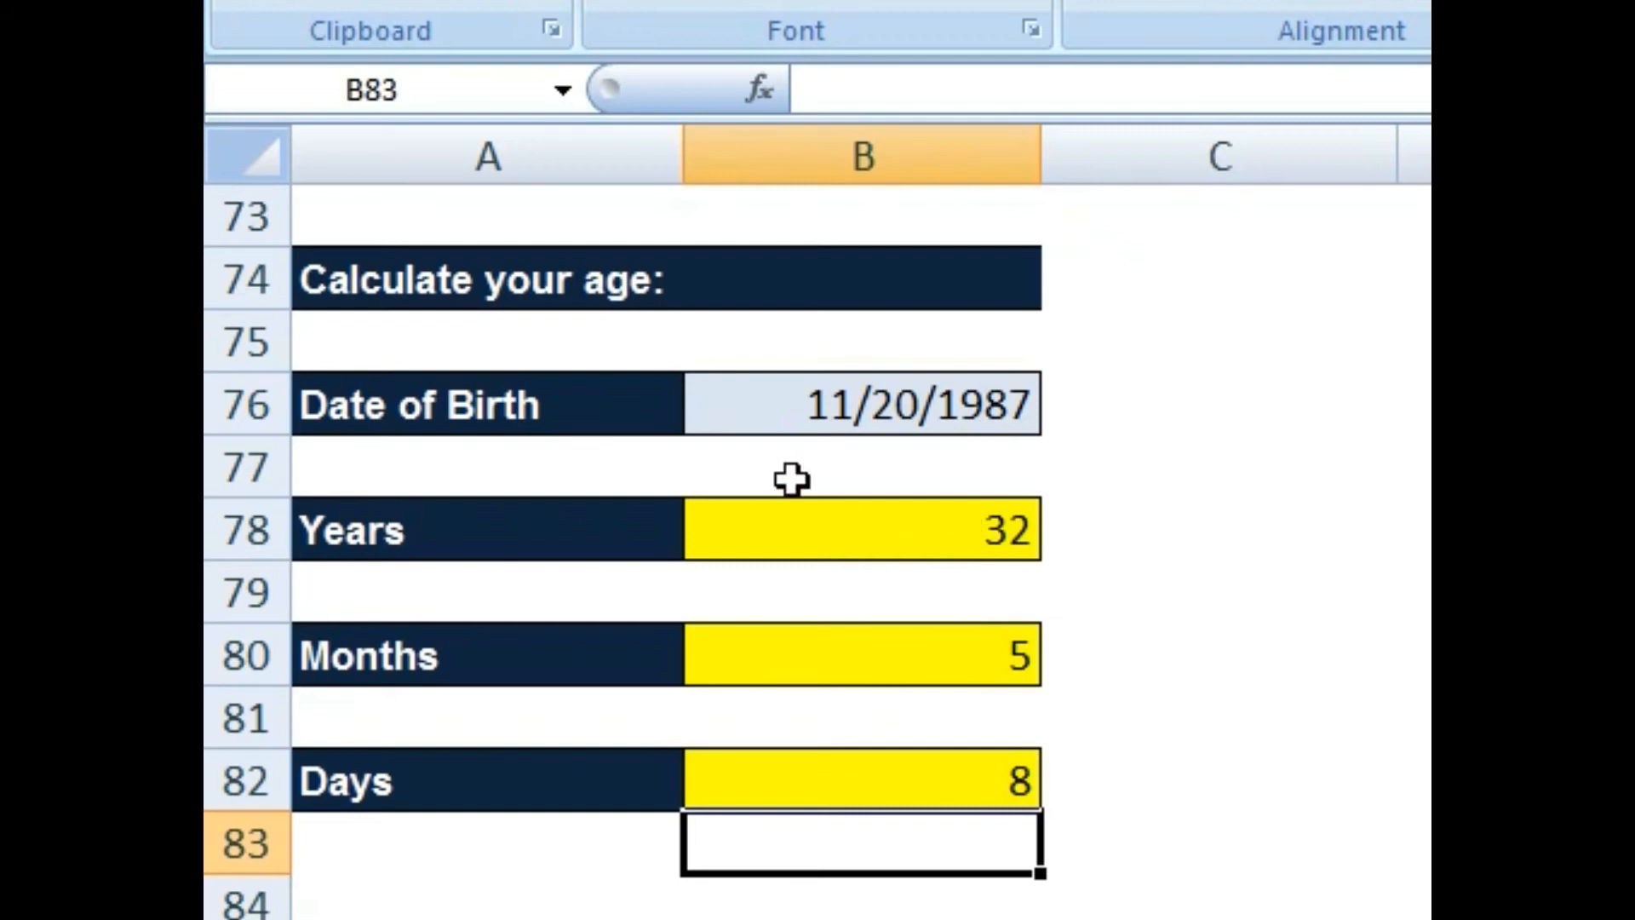
left_click(889, 400)
left_click(763, 537)
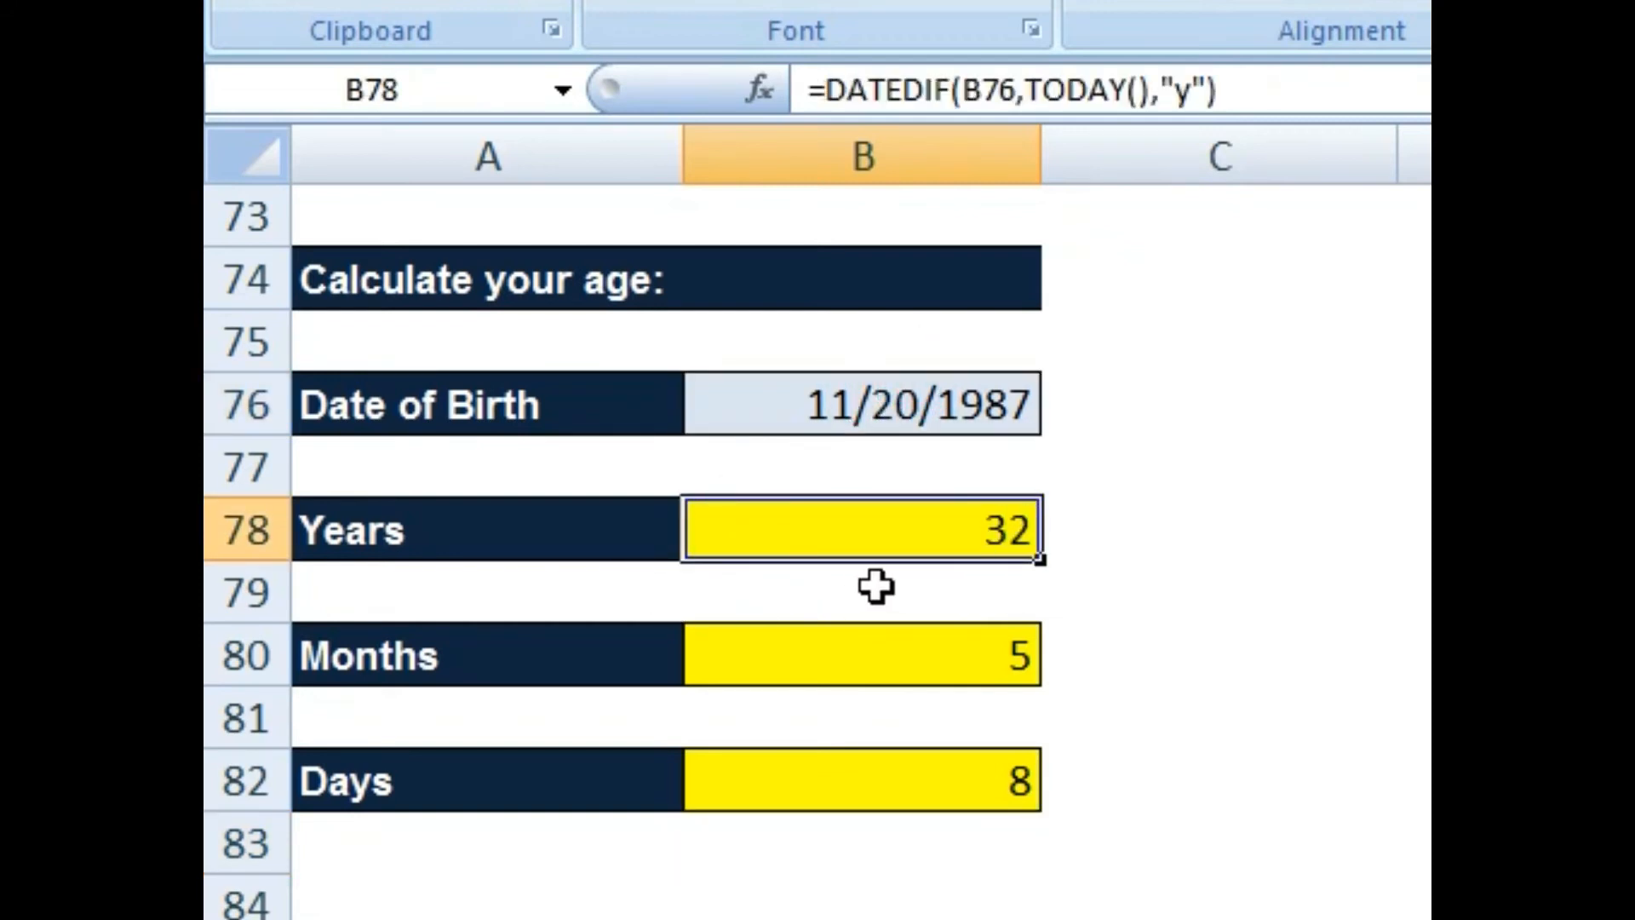
Step: Review the Months and Days formulas and select the birth date and age results B76:B82
left_click(947, 668)
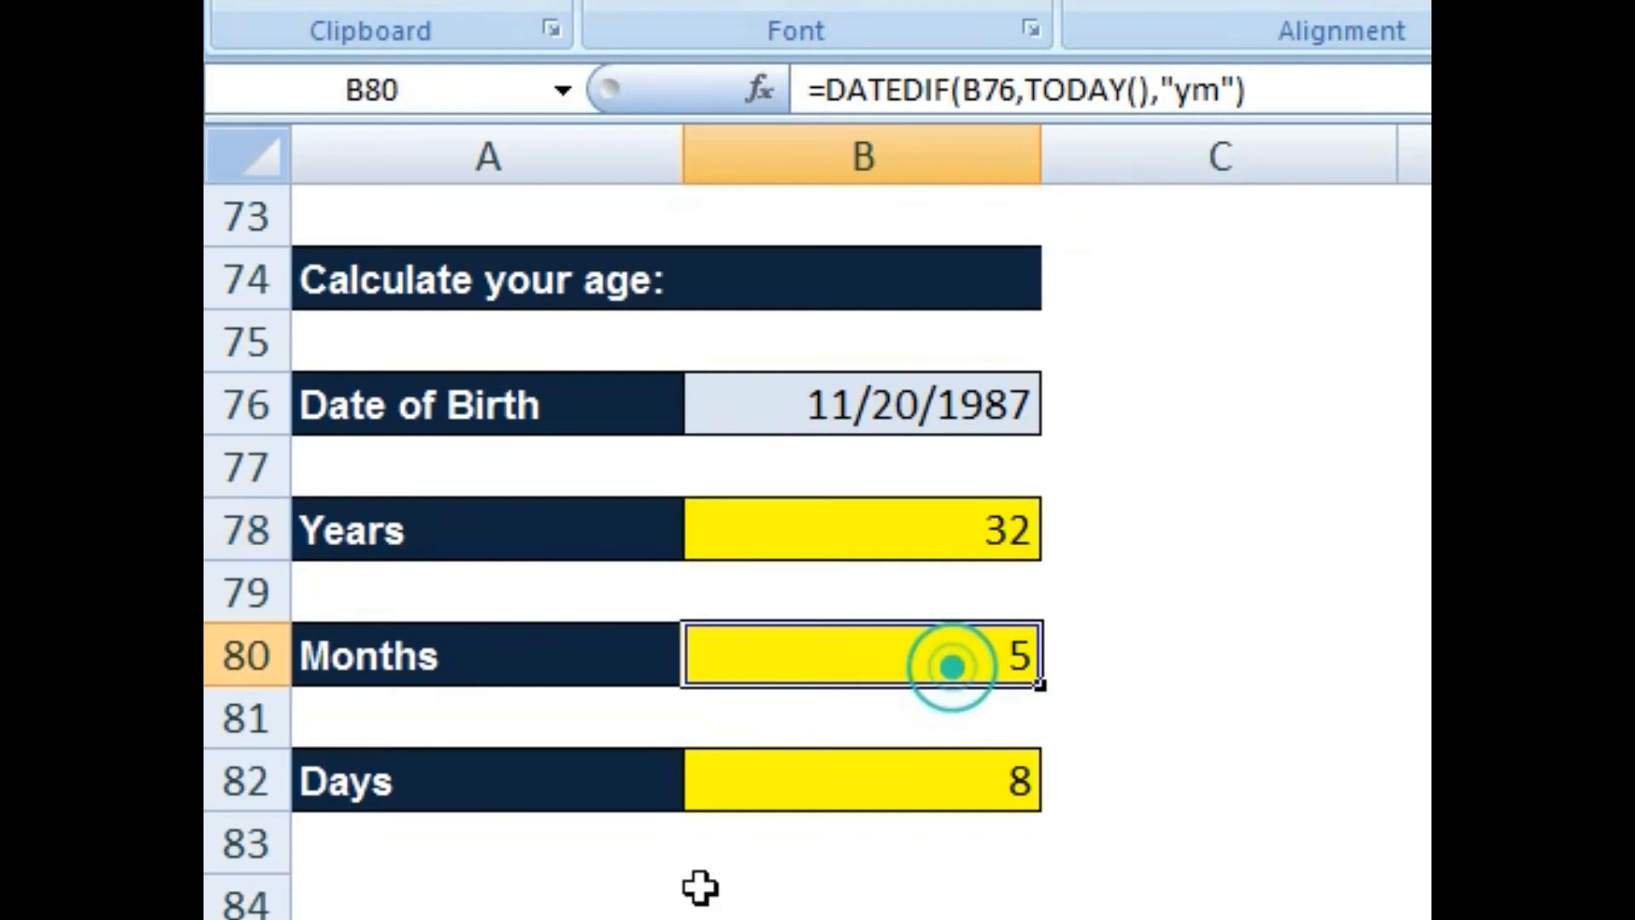
left_click(920, 785)
left_click_drag(780, 405, 791, 798)
Step: Scroll down to Q6 and select the yellow answer cell in row 93
scroll(920, 788, "down", 4)
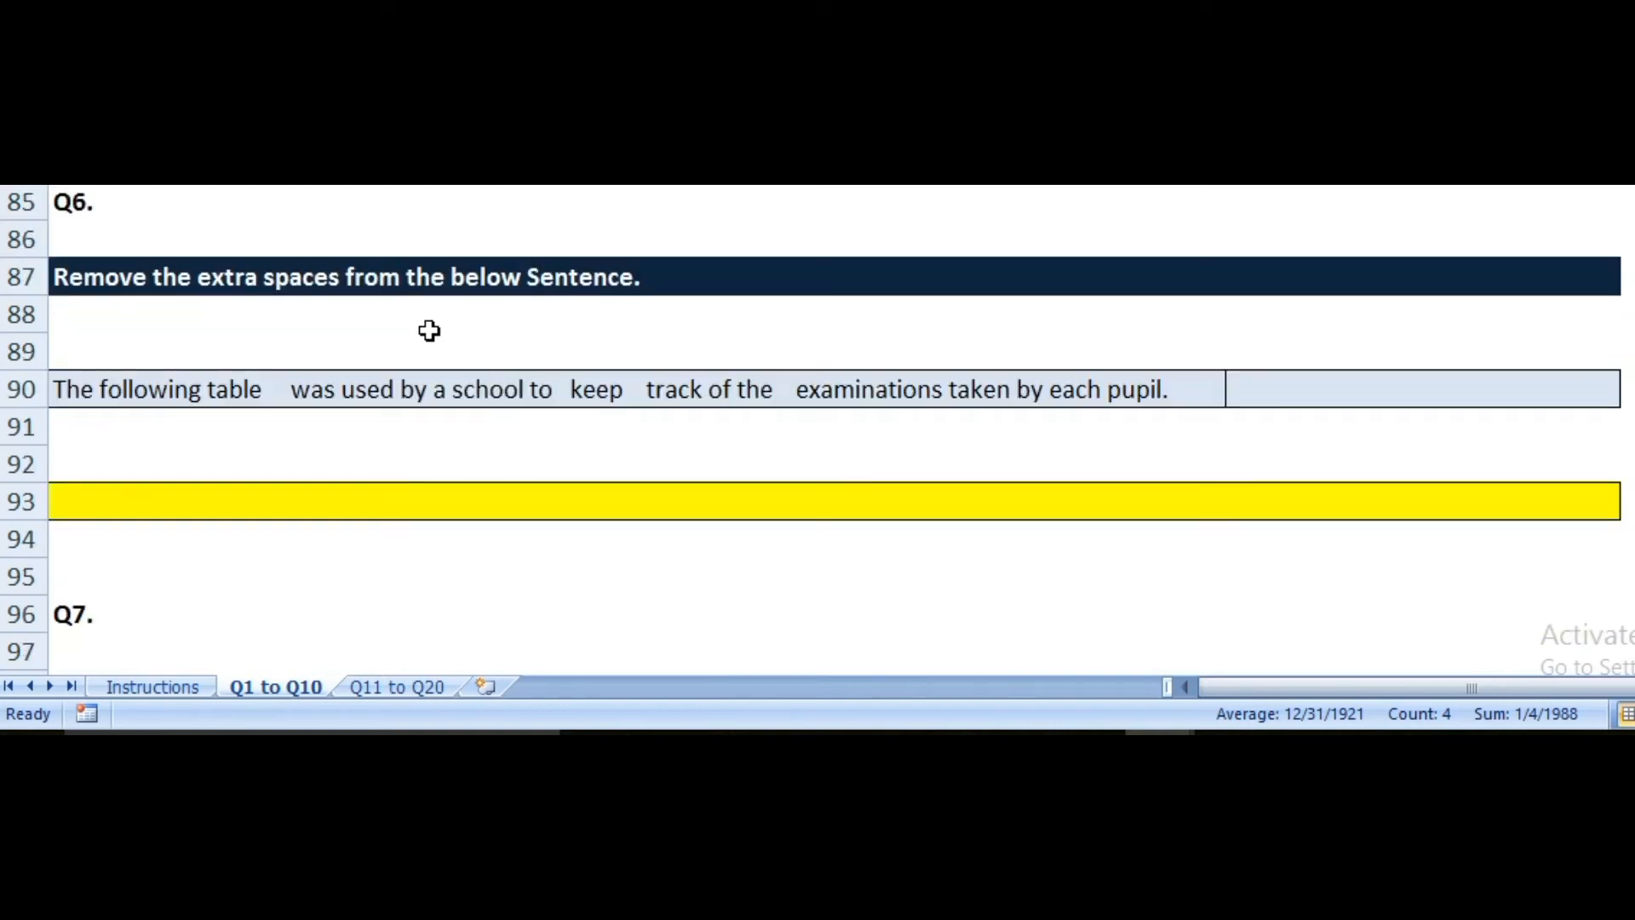
scroll(430, 331, "down", 1)
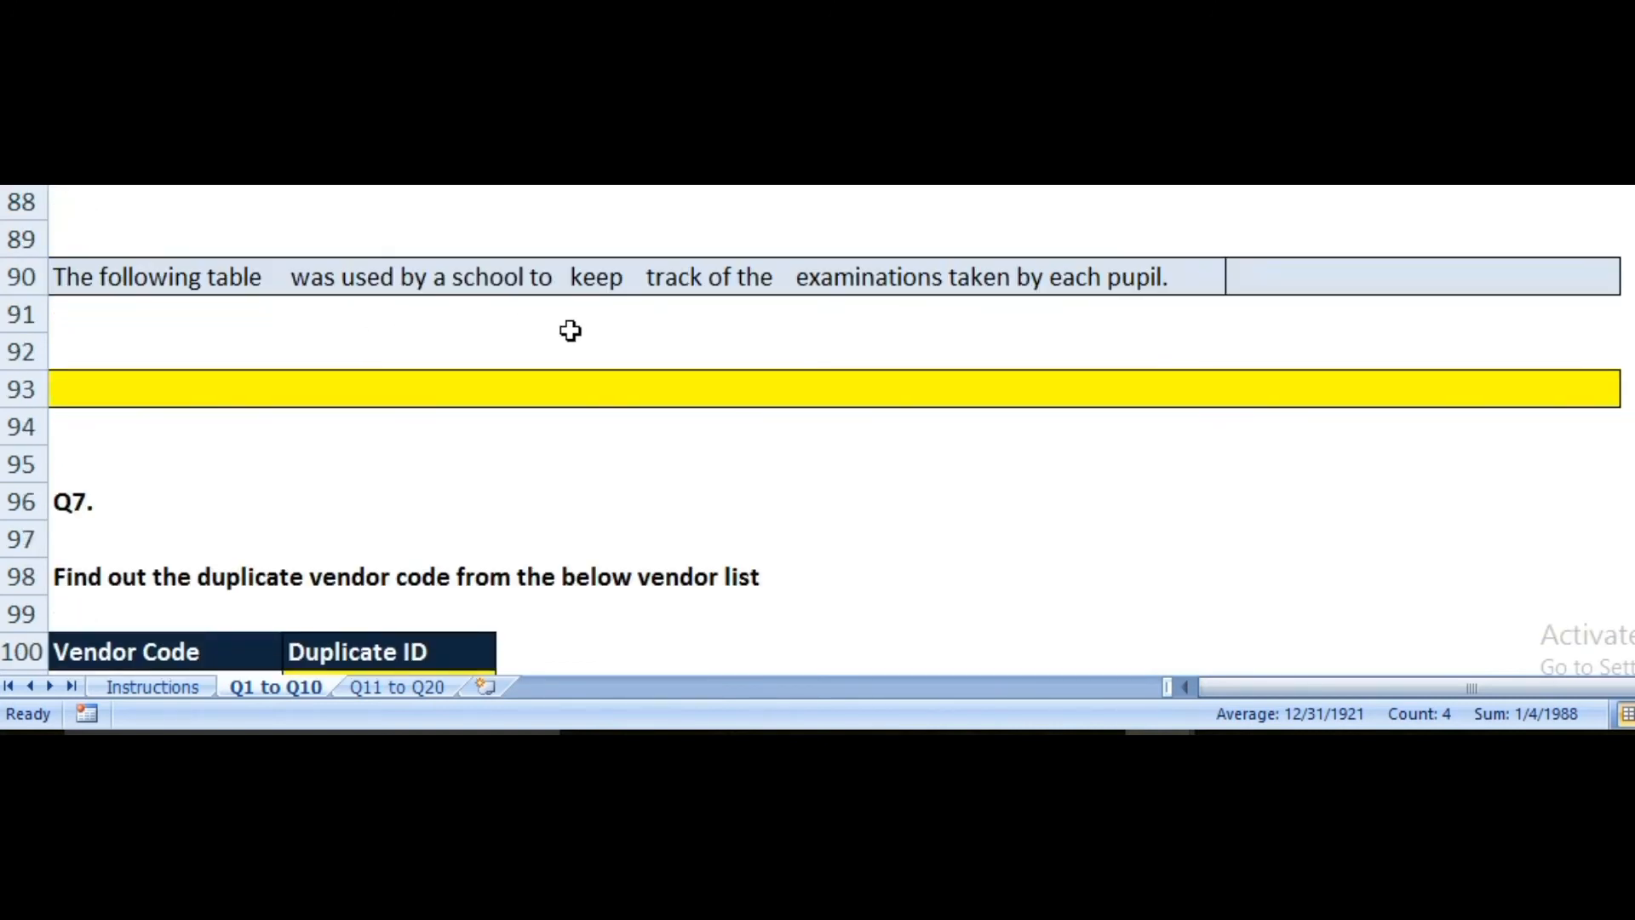
scroll(7, 669, "down", 1)
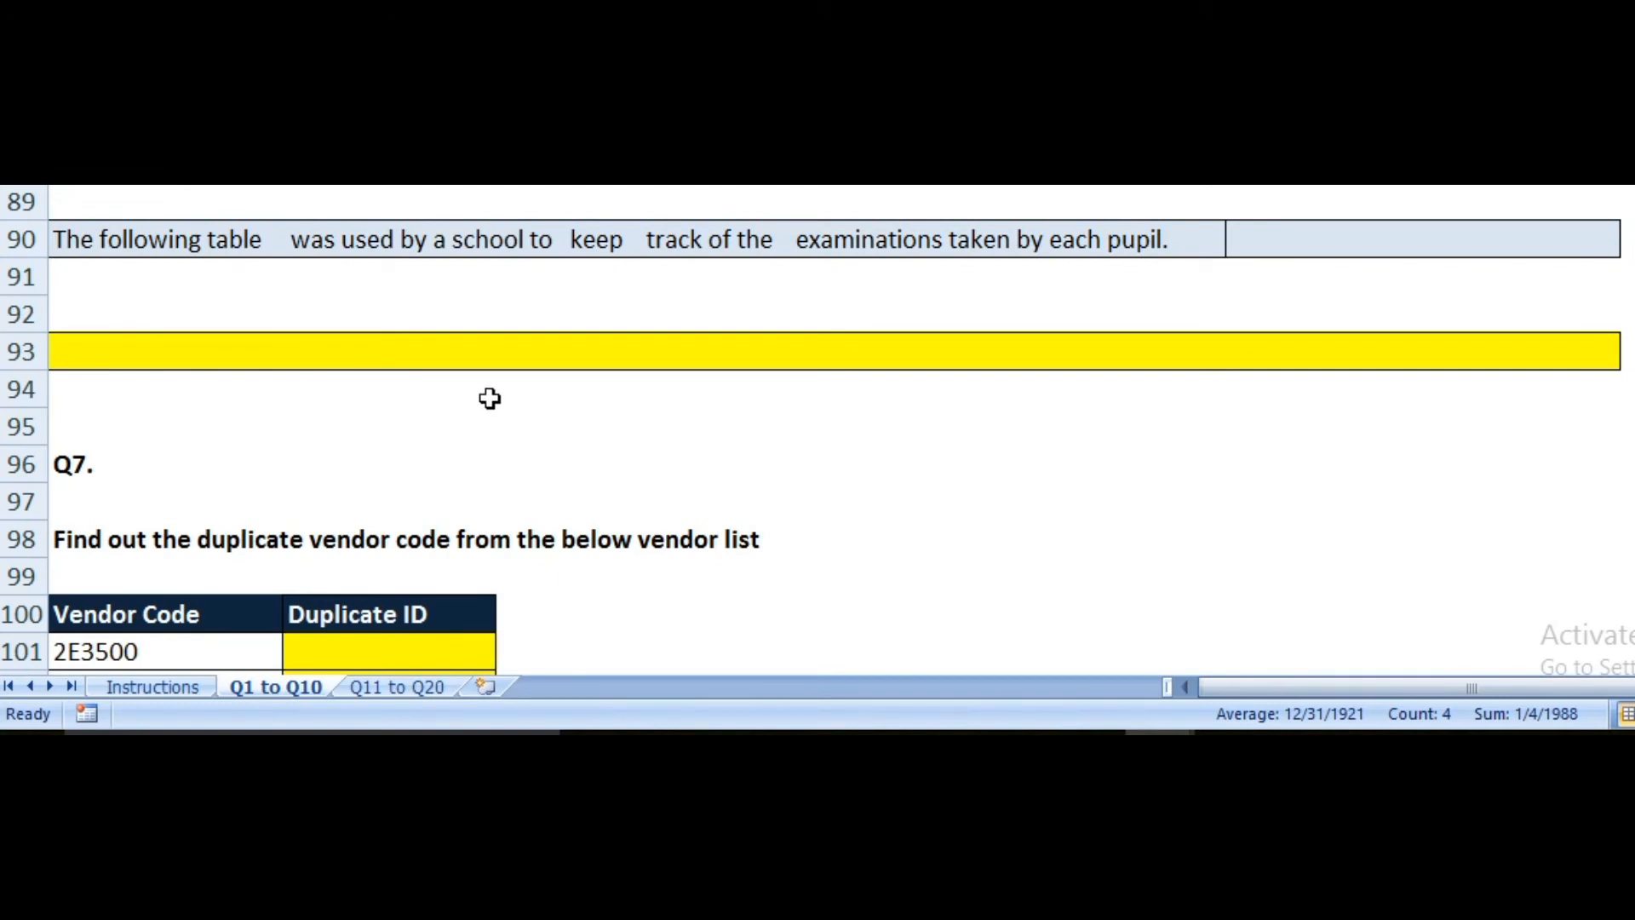
left_click(80, 246)
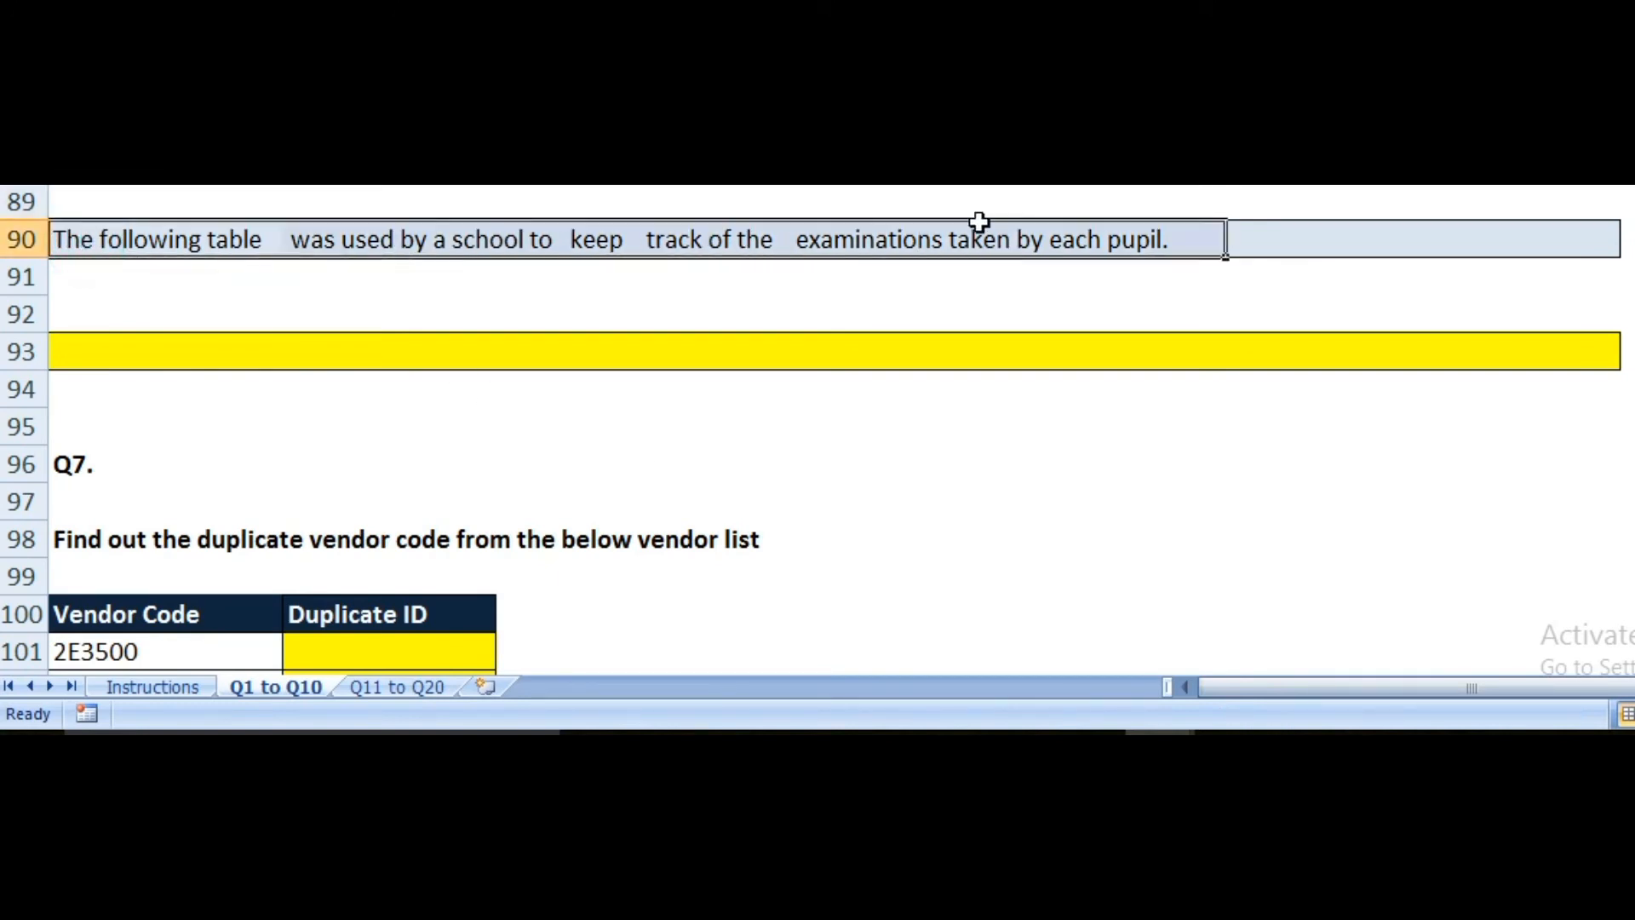
left_click(743, 307)
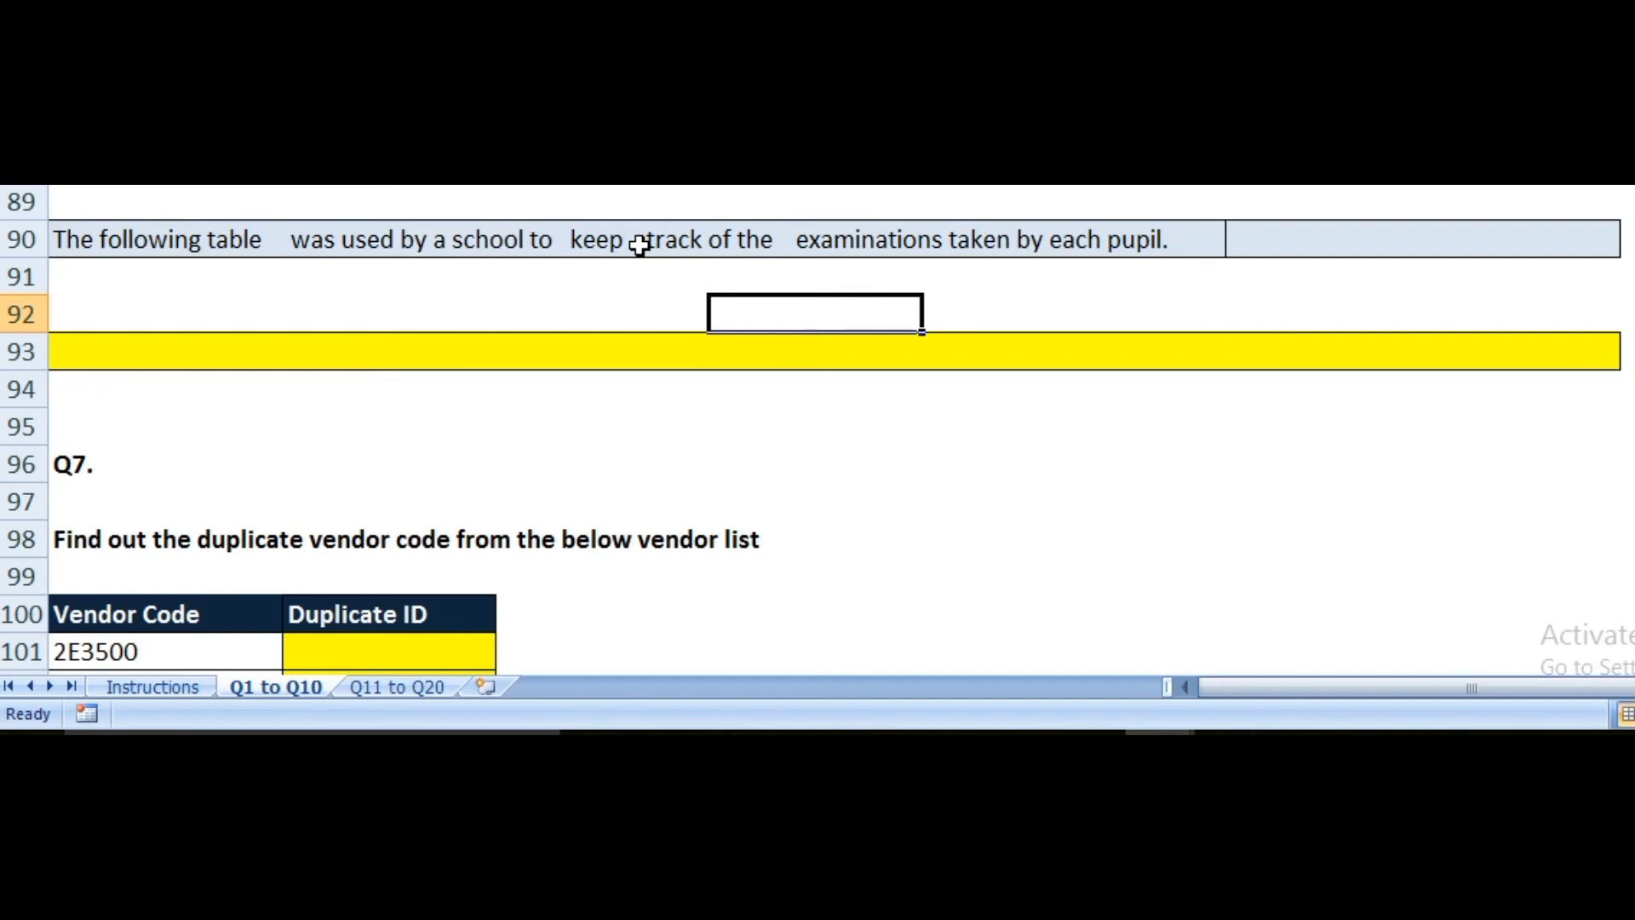
left_click(87, 353)
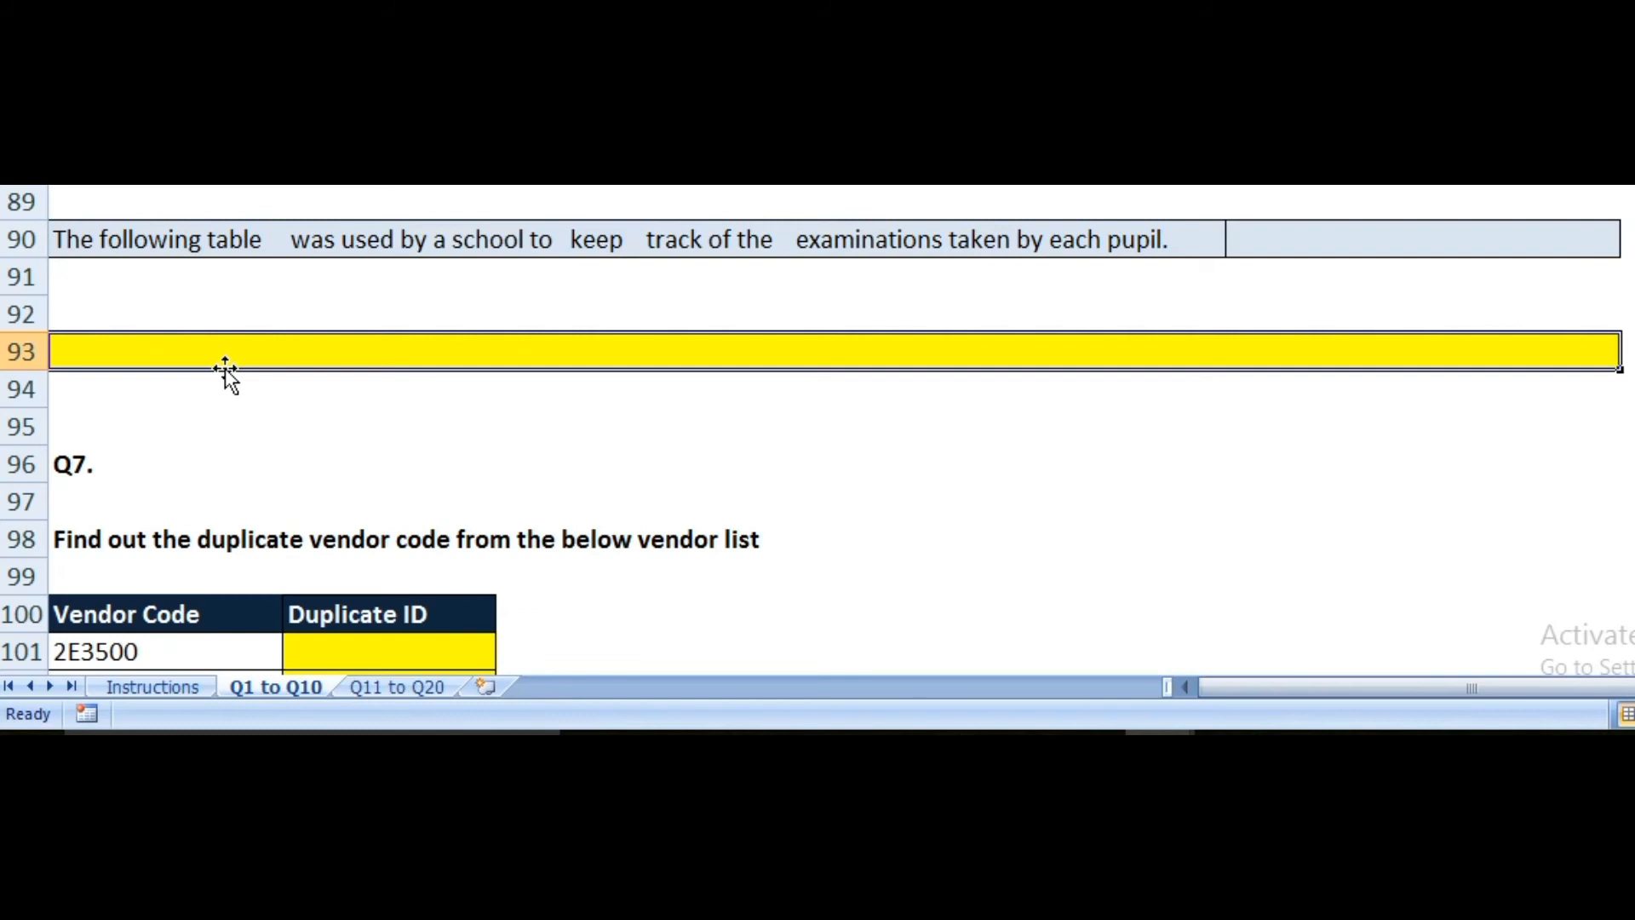
Step: Enter =TRIM(A90) in the row 93 cell to strip the sentence's extra spaces
type("=")
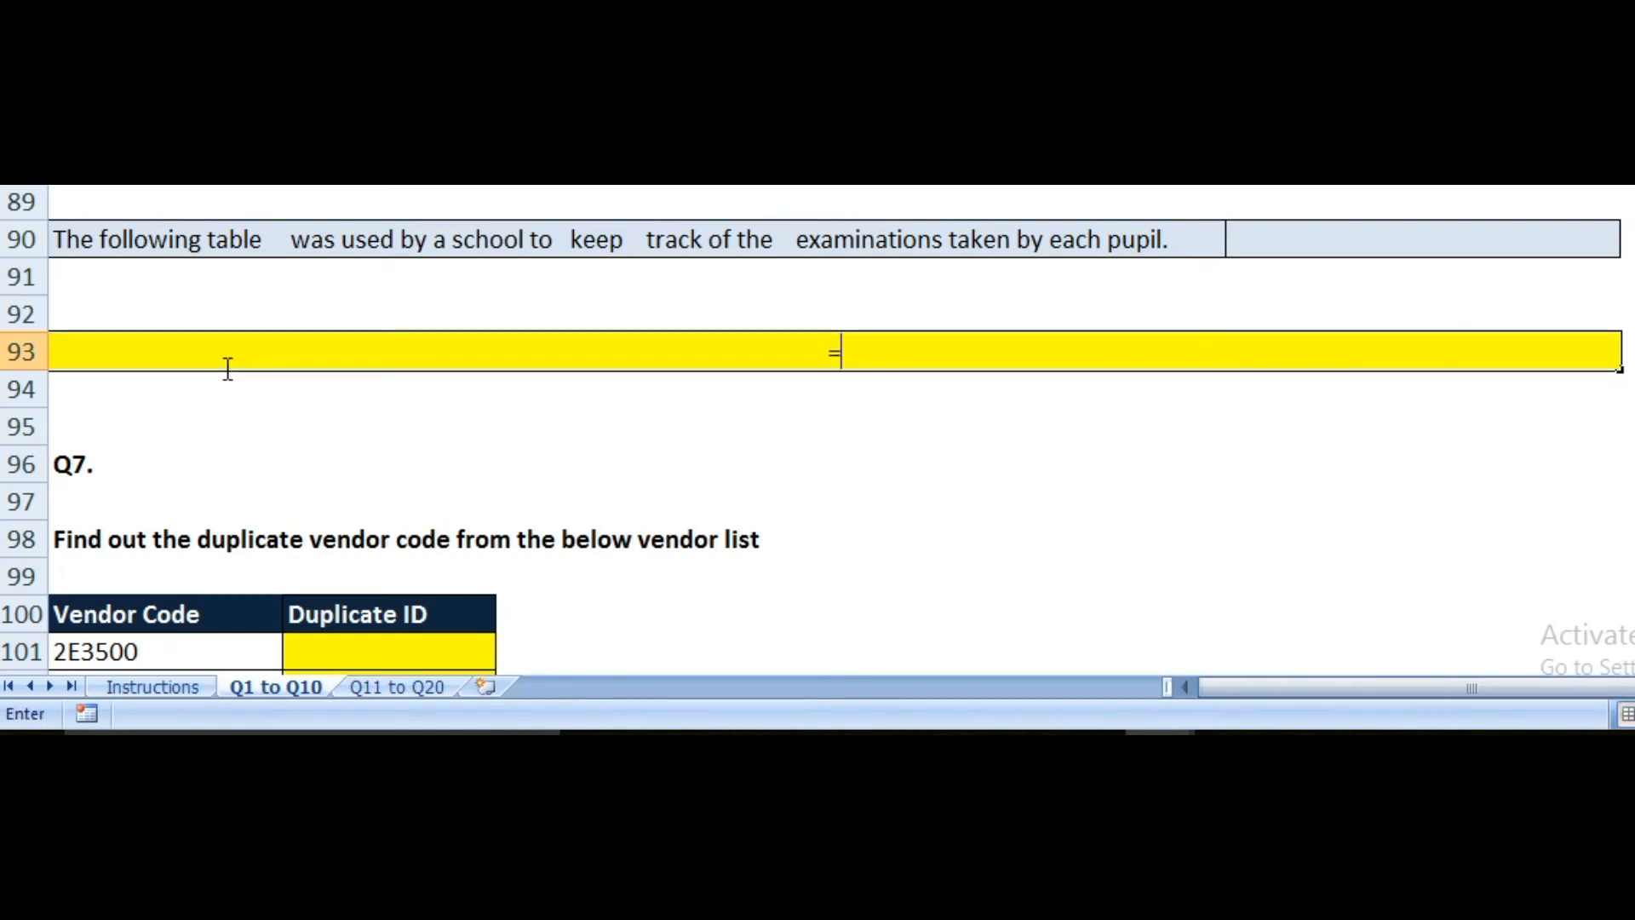
type("tr")
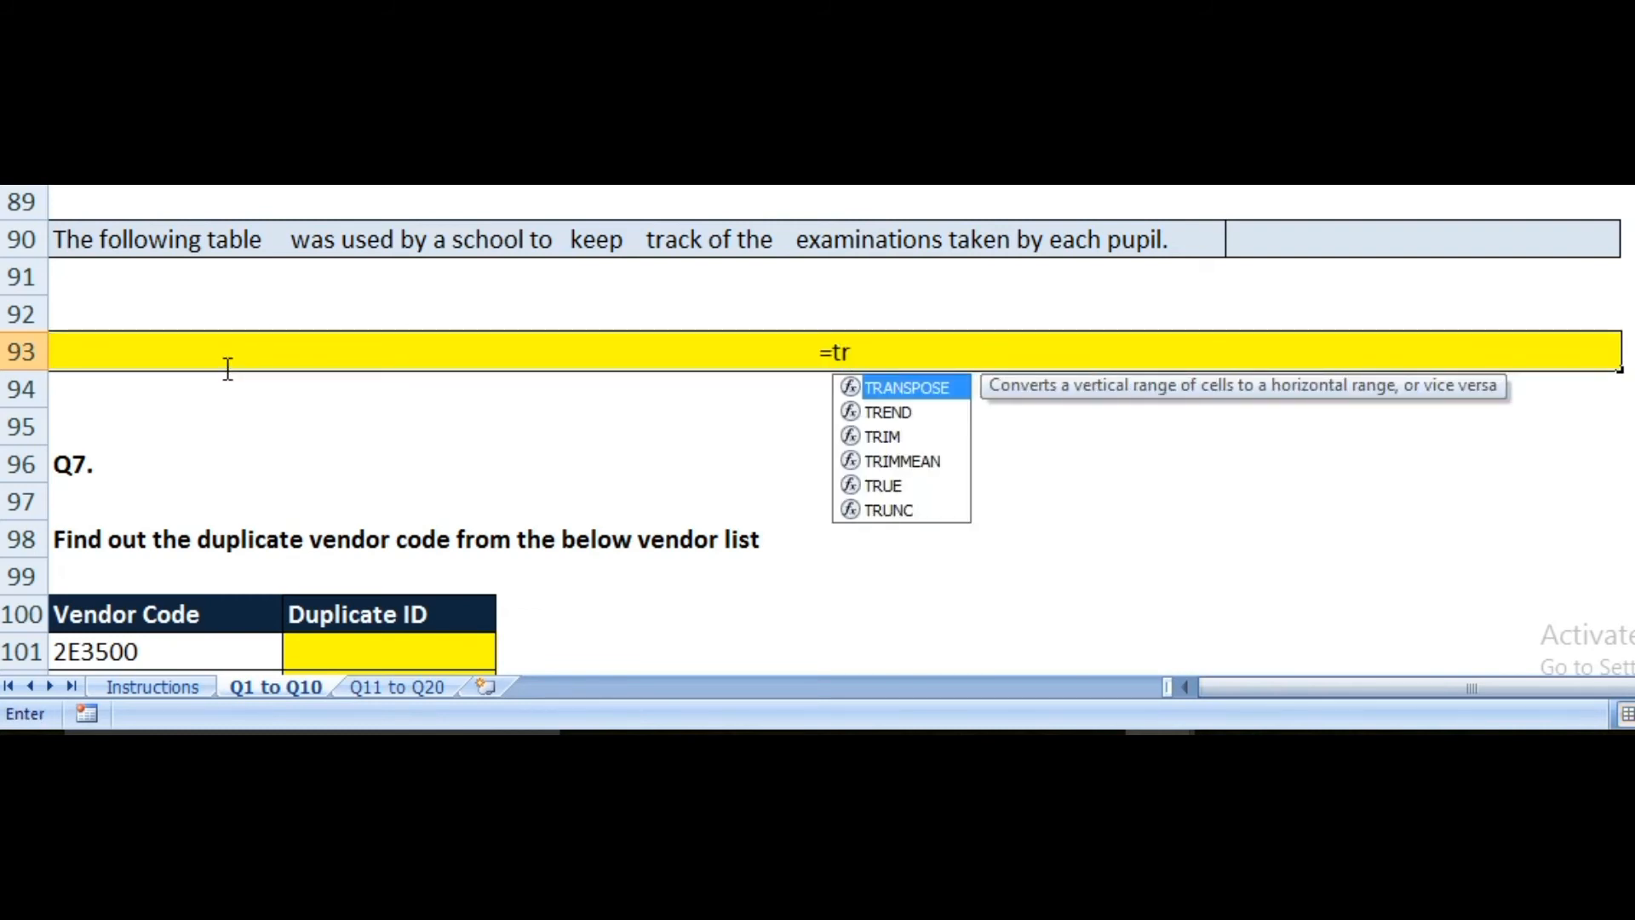
type("m")
key("Tab")
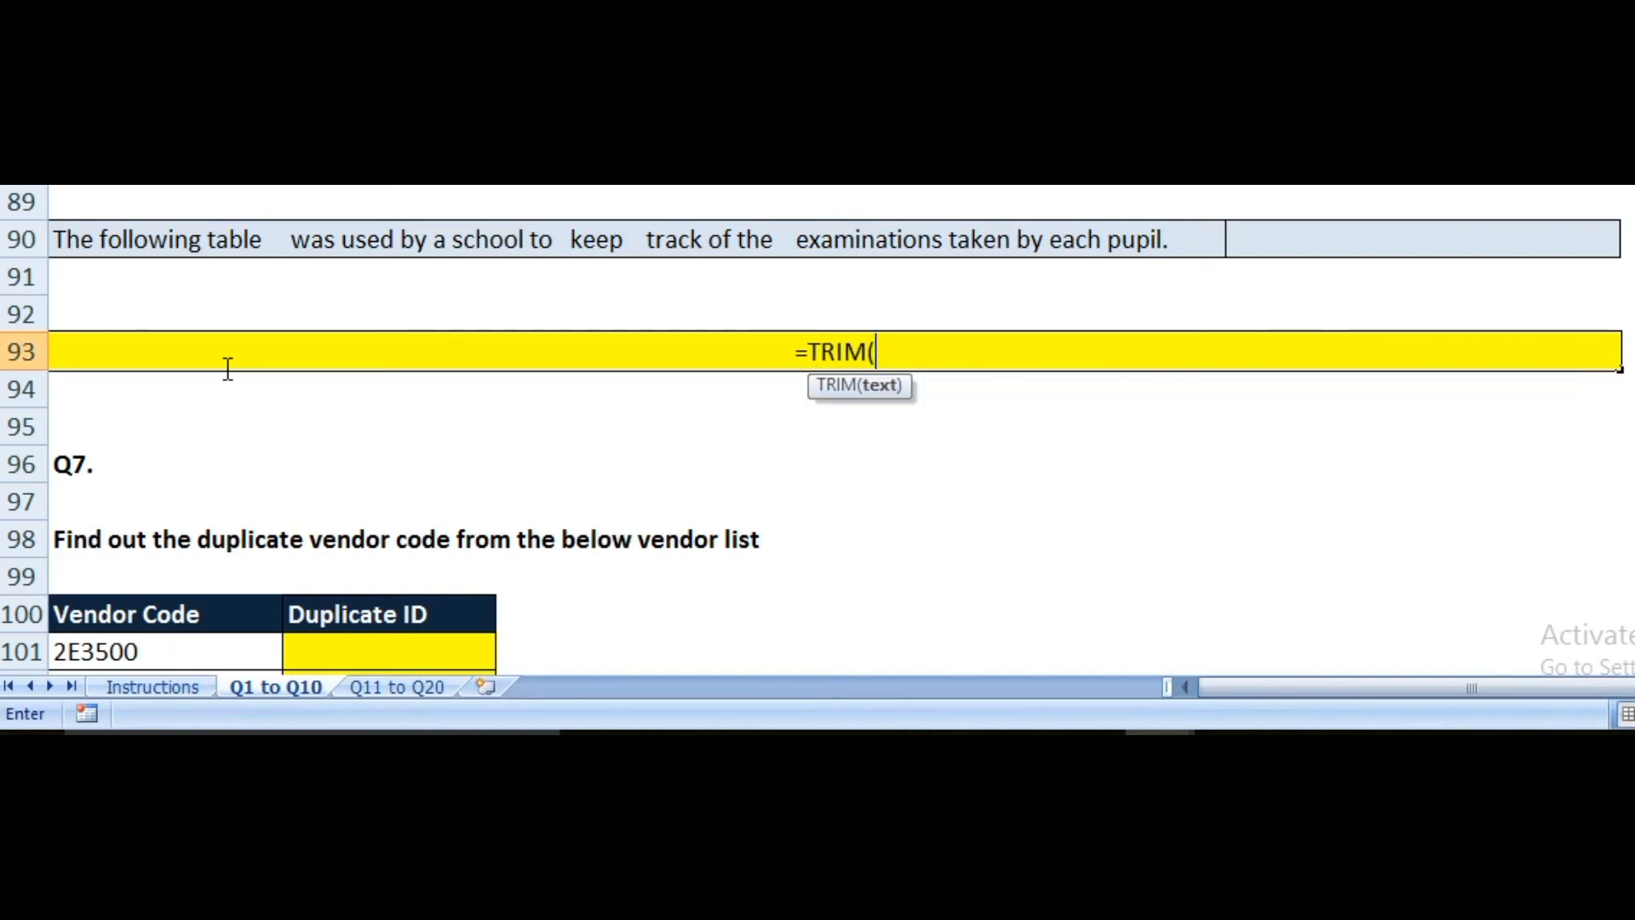
key("Up")
key("Up")
key("Up")
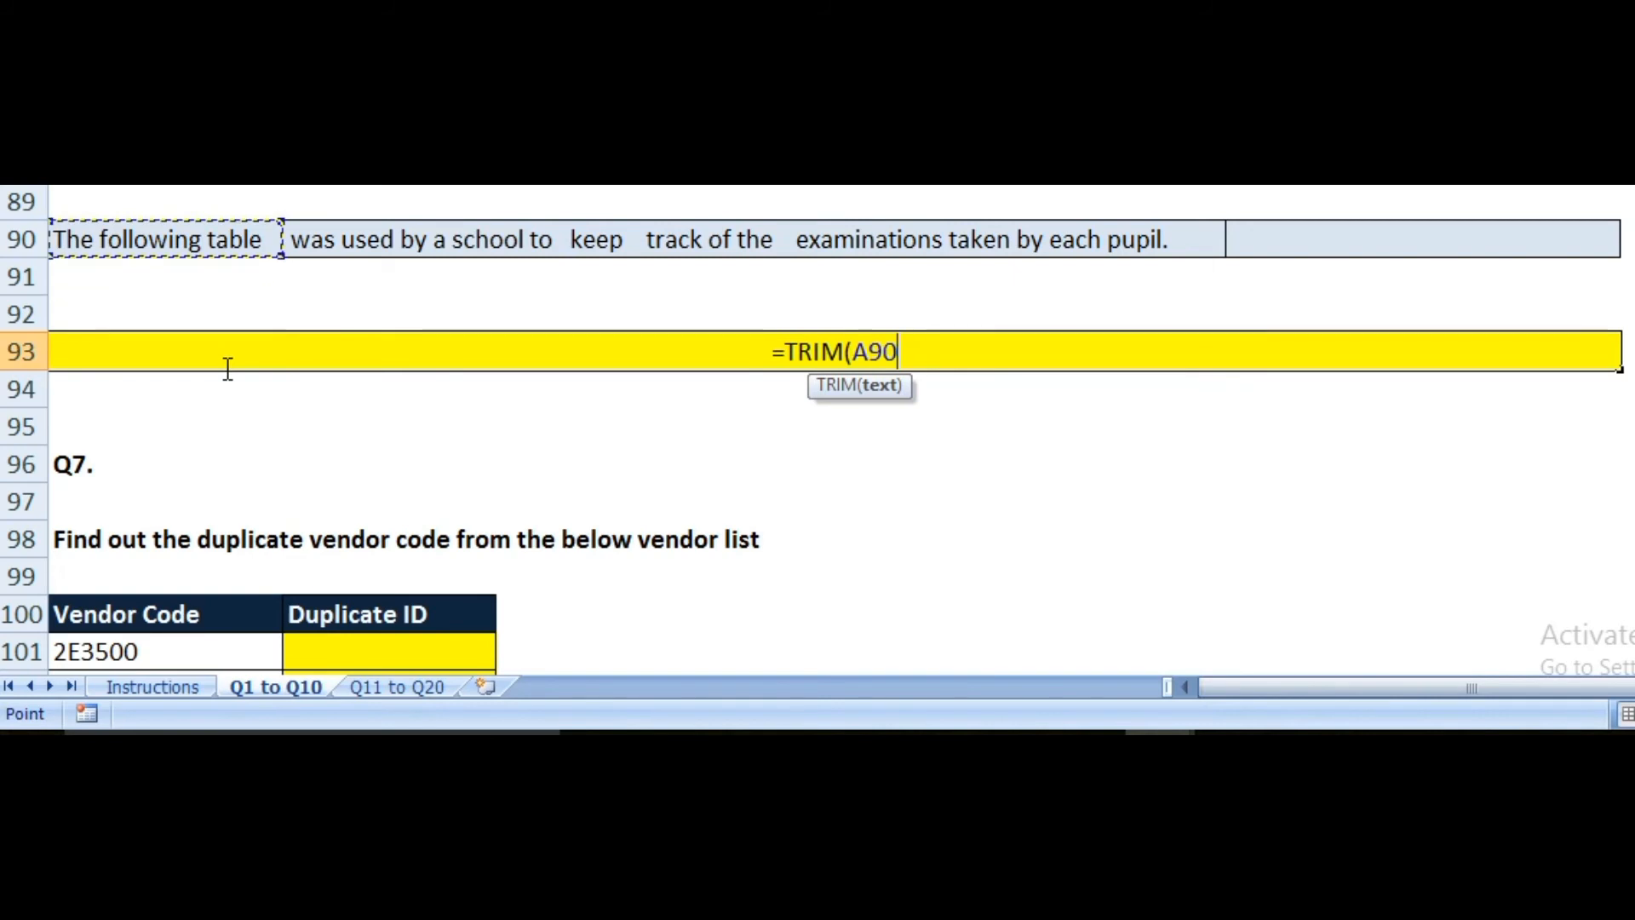
type(")")
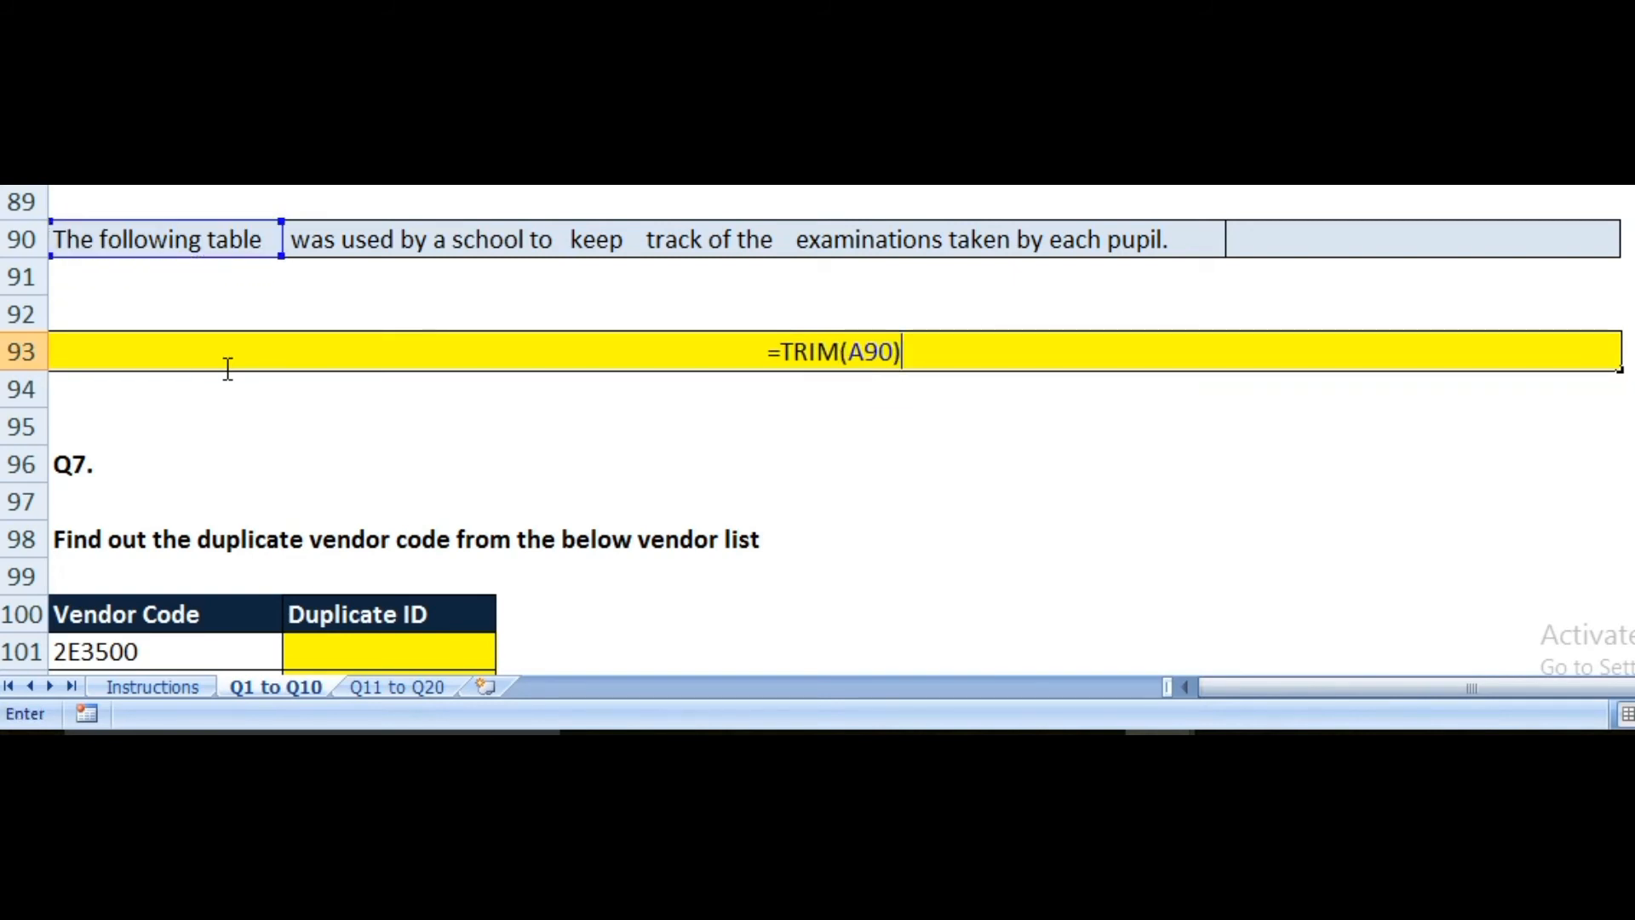
key("Return")
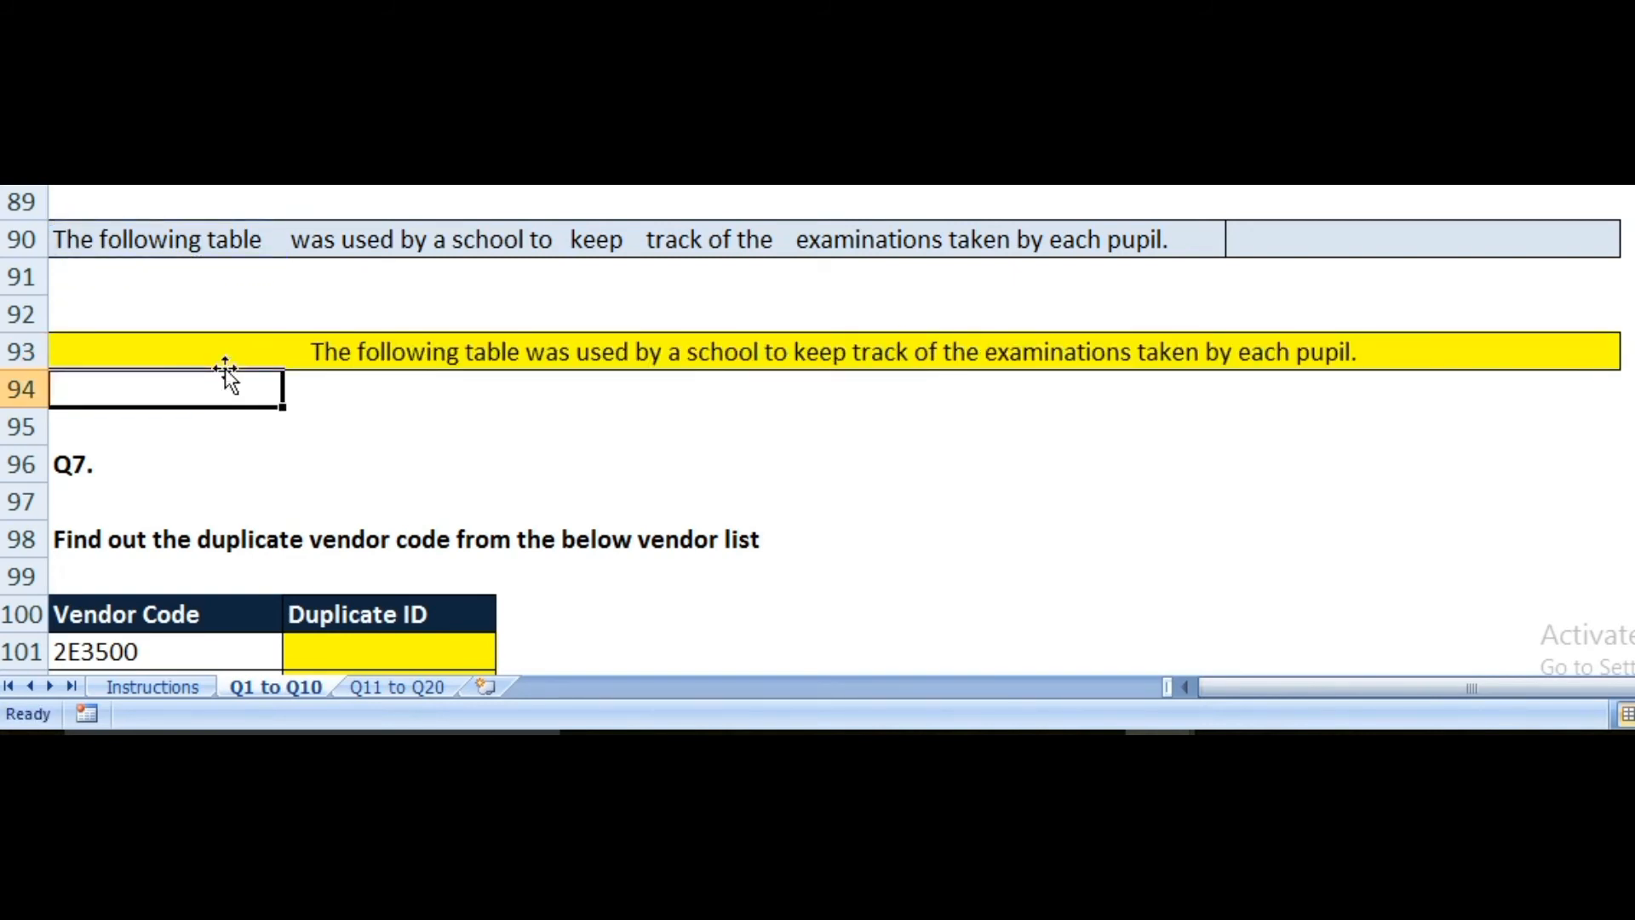
key("Up")
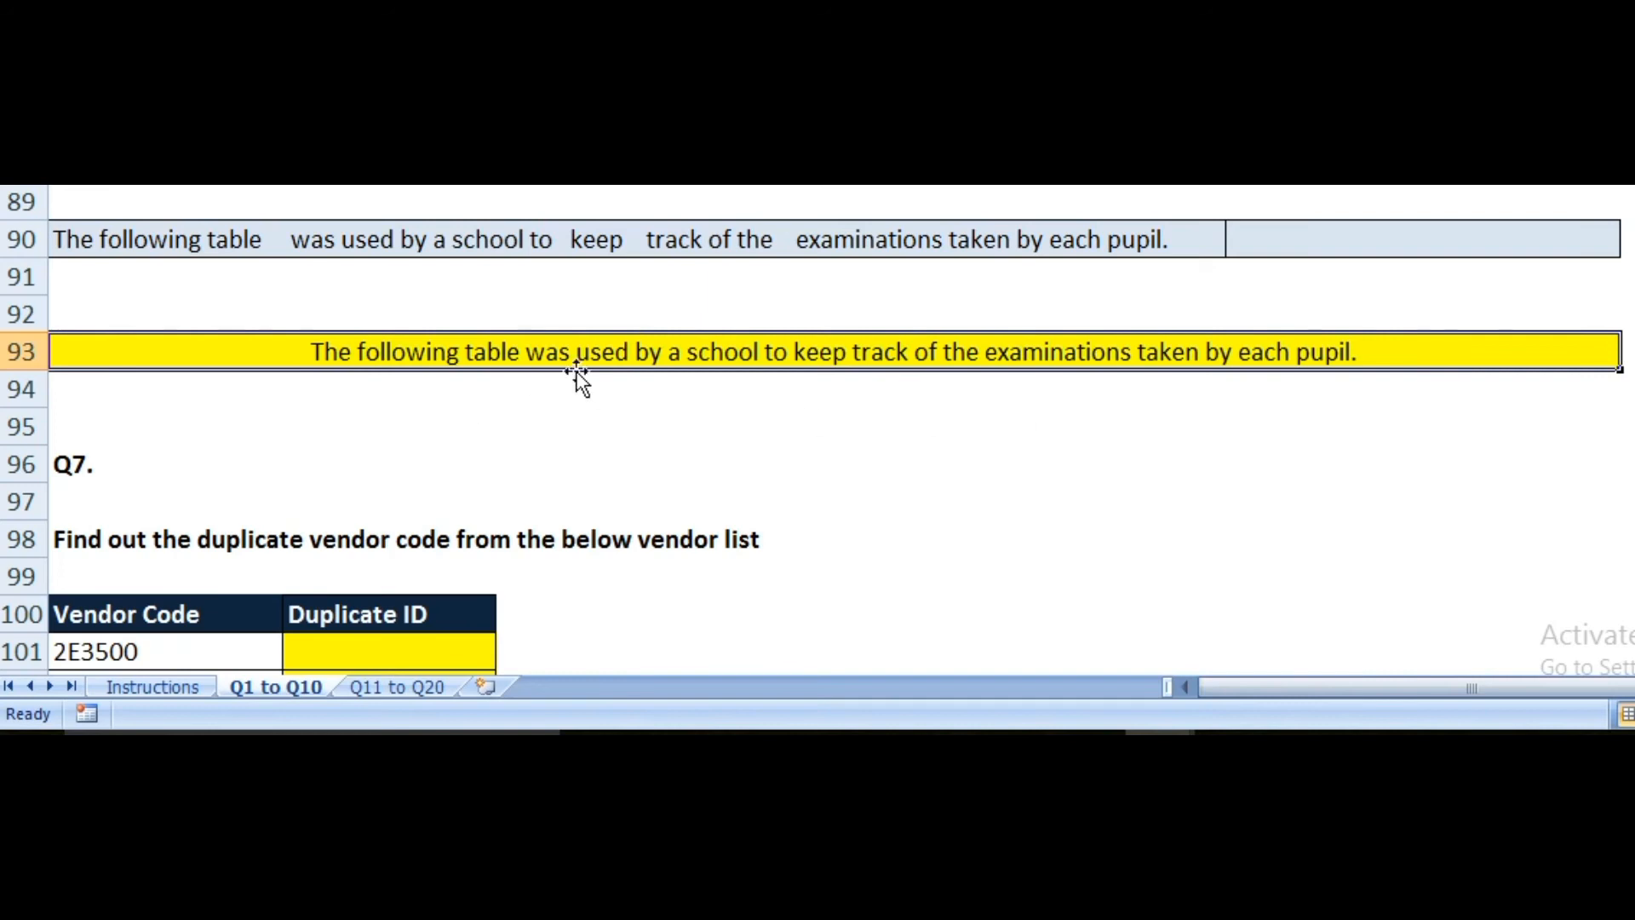
Step: Scroll down to the Q7 vendor list and select Duplicate ID cell B101
scroll(576, 373, "down", 4)
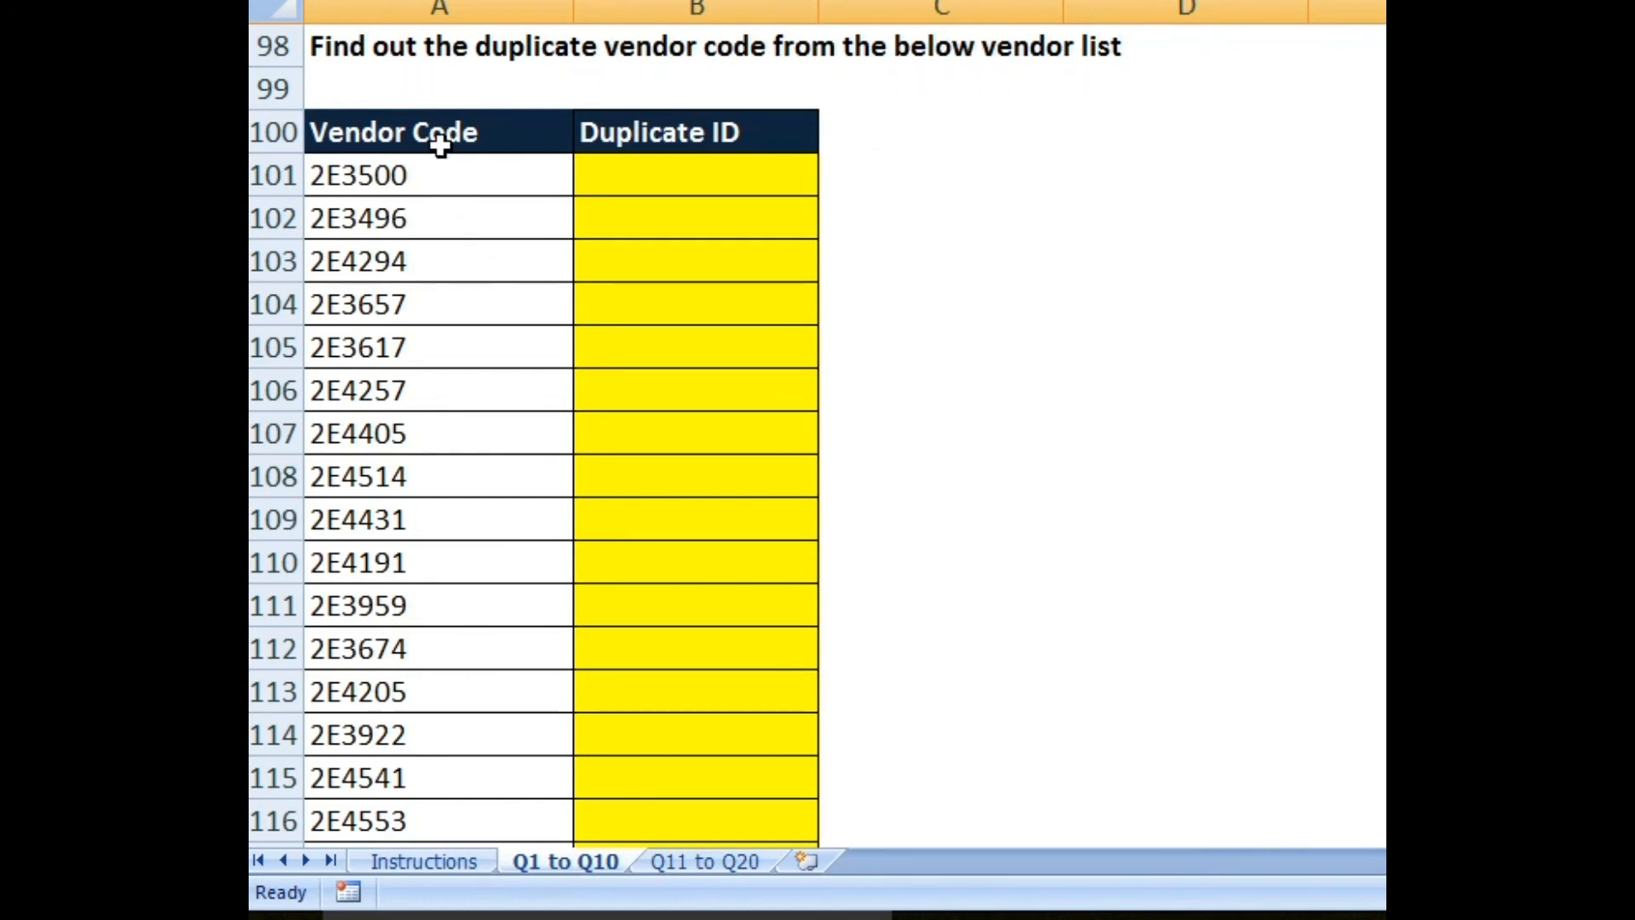
left_click(684, 176)
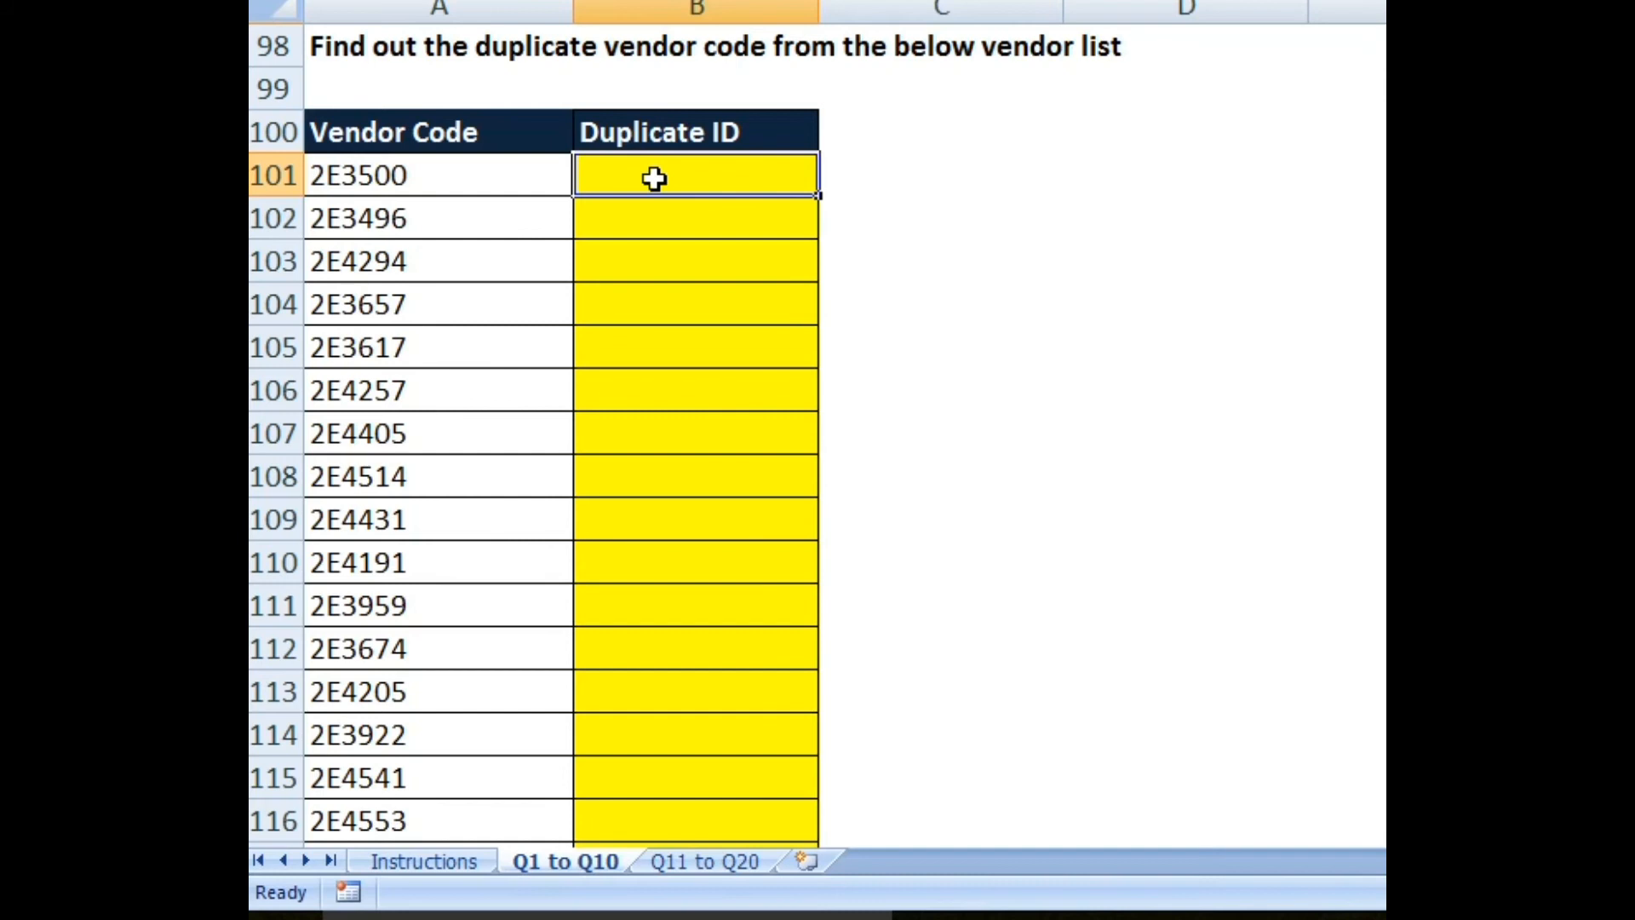
Step: Enter =COUNTIF($A$101:$A$250,A101) in B101, returning 1 for the first vendor code
type("=")
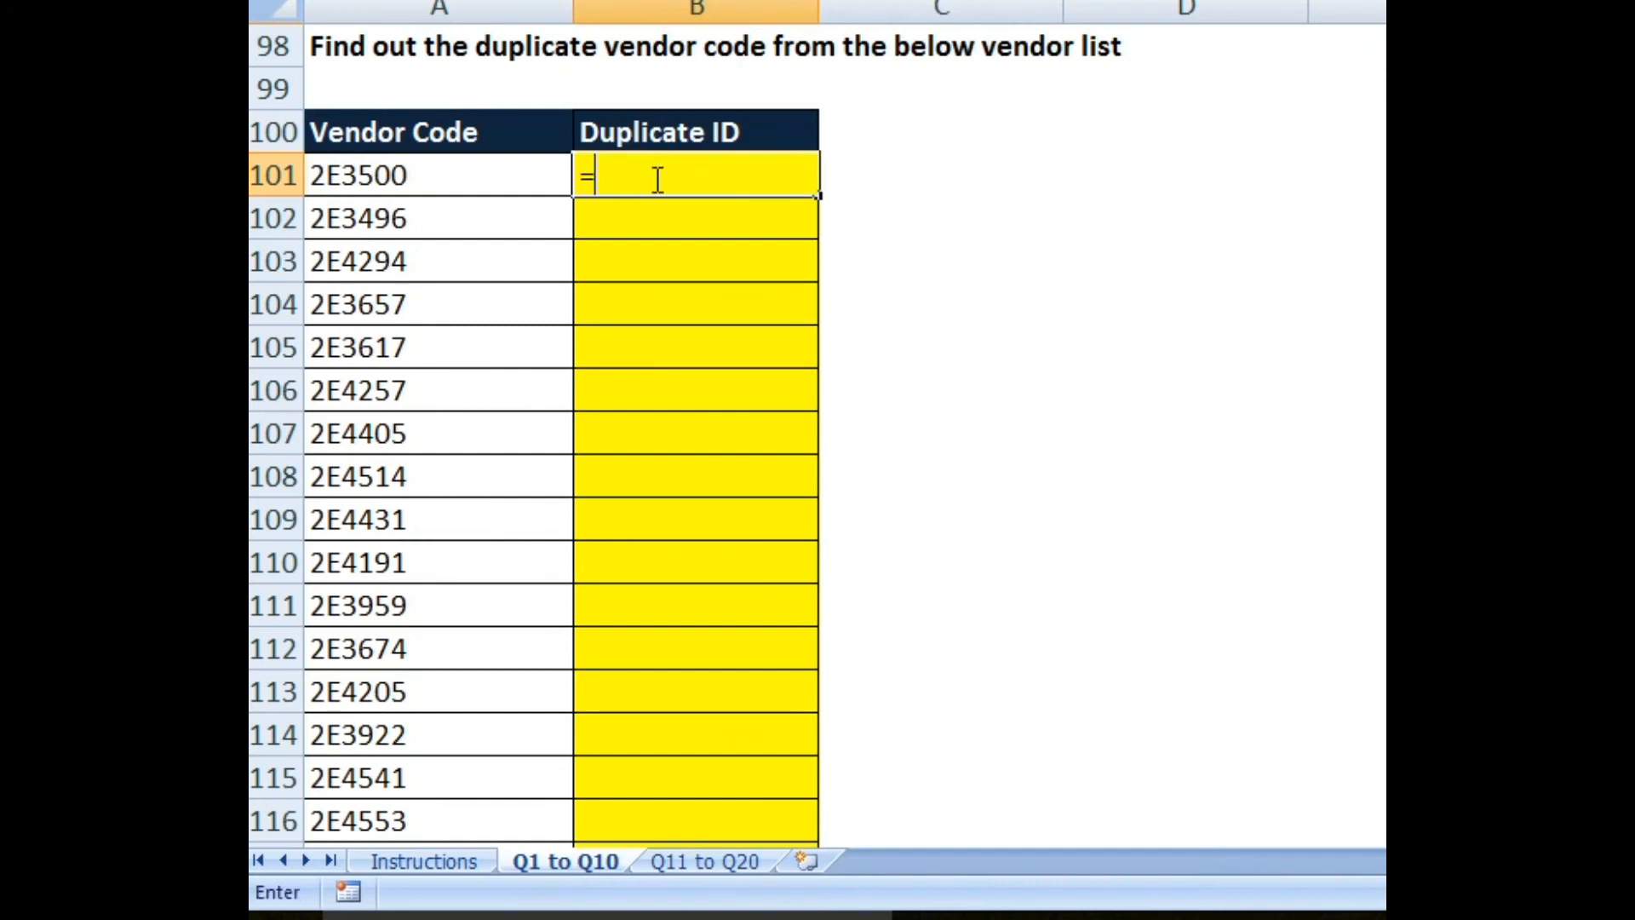
type("if")
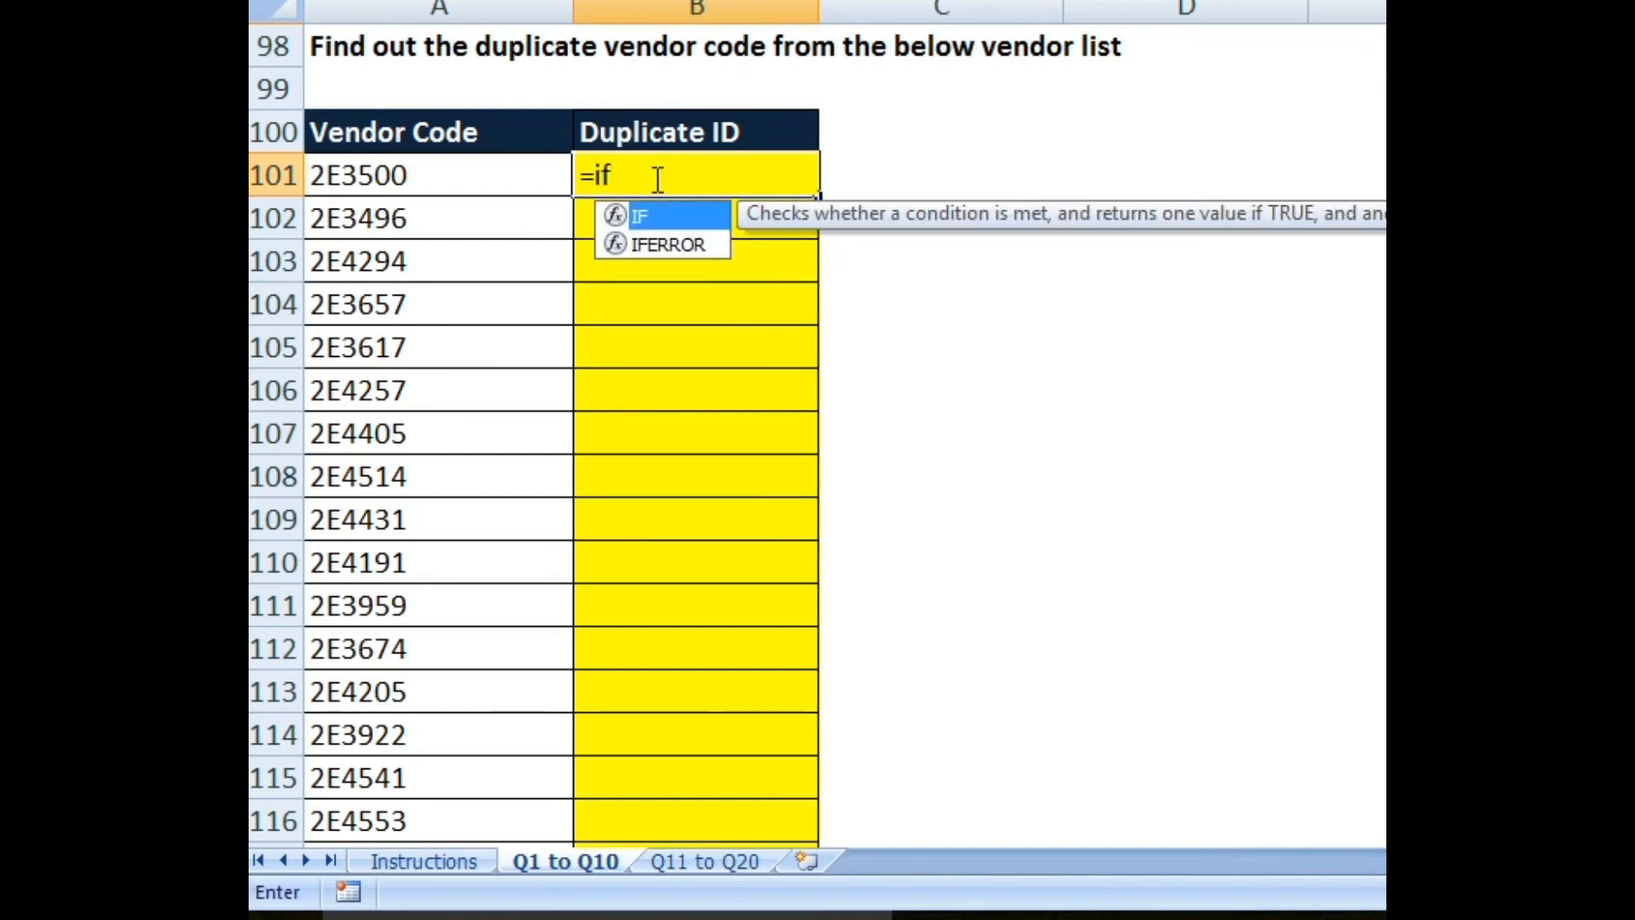
type("(")
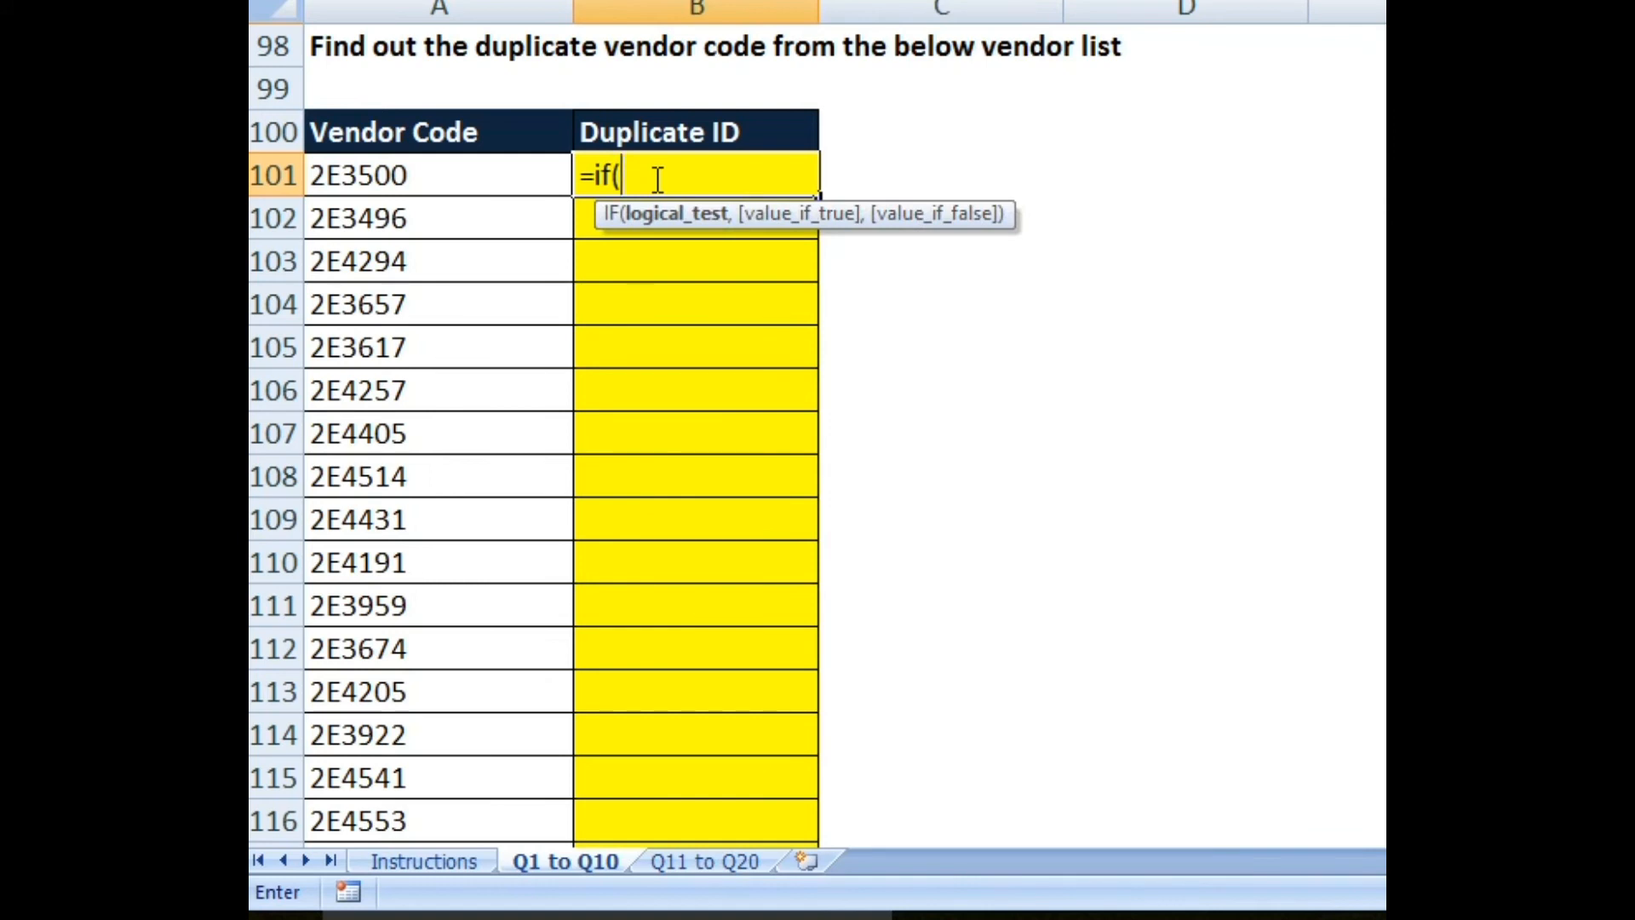
key("BackSpace")
key("BackSpace")
key("BackSpace")
key("BackSpace")
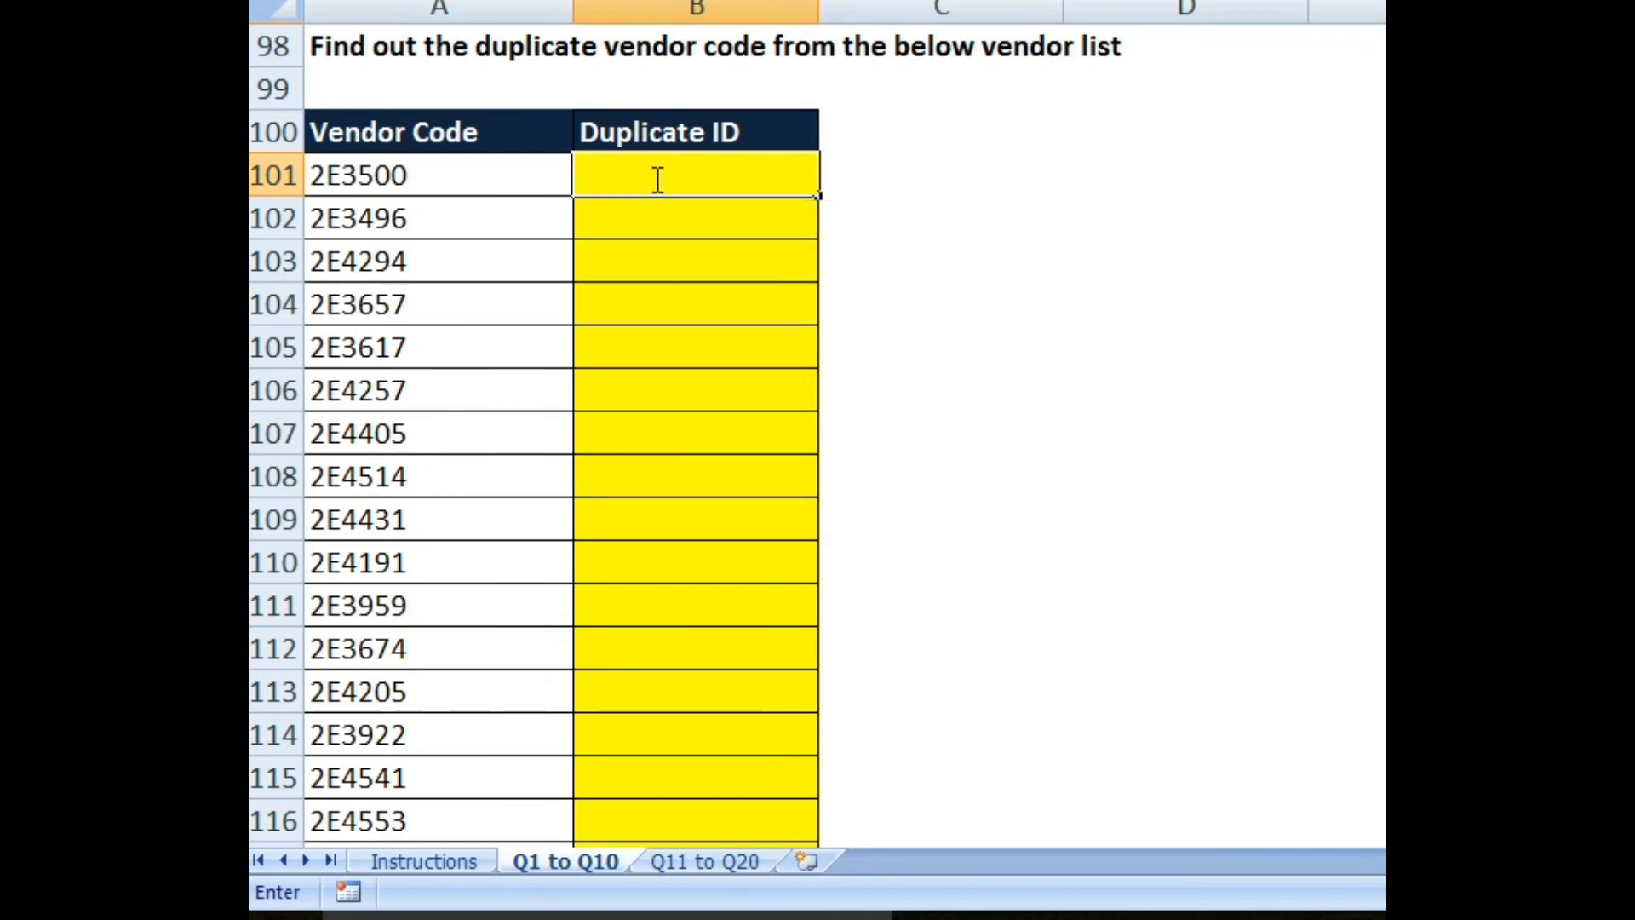
type("=coun")
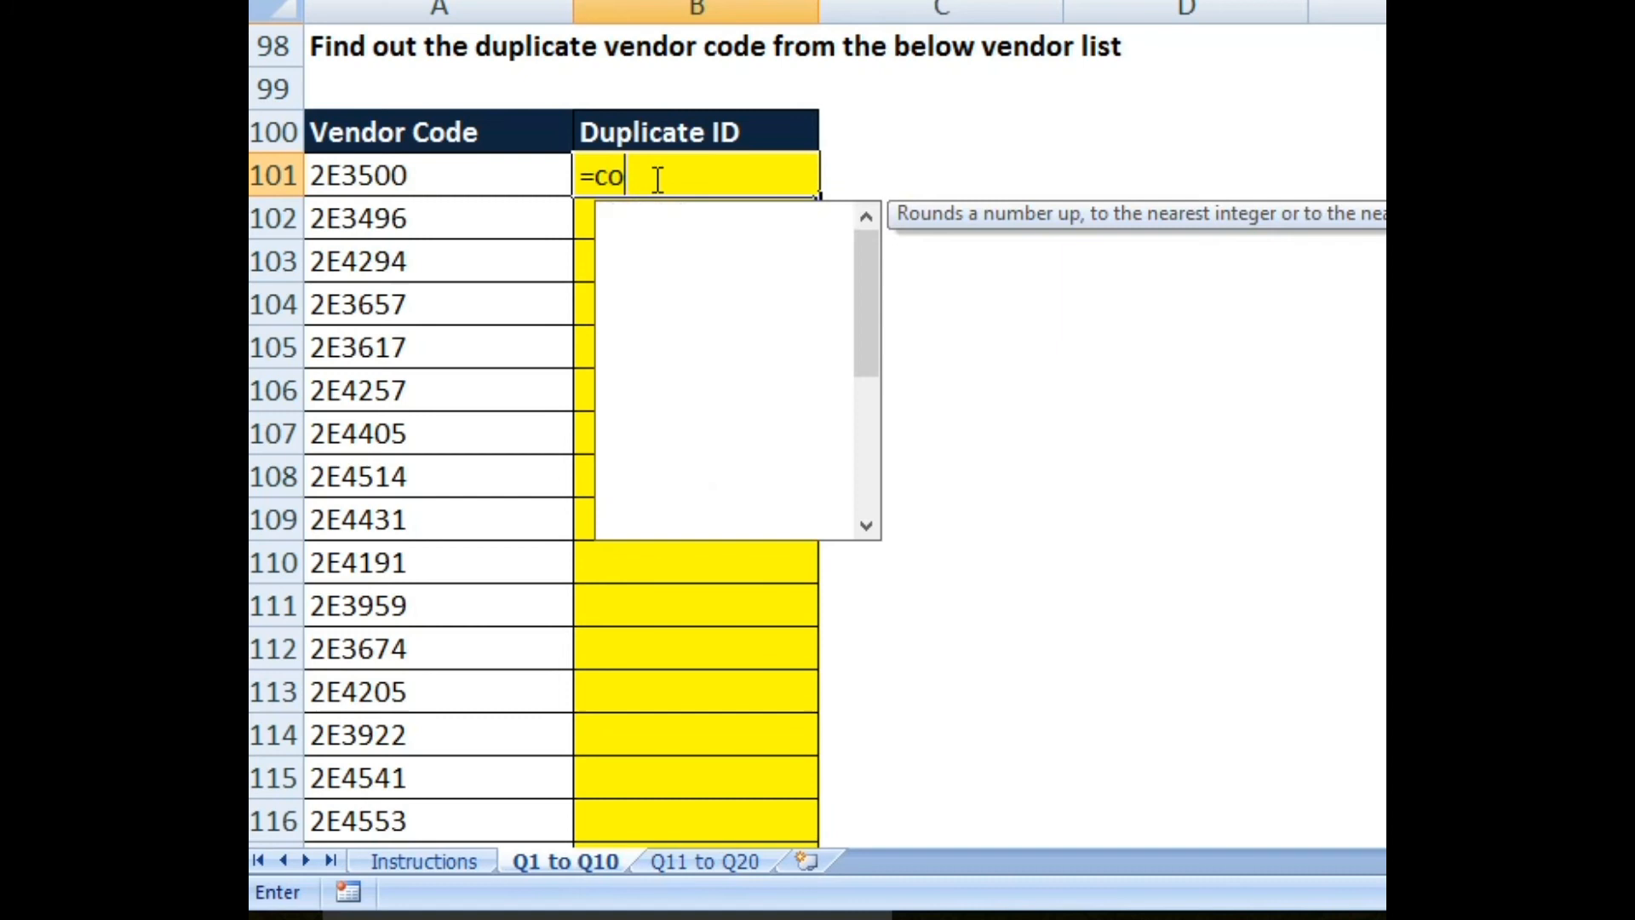
key("Down")
key("Down")
key("Down")
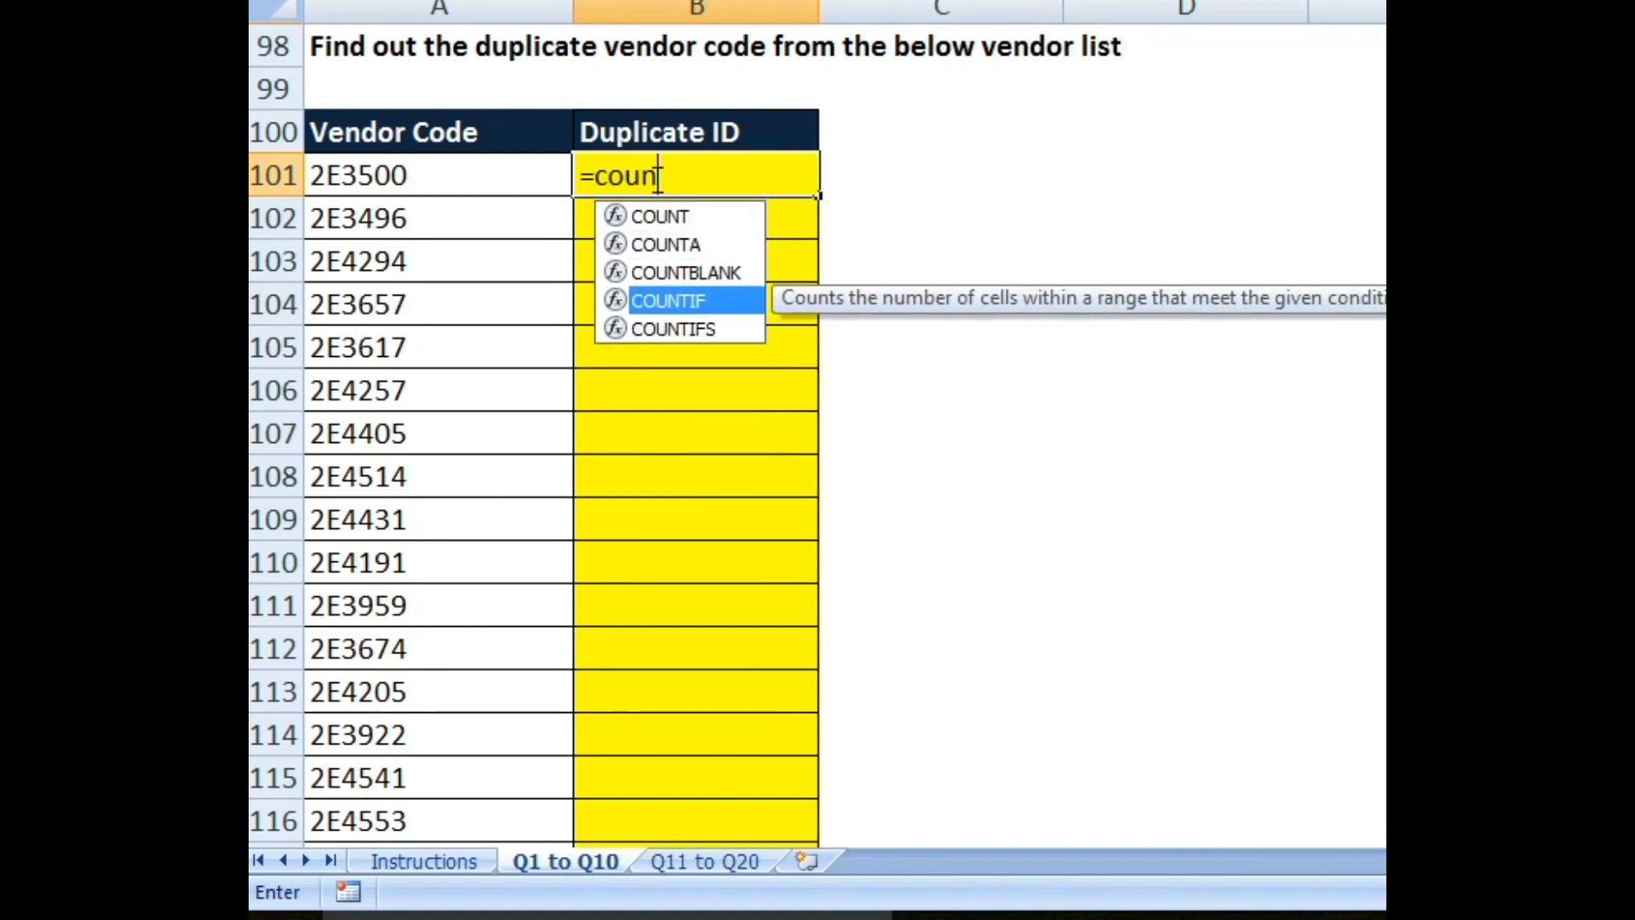
key("Tab")
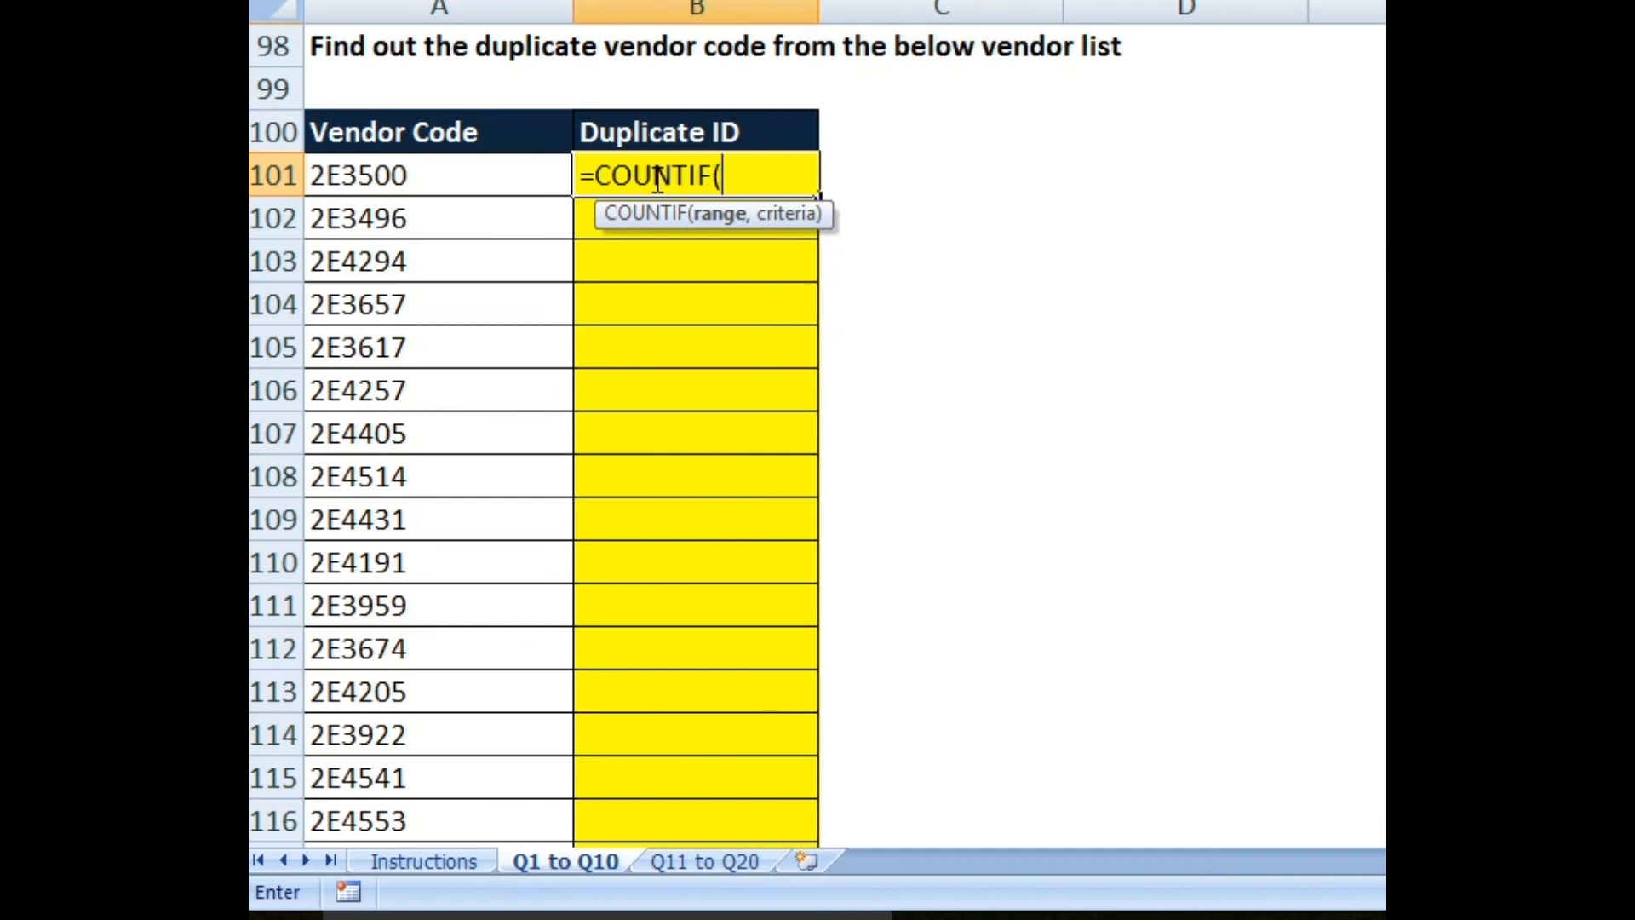
key("Left")
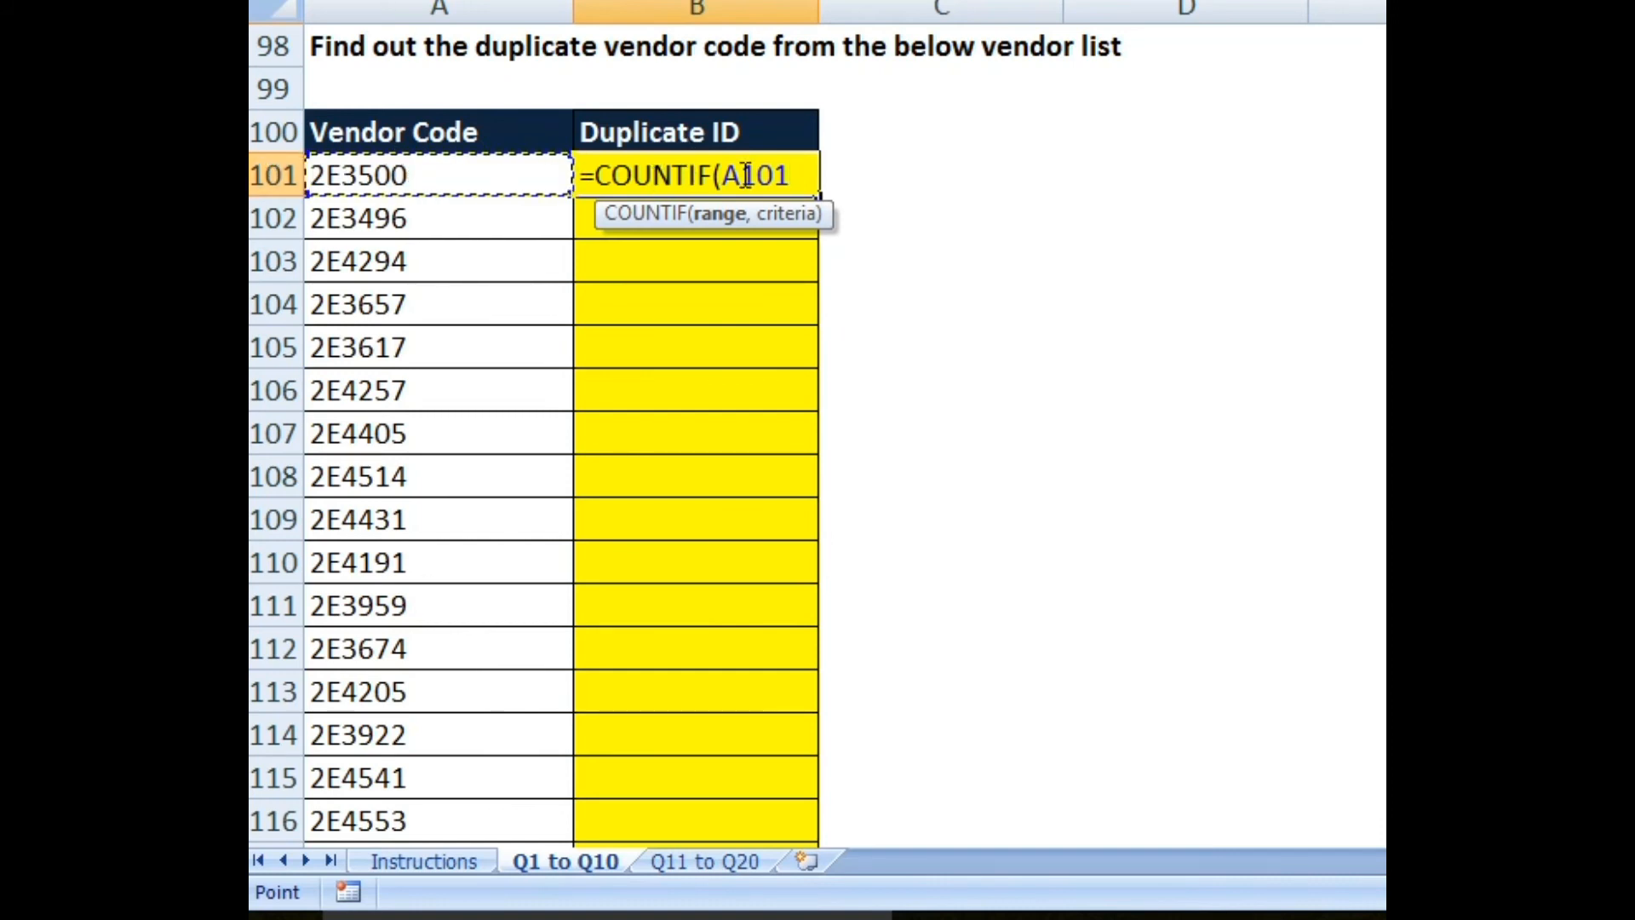
key("ctrl+shift+Down")
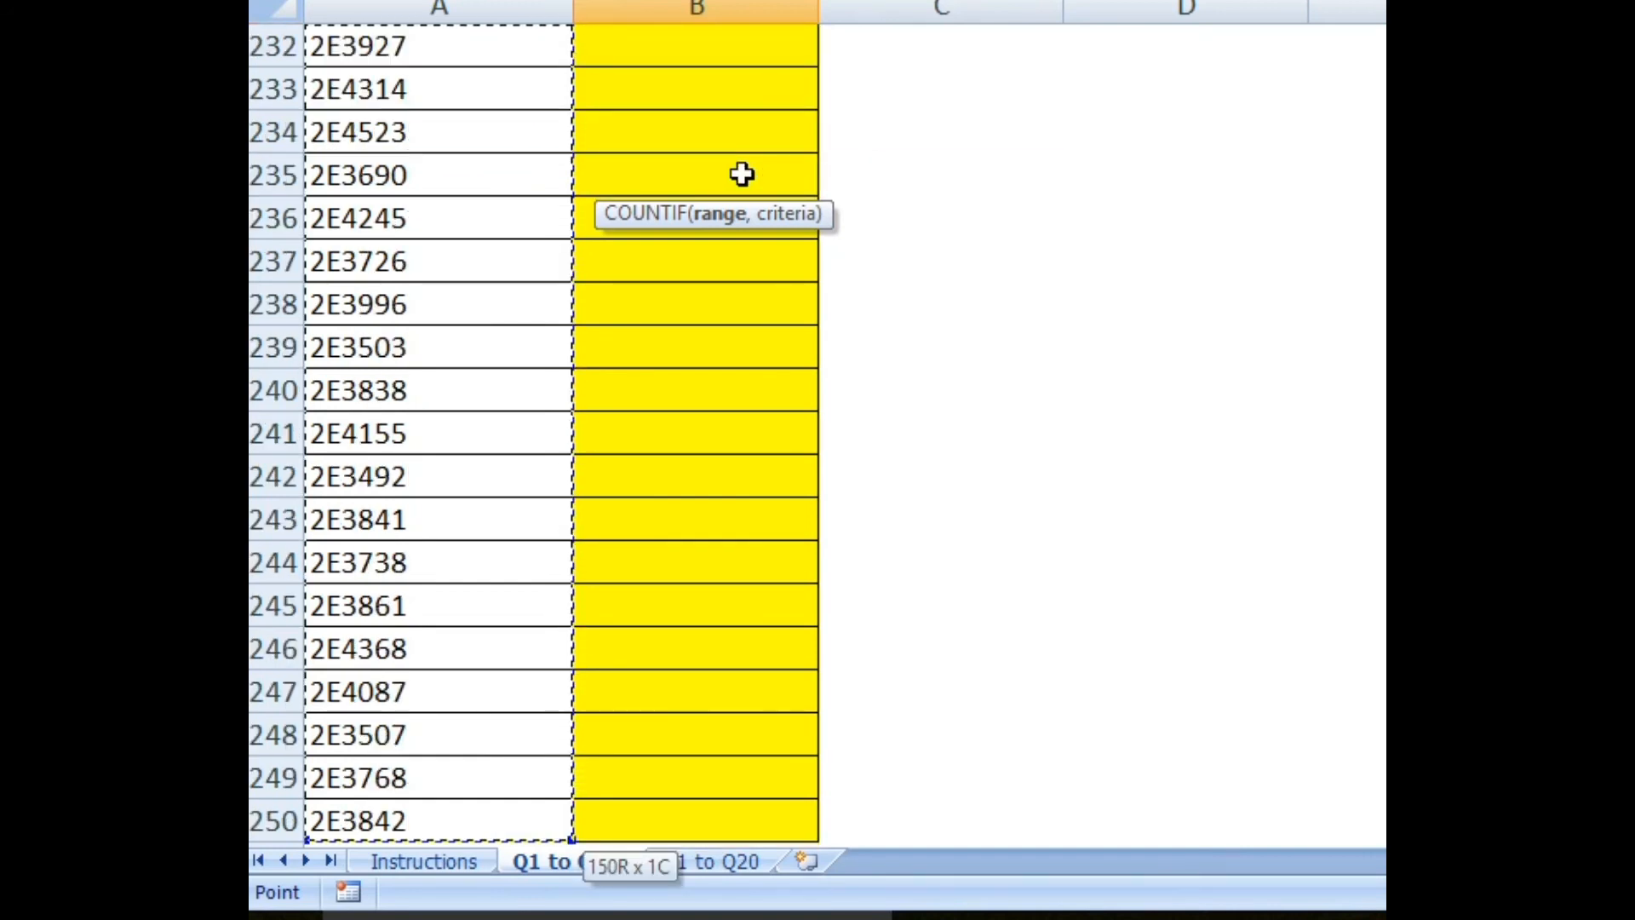
scroll(281, 646, "down", 2)
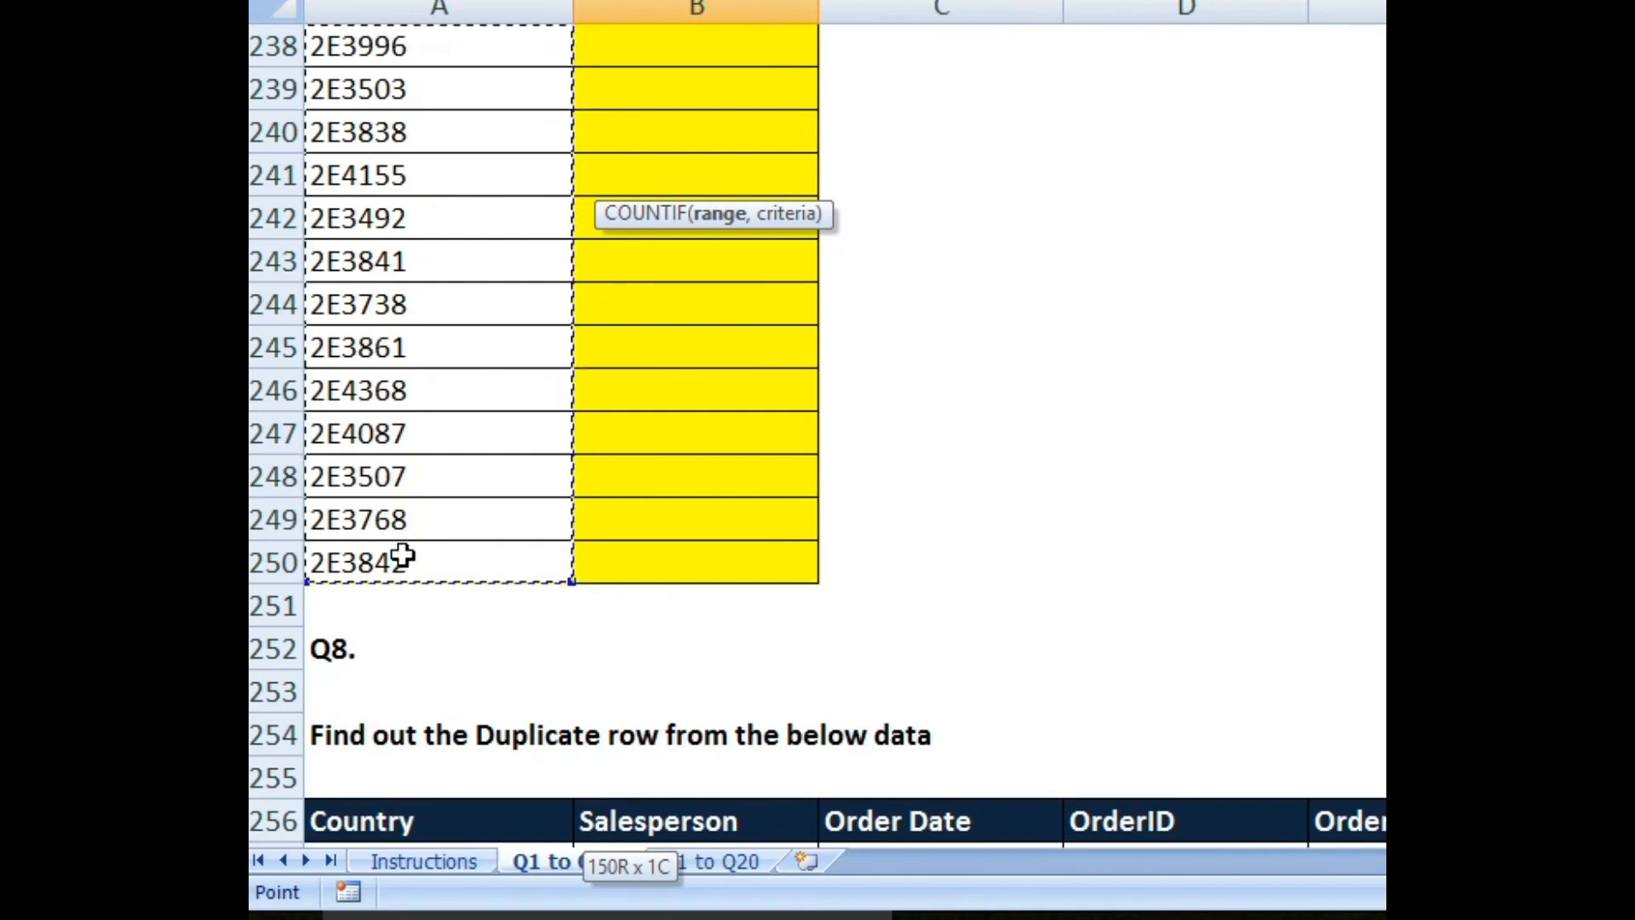
key("F4")
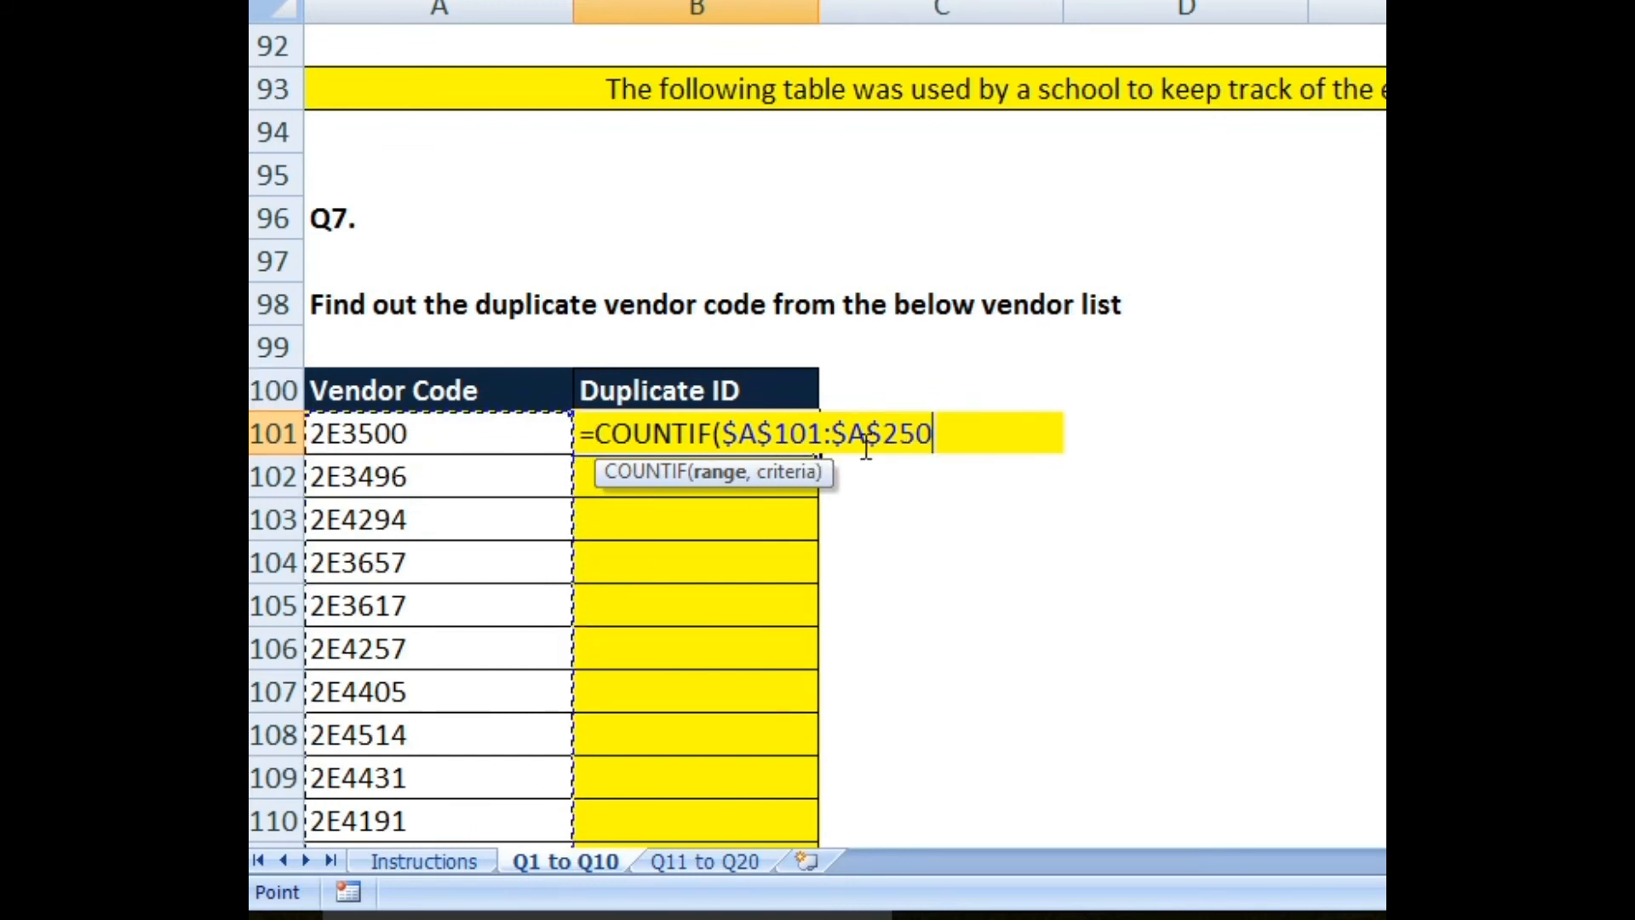
type(",")
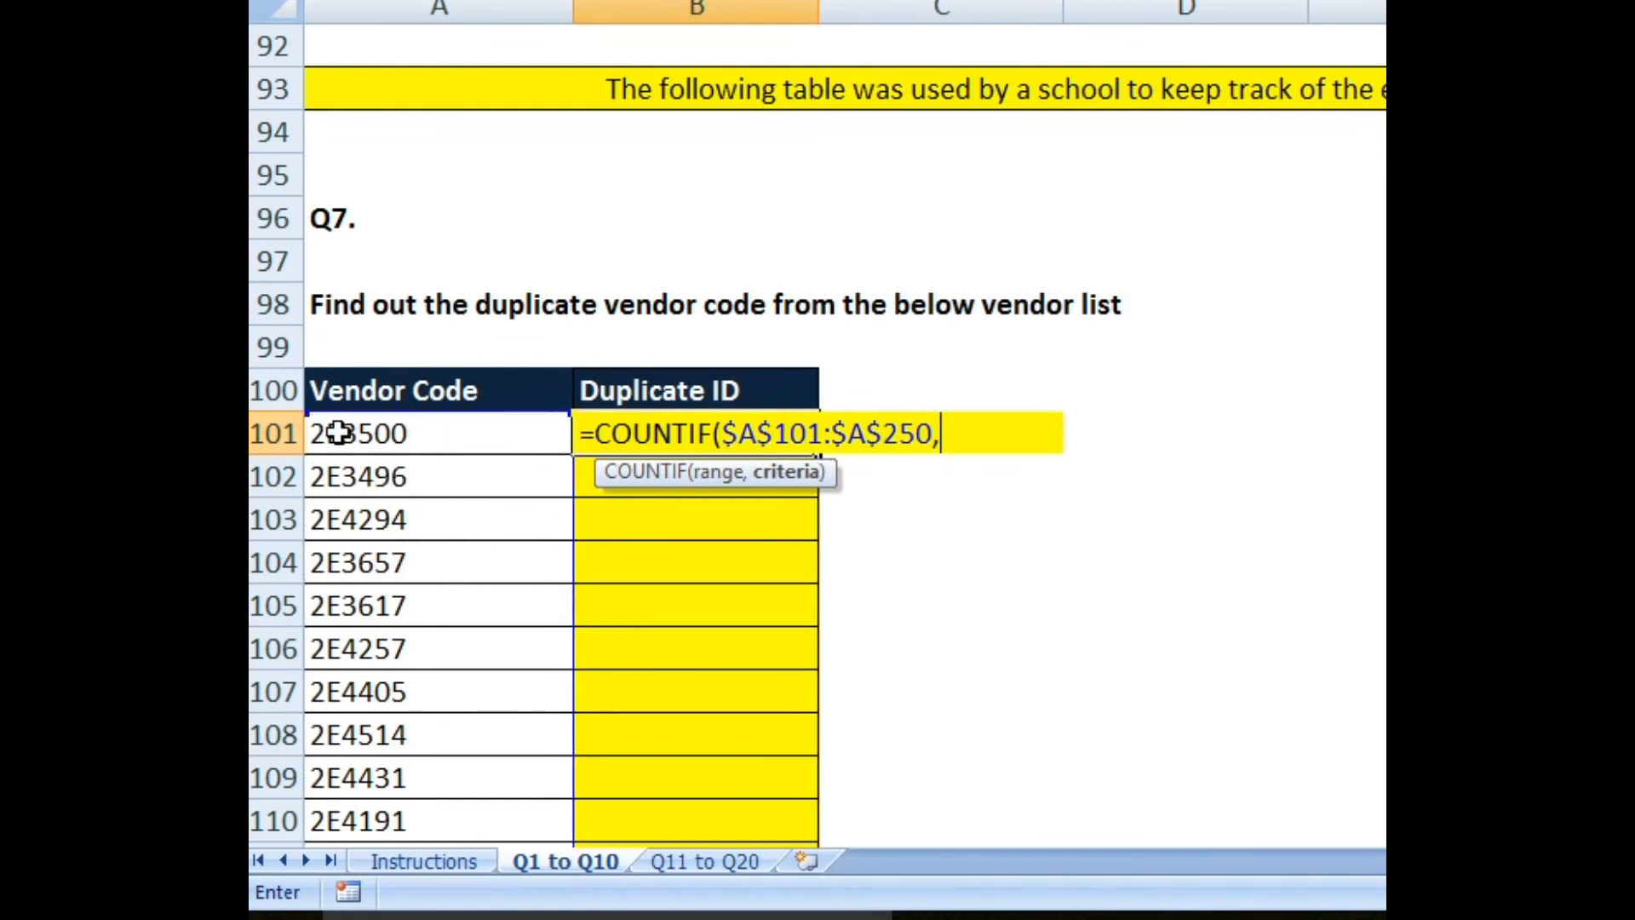
left_click(475, 436)
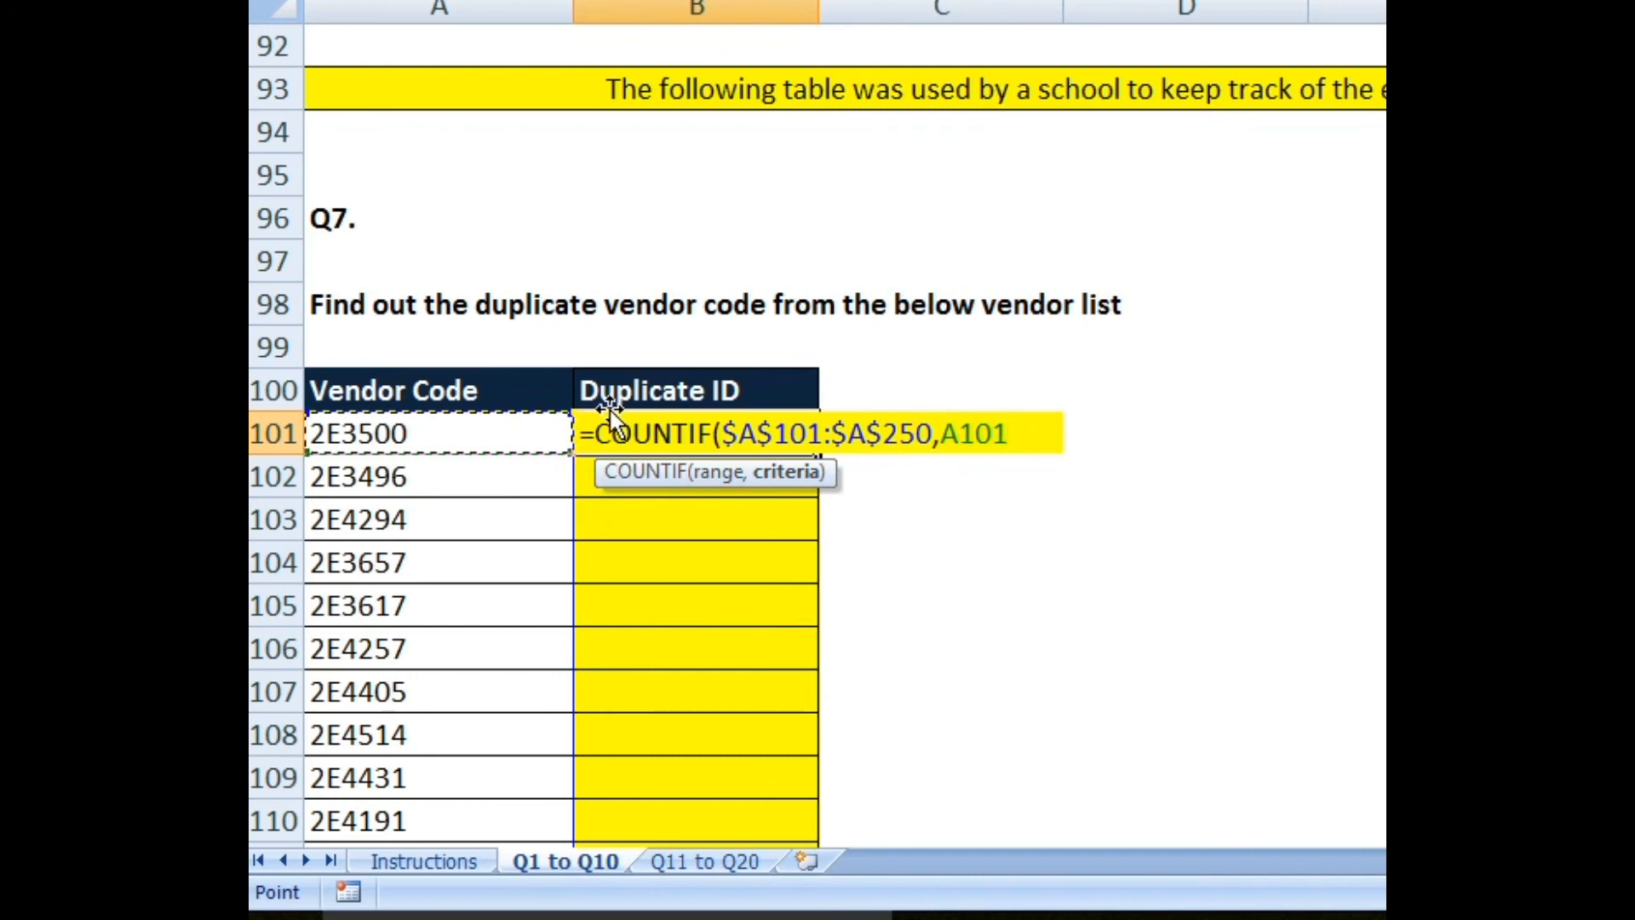
type(")")
key("Return")
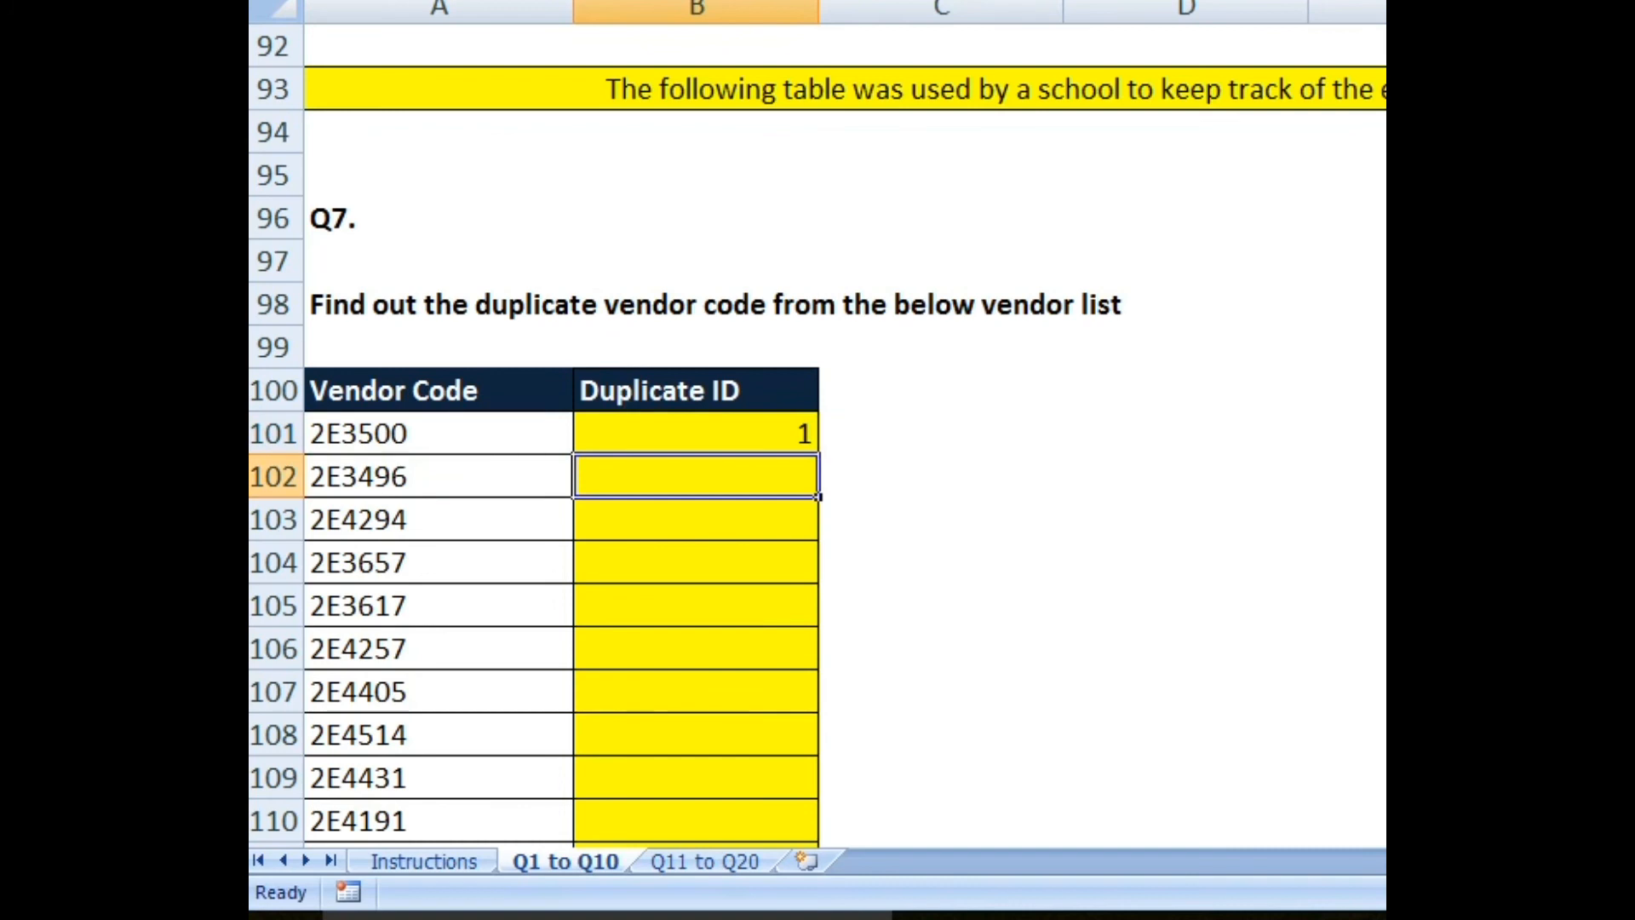
left_click(696, 434)
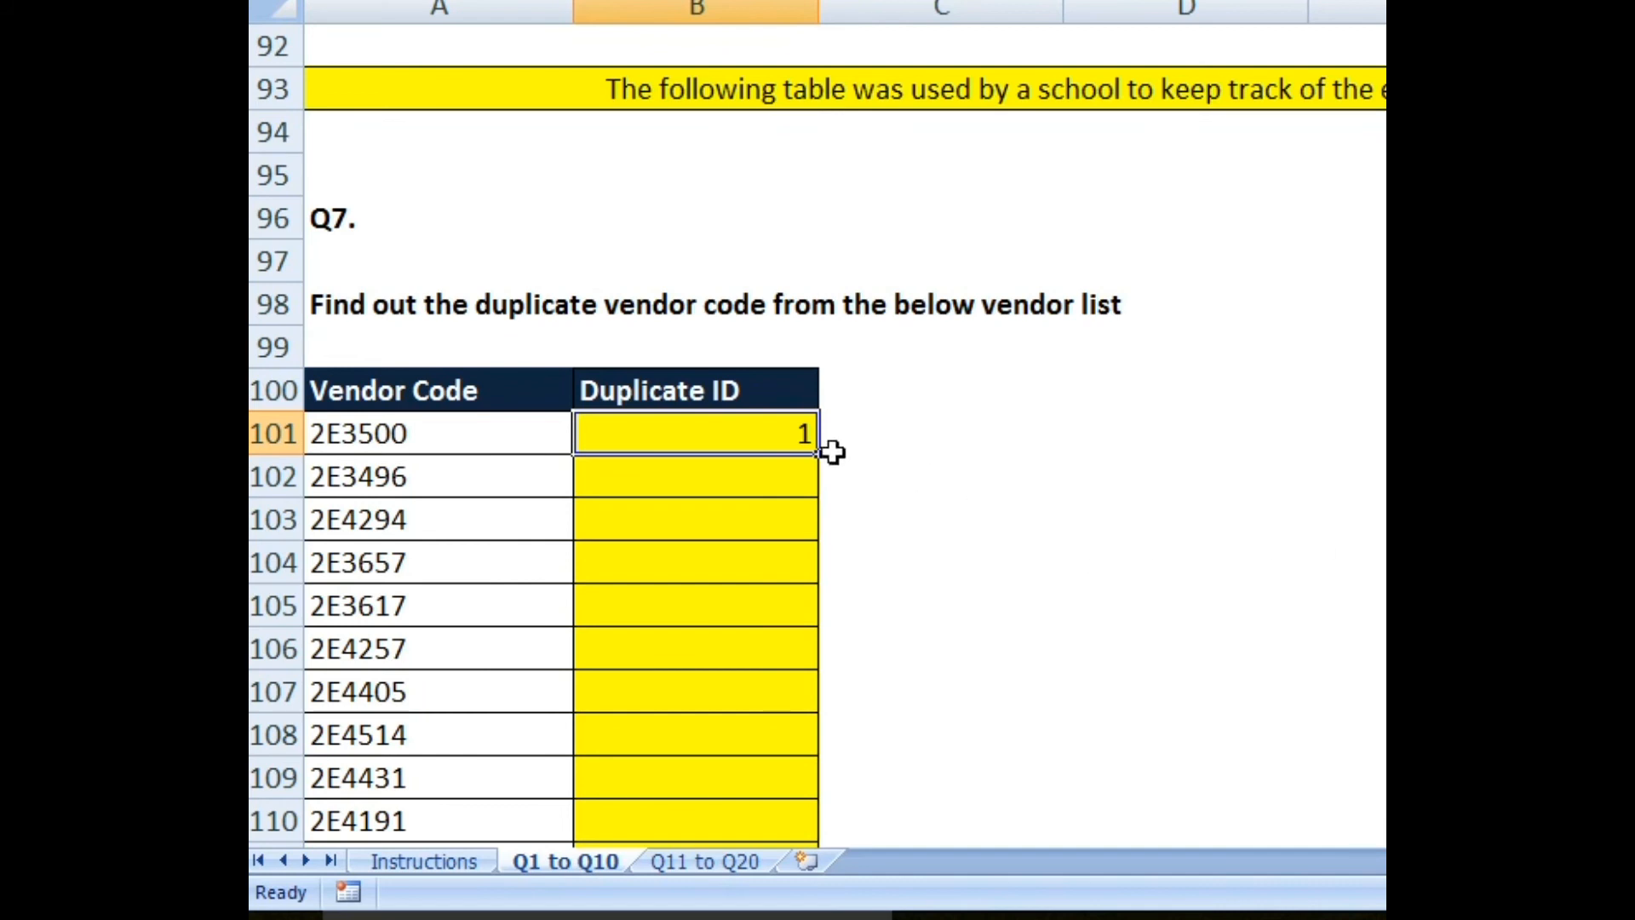
double_click(817, 453)
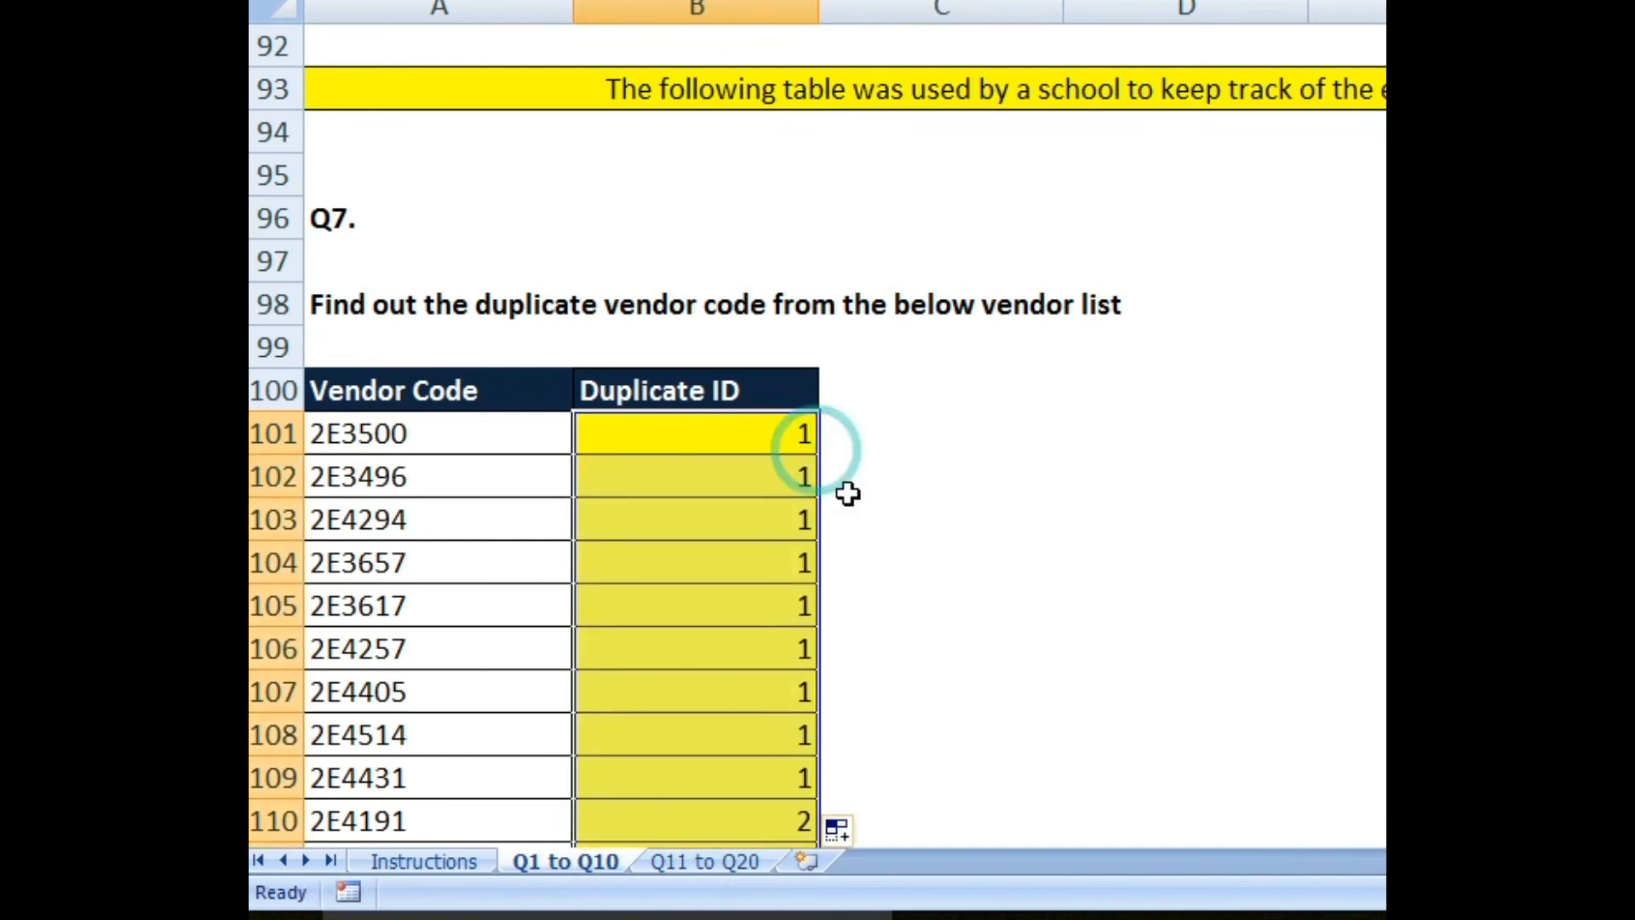
scroll(824, 584, "down", 3)
scroll(827, 586, "down", 20)
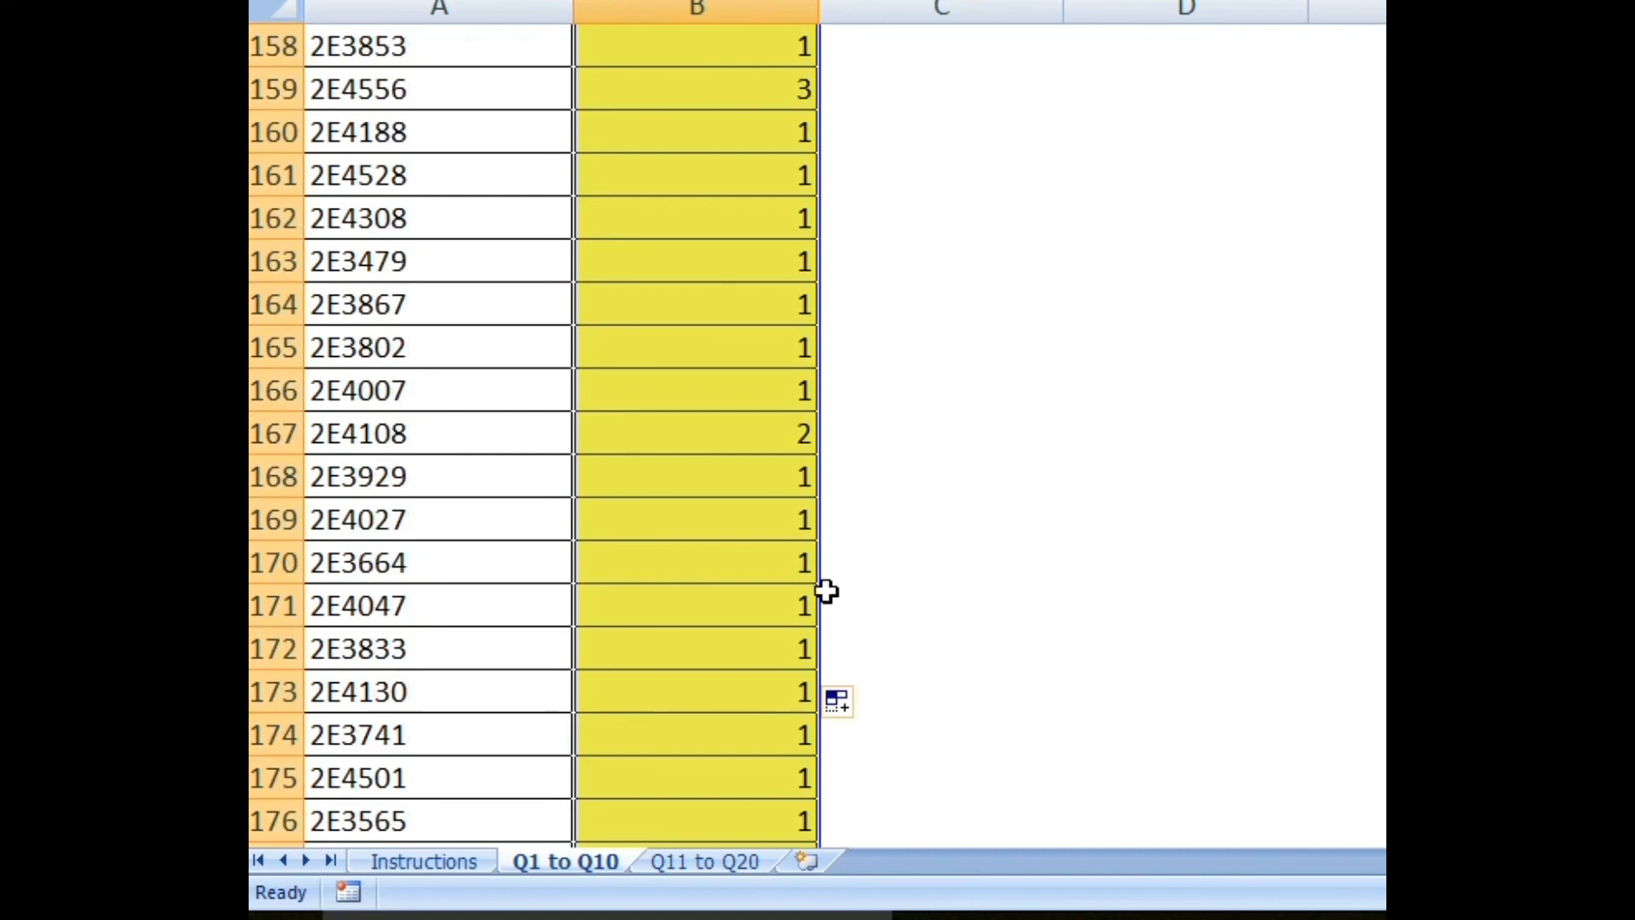
scroll(826, 588, "down", 12)
scroll(828, 594, "up", 7)
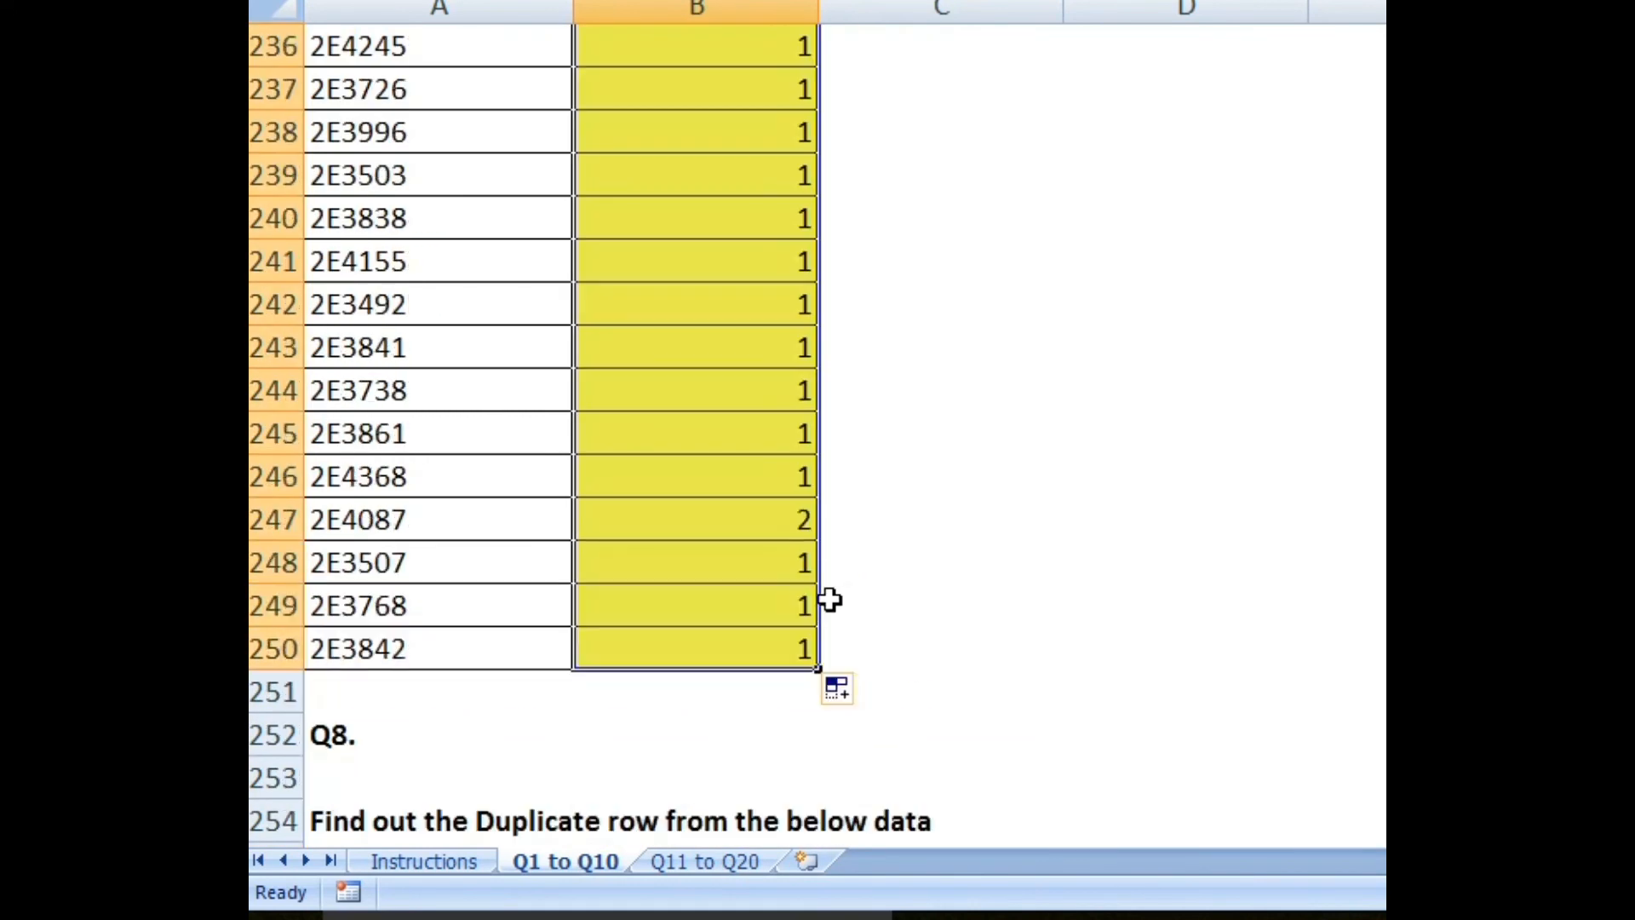
scroll(788, 699, "up", 20)
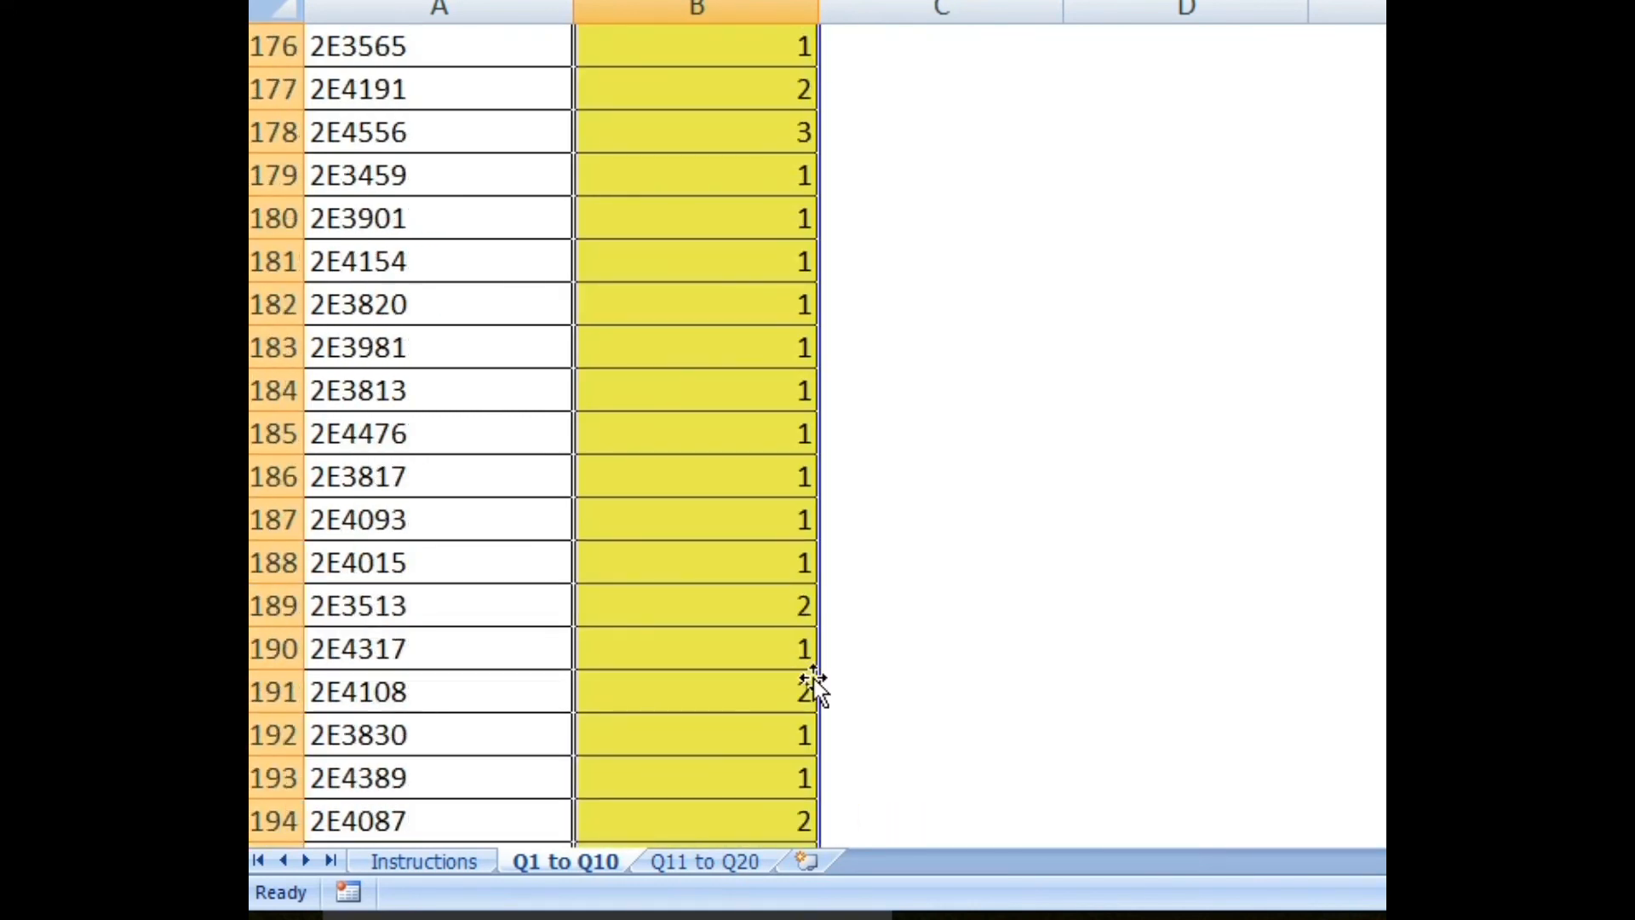
scroll(814, 678, "up", 8)
scroll(820, 672, "down", 4)
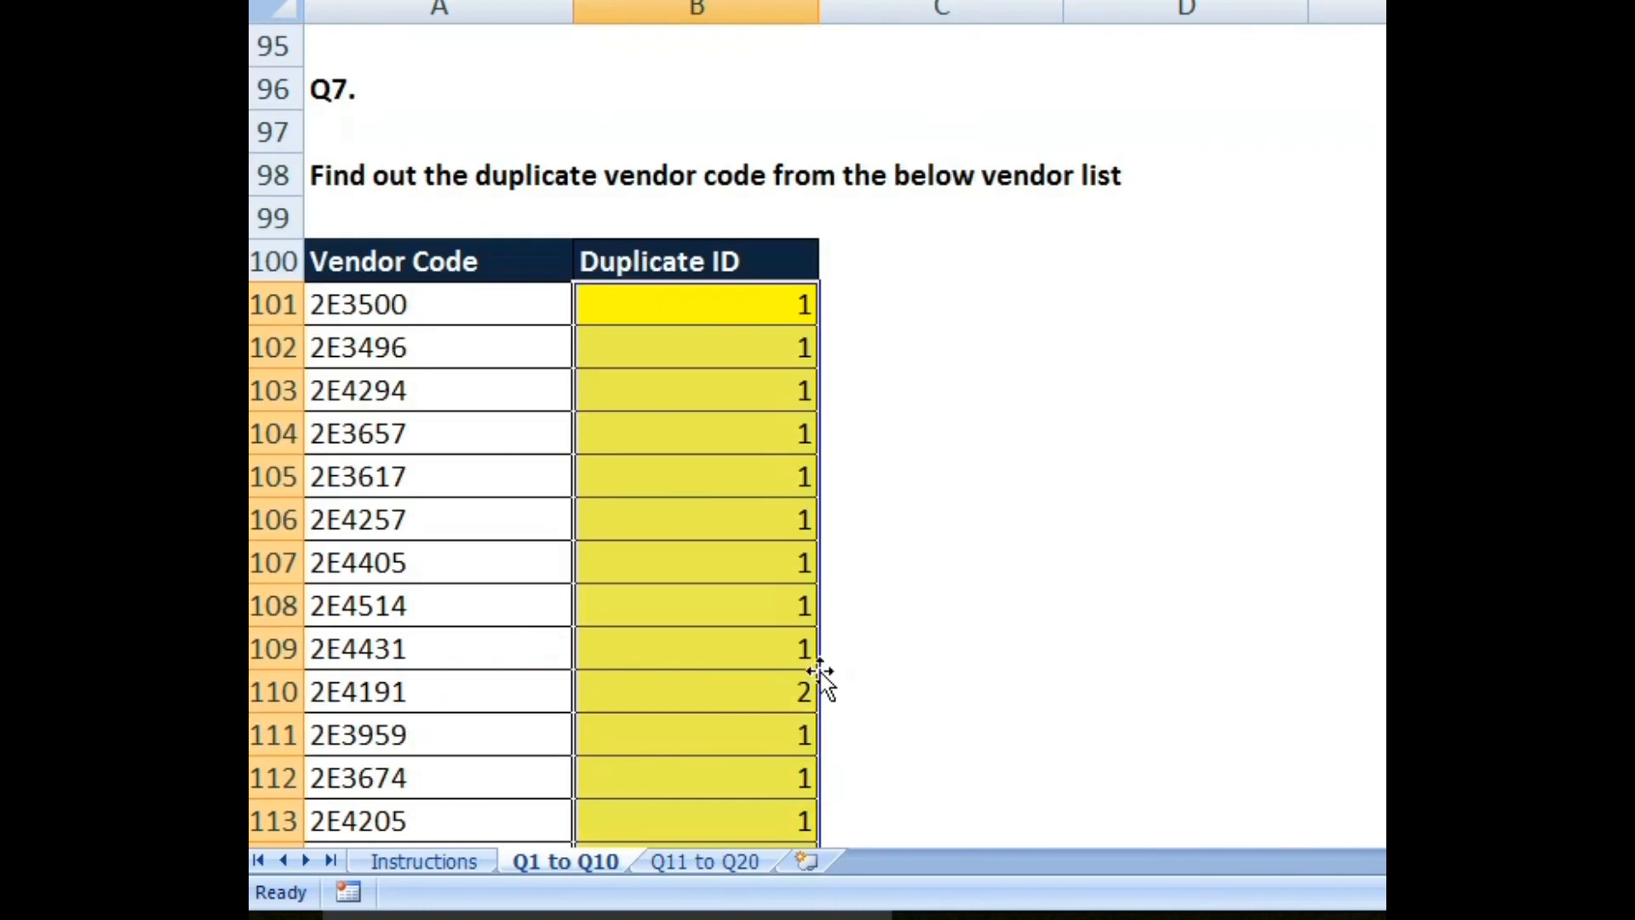
key("ctrl+z")
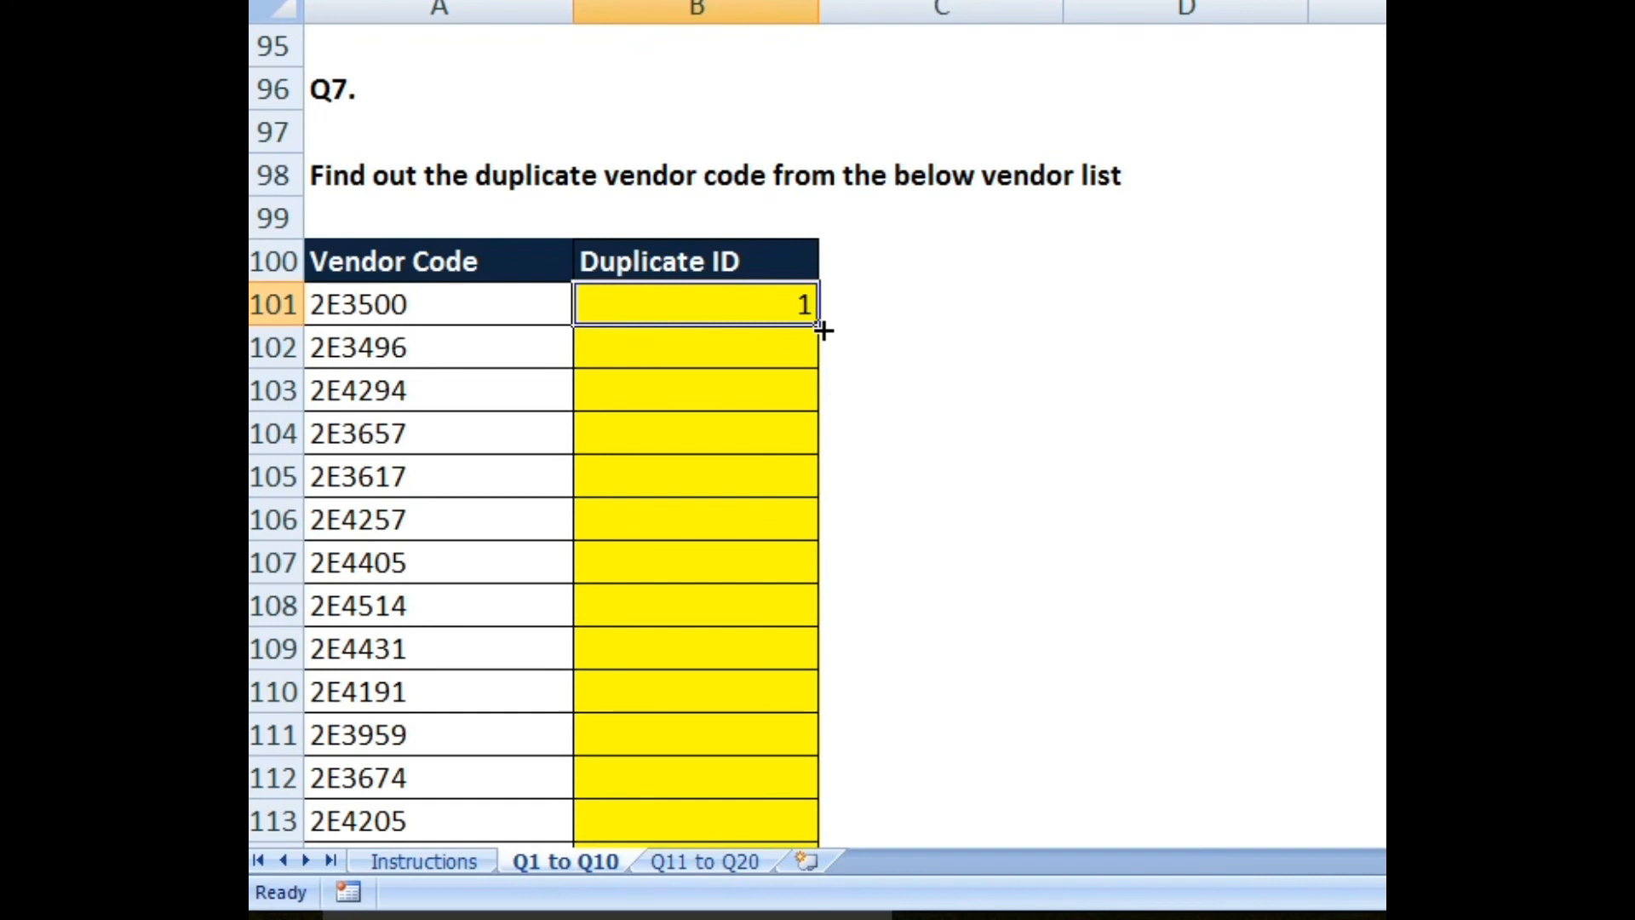
Step: Undo the extra fill-down and put a 1 in B250 to mark the list's end
double_click(820, 328)
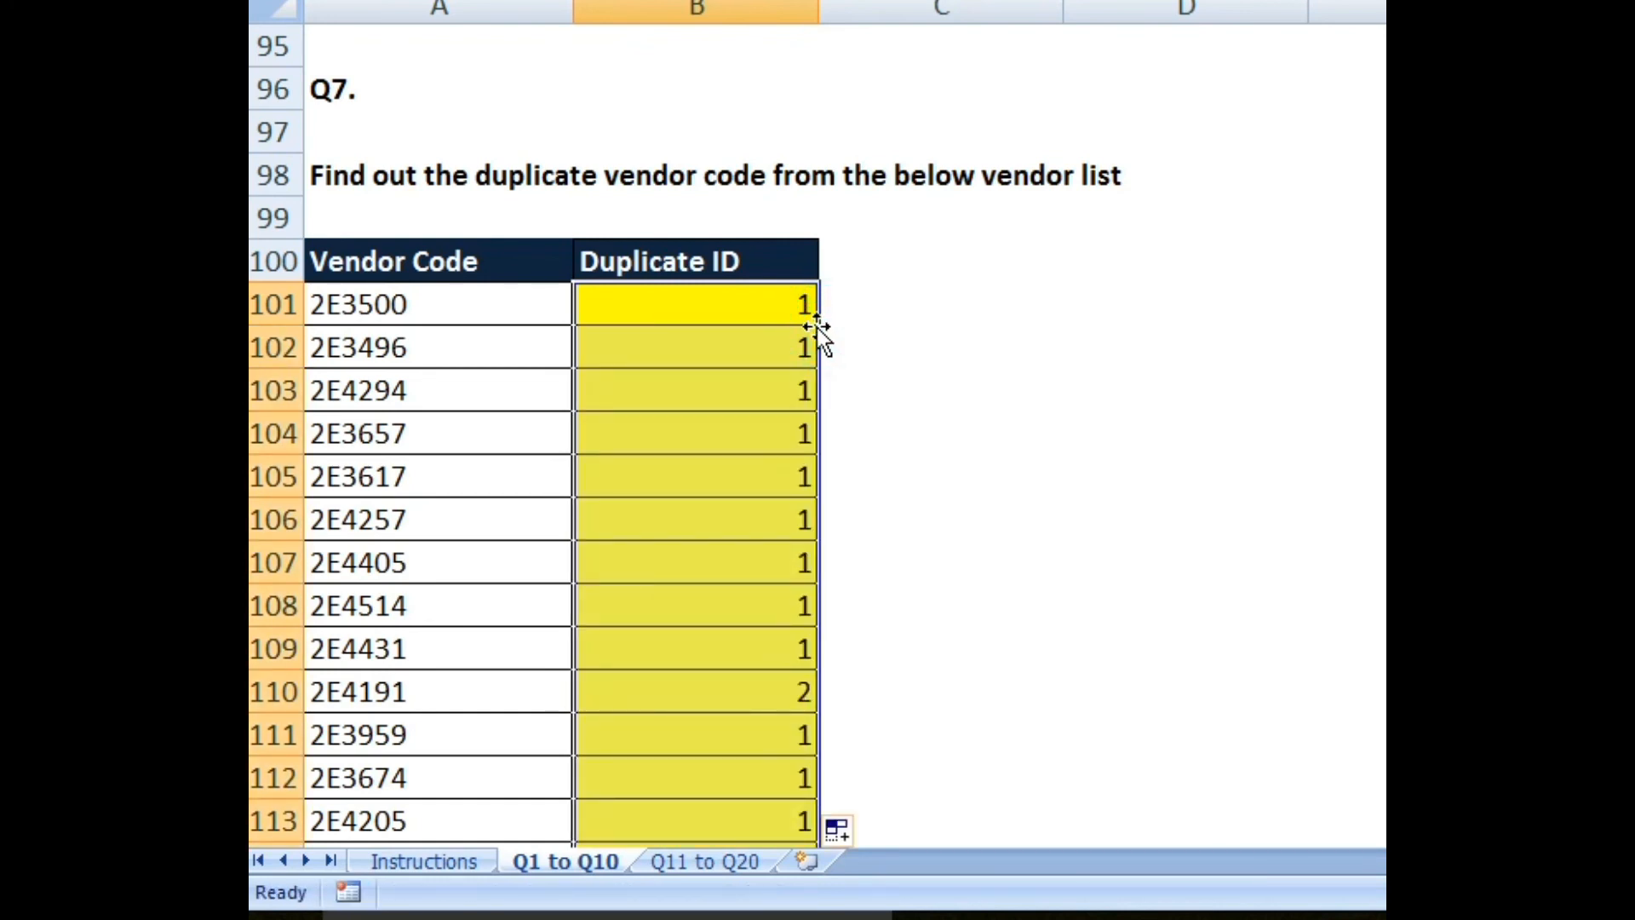
key("ctrl+z")
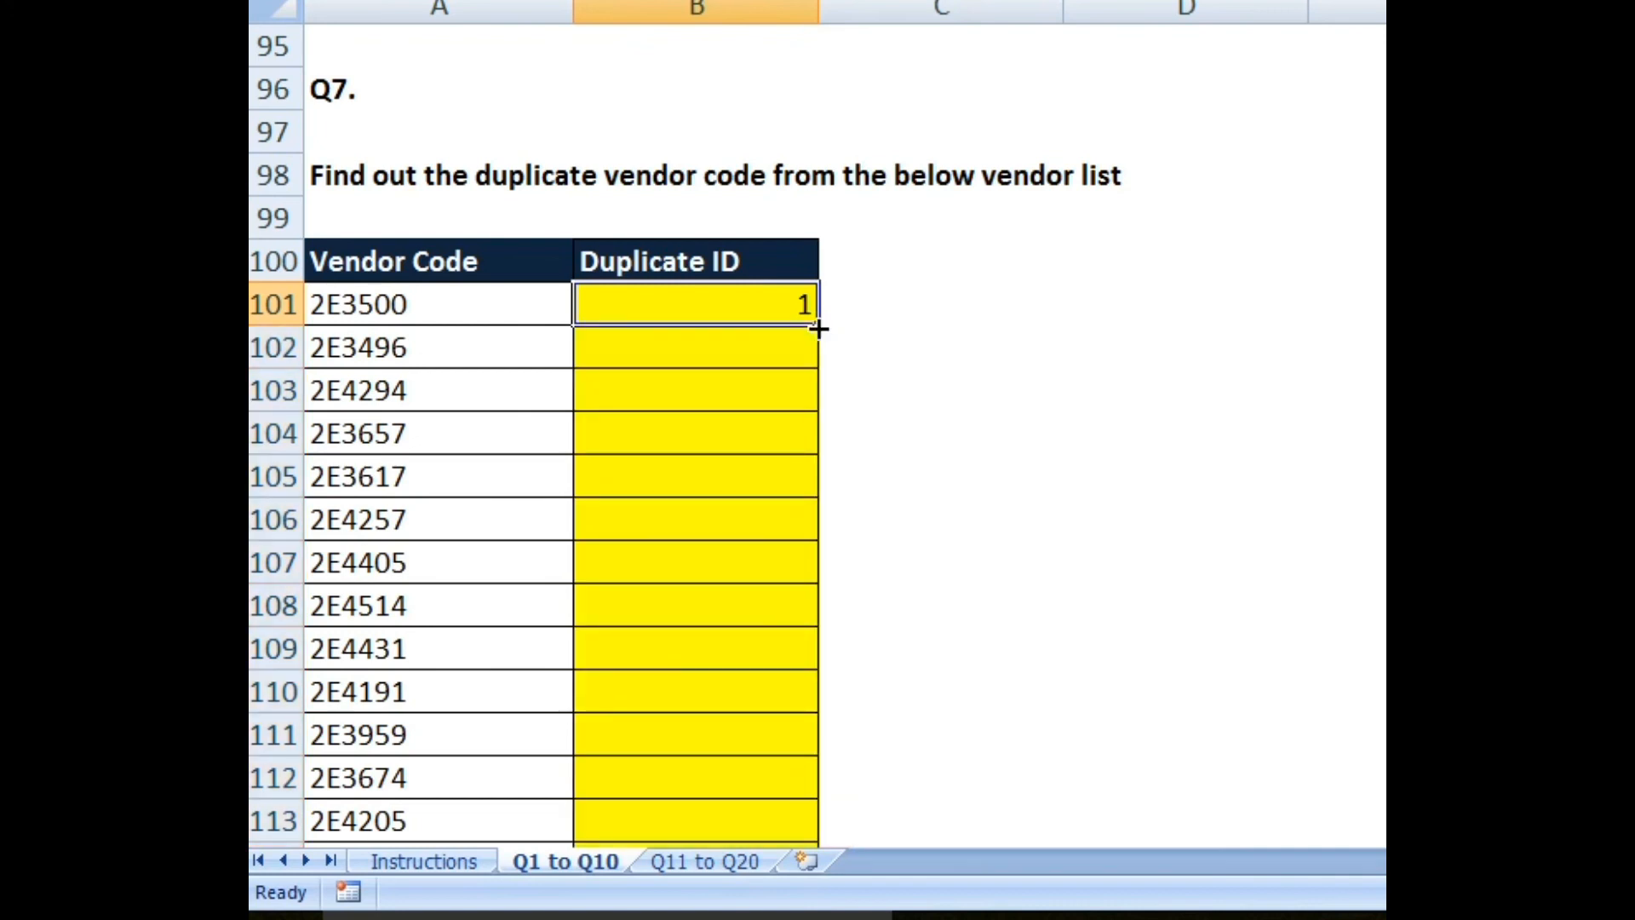
left_click(536, 308)
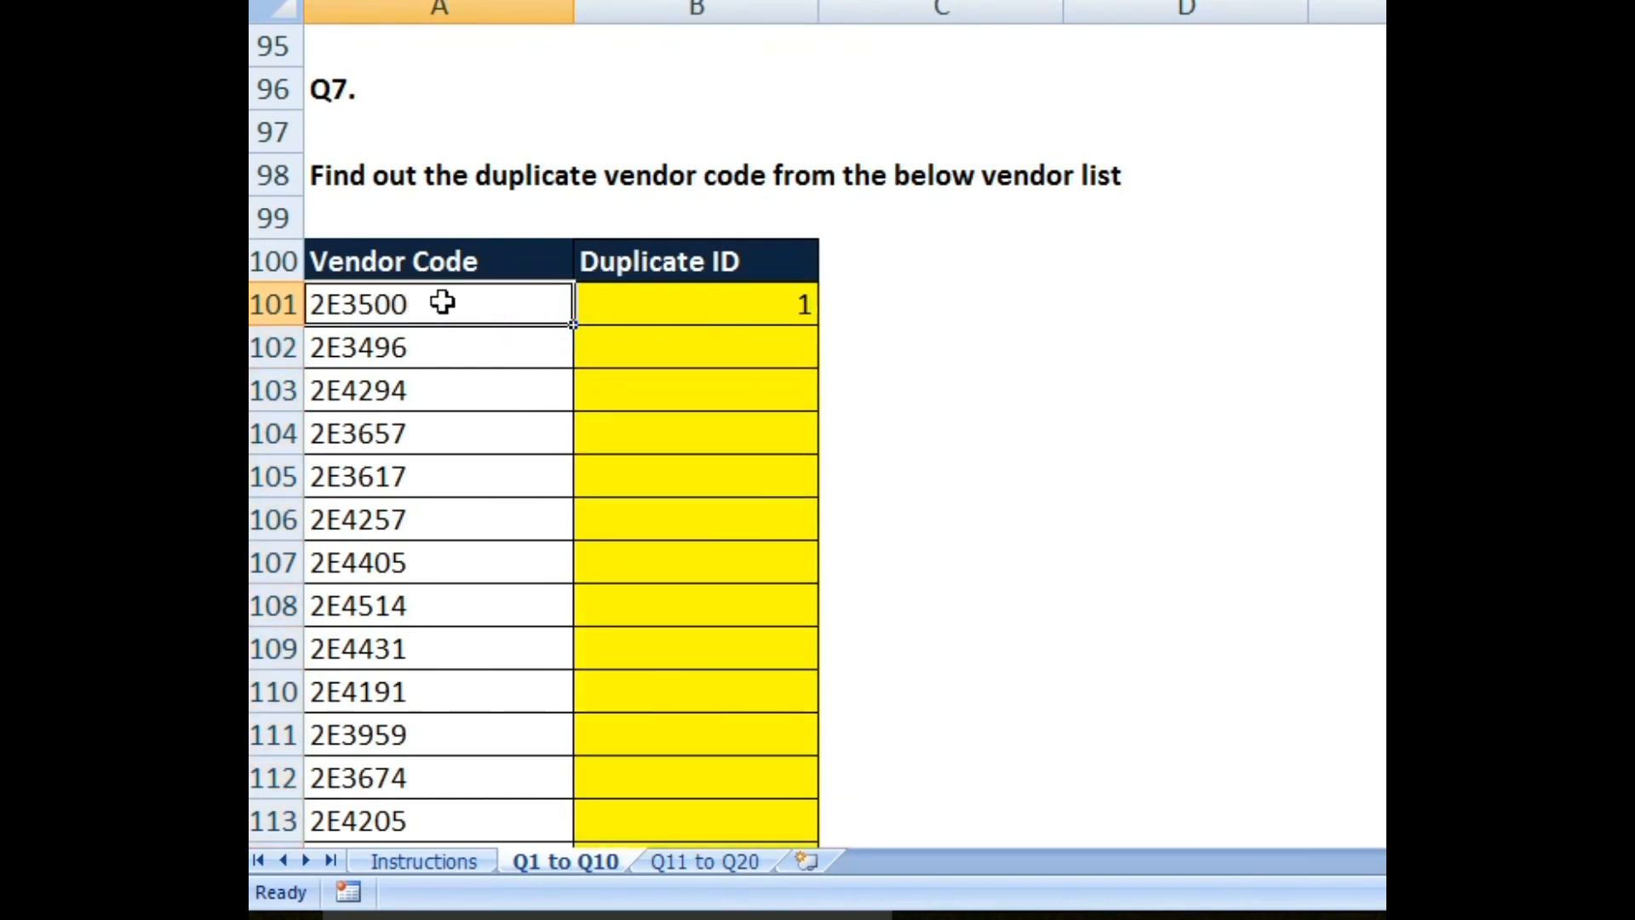
key("ctrl+Down")
key("Right")
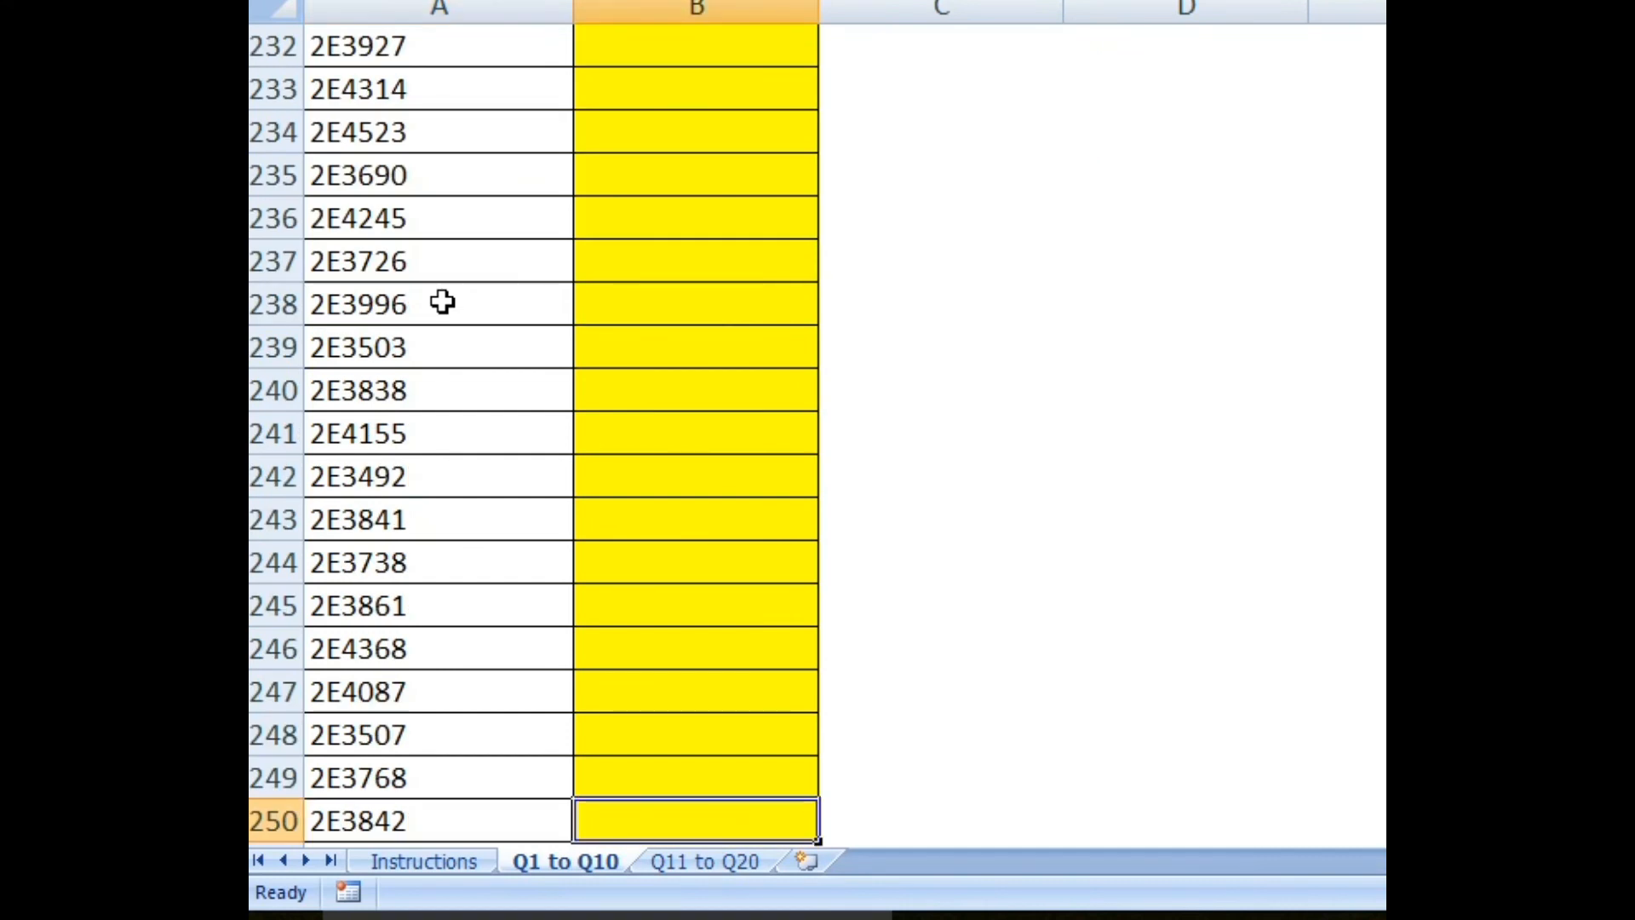
type("1")
key("Return")
key("Up")
key("ctrl+Up")
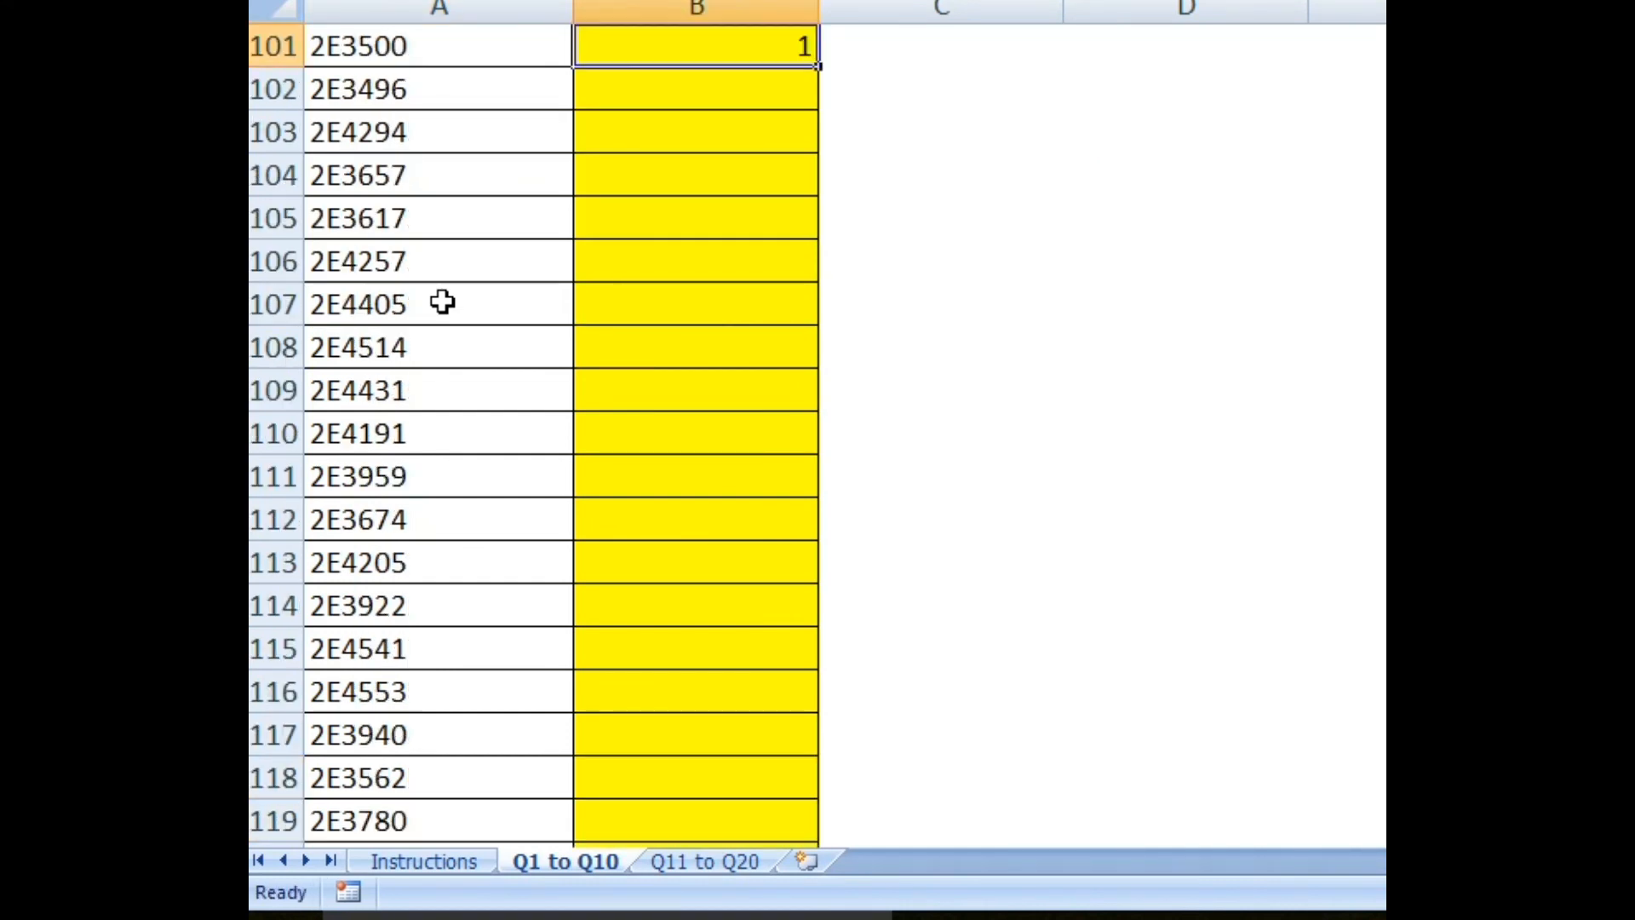
Step: Fill the COUNTIF formula down B101:B250 and select the Vendor Code and Duplicate ID headers
scroll(596, 264, "up", 3)
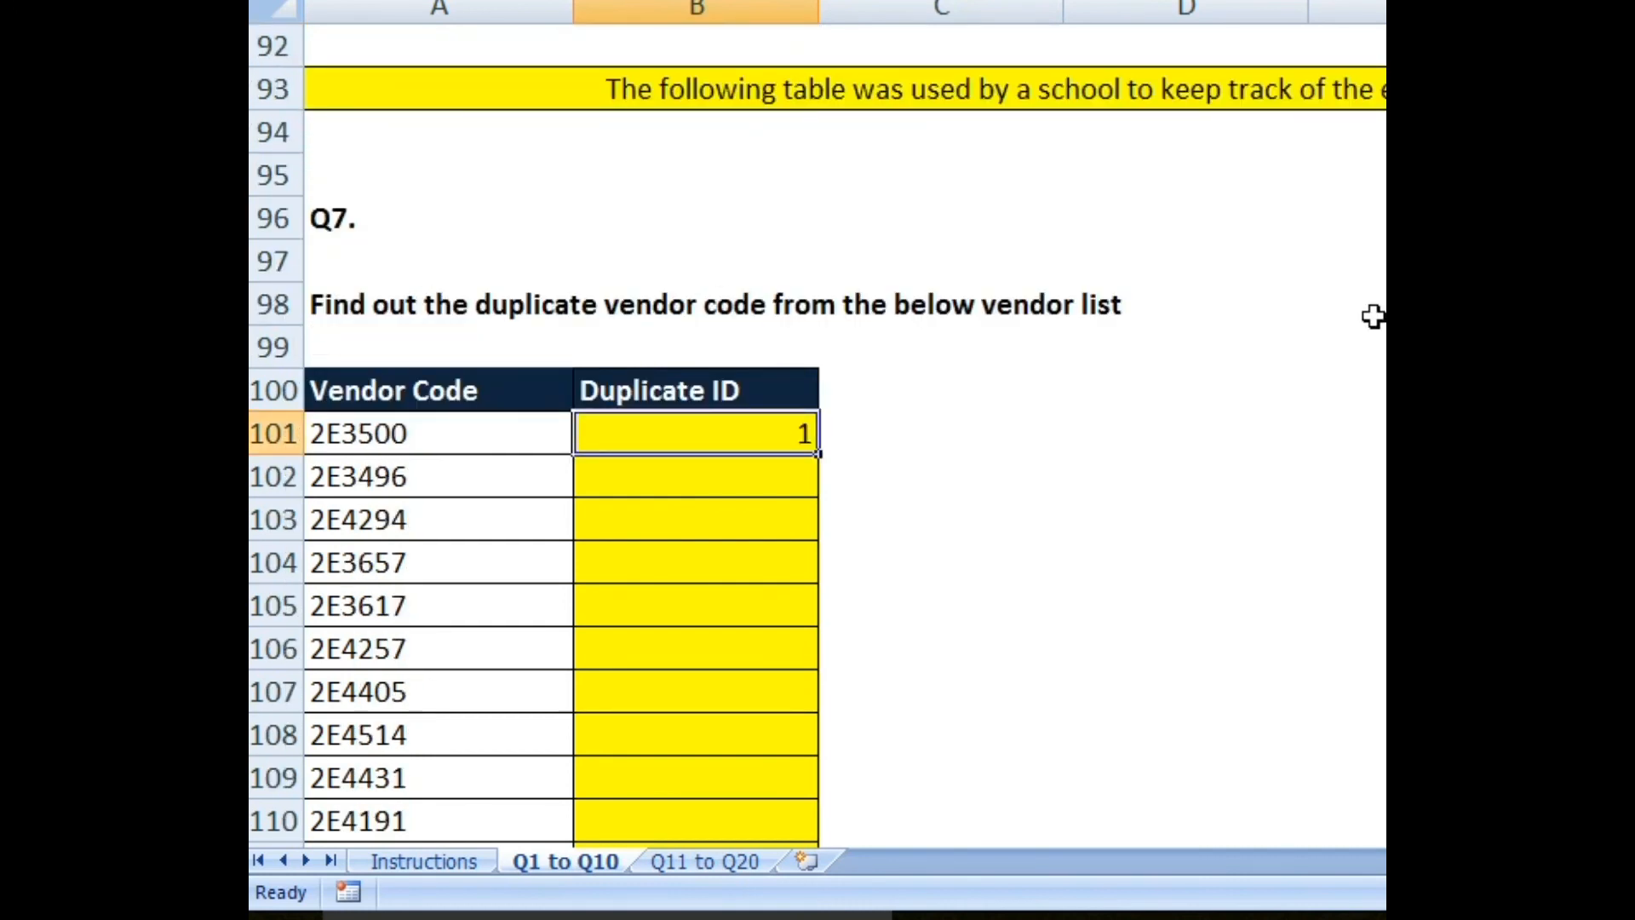
key("ctrl+shift+Down")
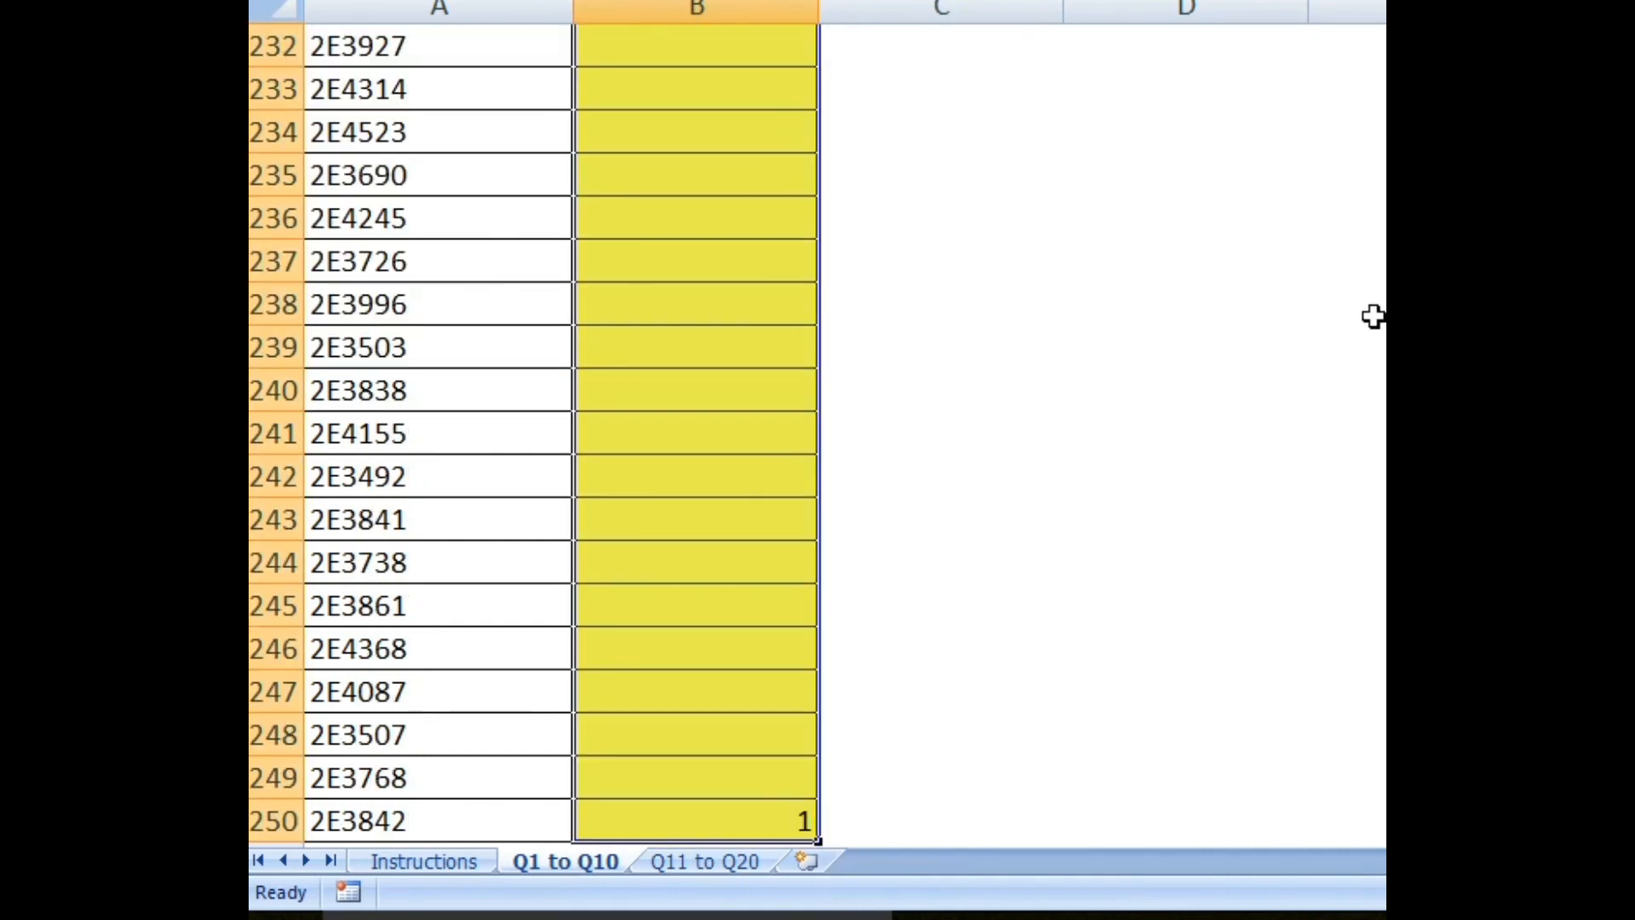
key("ctrl+d")
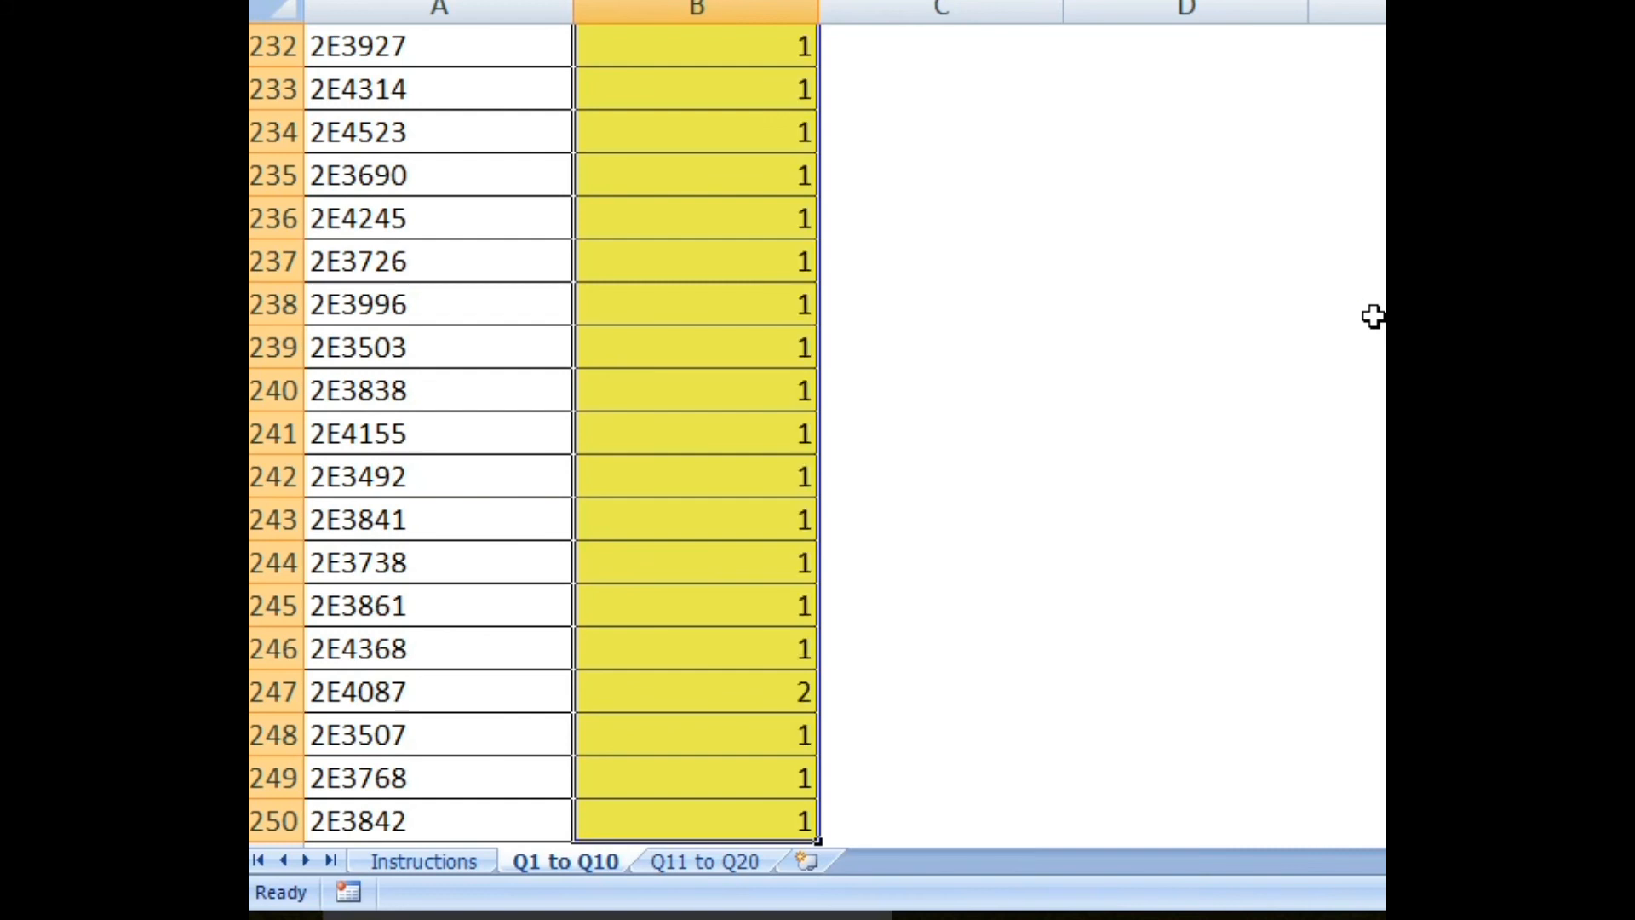
scroll(804, 269, "up", 12)
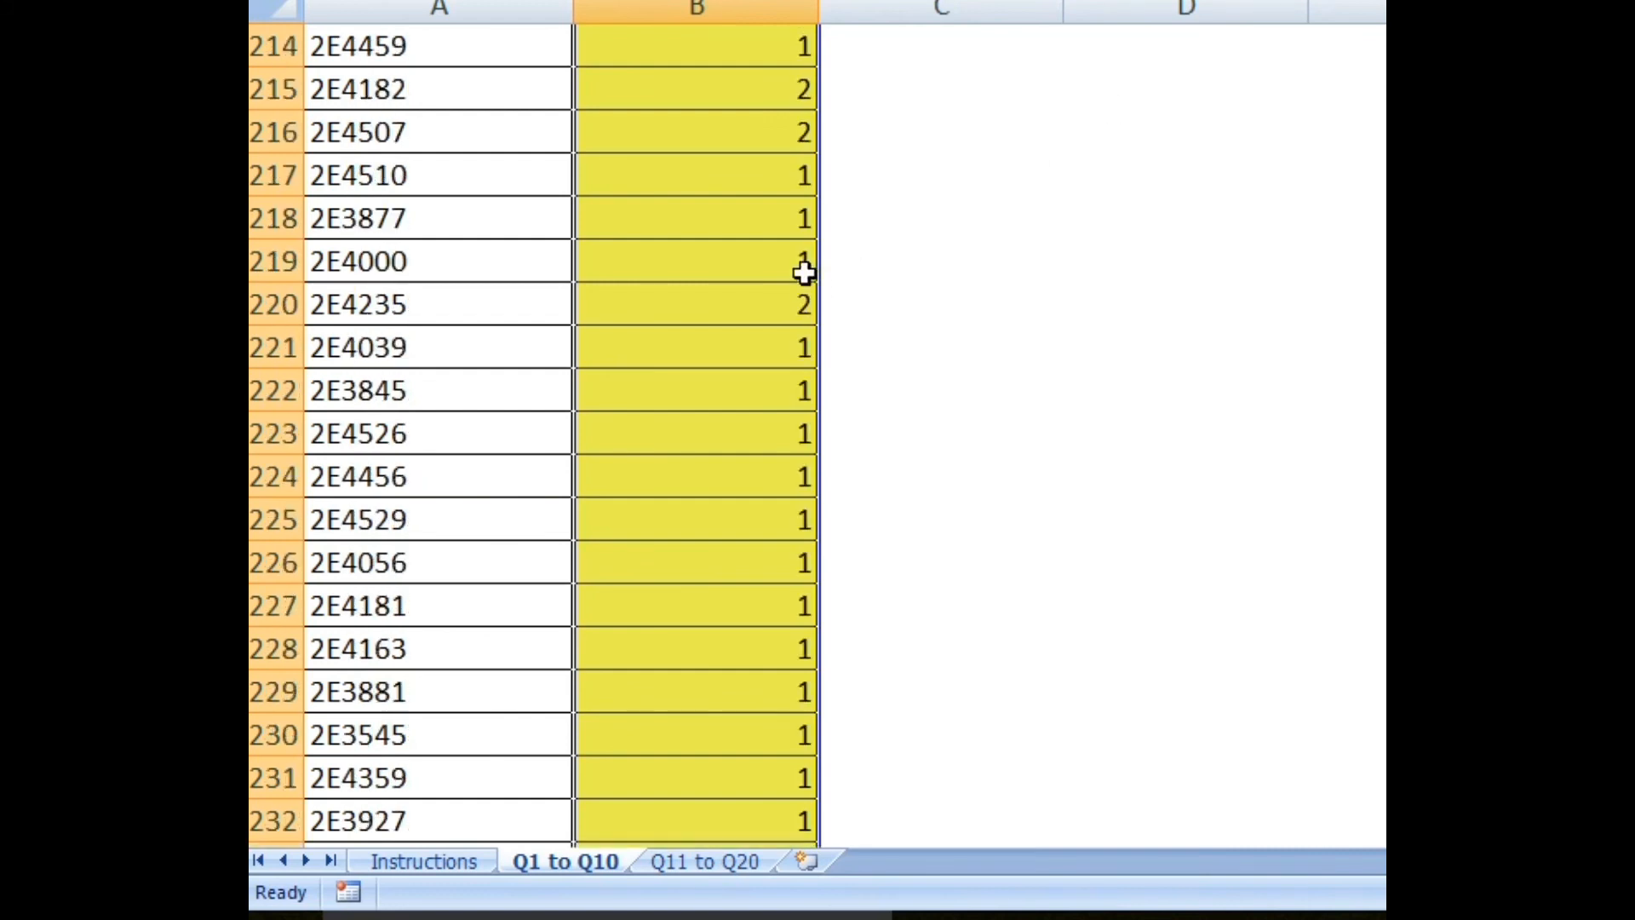
scroll(815, 274, "up", 20)
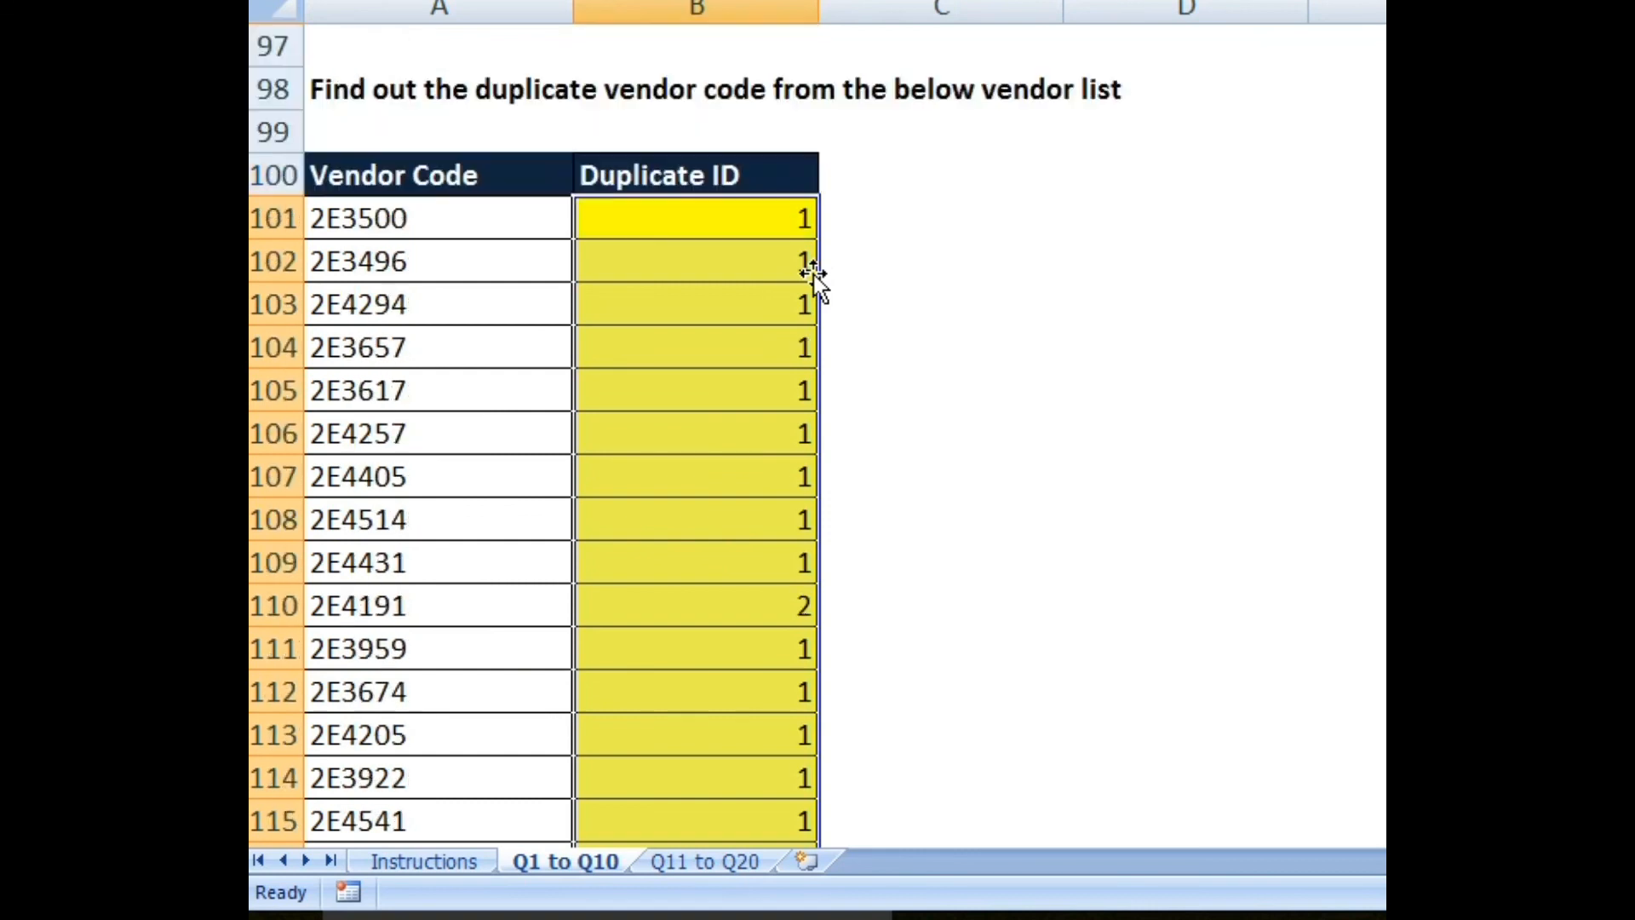
scroll(810, 316, "down", 5)
left_click(434, 175)
key("shift+Right")
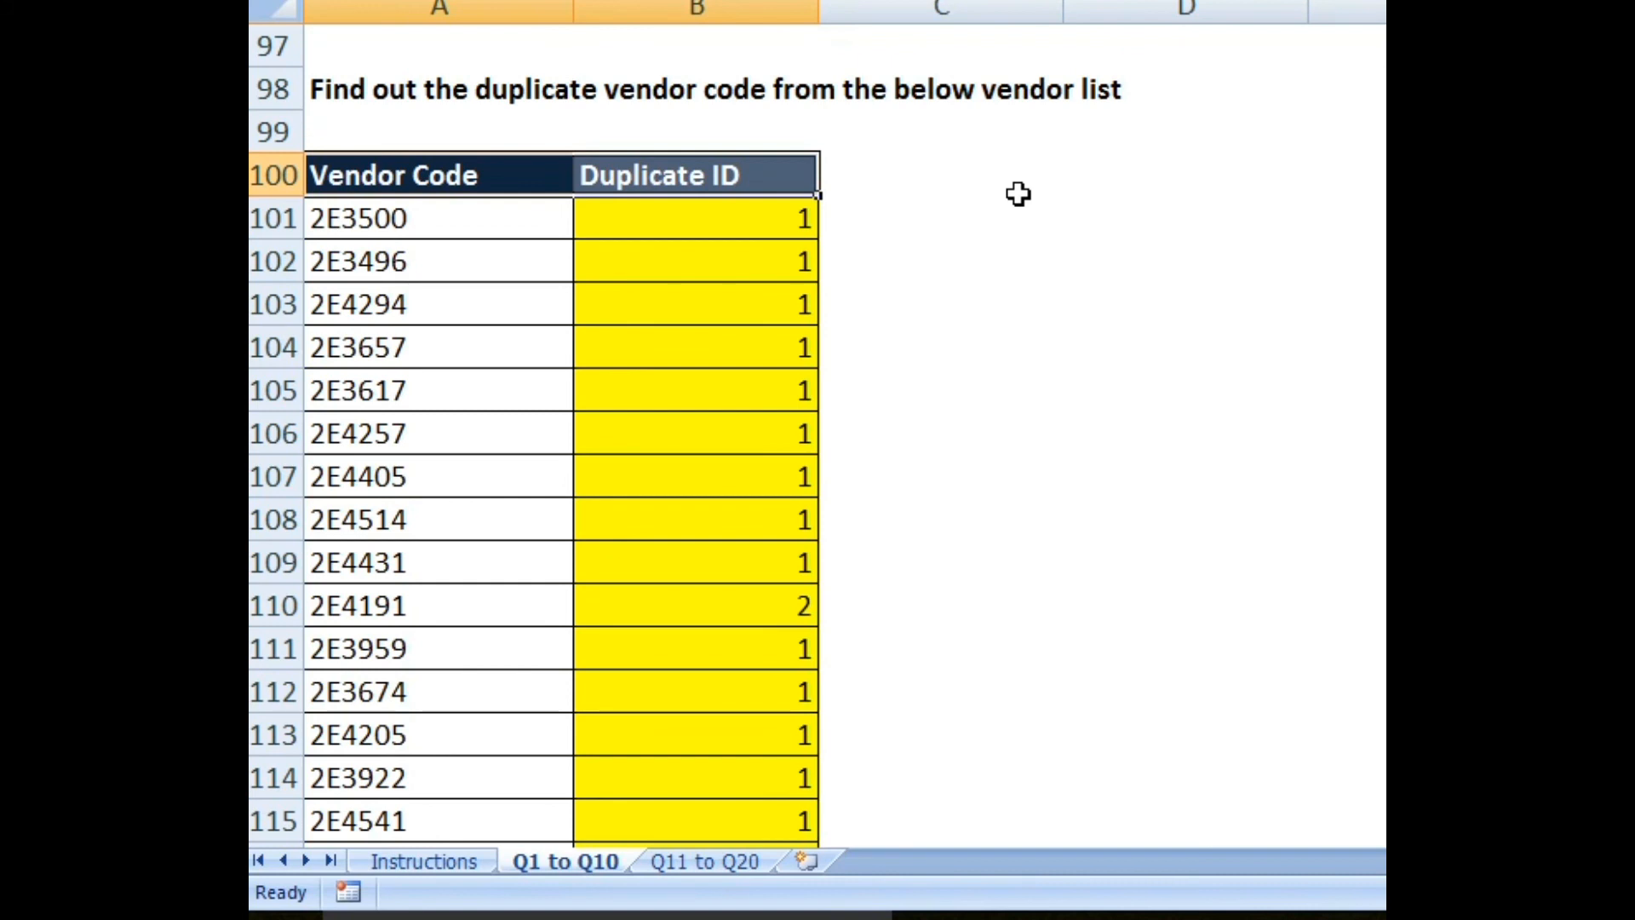
Step: Turn on AutoFilter and filter Duplicate ID to show only codes counted once (value 1)
key("ctrl+shift+l")
left_click(758, 223)
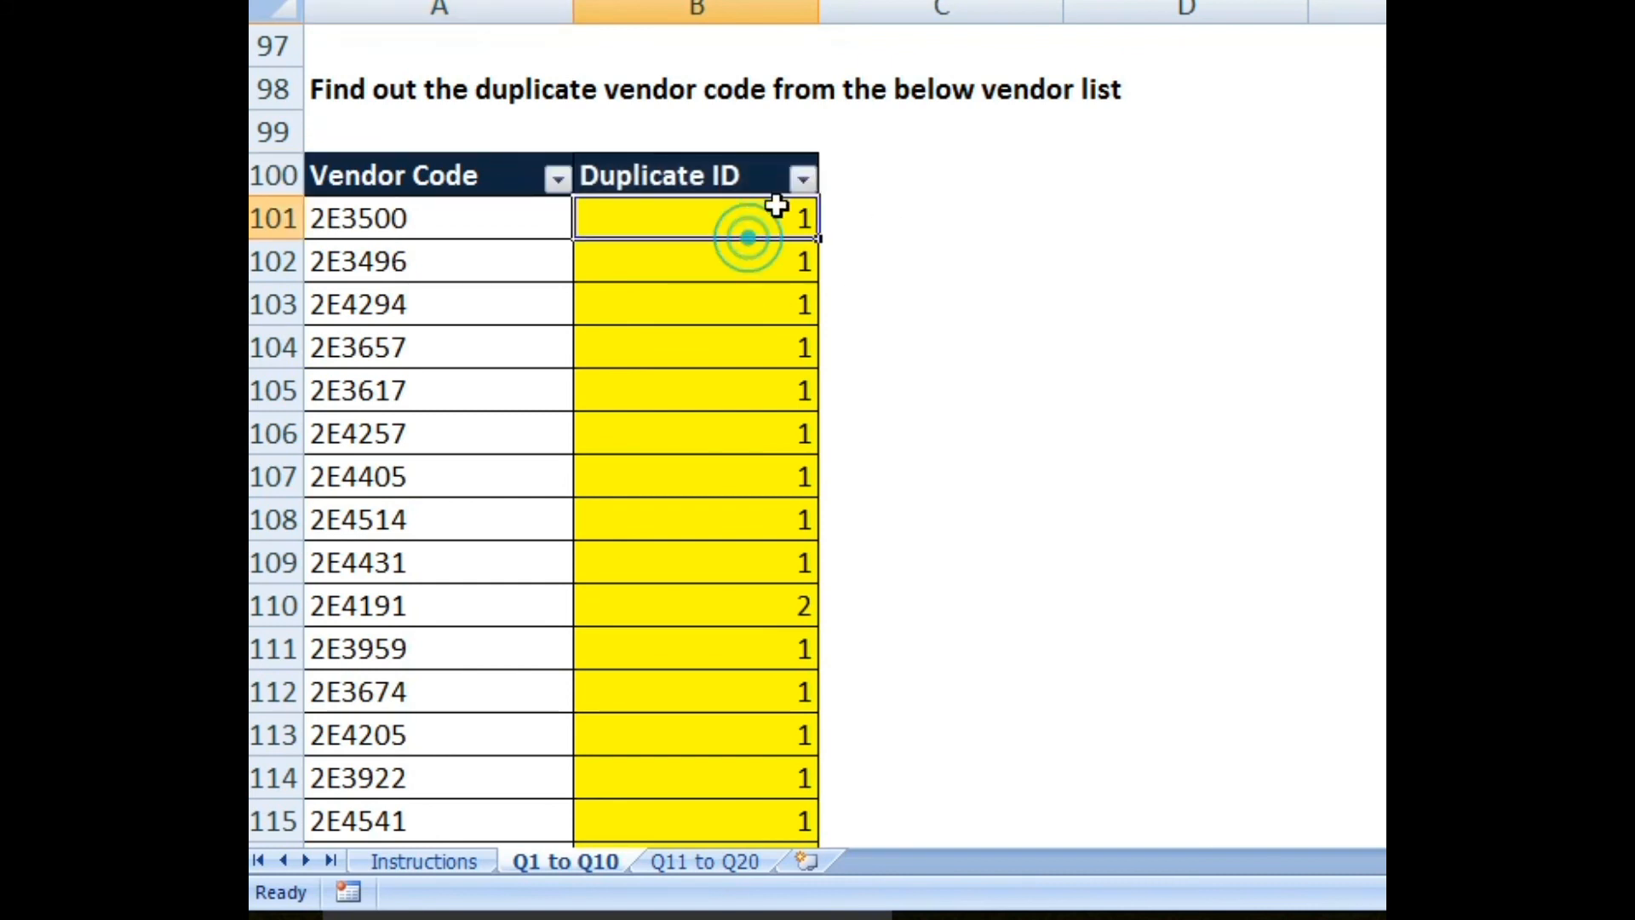
left_click(802, 178)
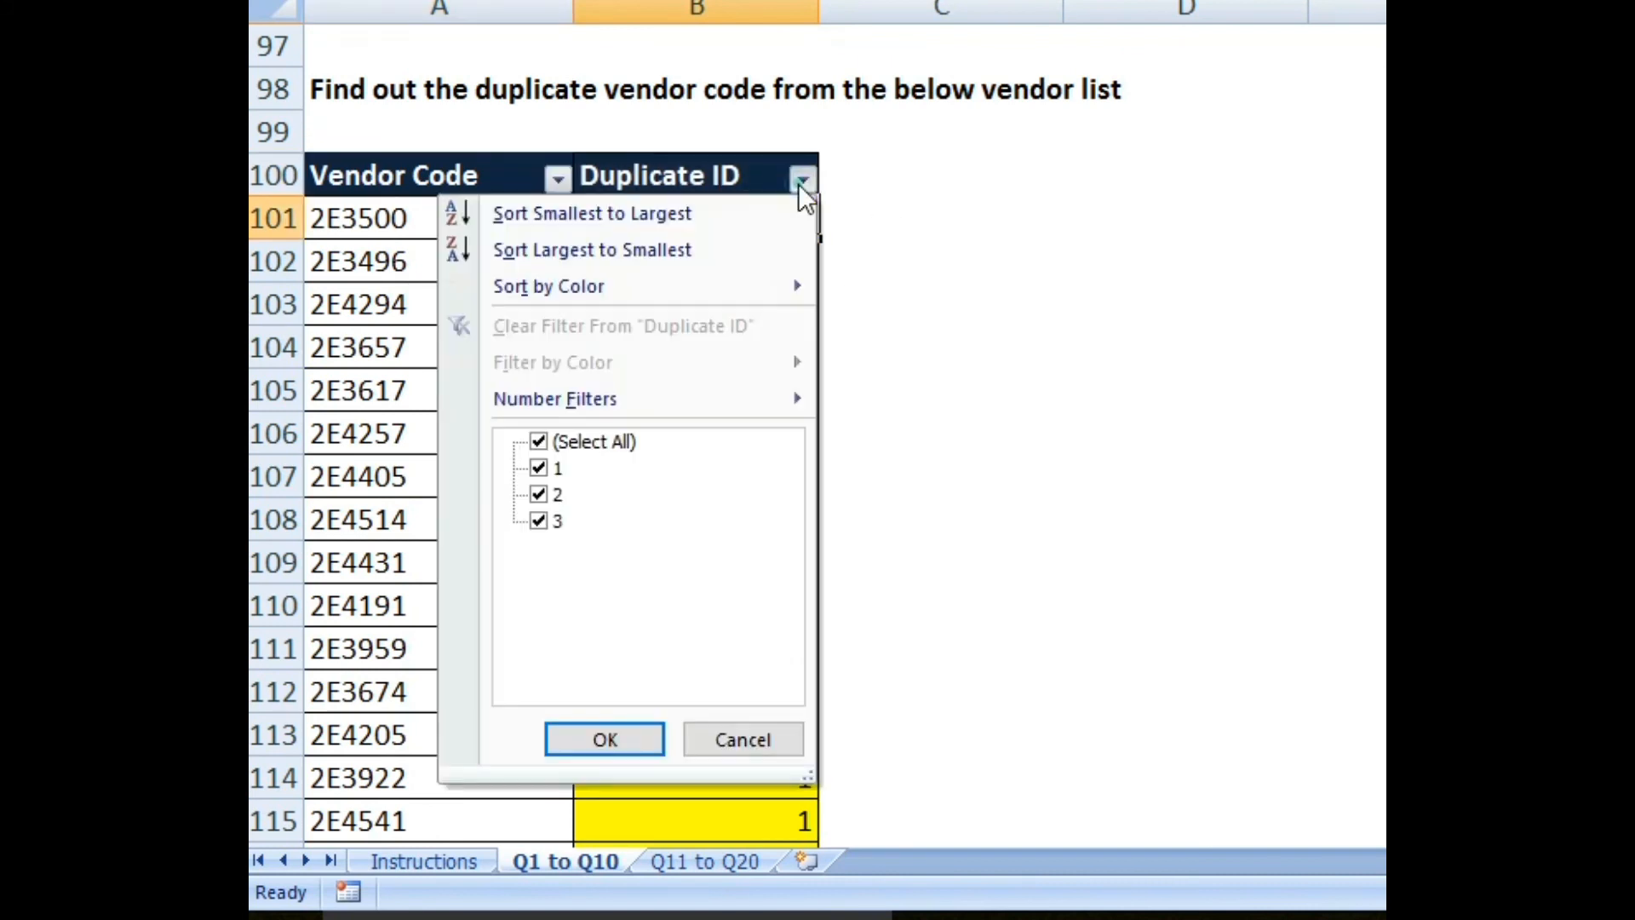
left_click(538, 441)
left_click(536, 468)
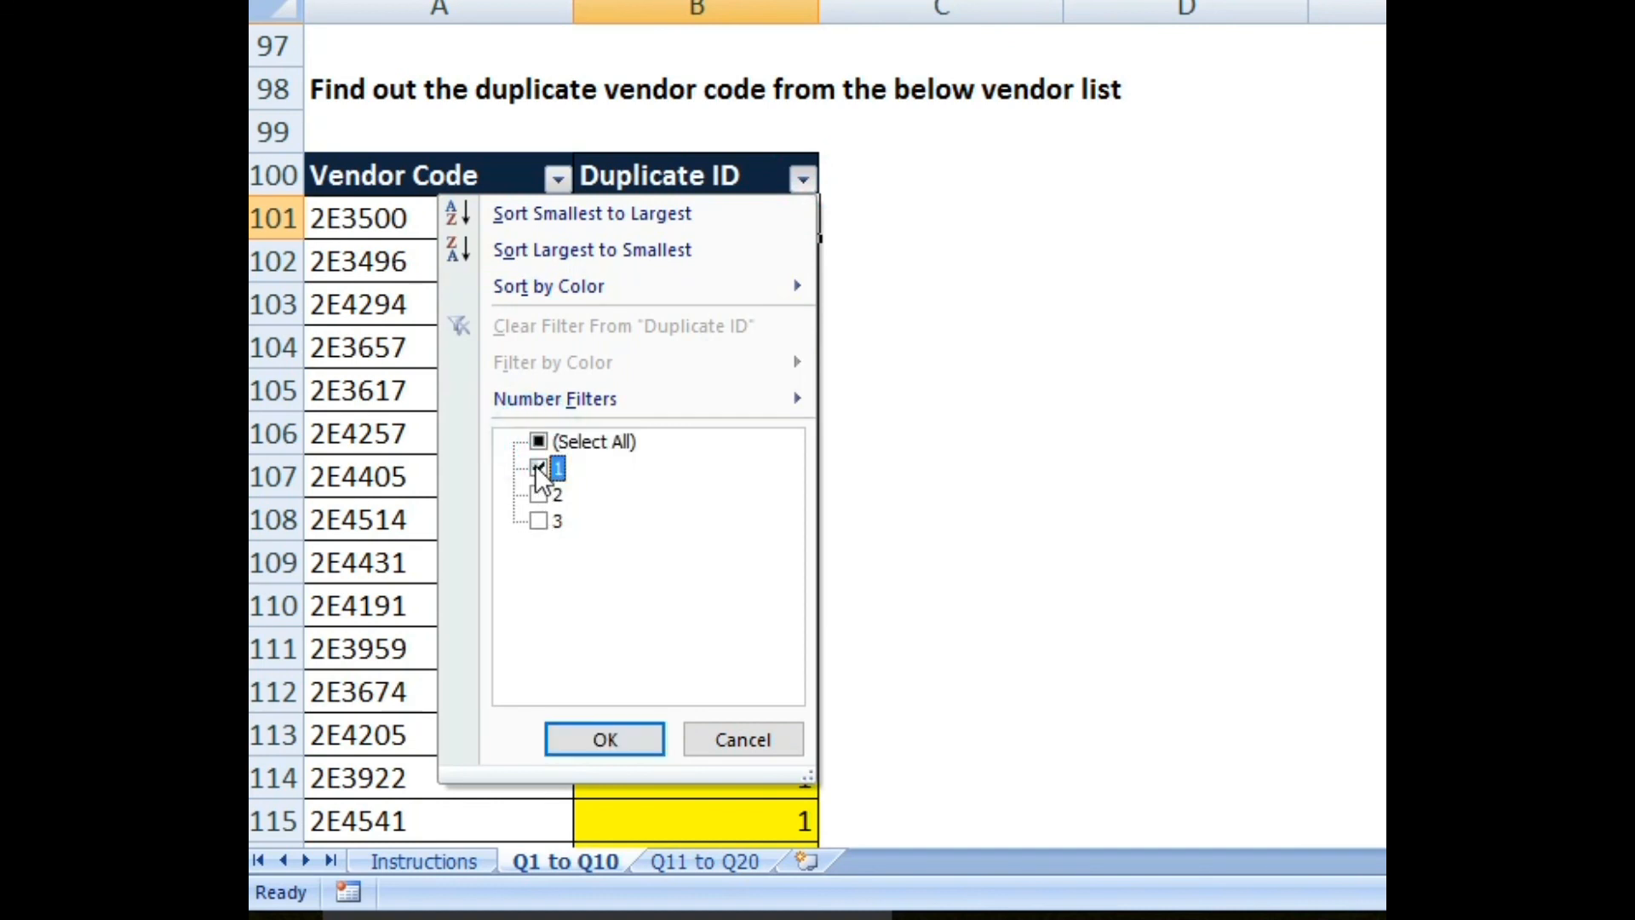
left_click(620, 734)
scroll(577, 511, "down", 12)
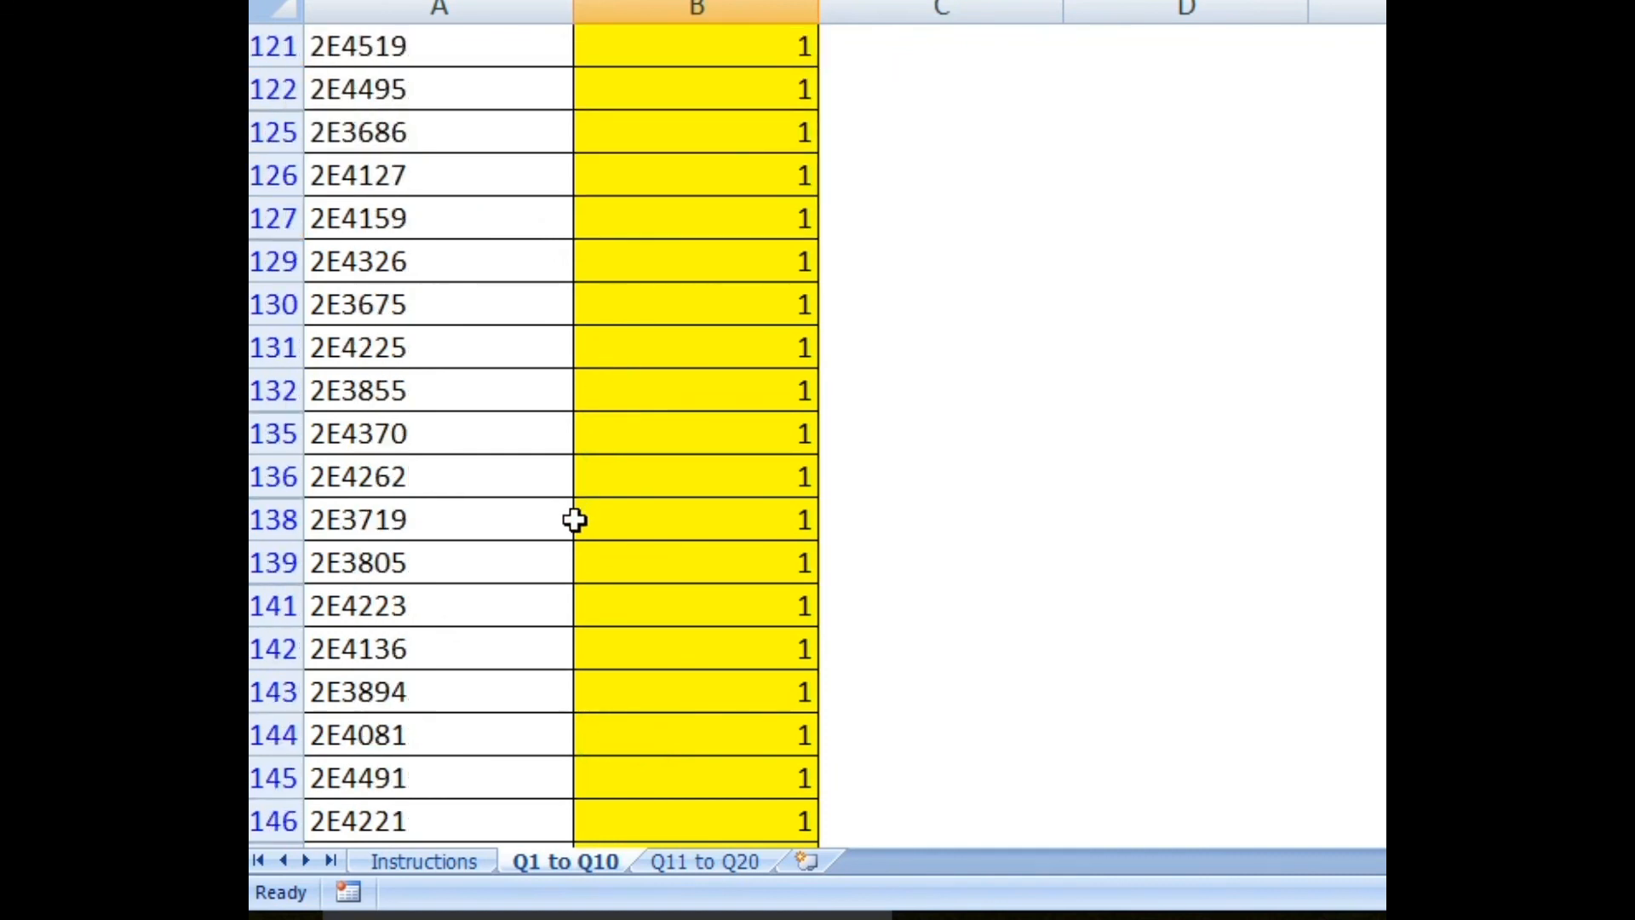
scroll(576, 538, "up", 4)
scroll(588, 528, "up", 12)
scroll(716, 627, "down", 3)
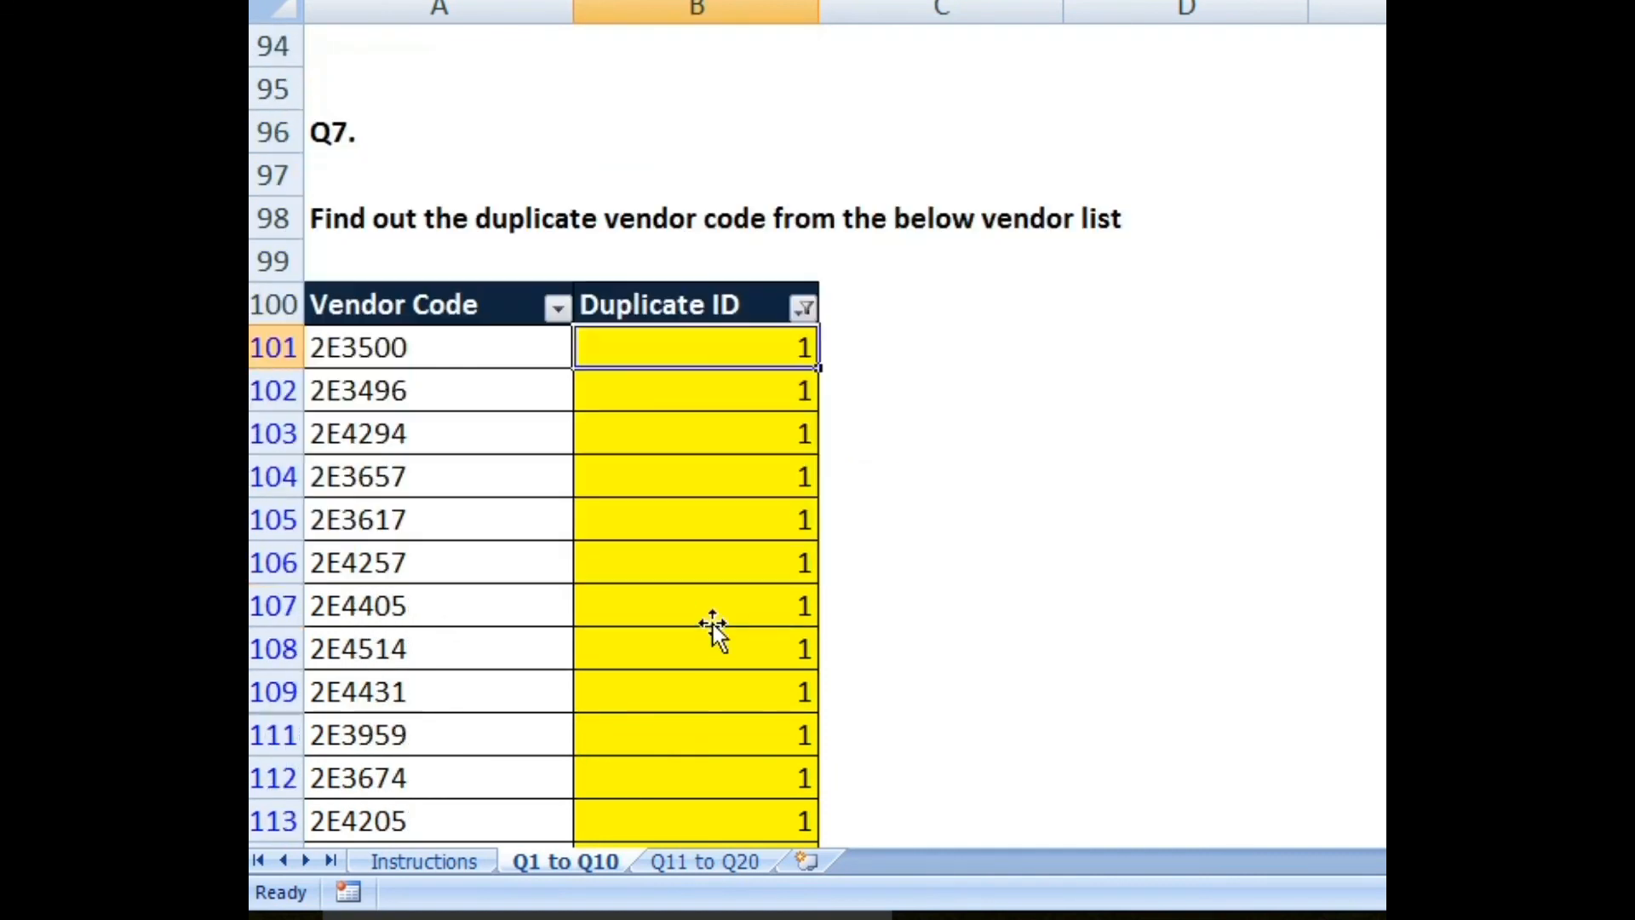
Step: Change the Duplicate ID filter to value 2, showing 18 of 150 records
left_click(804, 181)
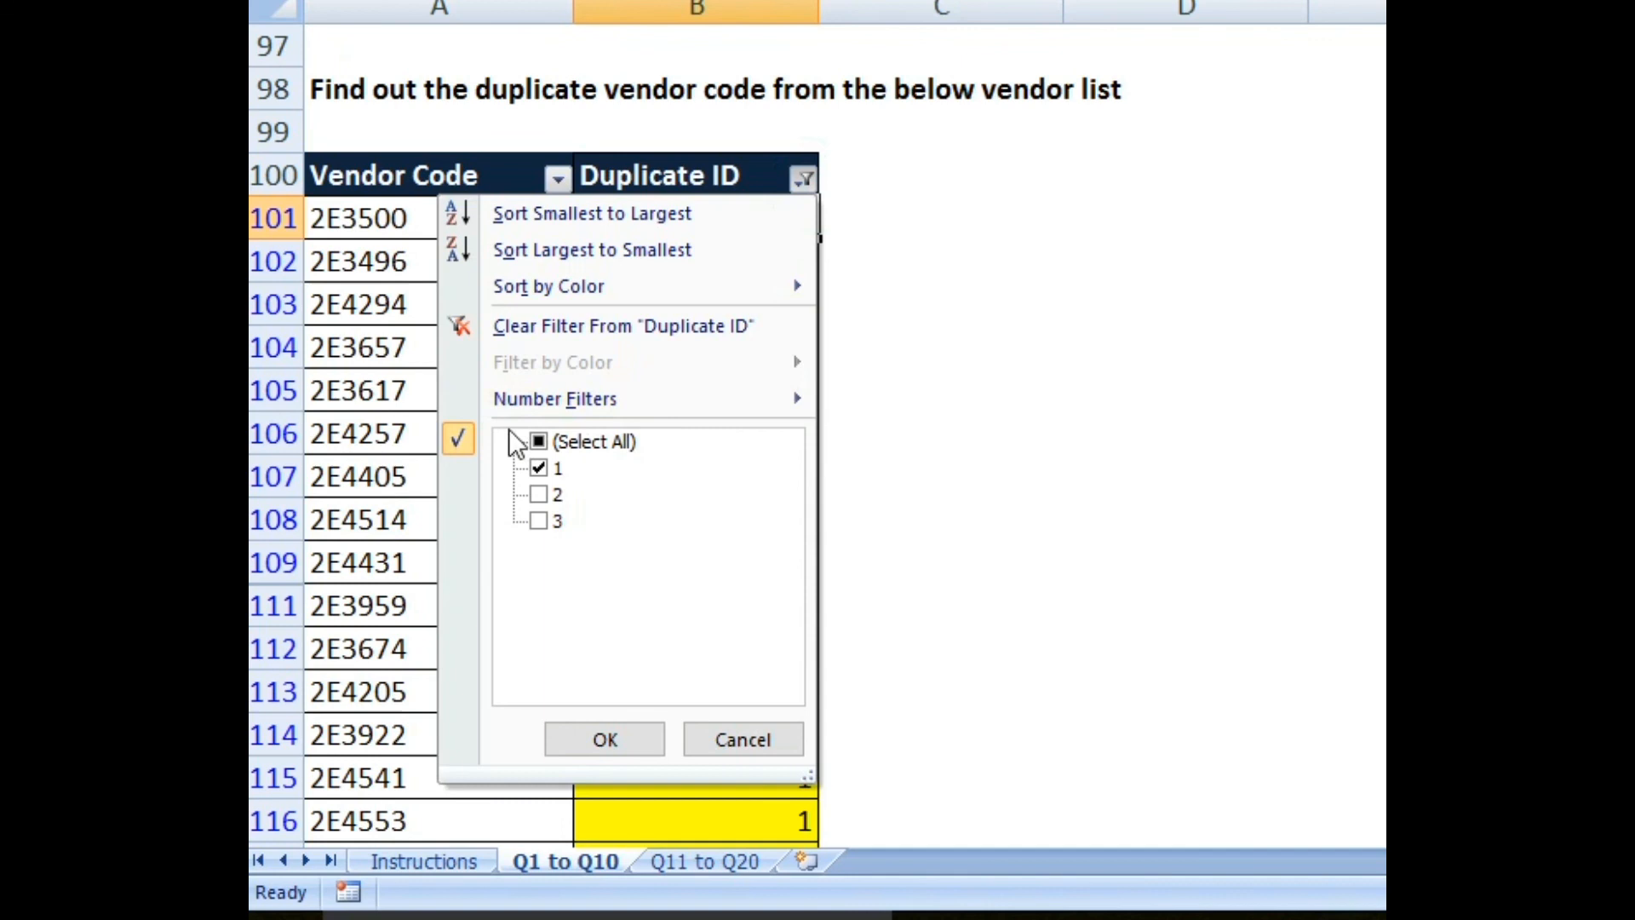
left_click(538, 441)
left_click(539, 441)
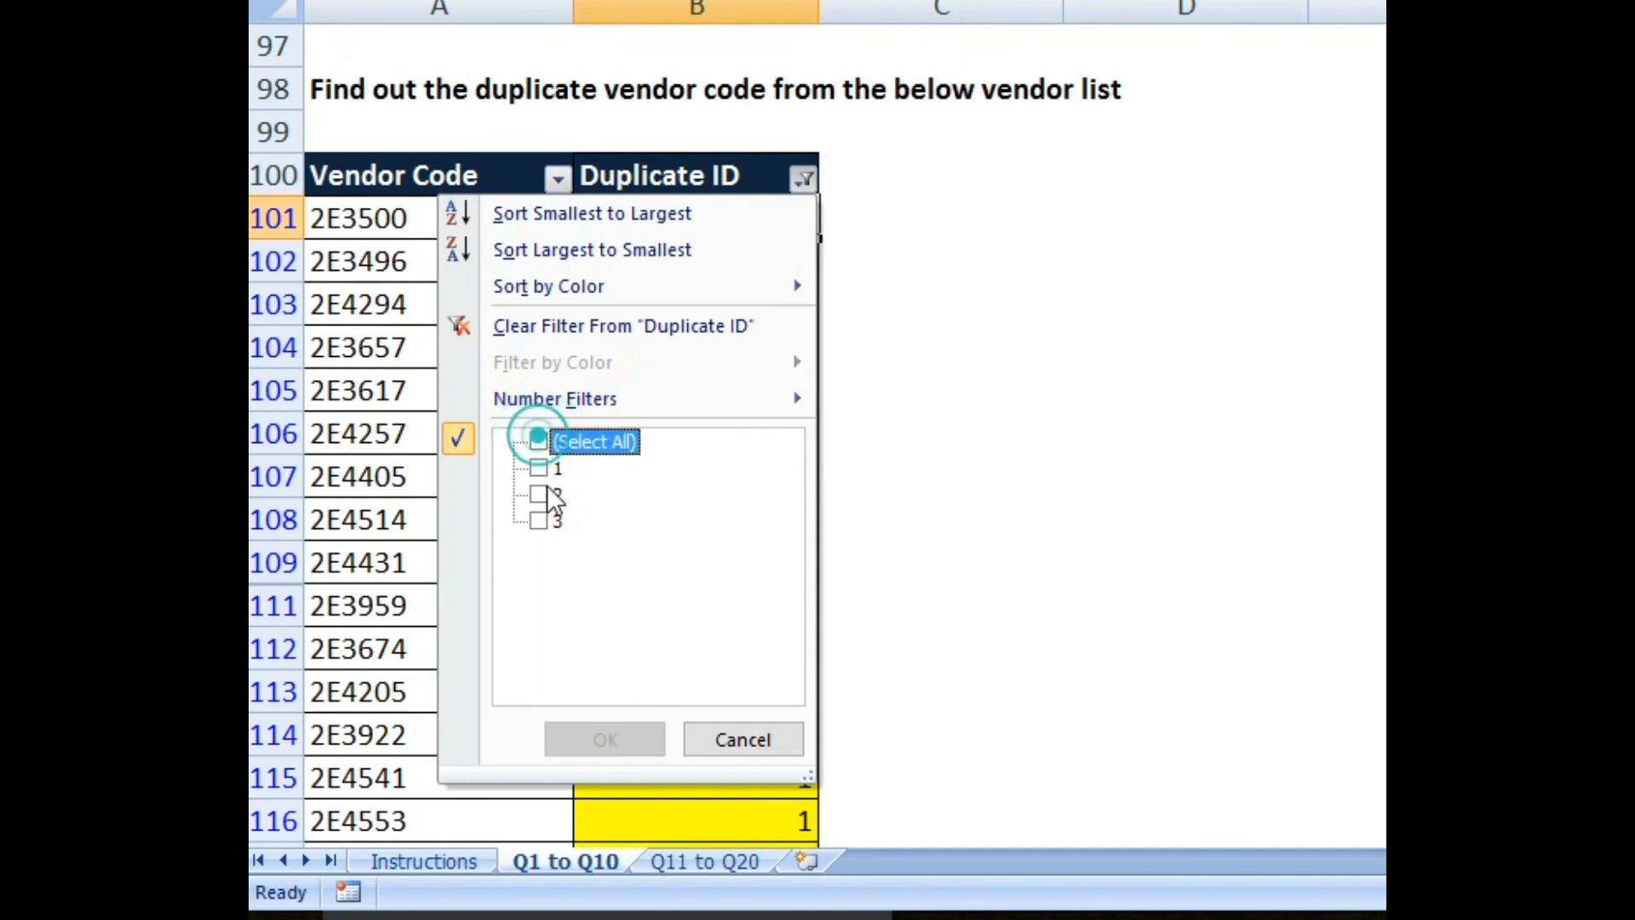
left_click(539, 494)
left_click(607, 740)
scroll(596, 463, "down", 3)
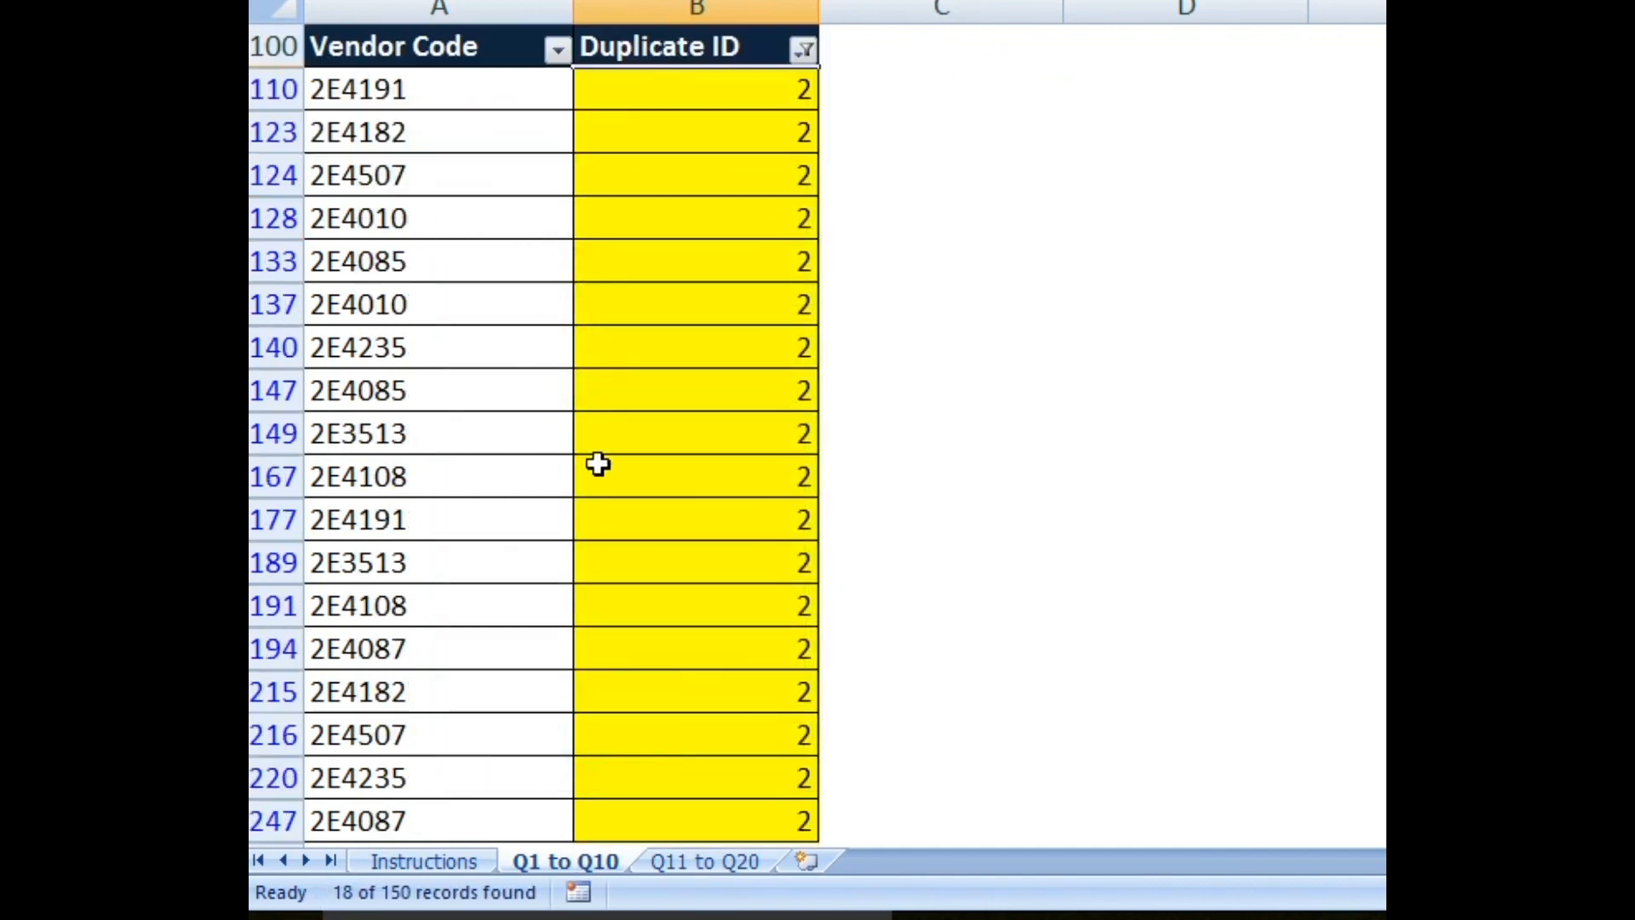
scroll(706, 259, "up", 2)
scroll(675, 460, "down", 2)
scroll(686, 507, "up", 3)
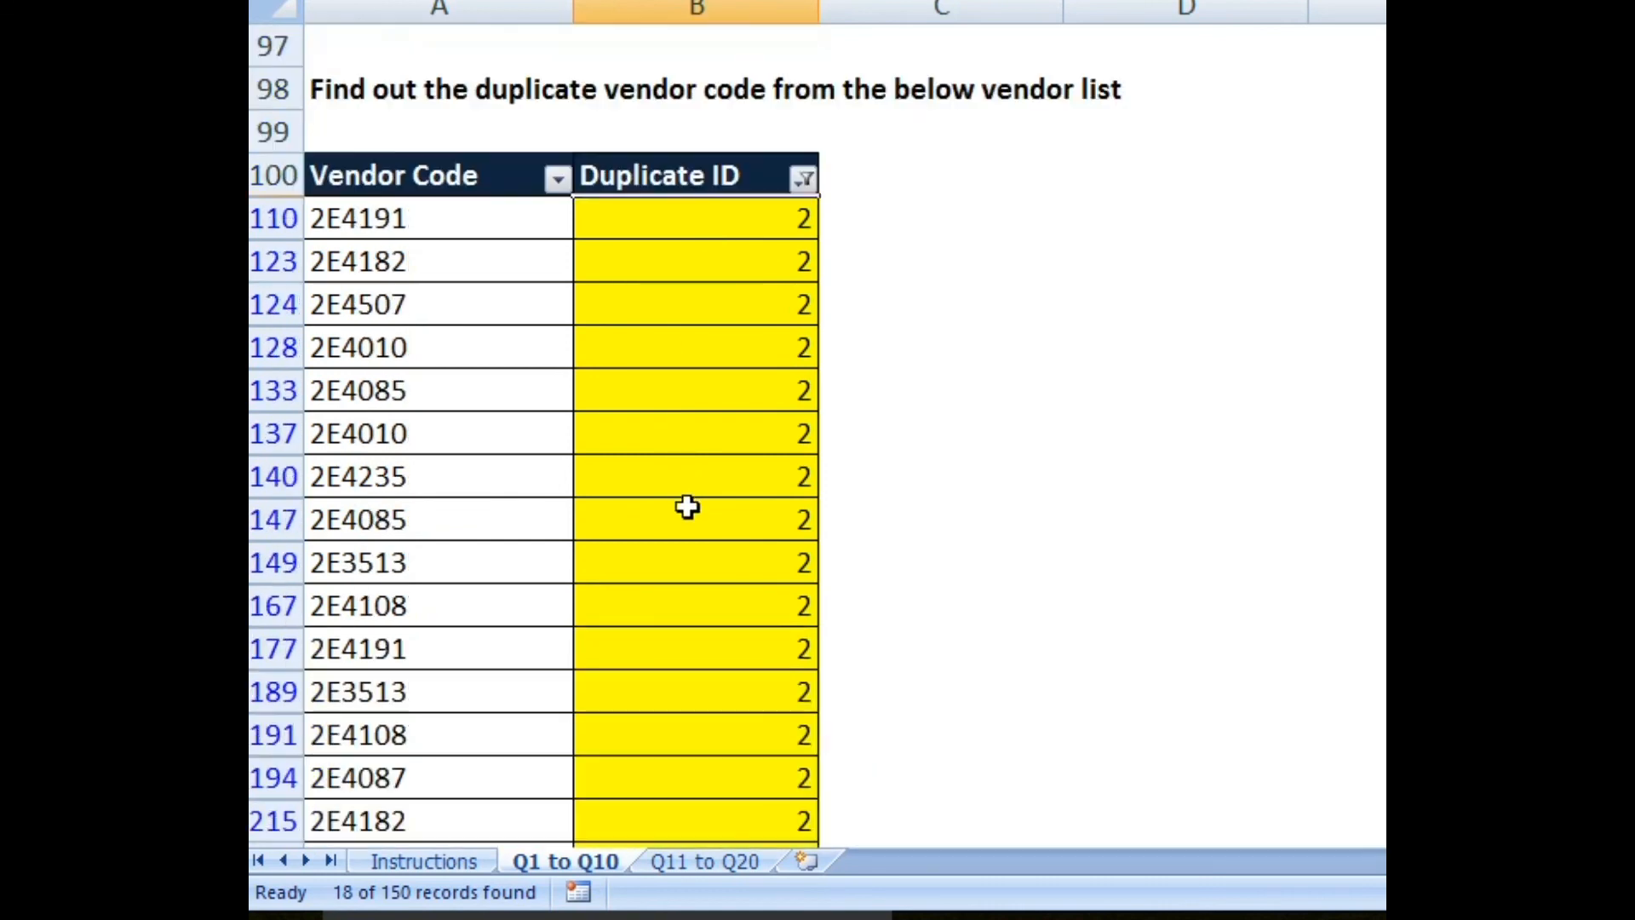
scroll(737, 359, "down", 3)
scroll(737, 358, "up", 2)
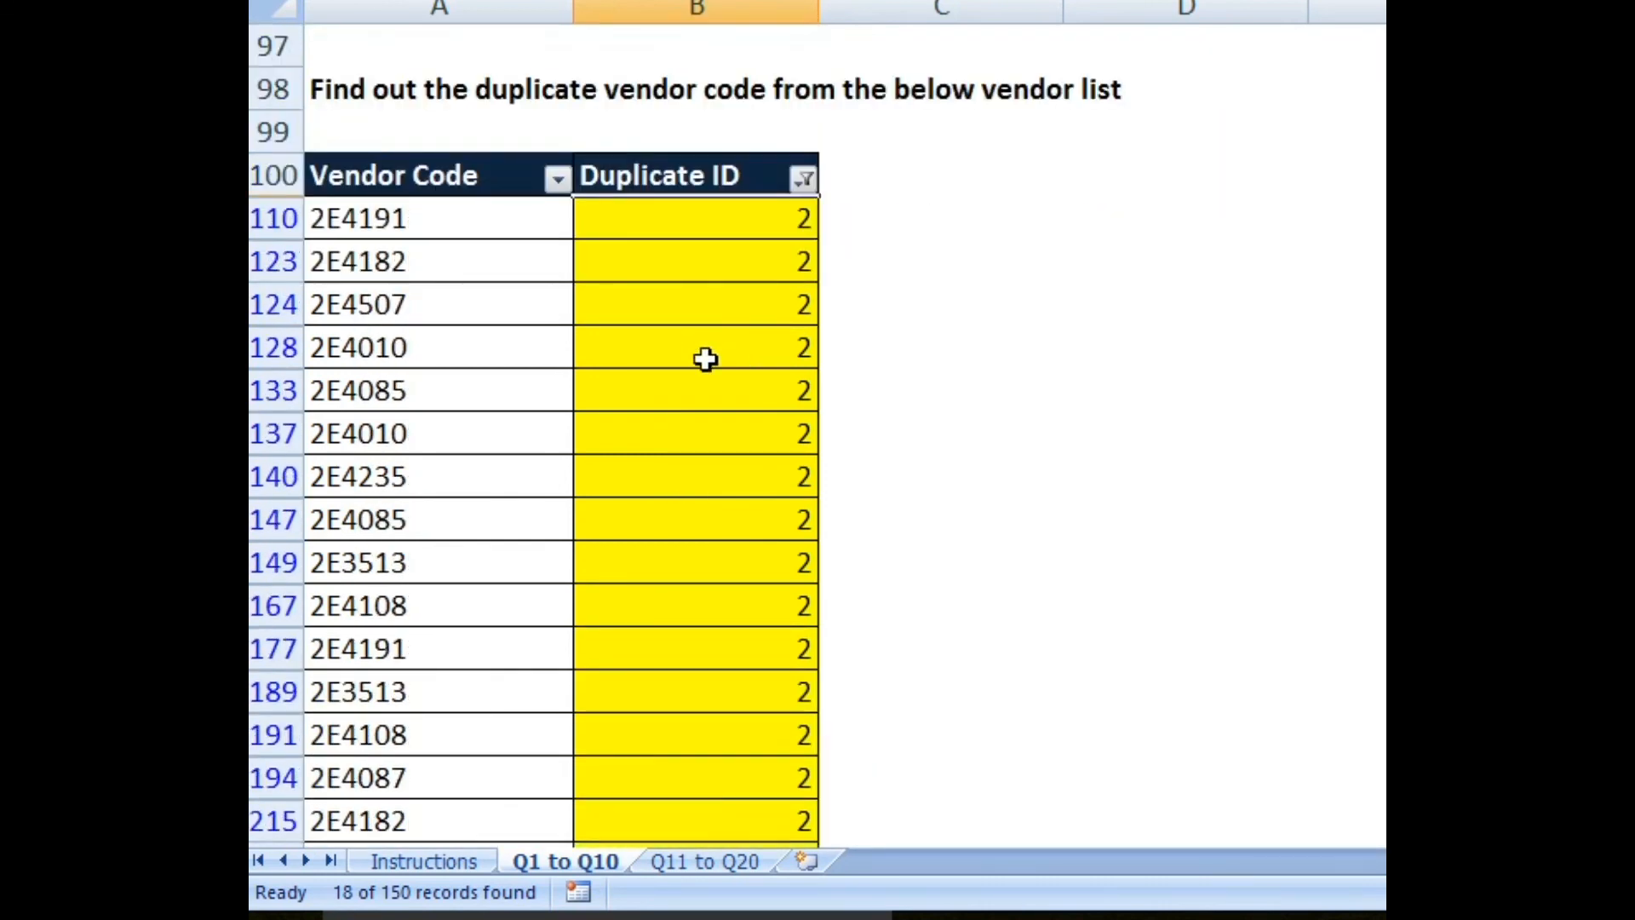
Step: Add 3 to the Duplicate ID filter, showing vendor codes counted two or three times
left_click(804, 179)
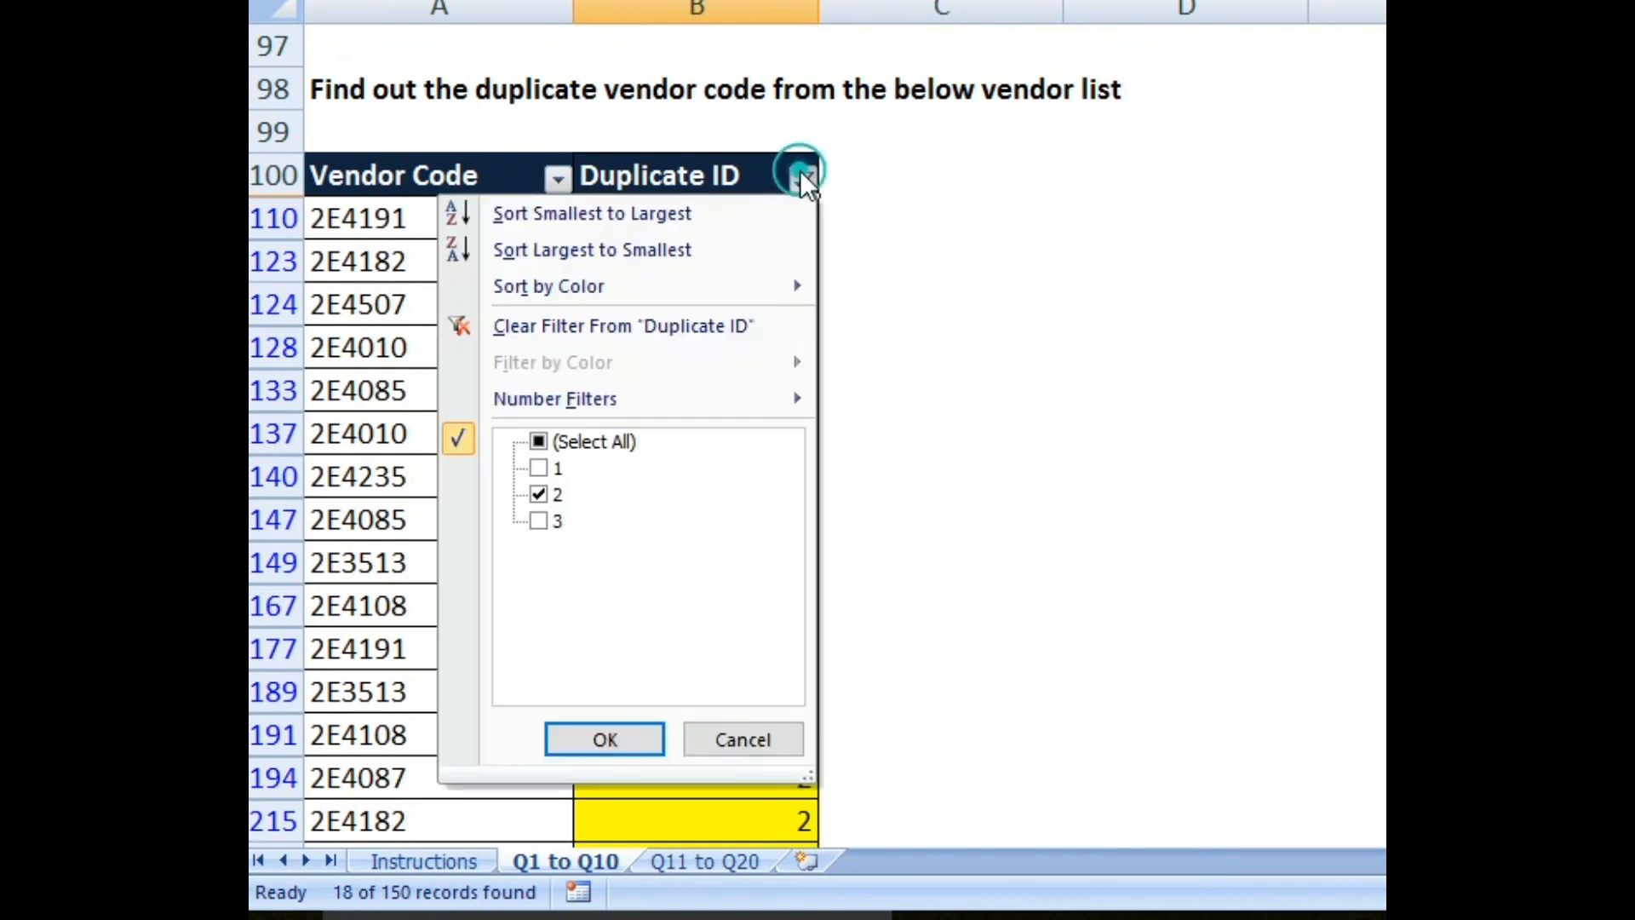
left_click(537, 521)
left_click(646, 737)
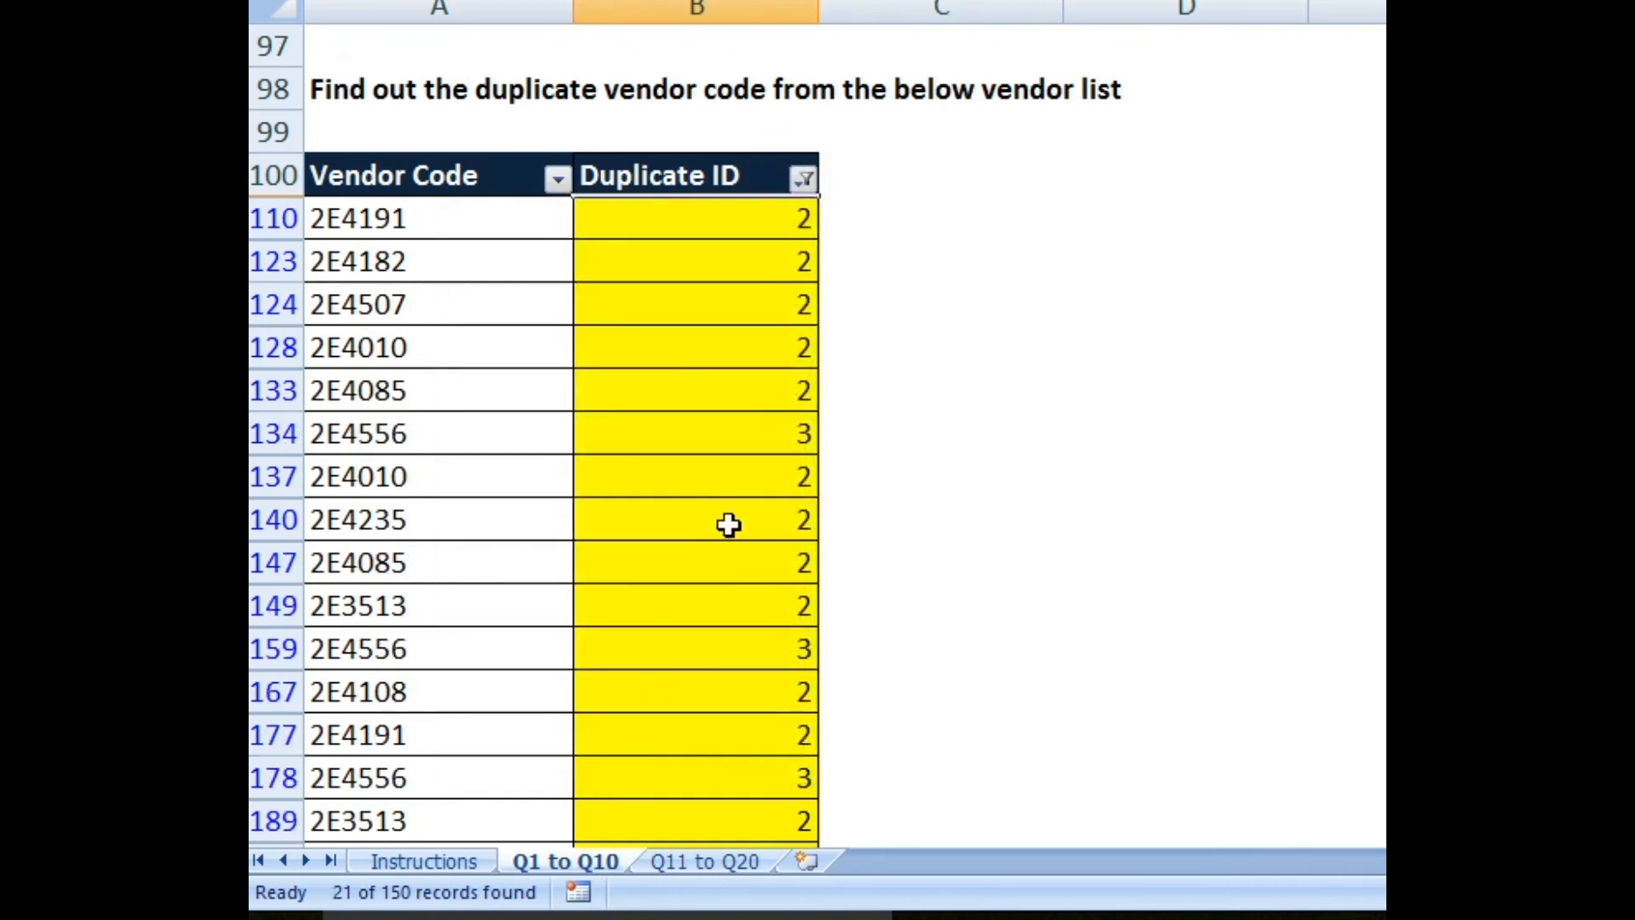
scroll(730, 525, "down", 5)
scroll(730, 554, "up", 4)
scroll(796, 347, "up", 3)
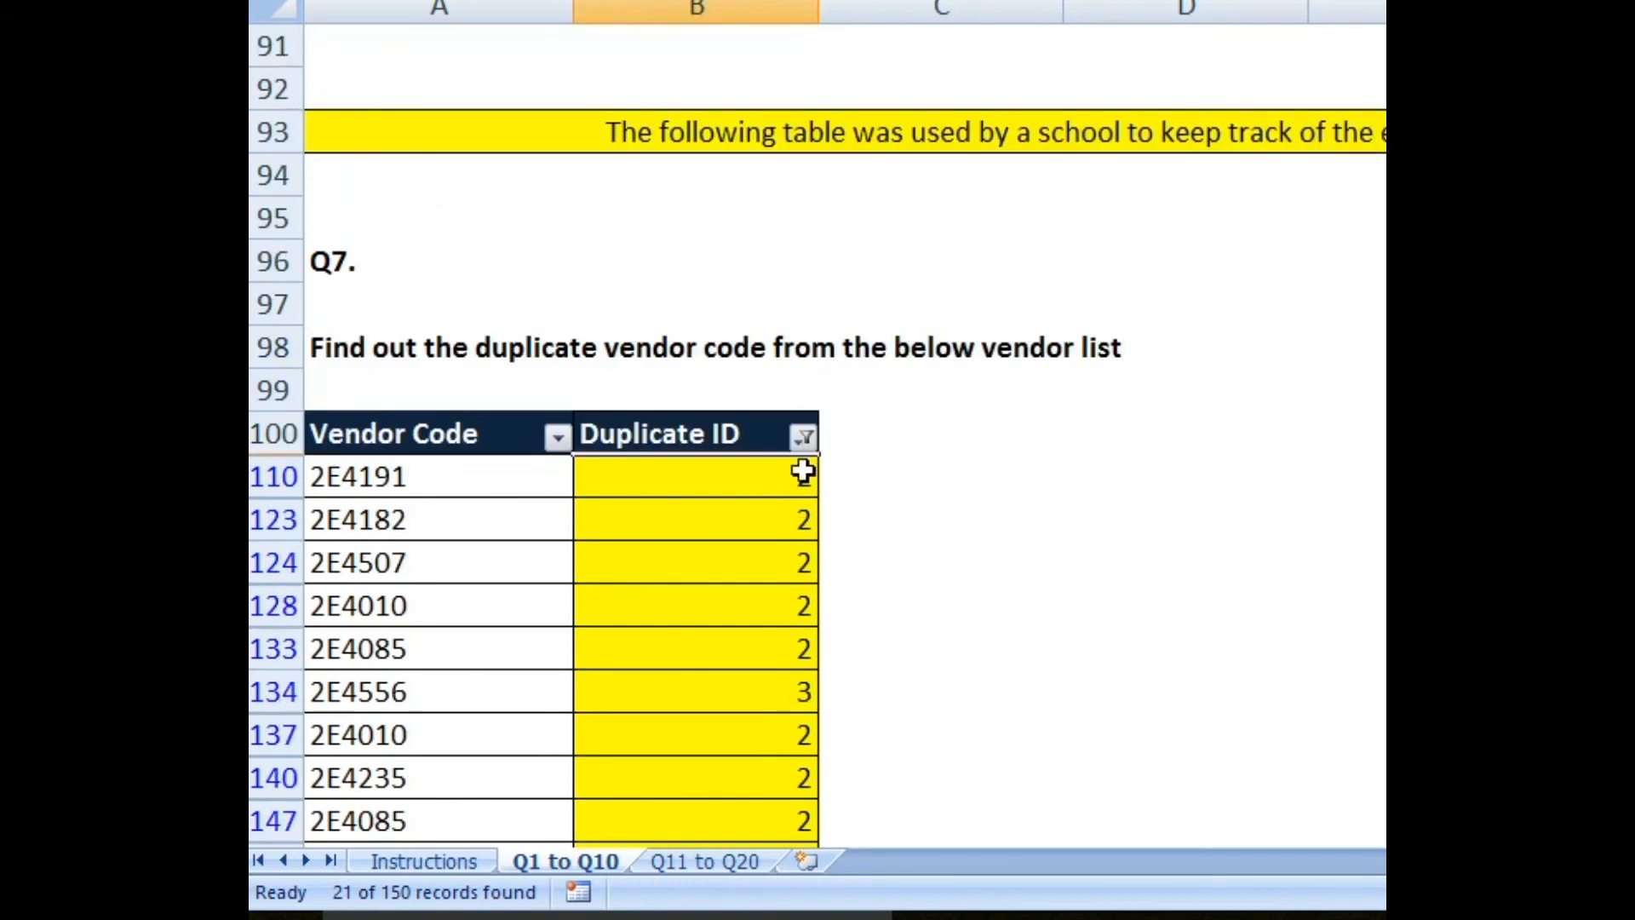
Step: Filter Duplicate ID to only 3, leaving the three 2E4556 rows
left_click(804, 435)
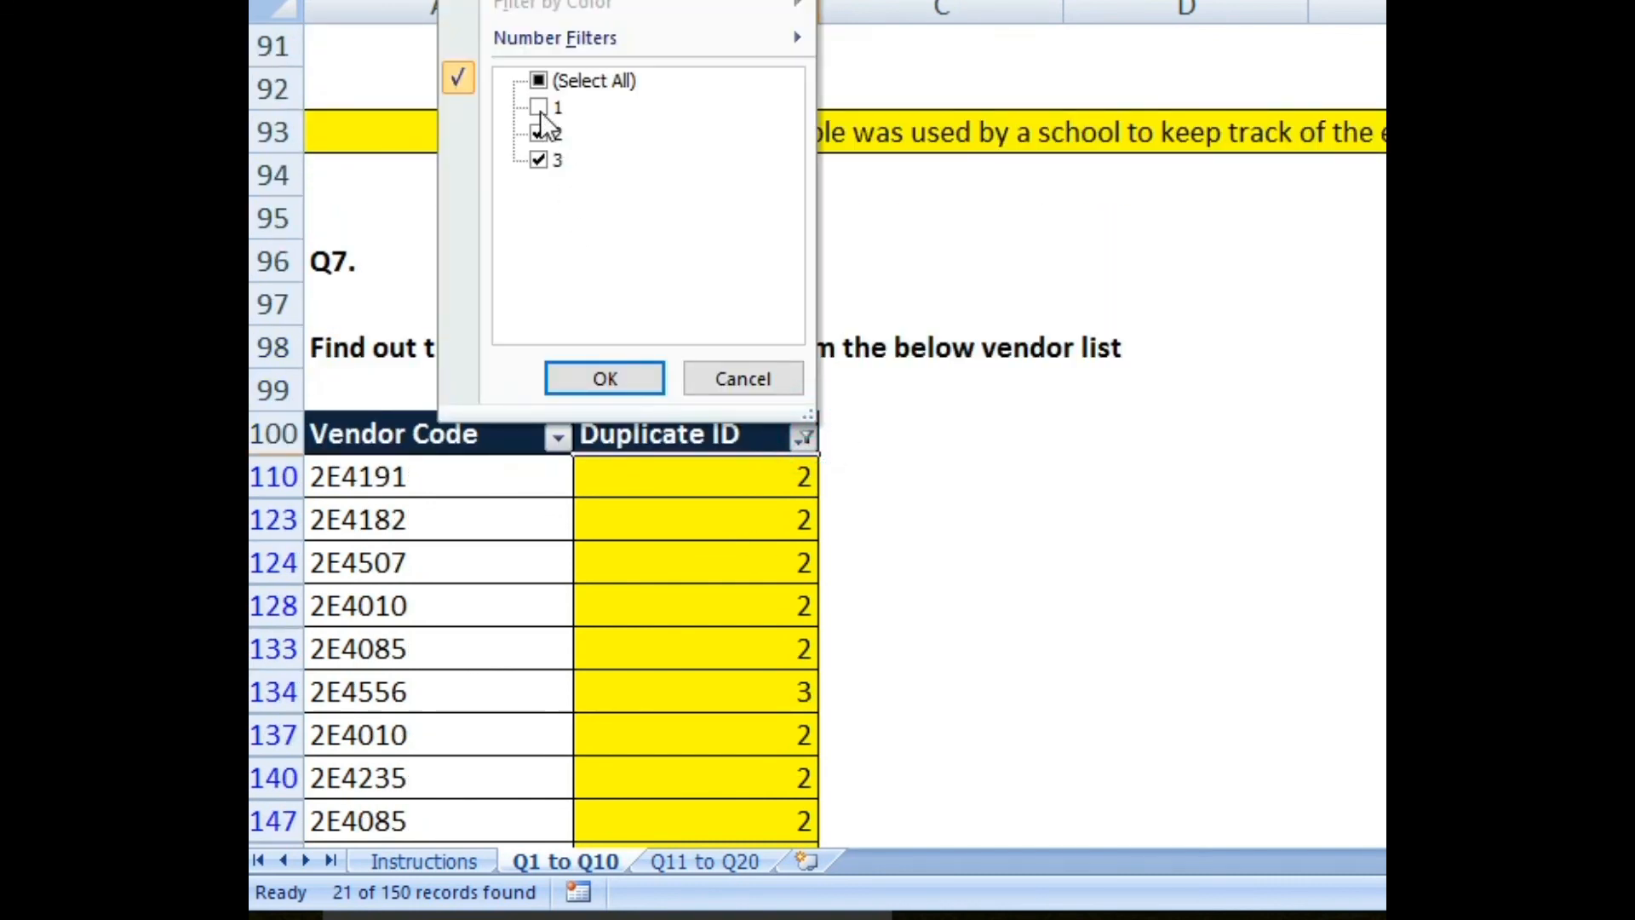
left_click(540, 79)
left_click(540, 76)
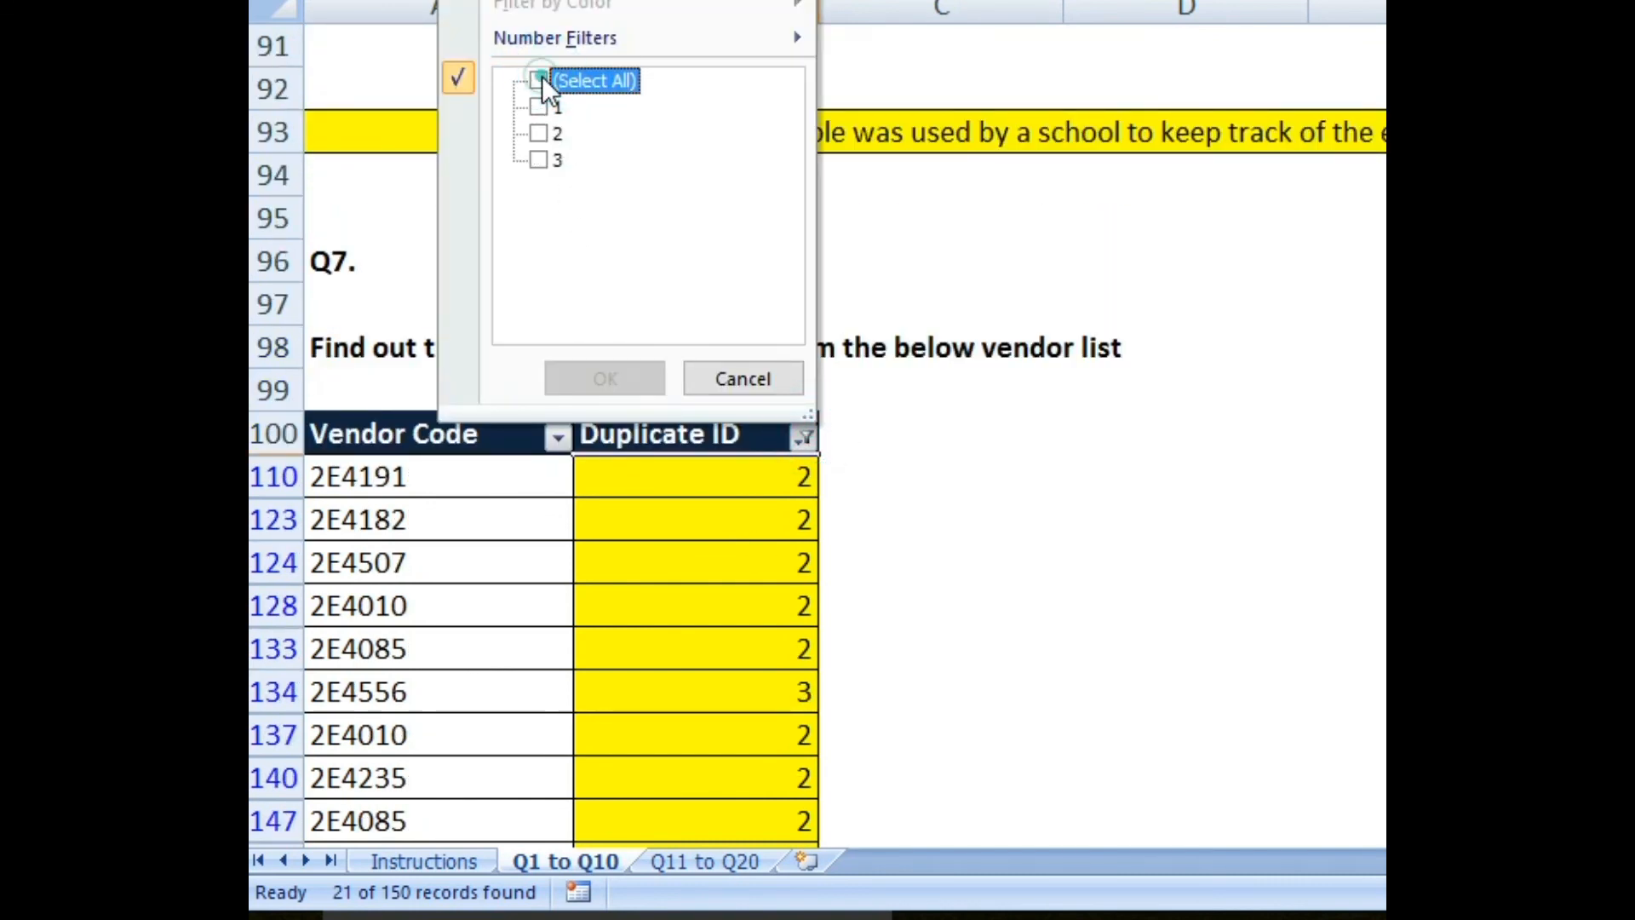
left_click(538, 160)
left_click(606, 377)
Step: Tick (Select All) in the Duplicate ID filter list to prepare clearing the filter
scroll(432, 312, "down", 2)
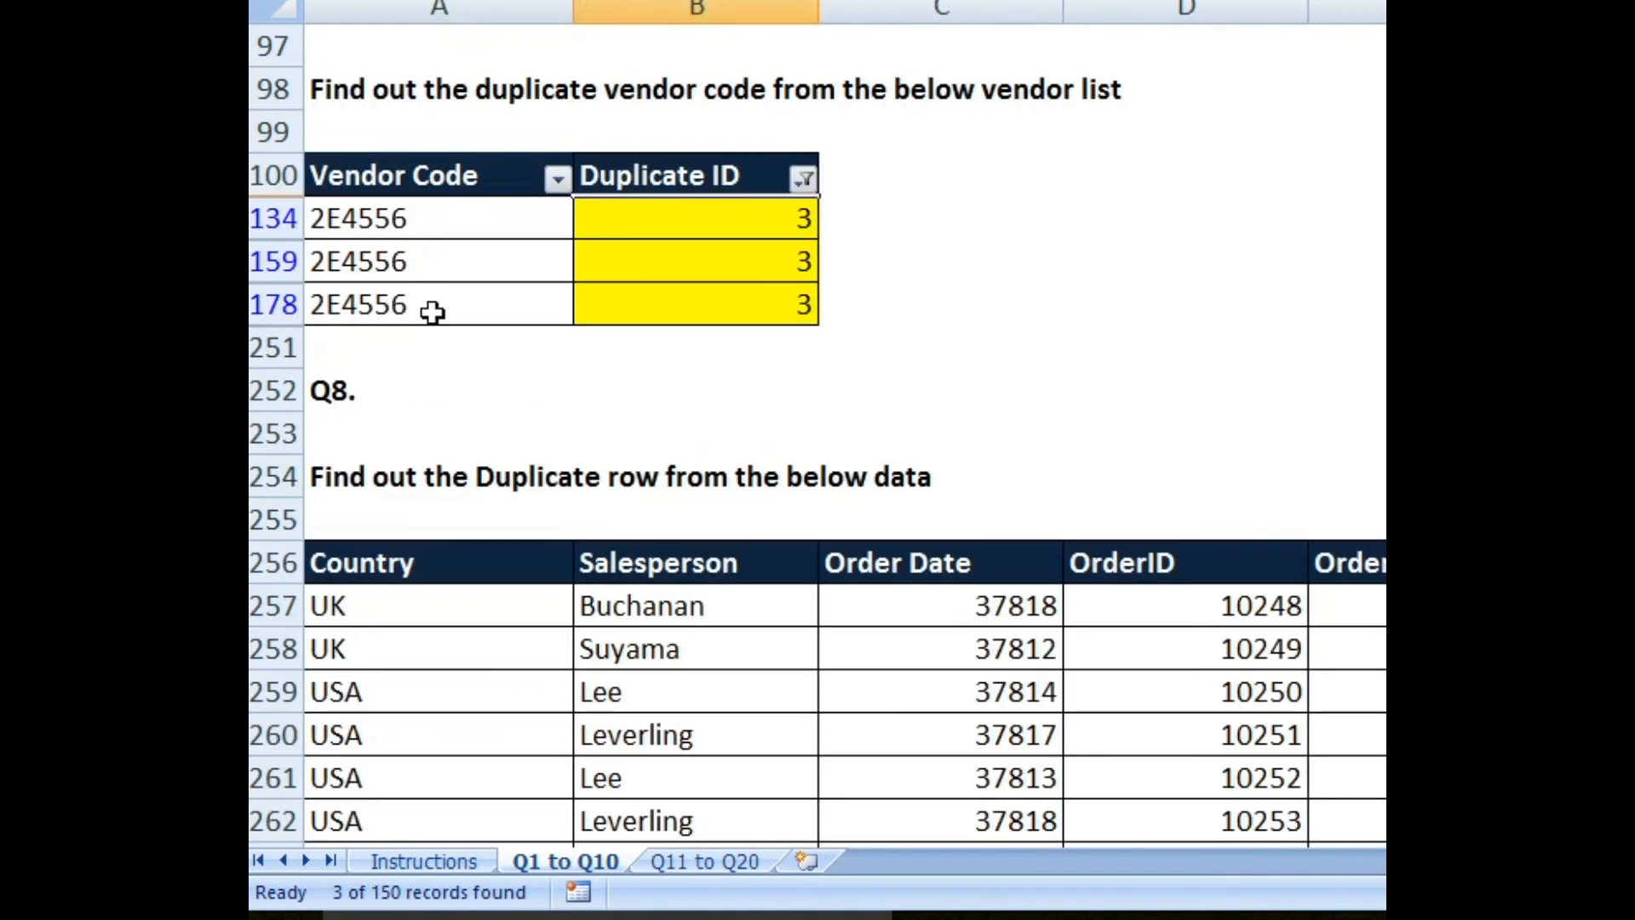
left_click(804, 177)
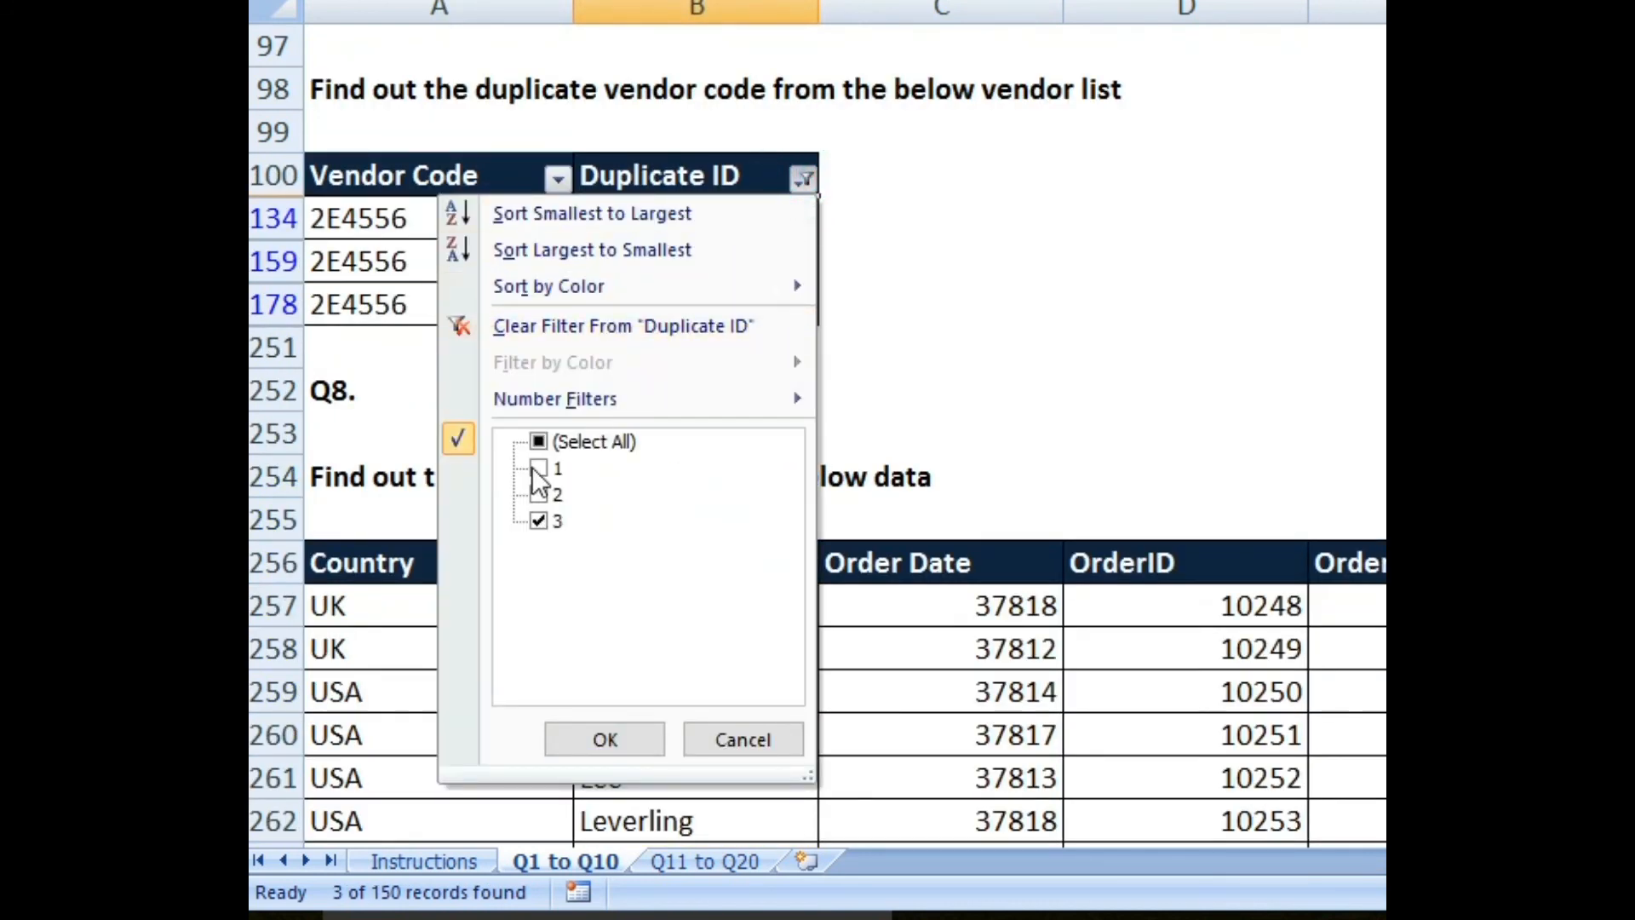
left_click(539, 441)
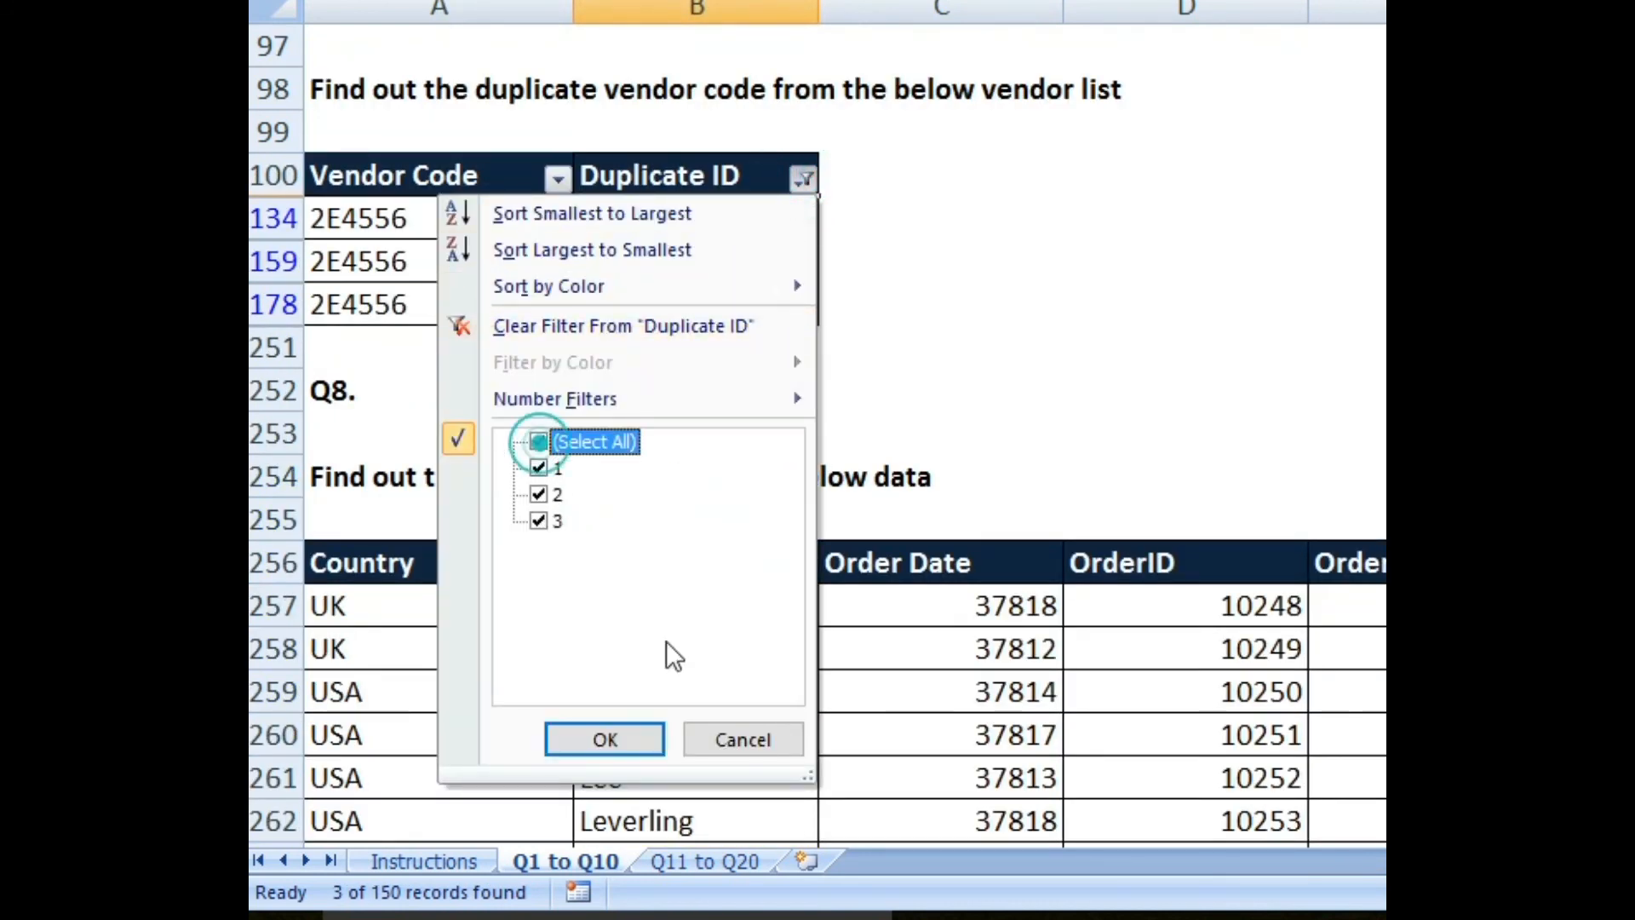
Step: Confirm (Select All) so every vendor row is shown again
left_click(652, 732)
scroll(815, 435, "up", 2)
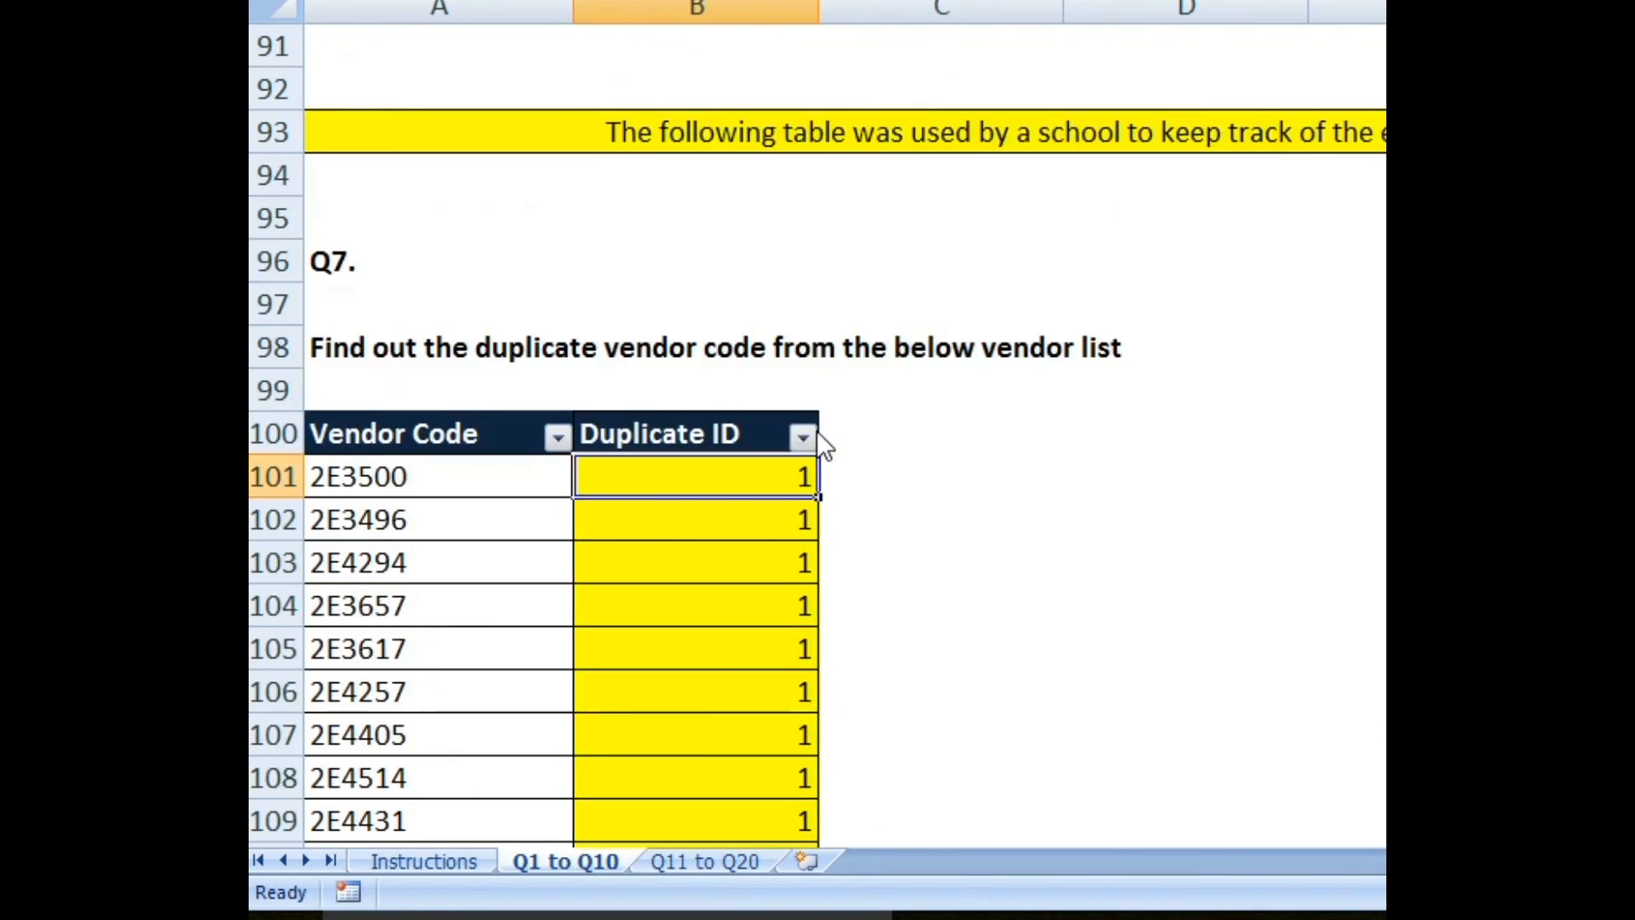
scroll(705, 460, "down", 4)
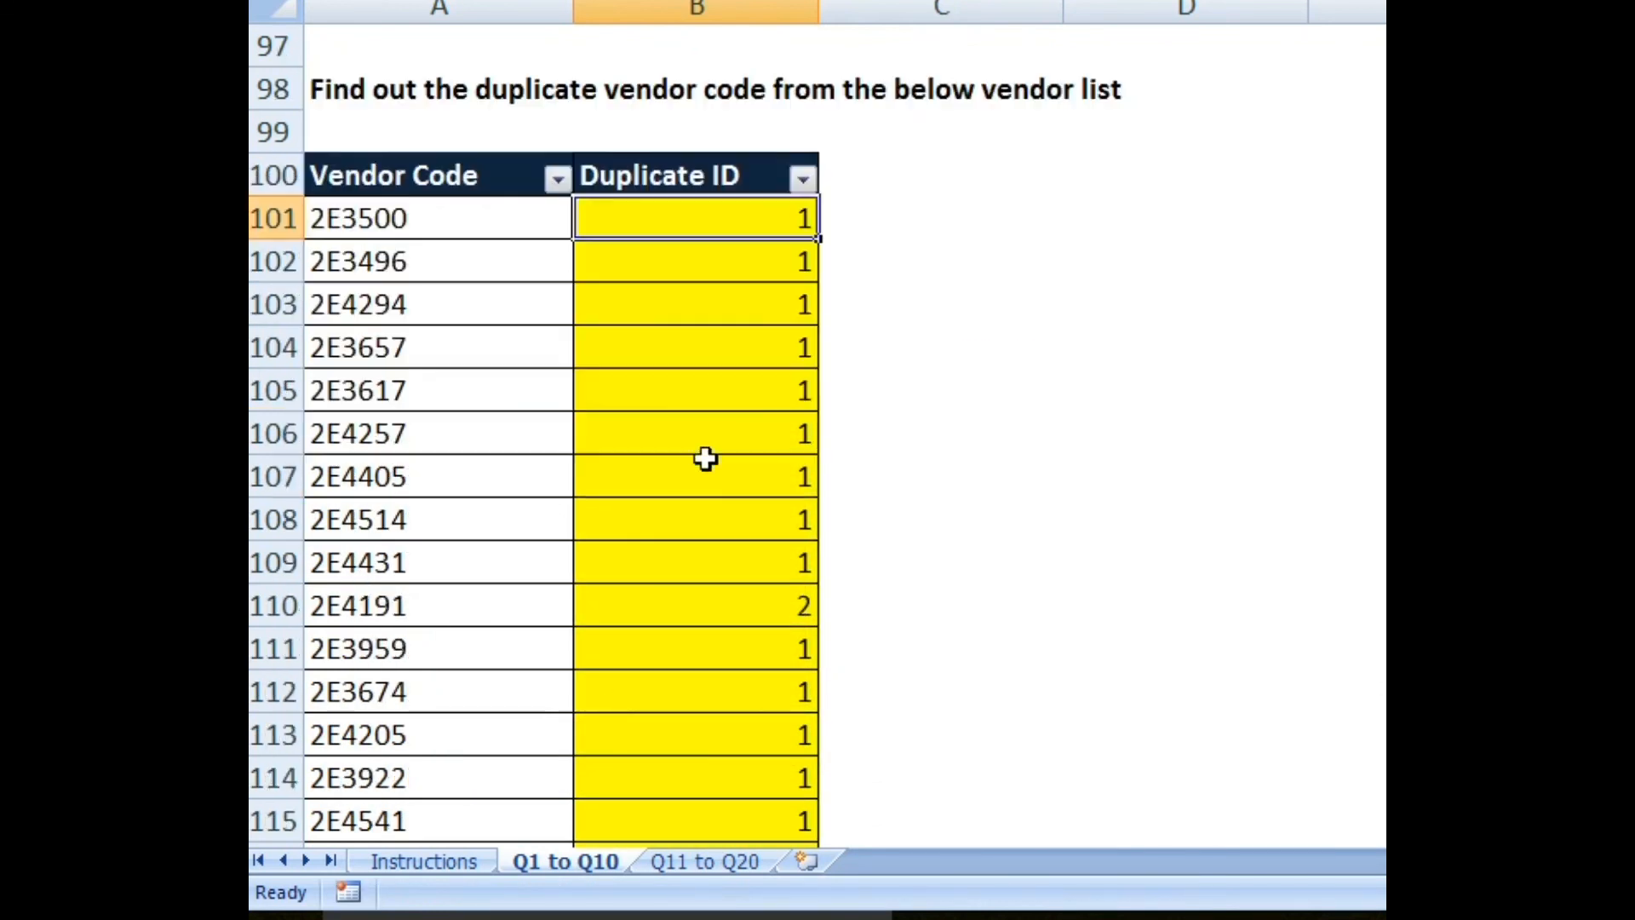
Step: Inspect the COUNTIF formula in B101 without changing it, then move to B102
left_click(707, 464)
scroll(726, 450, "up", 4)
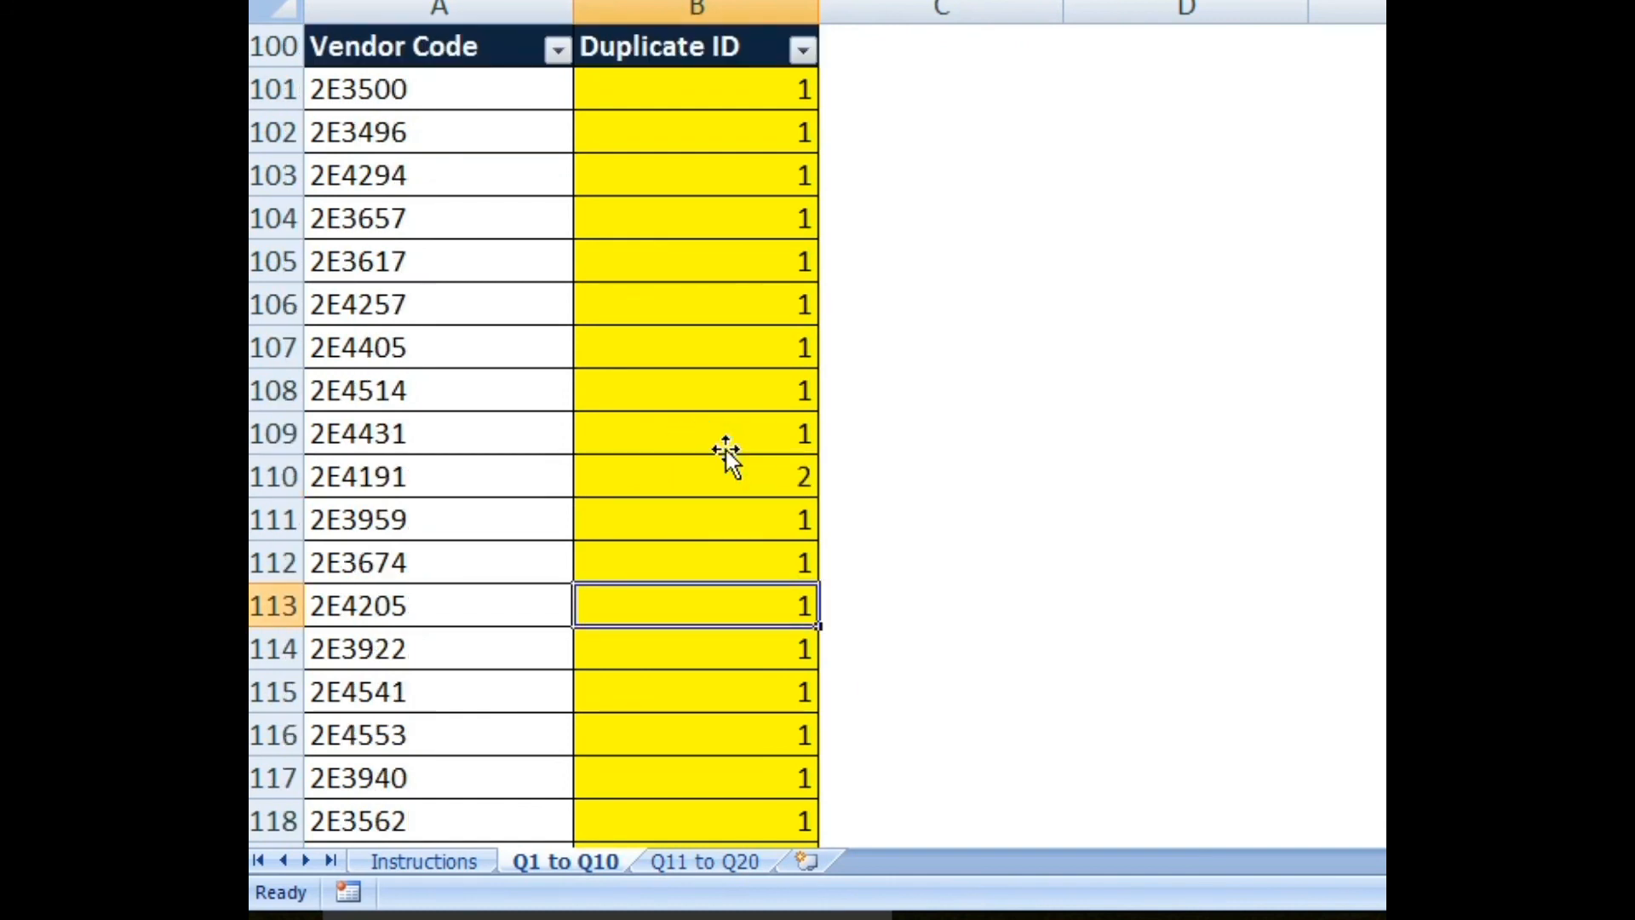
scroll(726, 449, "down", 1)
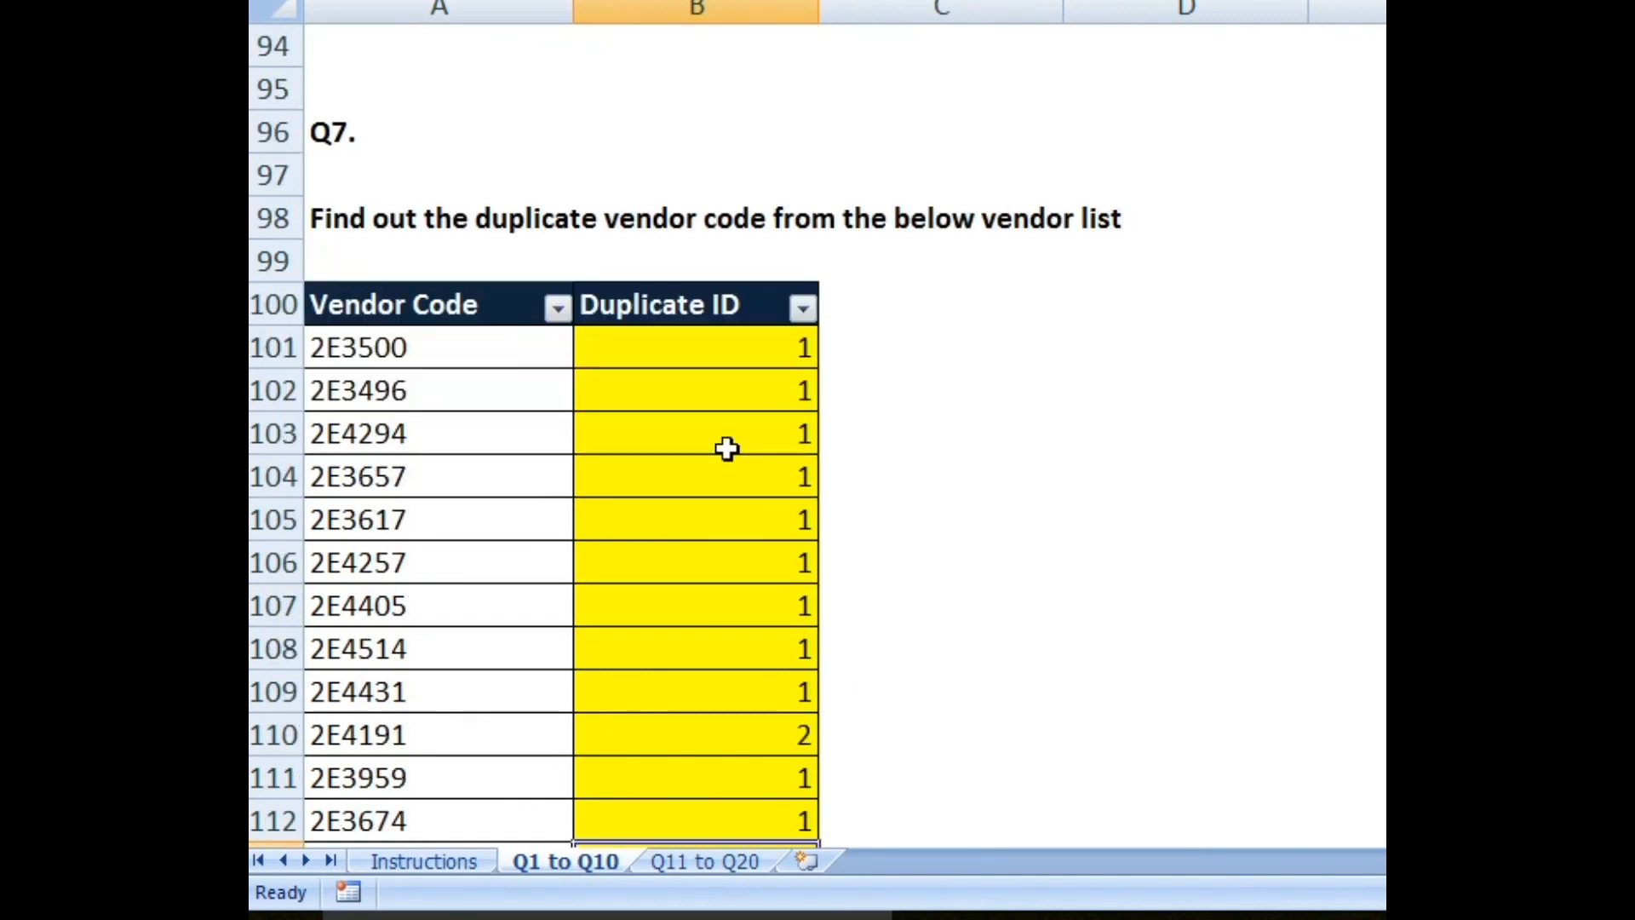
double_click(728, 345)
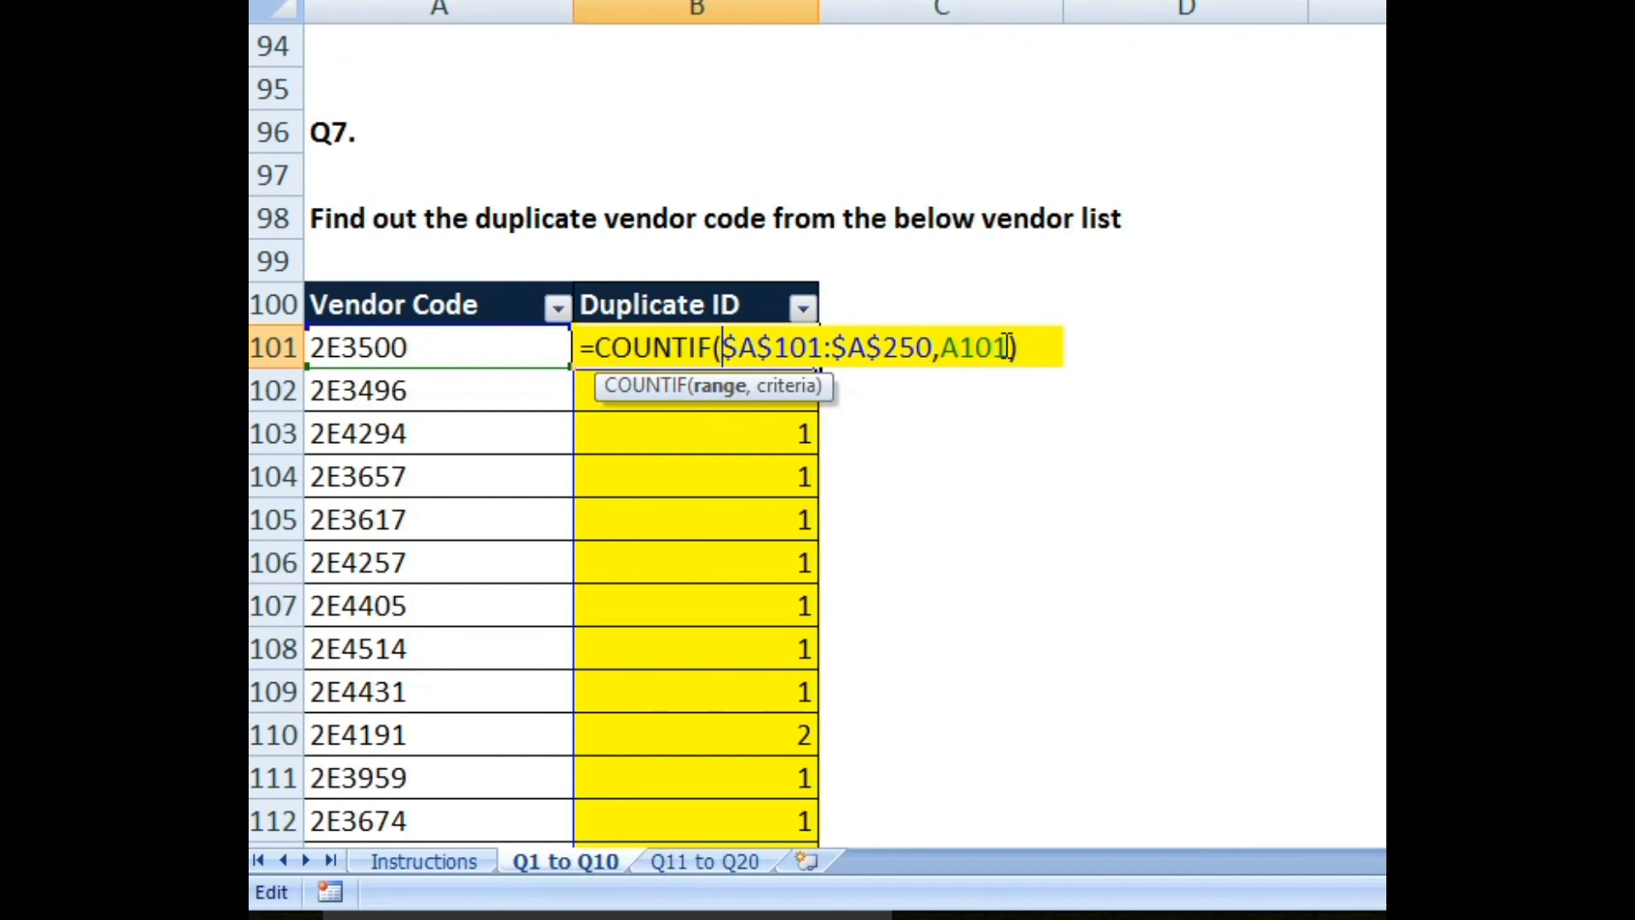
key("Escape")
key("Return")
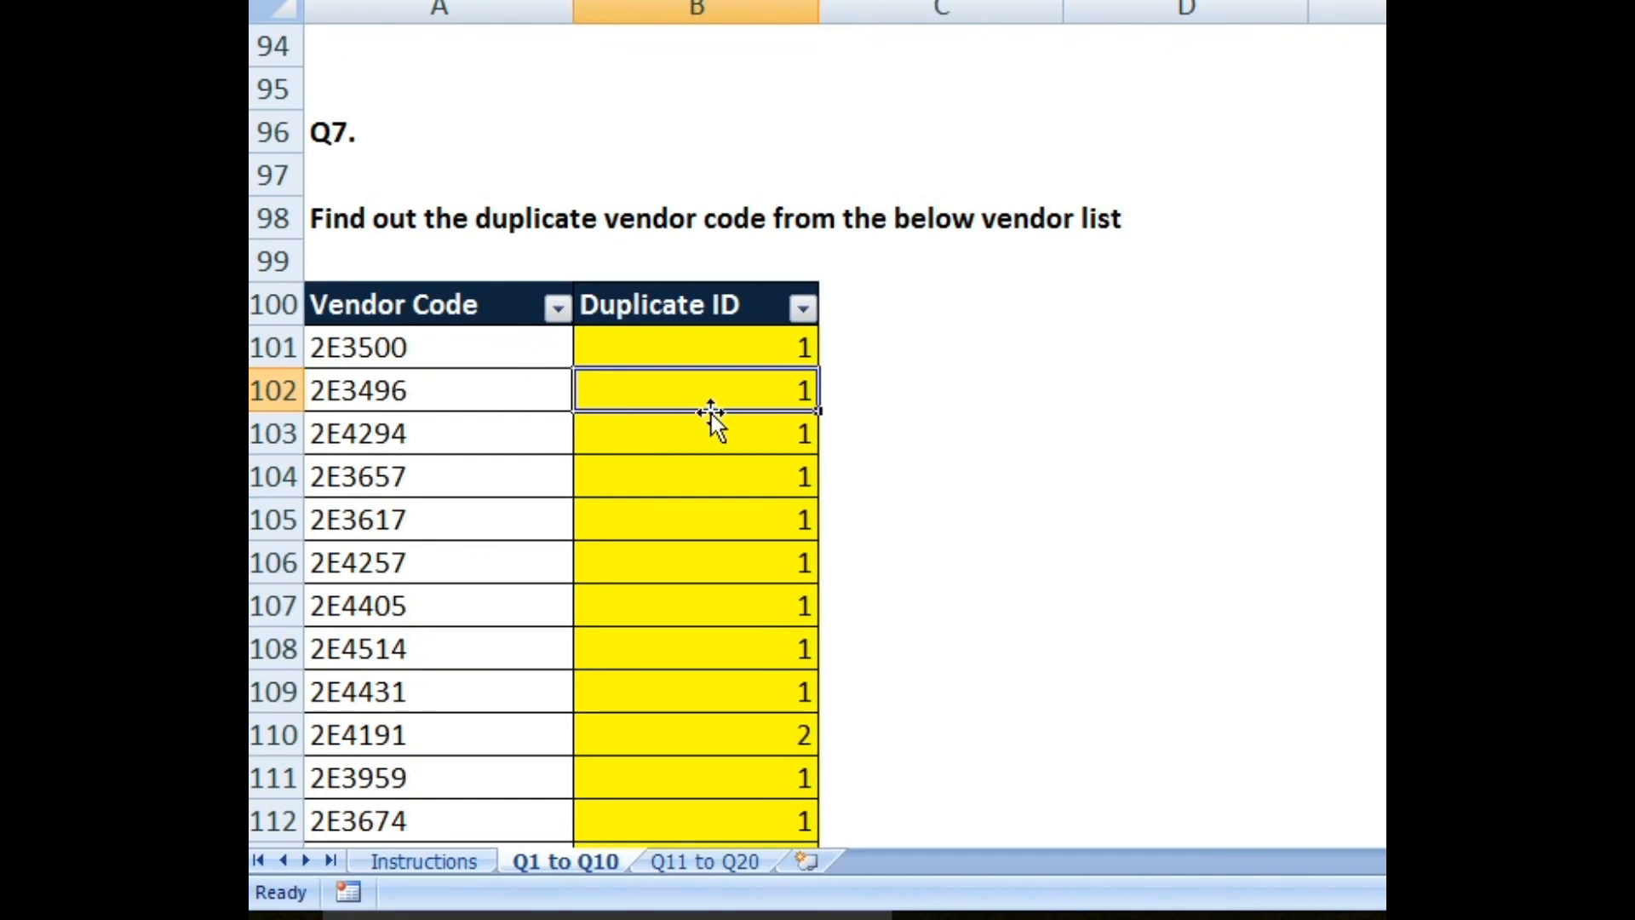
scroll(712, 414, "down", 6)
scroll(712, 414, "down", 5)
scroll(712, 414, "down", 2)
scroll(712, 414, "up", 13)
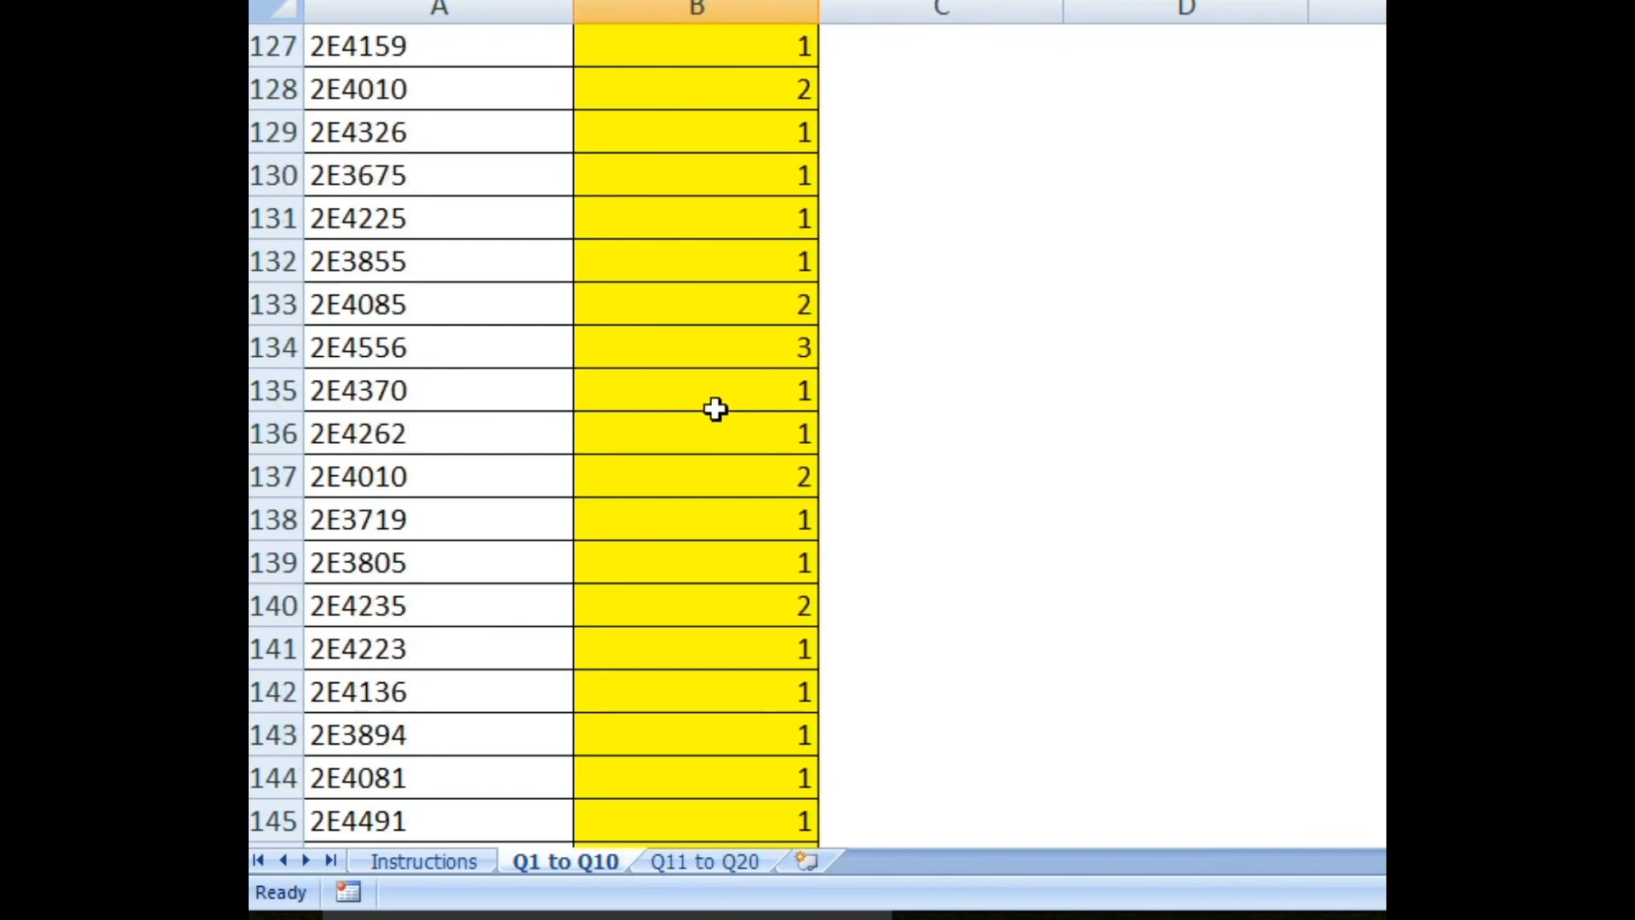
scroll(724, 401, "down", 1)
scroll(725, 401, "up", 1)
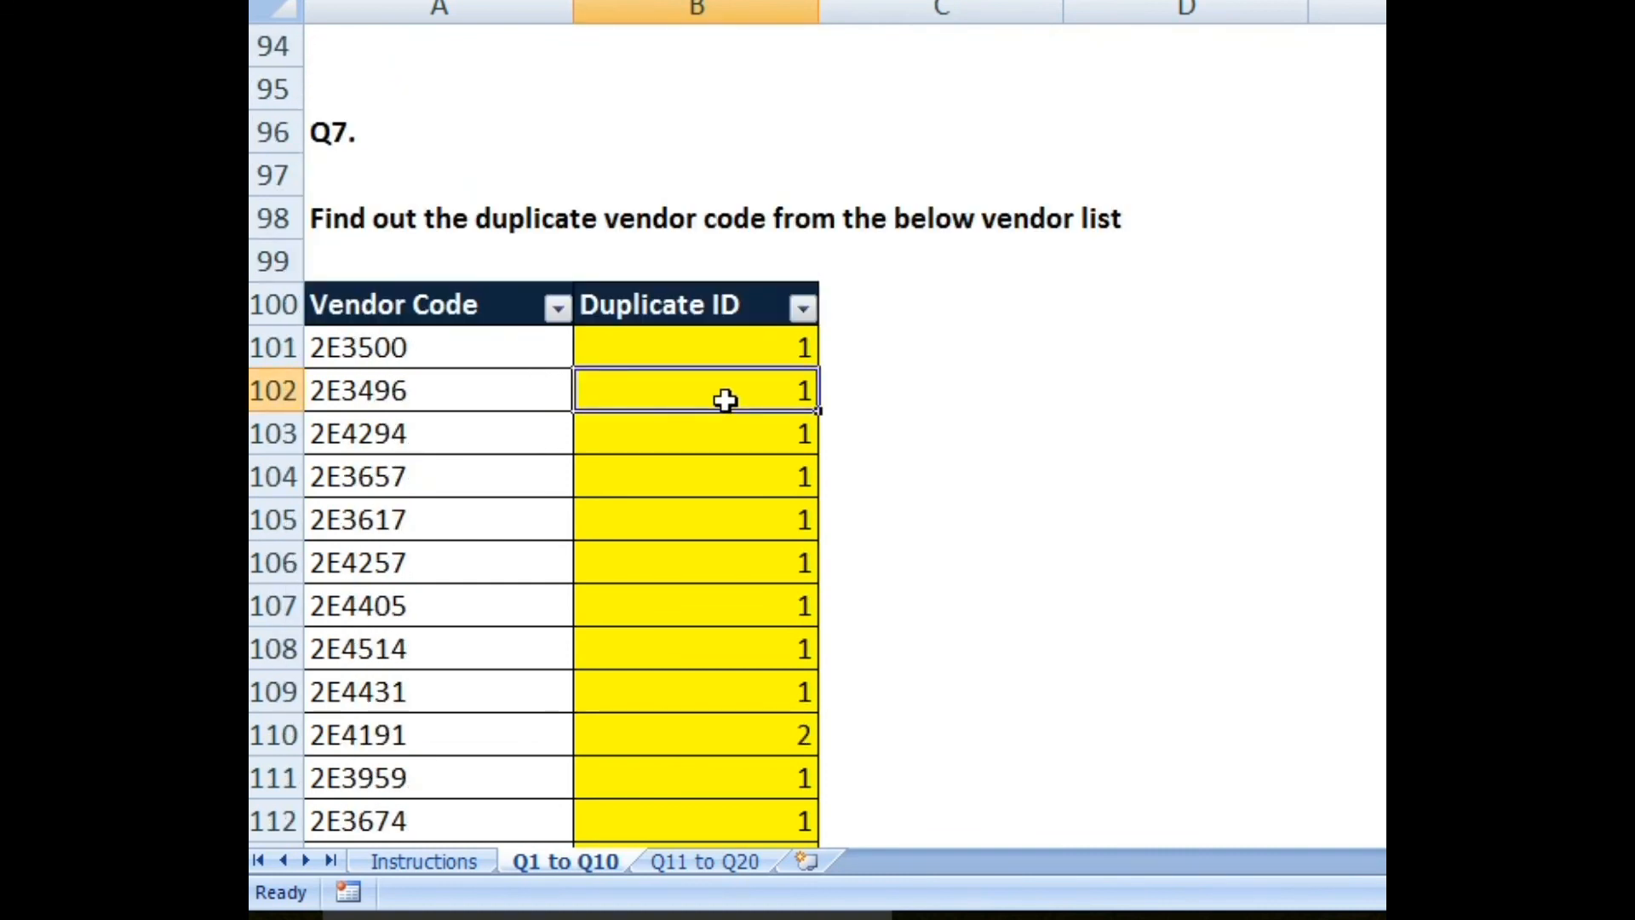